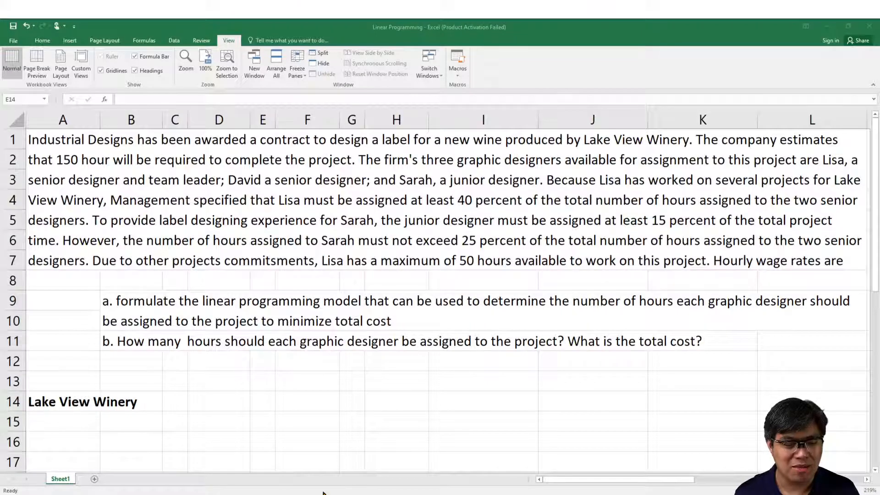
left_click(275, 493)
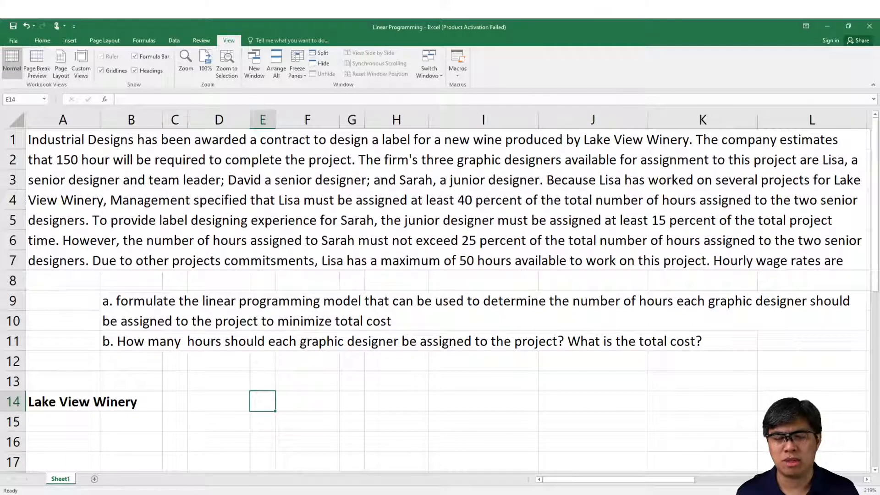
left_click(142, 477)
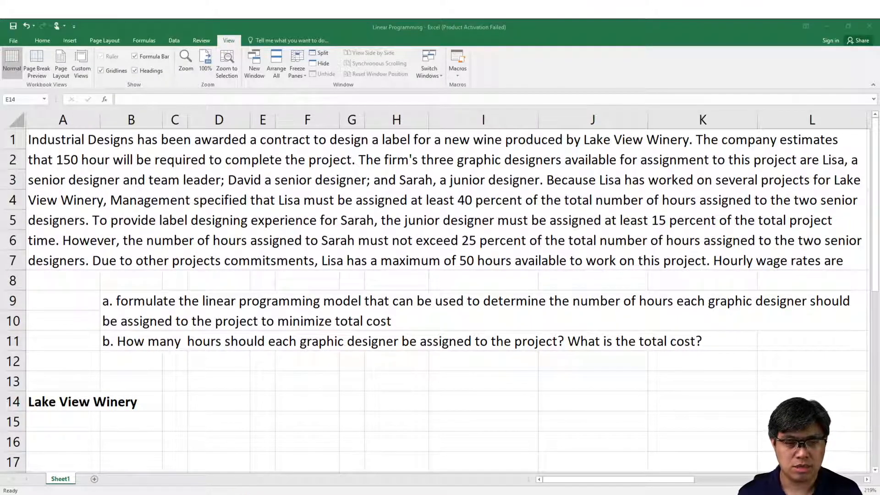
Step: Insert a new row at row 7 to extend the merged problem statement by one line
left_click(209, 374)
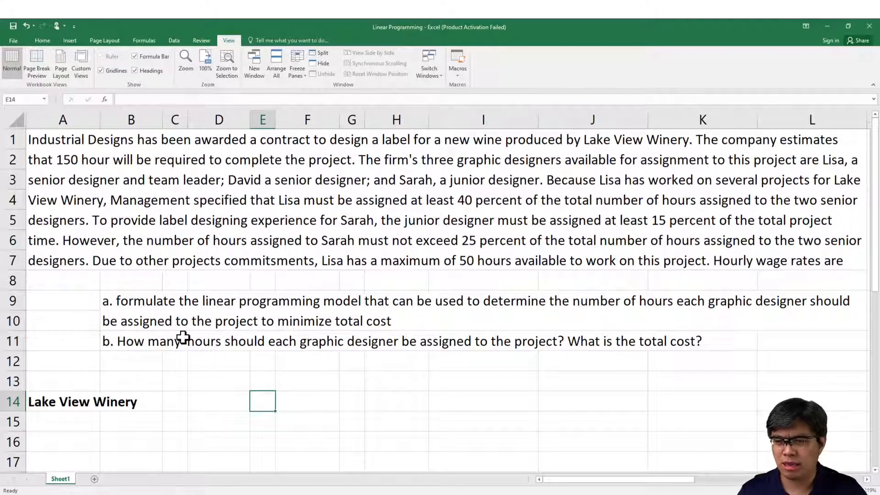
left_click(12, 261)
left_click(50, 327)
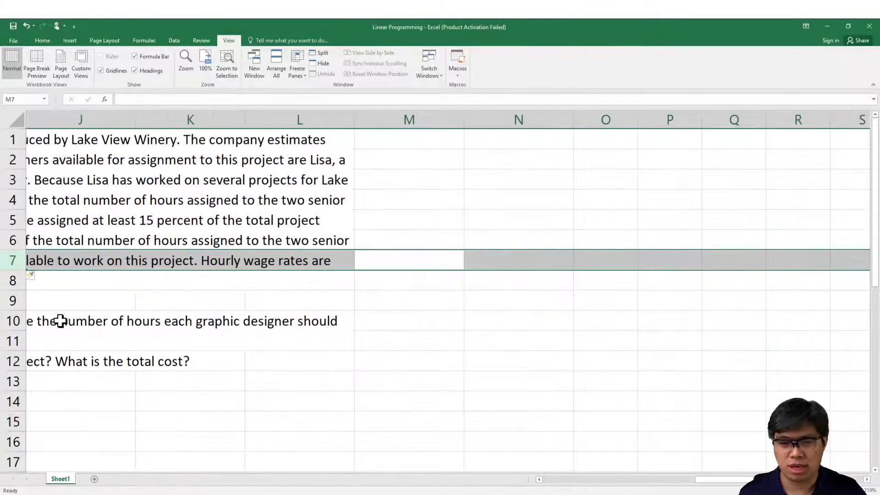
left_click_drag(171, 302, 17, 286)
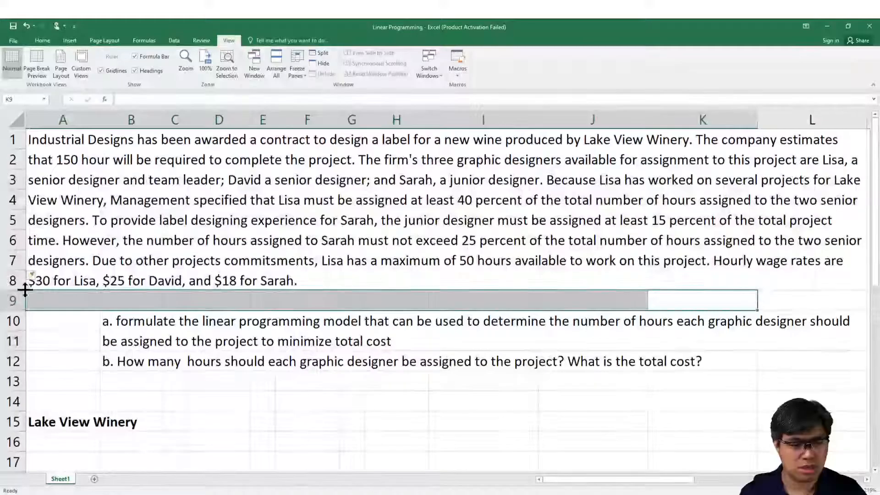
Step: Correct the misspelled word "commitsments" to "commitments" in the problem statement in A1
left_click(143, 223)
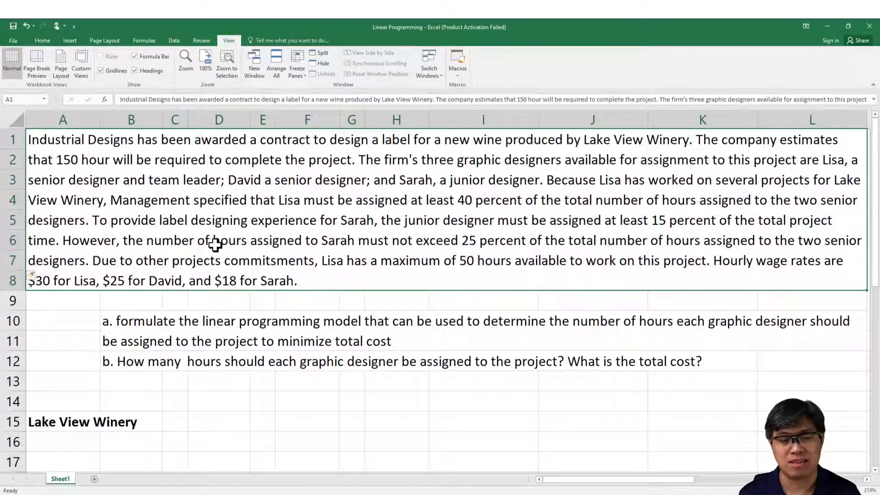
left_click(488, 102)
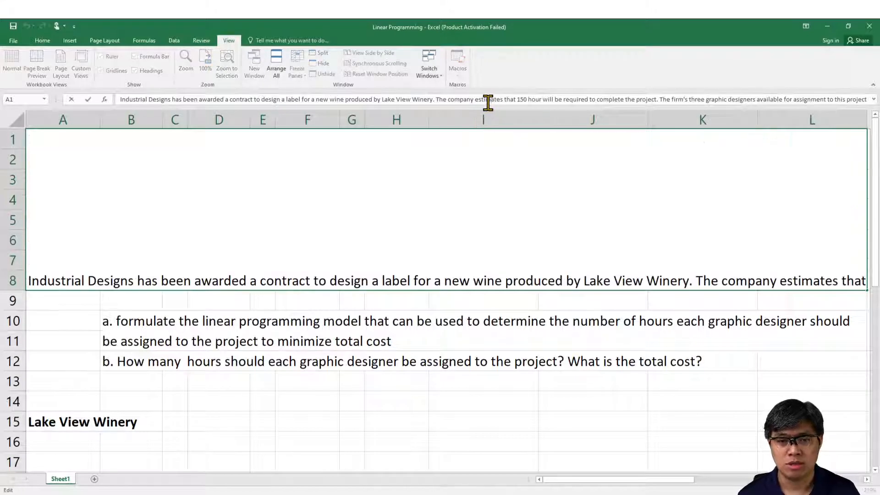
key("End")
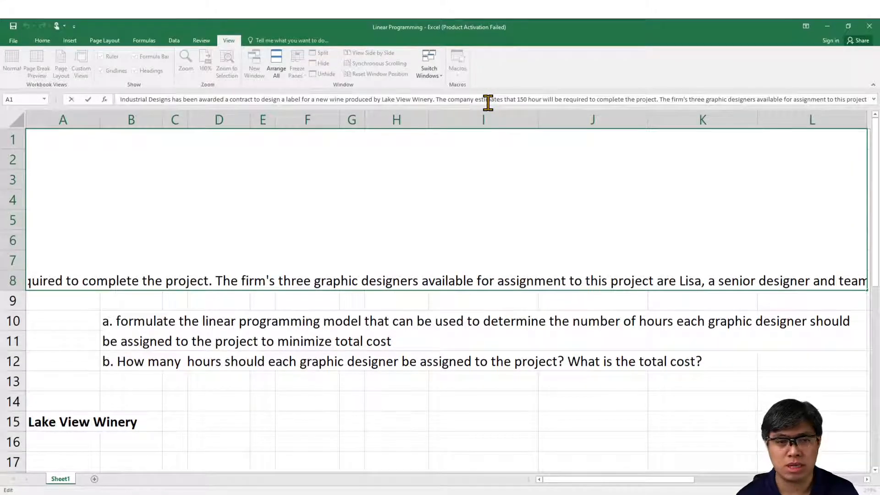
key("Down")
key("Down")
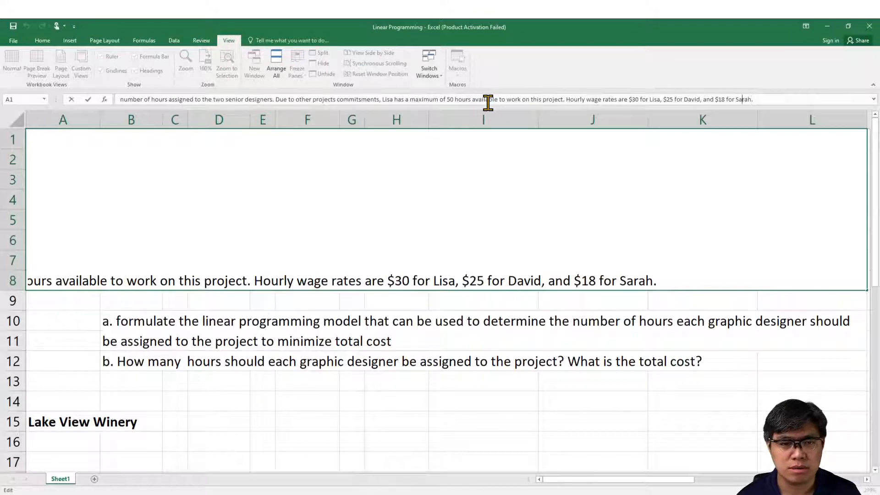
key("Left")
key("Left")
key("Left")
key("Left")
key("Left")
key("Left")
key("Left")
key("Left")
key("Left")
key("Left")
key("Left")
key("Left")
key("Left")
key("Left")
key("Left")
key("Left")
key("Left")
key("Left")
key("Left")
key("Left")
key("ctrl+Left")
key("ctrl+Left")
key("ctrl+Left")
key("ctrl+Left")
key("ctrl+Left")
key("ctrl+Left")
key("ctrl+Left")
key("ctrl+Left")
key("ctrl+Left")
key("ctrl+Left")
key("ctrl+Left")
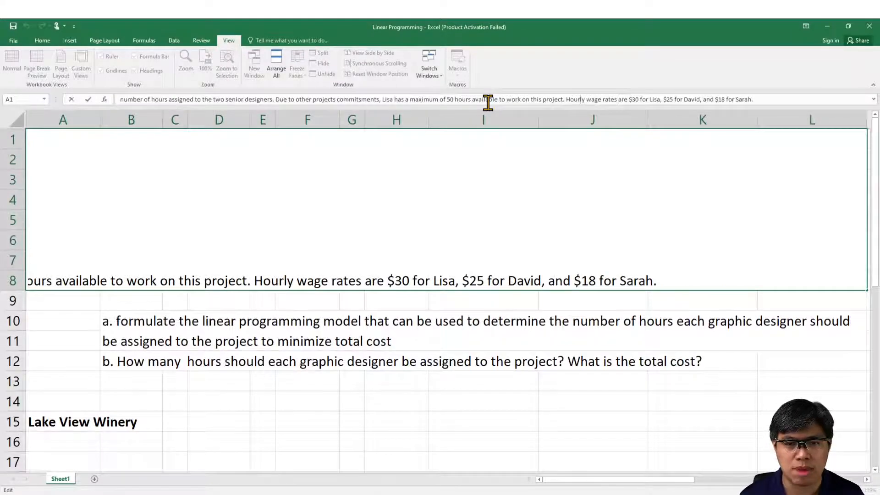
key("ctrl+Left")
key("ctrl+Left")
key("ctrl+Left")
key("ctrl+Left")
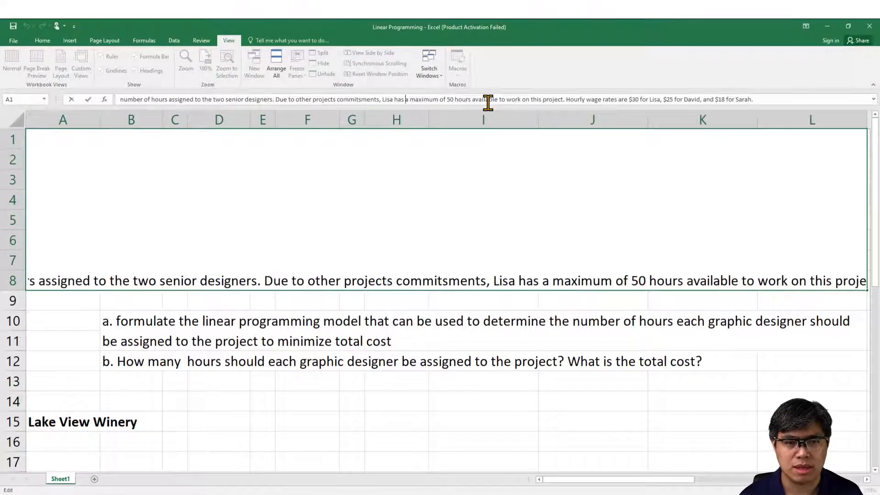
key("Left")
key("BackSpace")
key("Return")
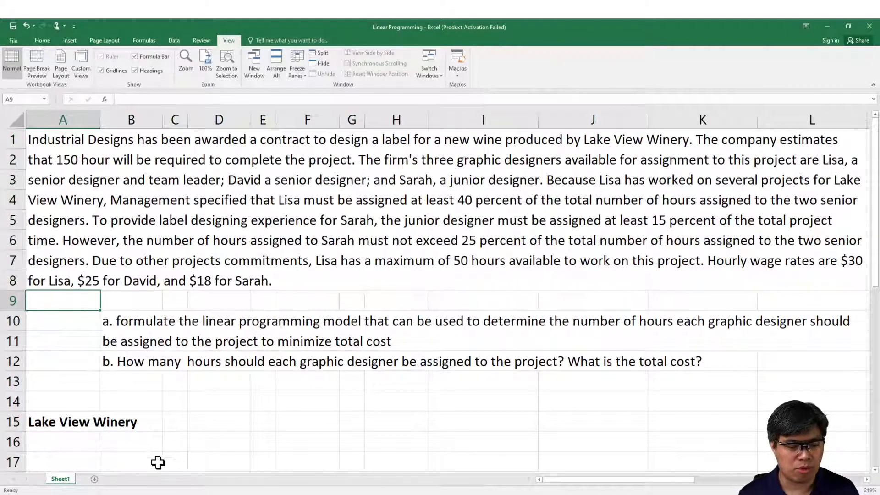
left_click(142, 494)
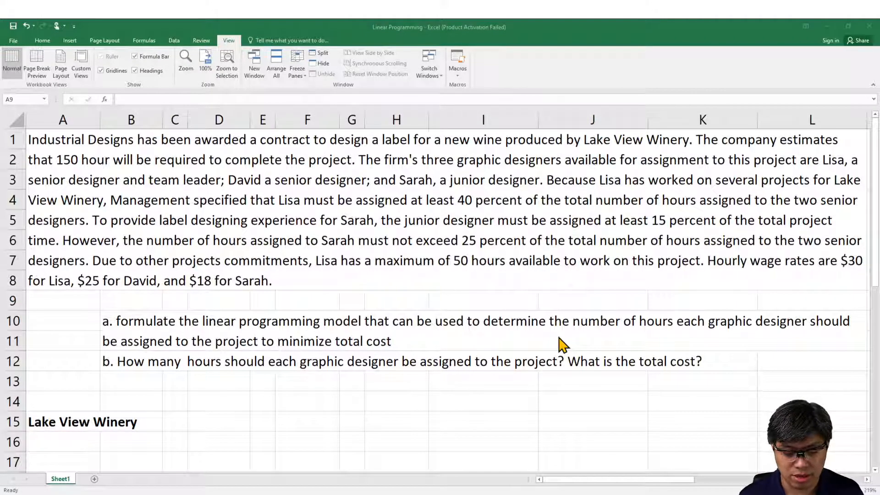
left_click(256, 494)
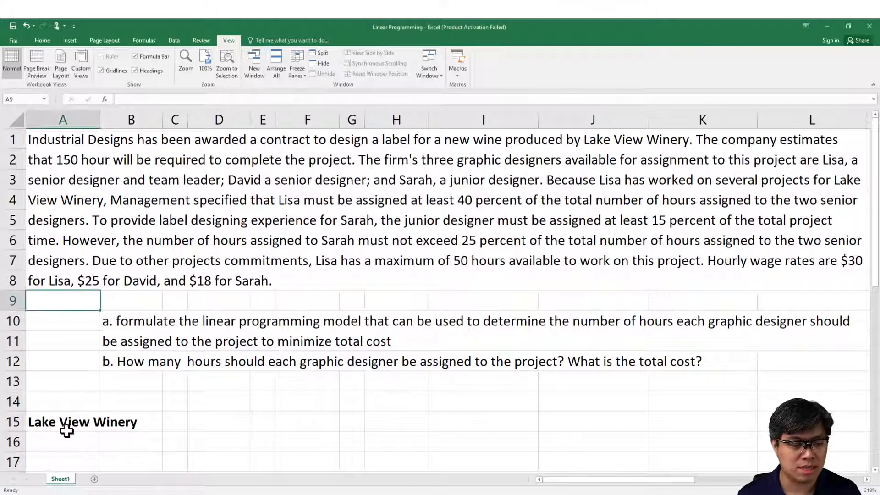
Step: Zoom the sheet to fit the range A1:L26, covering the problem text and the empty rows below the Lake View Winery heading
left_click(87, 457)
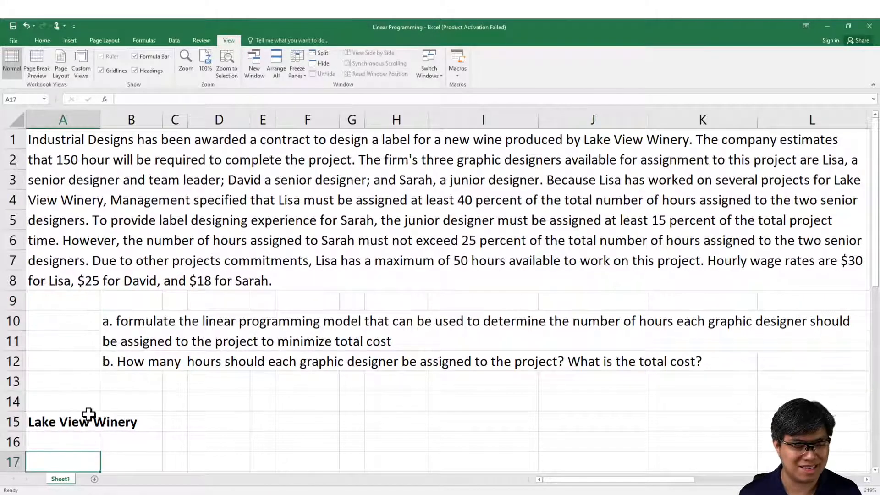
scroll(91, 415, "down", 2)
scroll(92, 412, "up", 1)
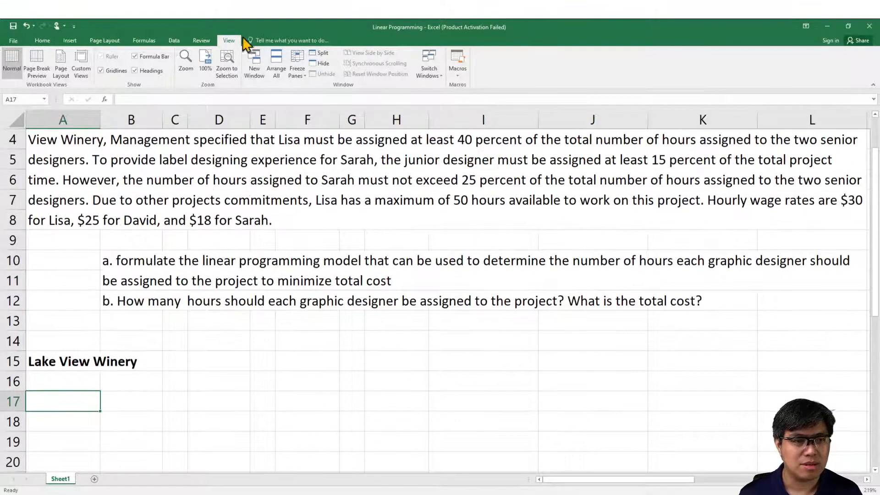
left_click(205, 62)
left_click(81, 244)
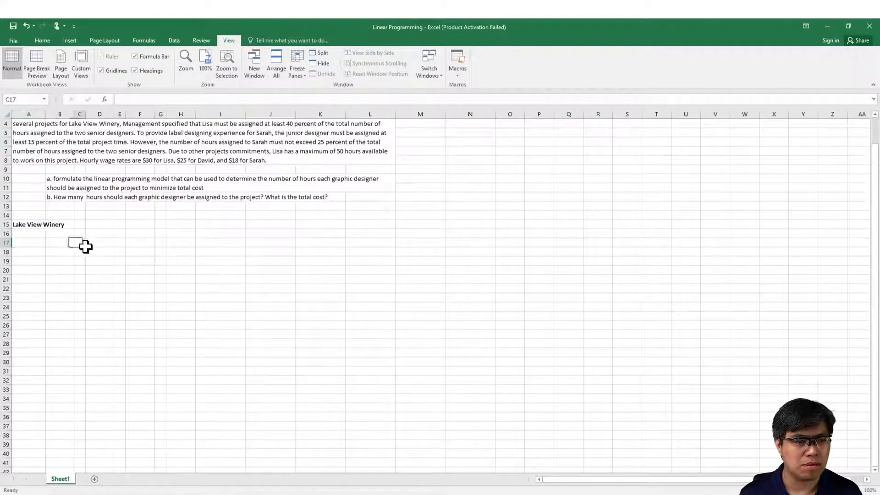
scroll(91, 220, "up", 1)
left_click_drag(23, 124, 346, 350)
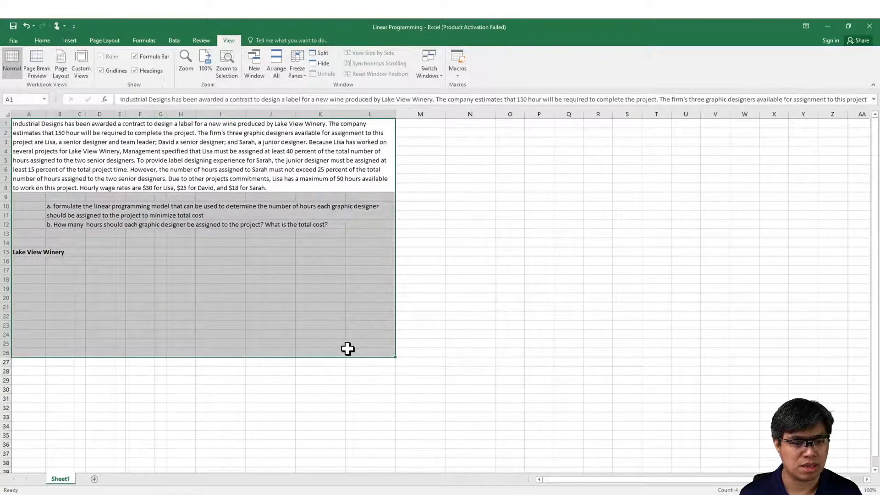
left_click(227, 64)
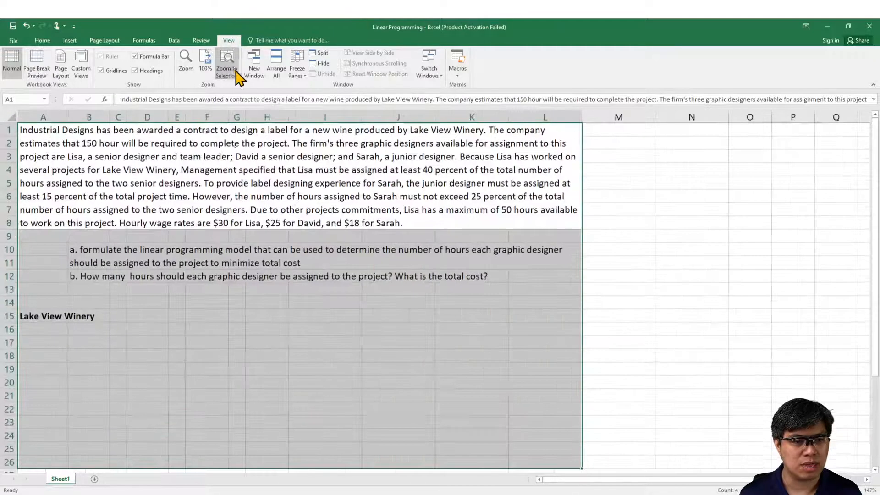
left_click(55, 345)
type("Min")
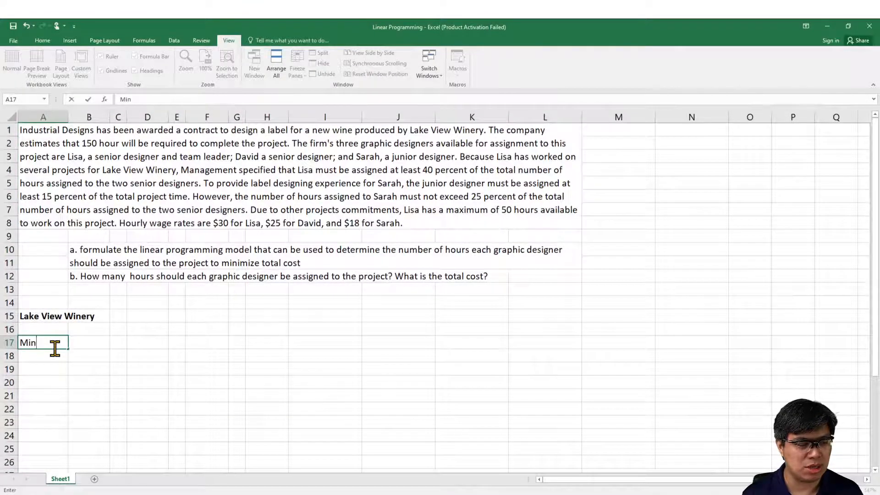
key("Tab")
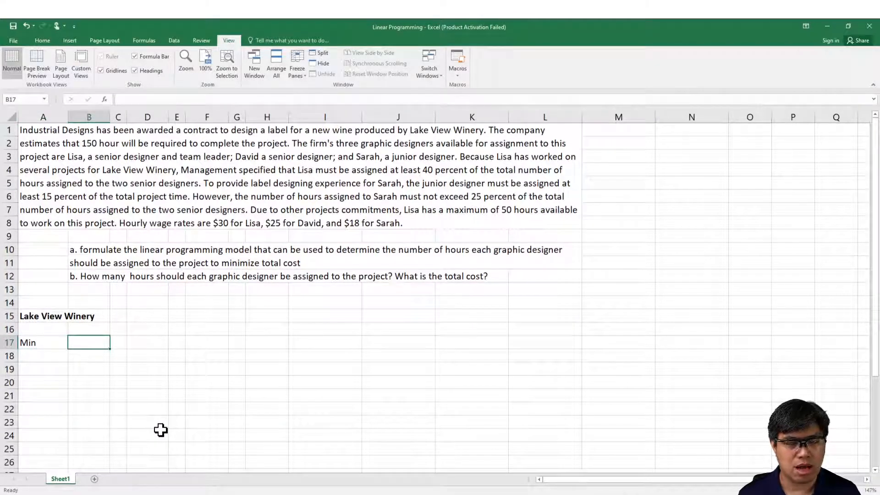
Step: Replace the content of cell A17 with the label "Let" for the variable definitions
left_click(40, 343)
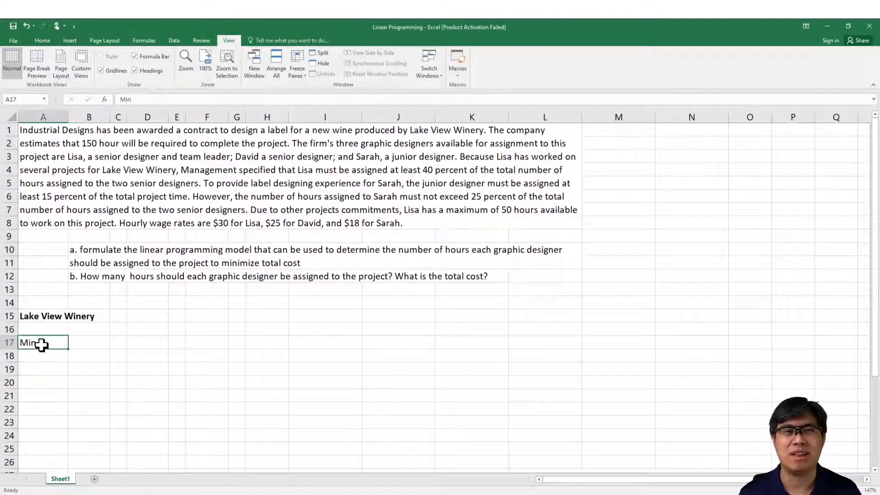
key("Delete")
type("Let")
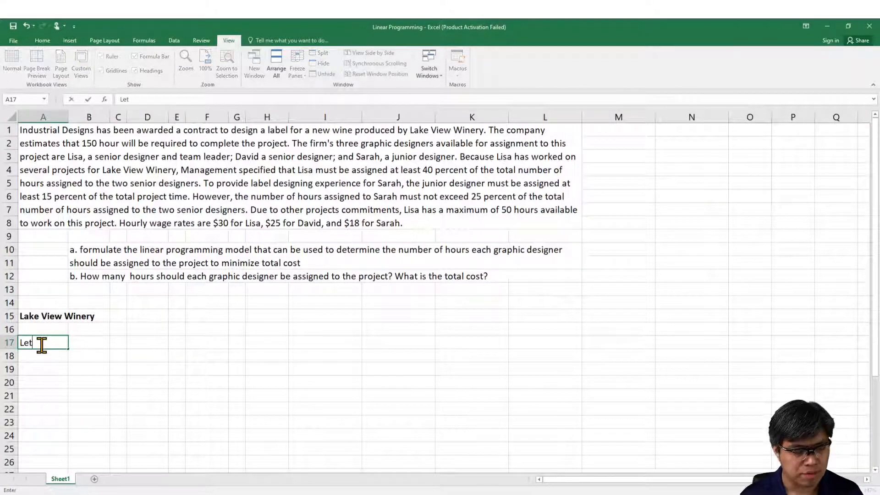
key("Tab")
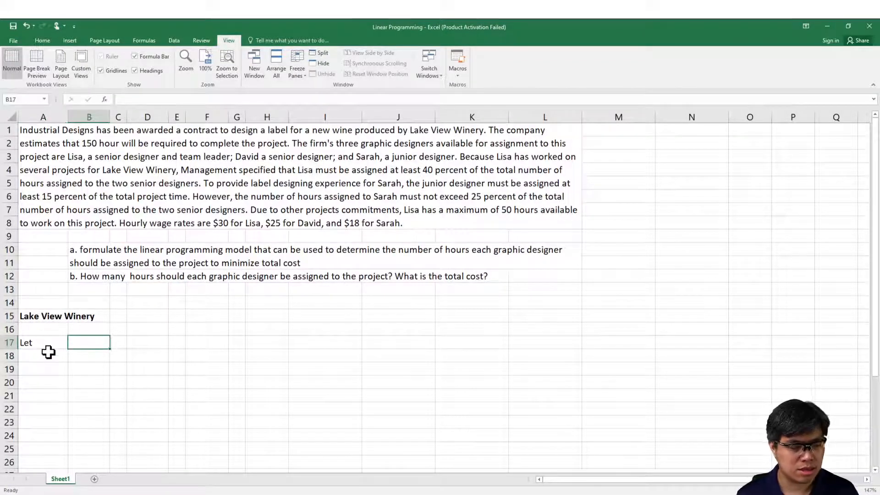
Step: Enter the objective function label "Min." in cell A22
key("Down")
key("Down")
key("Down")
key("Down")
key("Down")
key("Left")
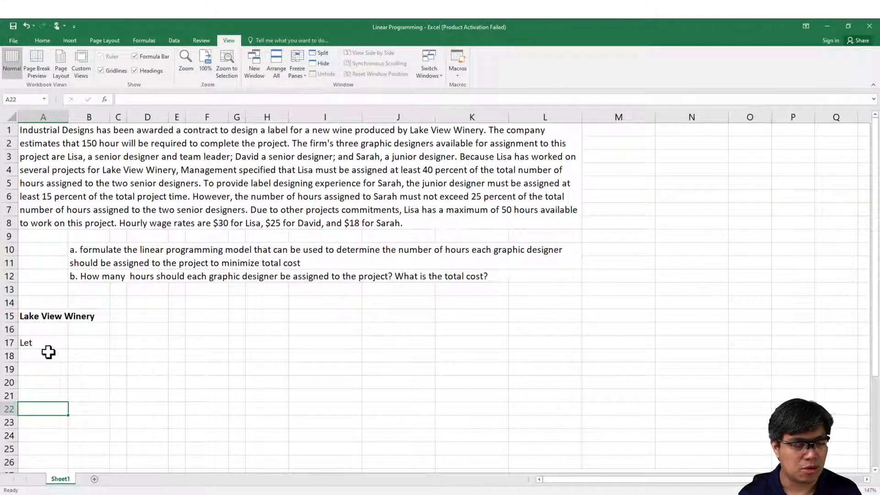
type("Min")
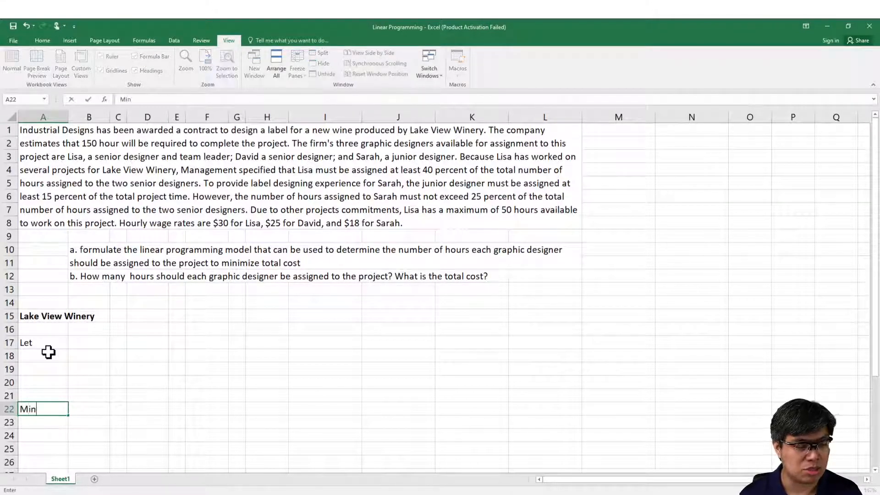
type(".")
key("Return")
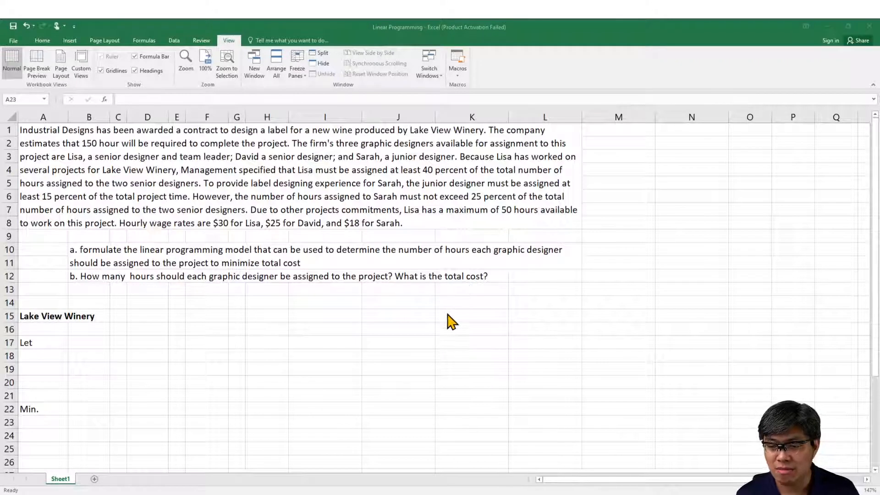
Step: Define the first decision variable in row 17: L in B17, an equals sign in C17 and the team leader's first name in D17
left_click(91, 344)
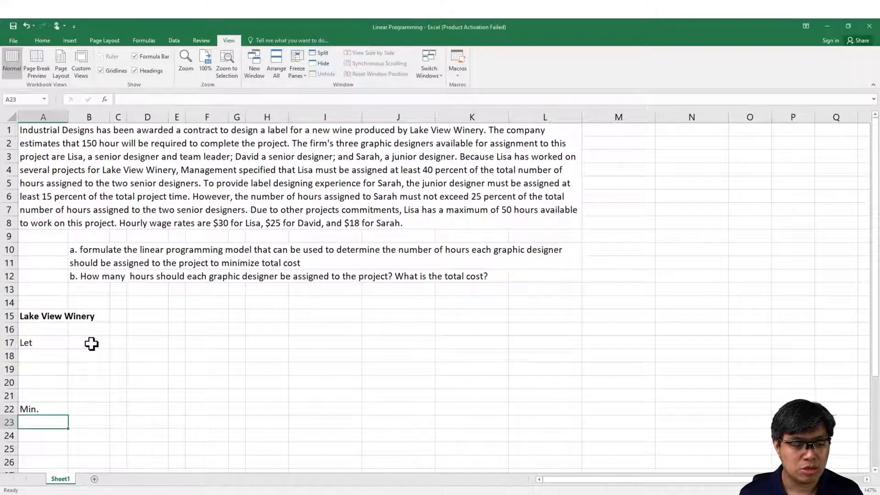
left_click(91, 344)
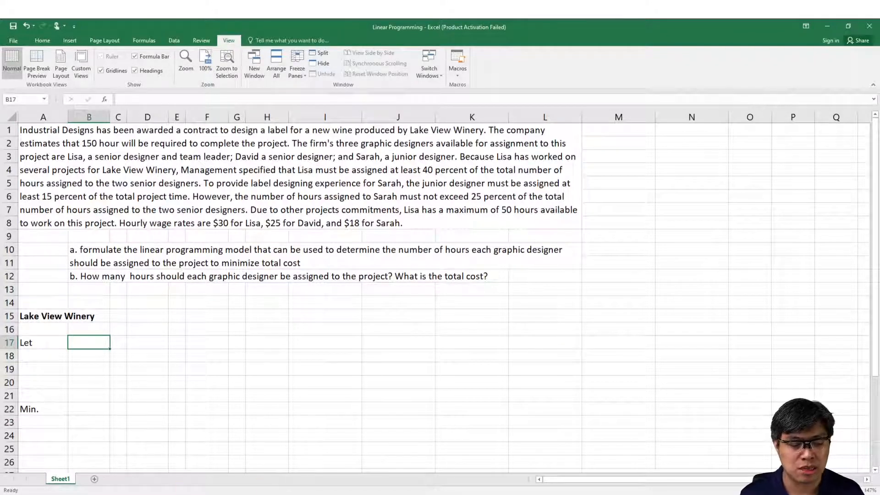
left_click(166, 494)
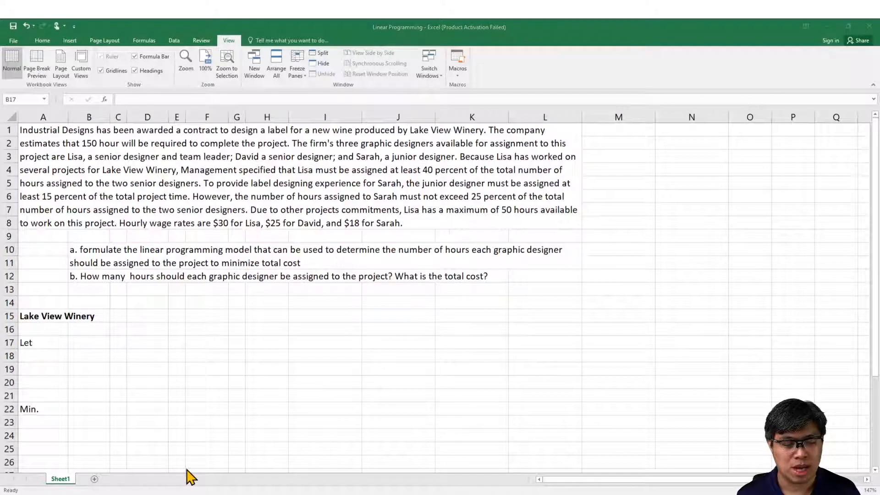
left_click(166, 494)
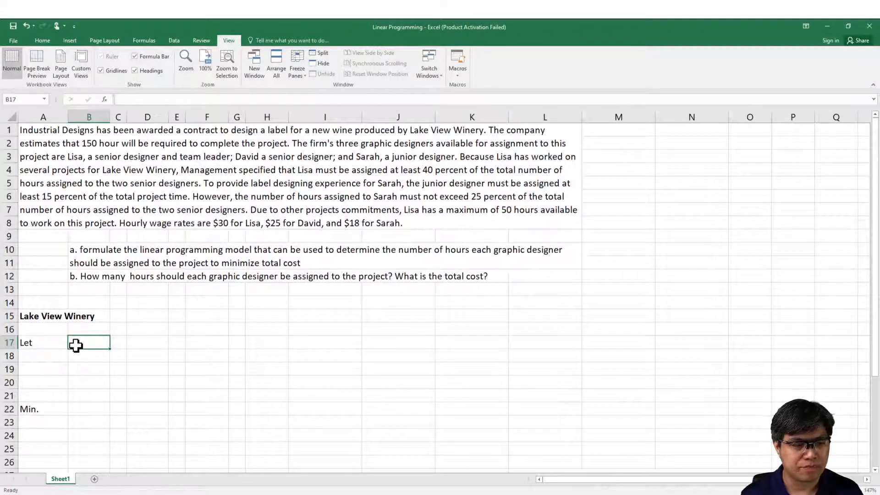
type("L")
key("Tab")
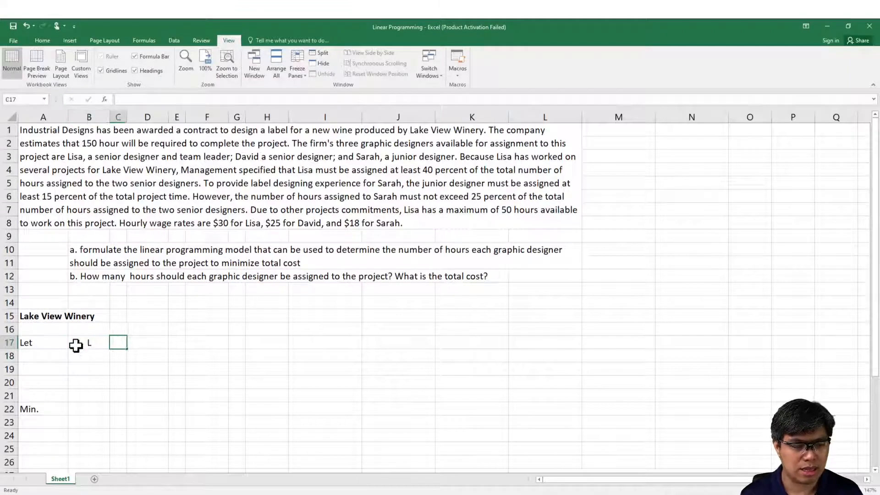
type("=")
key("Right")
key("BackSpace")
key("BackSpace")
key("BackSpace")
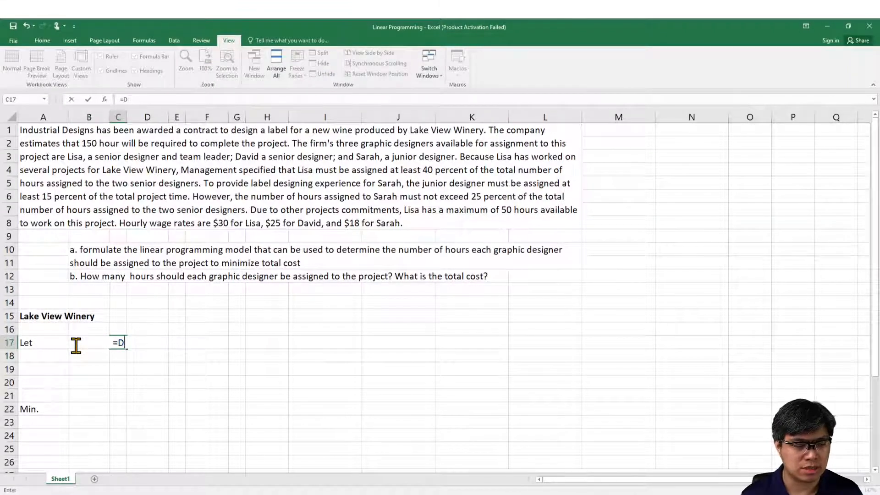
key("Tab")
type("Lisa")
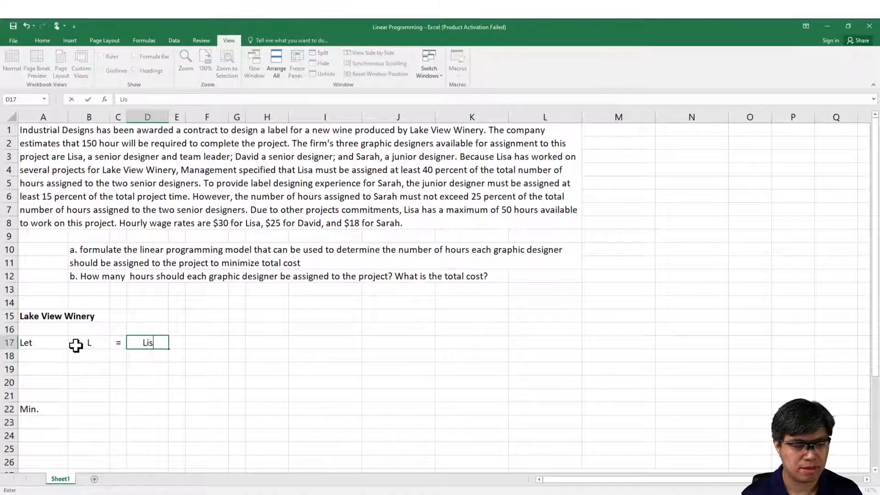
key("Return")
key("Left")
key("Left")
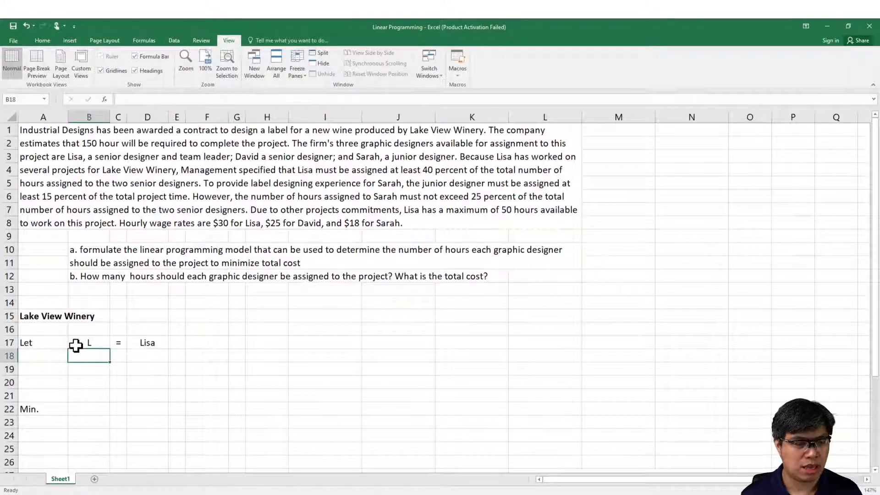
Step: Define the second decision variable in row 18: D in B18, an equals sign in C18 and the other senior designer's first name in D18
type("D")
key("Tab")
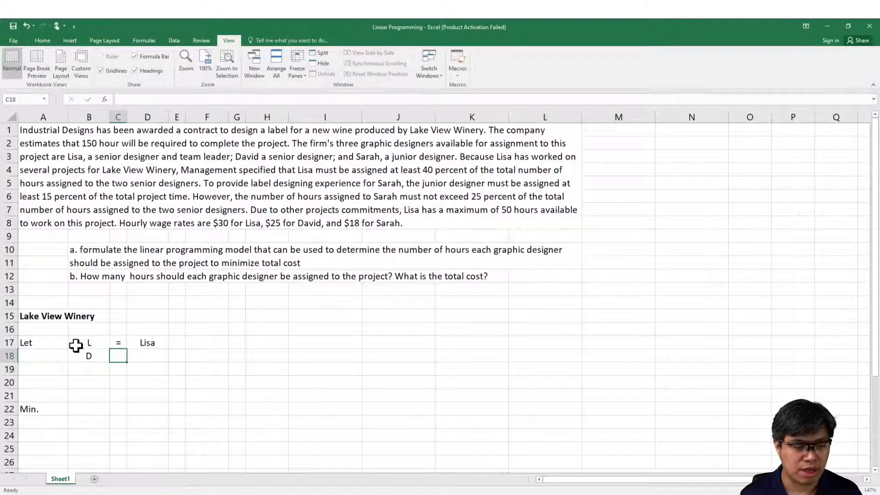
type("=")
key("Tab")
type("Da")
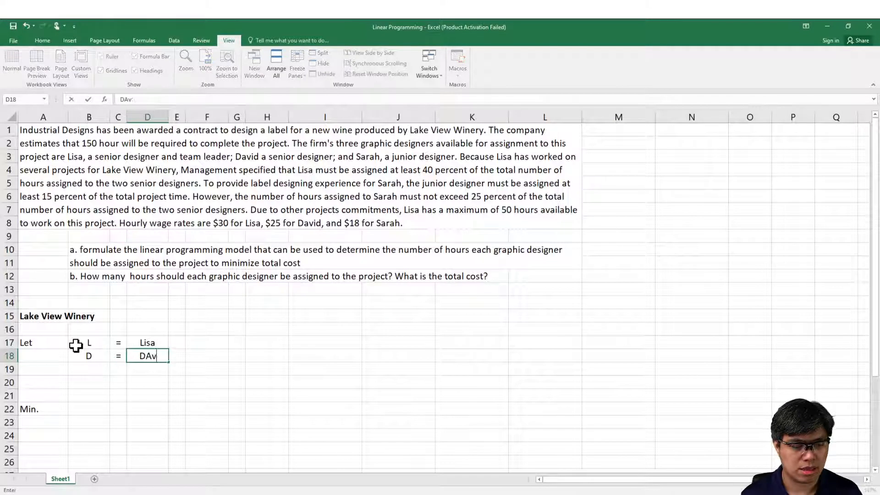
type("vid")
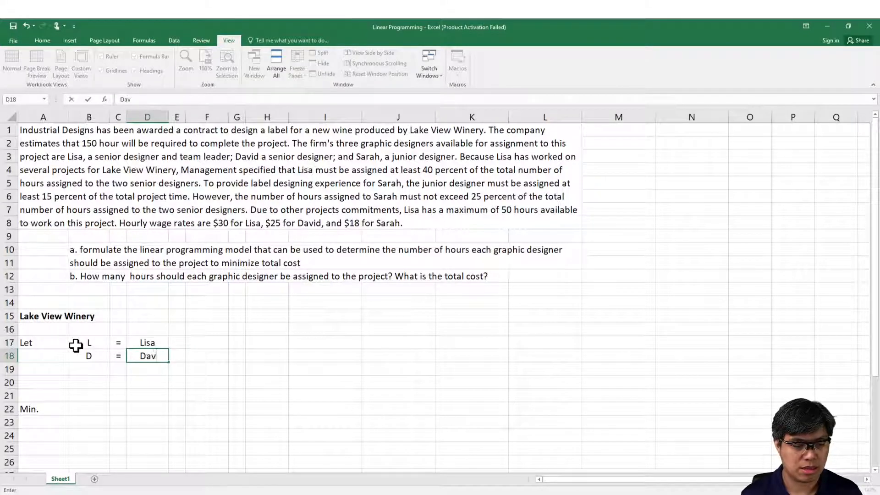
key("Return")
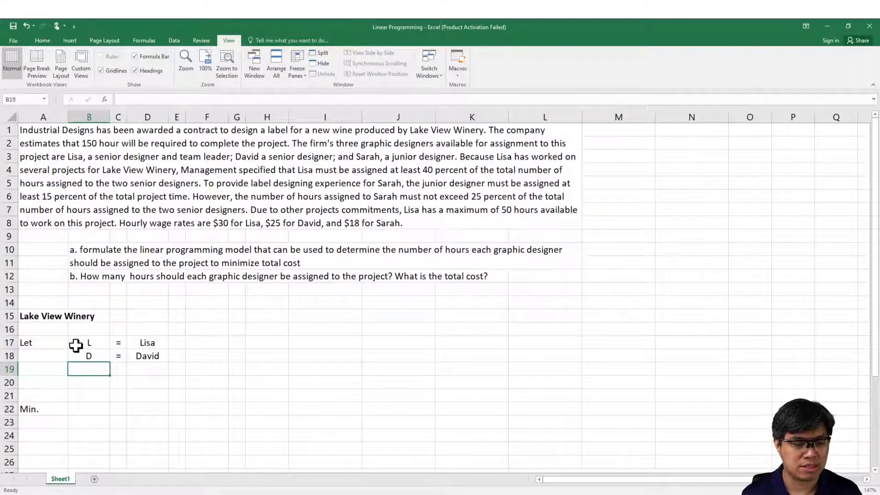
Step: Define the third decision variable in row 19: S in B19, an equals sign in C19 and the junior designer's first name in D19
type("S")
key("Tab")
type("=")
key("Tab")
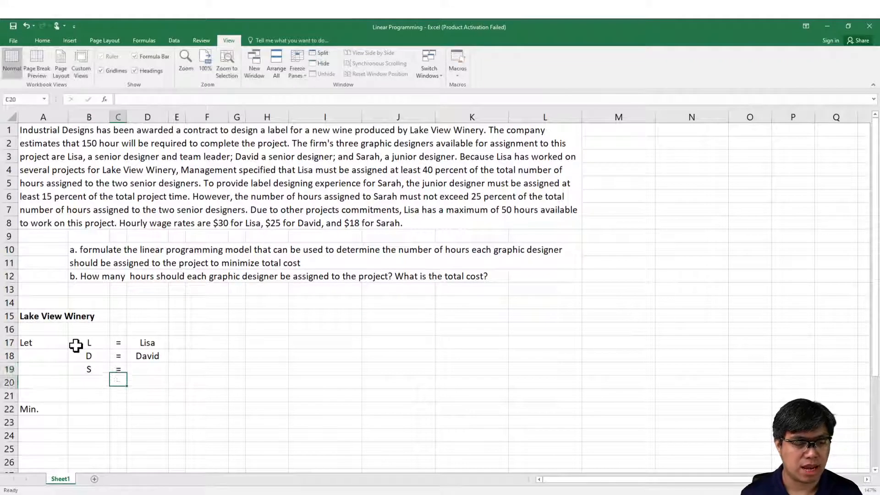
type("Sarah")
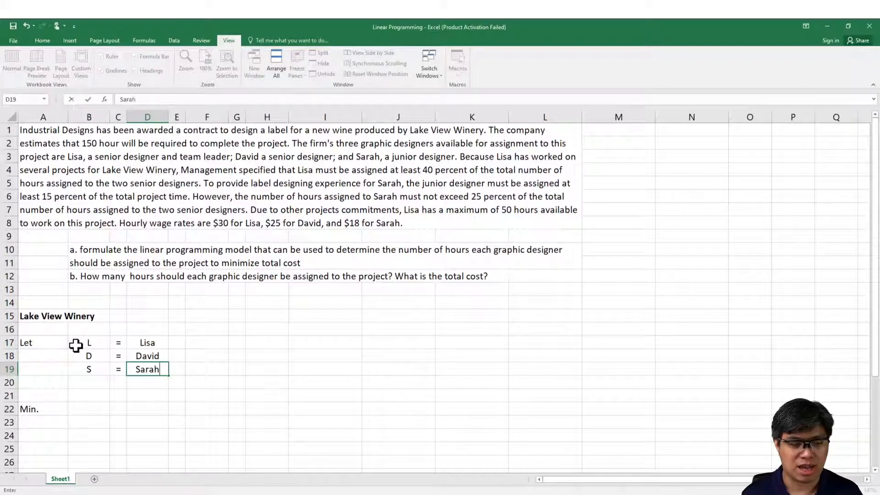
key("Return")
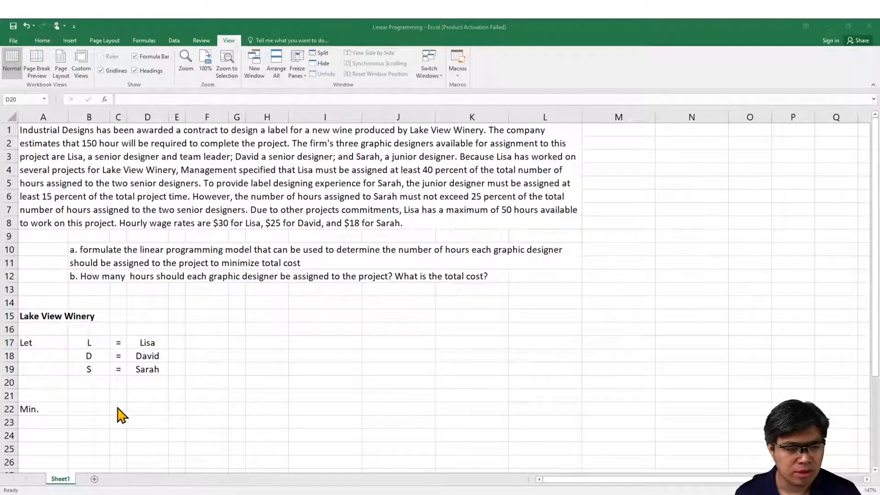
Step: Start the objective function in row 22 with 30L in B22, a plus sign in C22 and 25D in D22
left_click(84, 406)
left_click(84, 405)
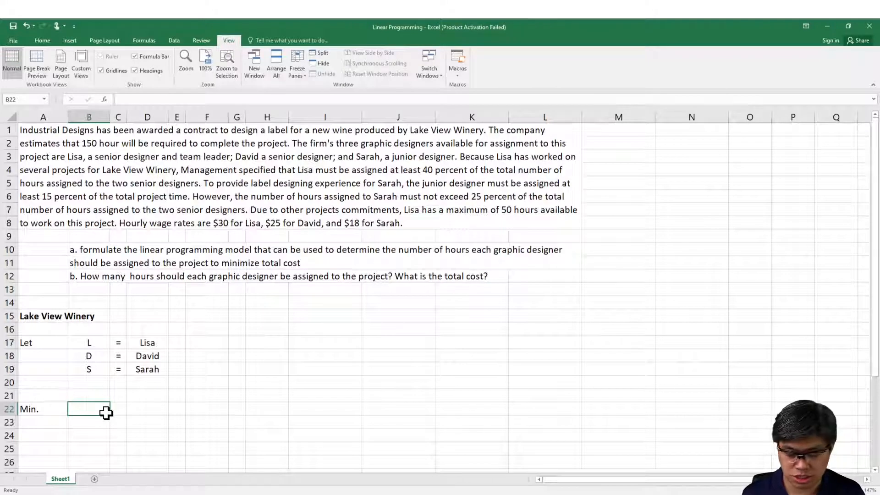
type("30")
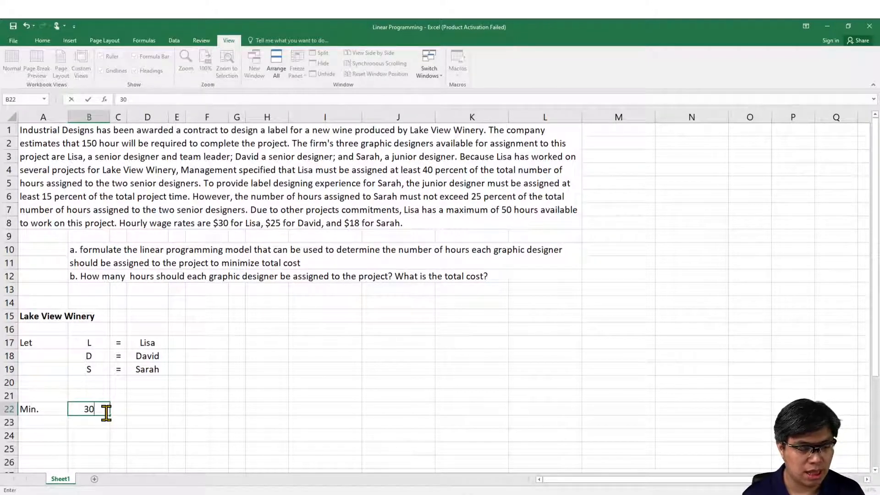
type("L")
key("Tab")
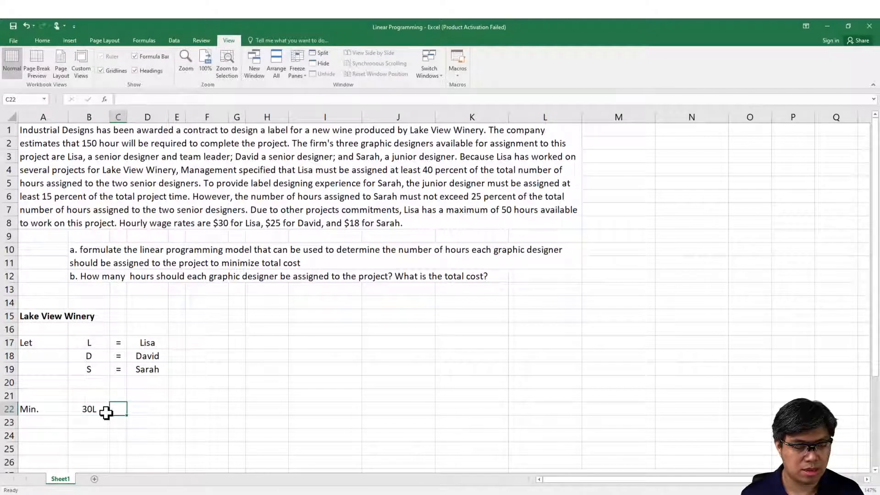
type("+")
key("Tab")
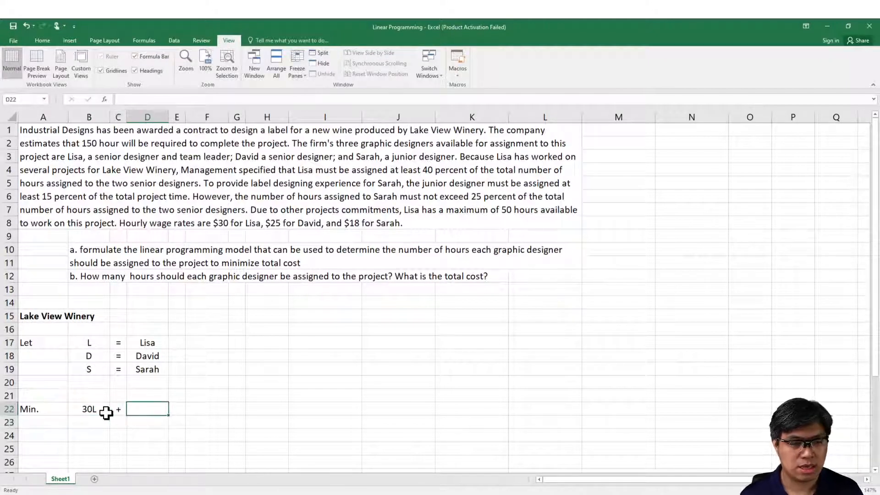
type("25D")
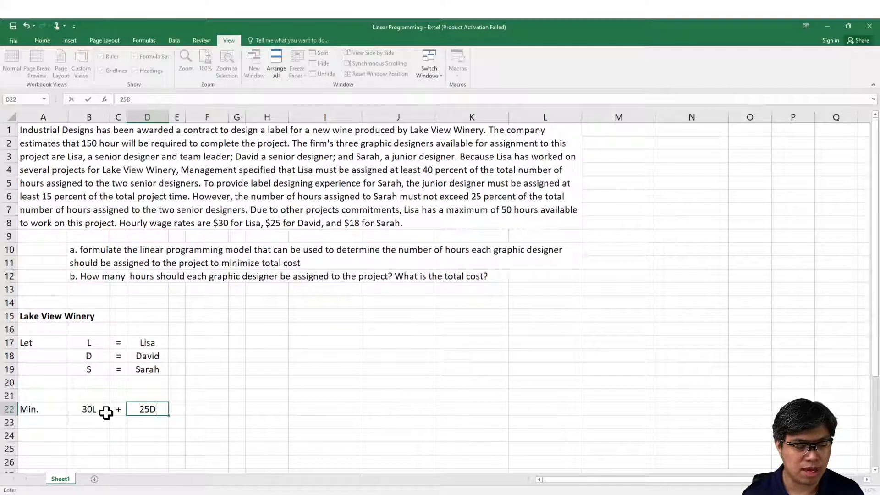
Step: Complete the objective function in row 22 with a plus sign in E22 and 18S in F22
key("Return")
key("Up")
key("Right")
type("+")
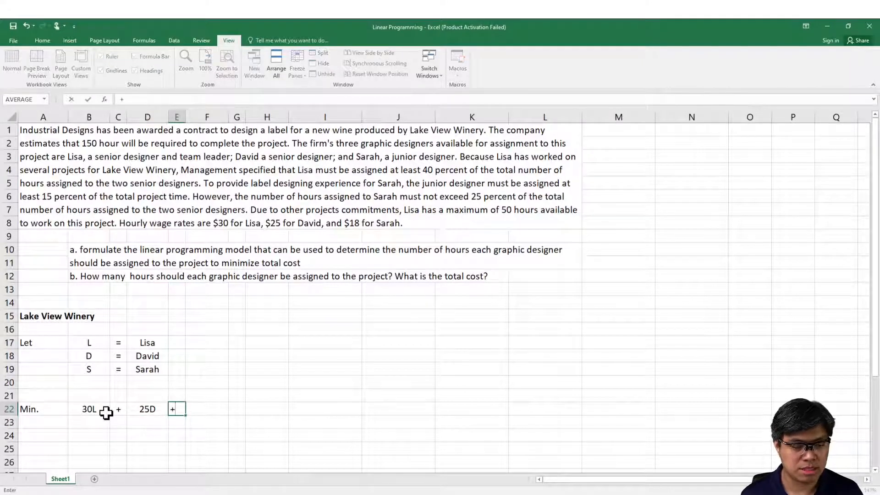
key("Tab")
type("18")
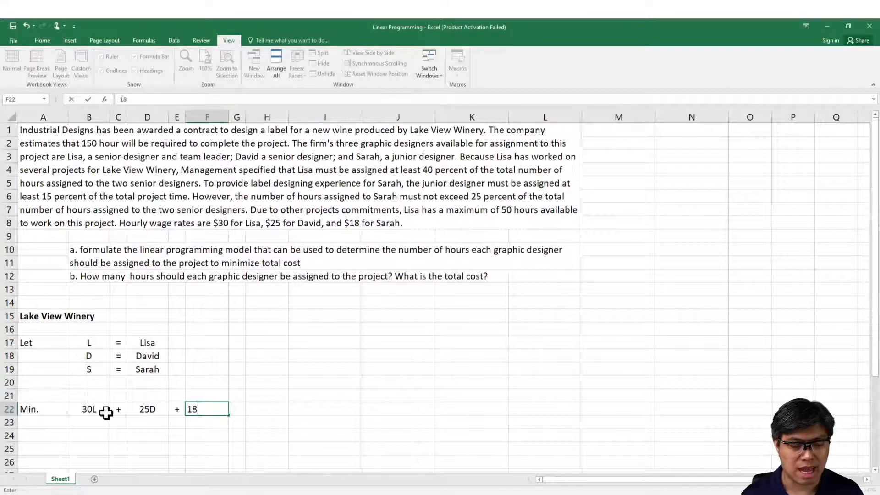
type("S")
key("Return")
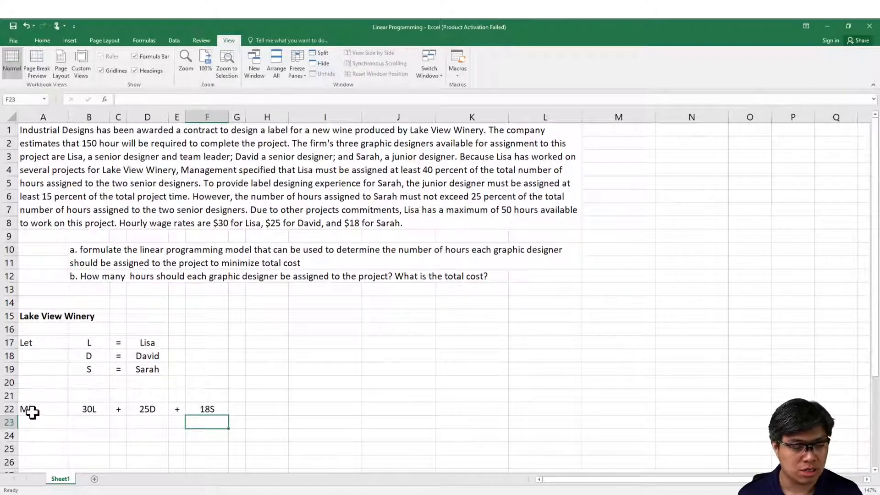
Step: Enter the constraints label "s.t." in cell A24
left_click(41, 438)
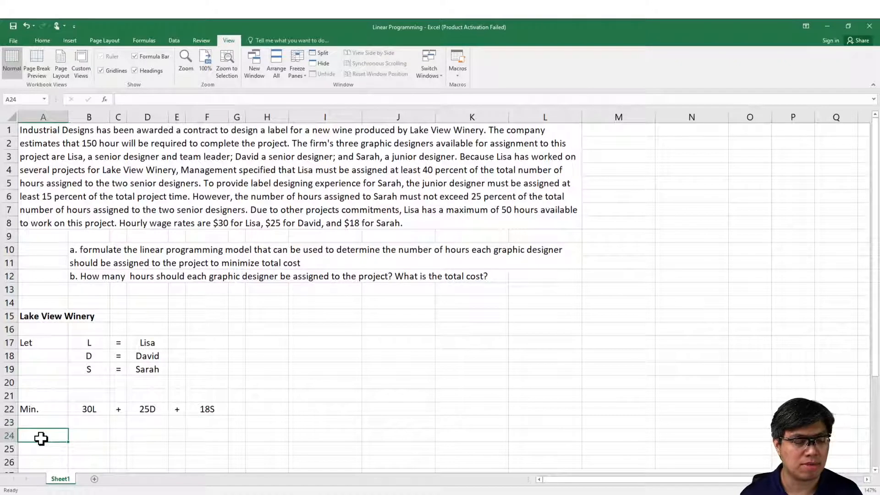
type("s.t.")
key("Return")
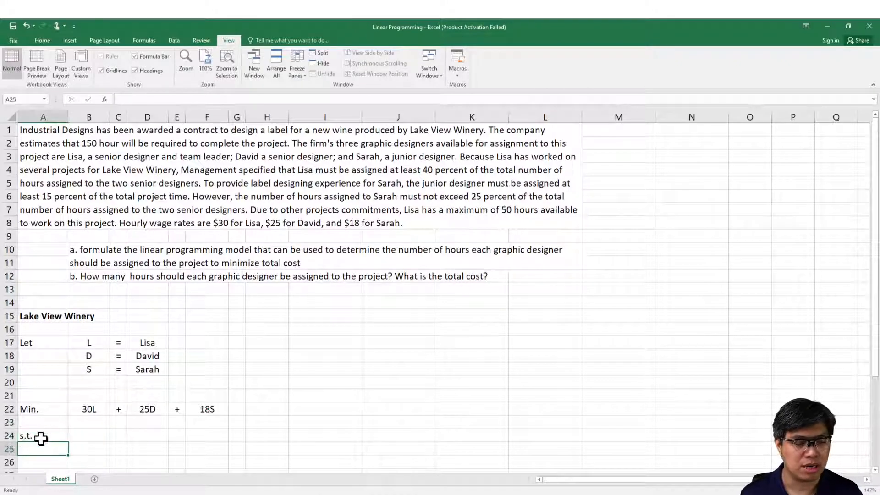
Step: Zoom the sheet to fit the range A1:L29, covering the problem text and the empty rows below the s.t. label
key("Return")
key("Return")
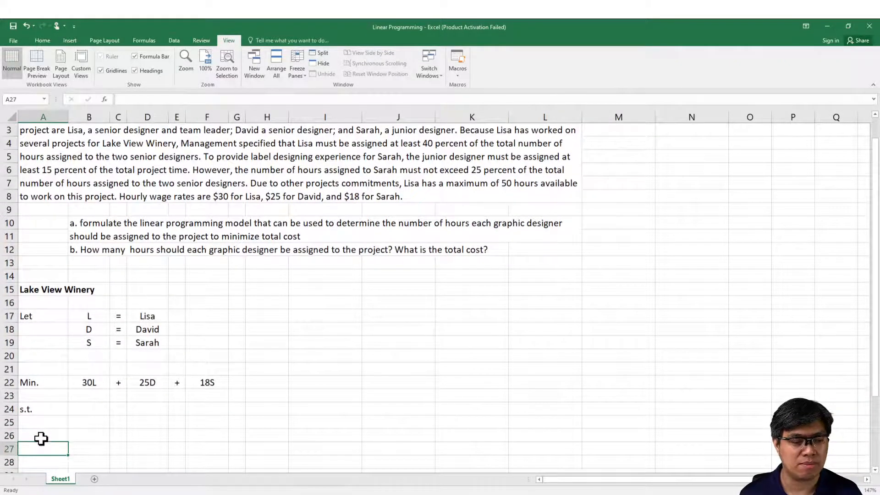
key("Up")
key("Up")
key("Up")
key("Up")
key("Up")
key("Up")
key("Up")
key("Up")
key("Up")
key("Up")
key("Up")
key("Up")
key("Up")
key("Up")
key("Up")
key("Up")
key("Up")
key("Up")
key("Up")
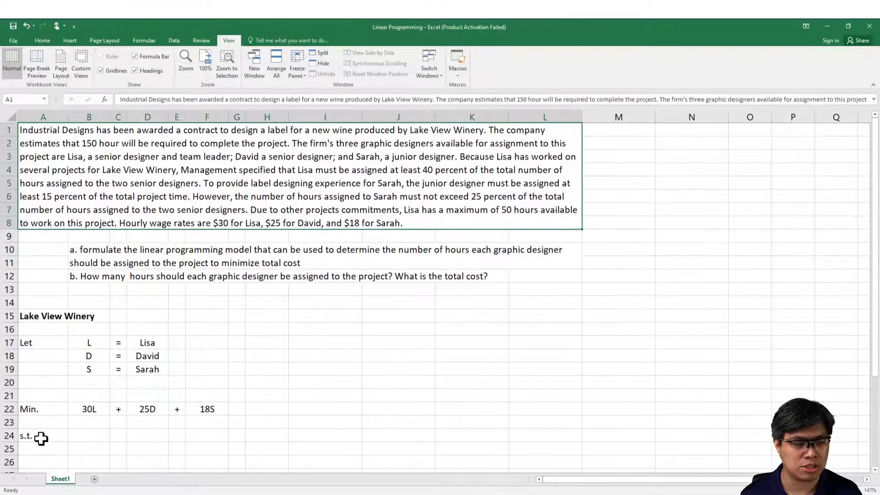
left_click_drag(73, 212, 121, 423)
left_click(204, 70)
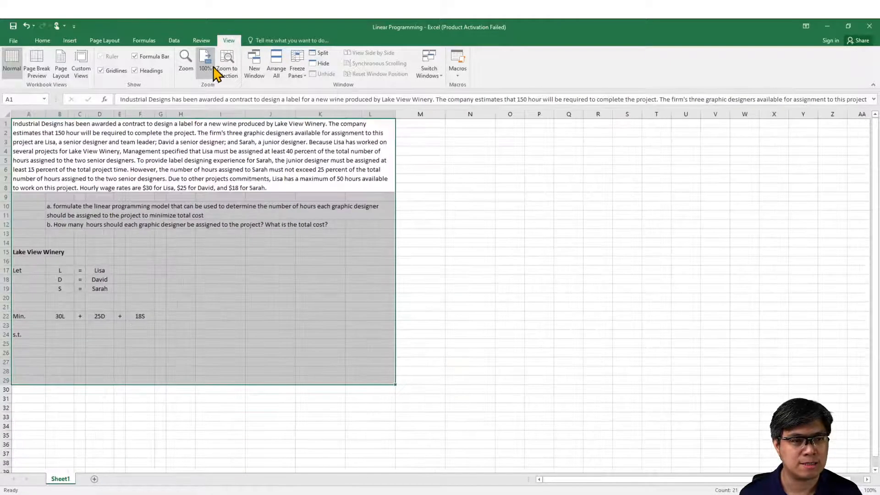
left_click(220, 69)
left_click(75, 398)
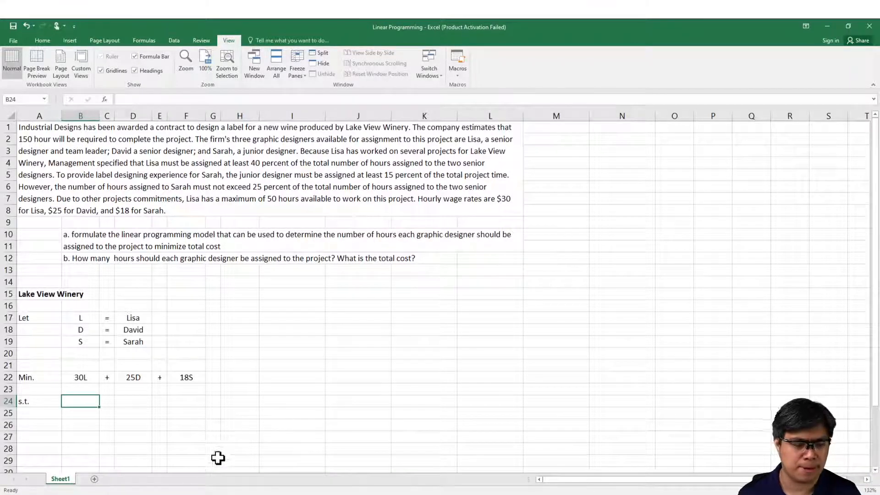
left_click(161, 494)
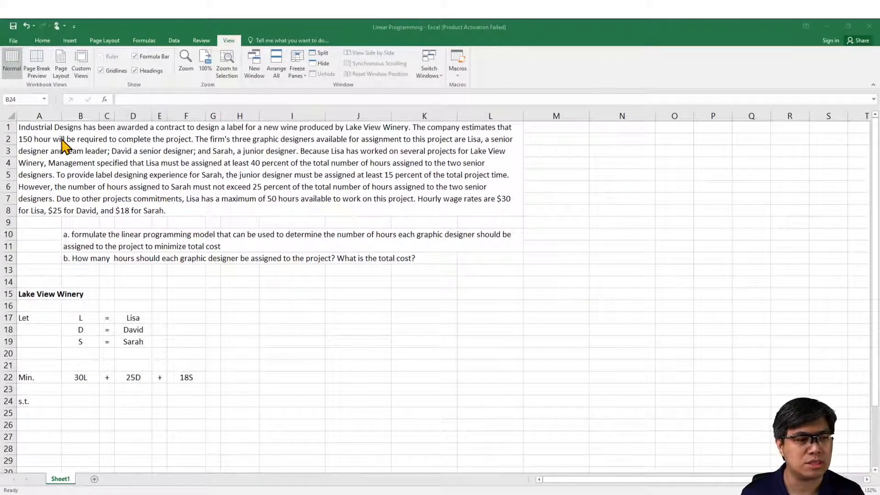
Step: Correct "150 hour" to "150 hours" in the problem text of merged cell A1
left_click(88, 161)
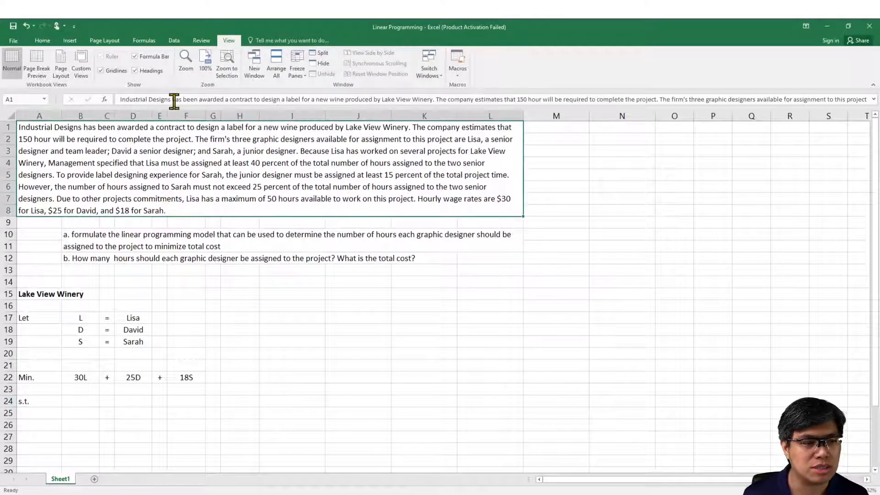
left_click(277, 100)
key("Up")
key("Up")
key("Up")
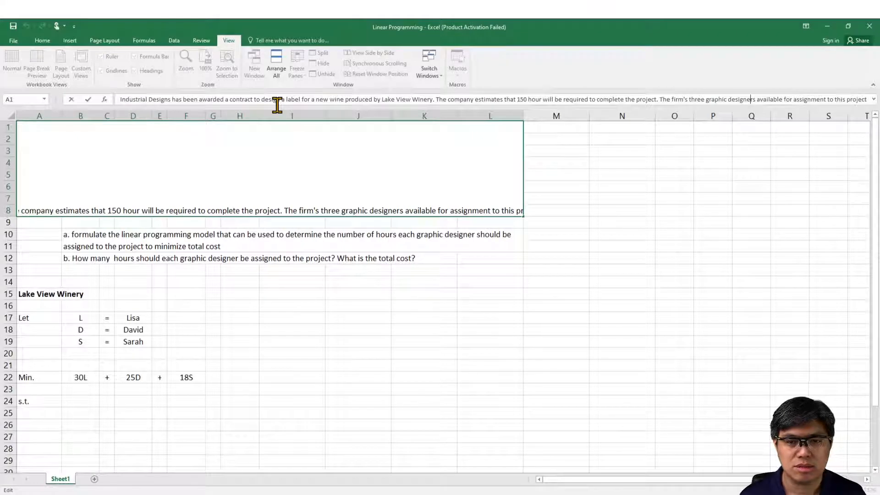
key("ctrl+Left")
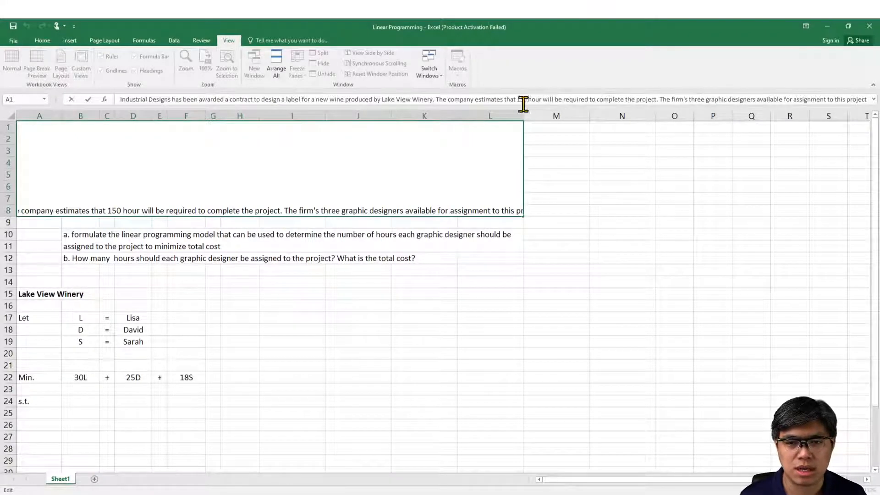
left_click(542, 99)
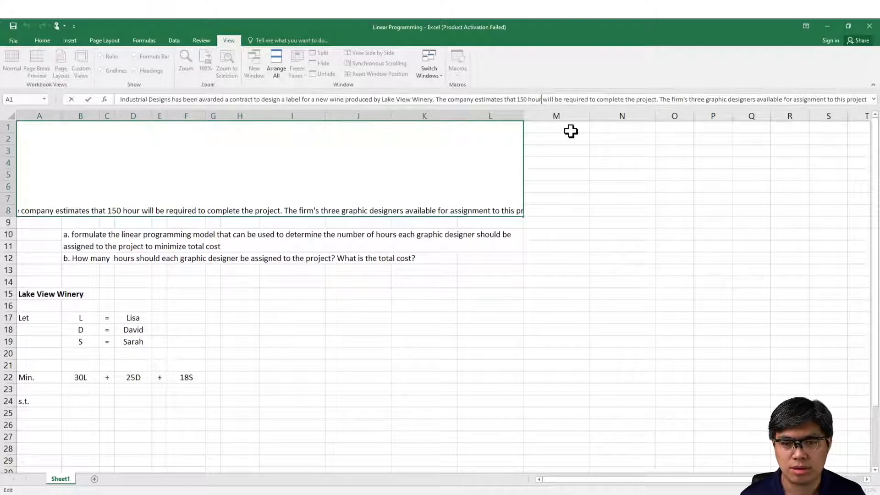
type("s")
key("ctrl+Return")
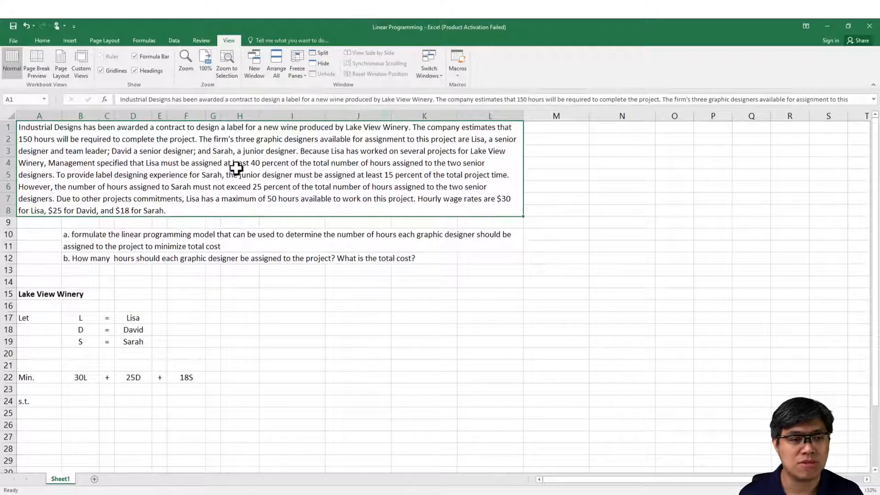
Step: Color the sentence "The company estimates that 150 hours will be required to complete the project" blue in the problem text
left_click_drag(436, 99, 660, 99)
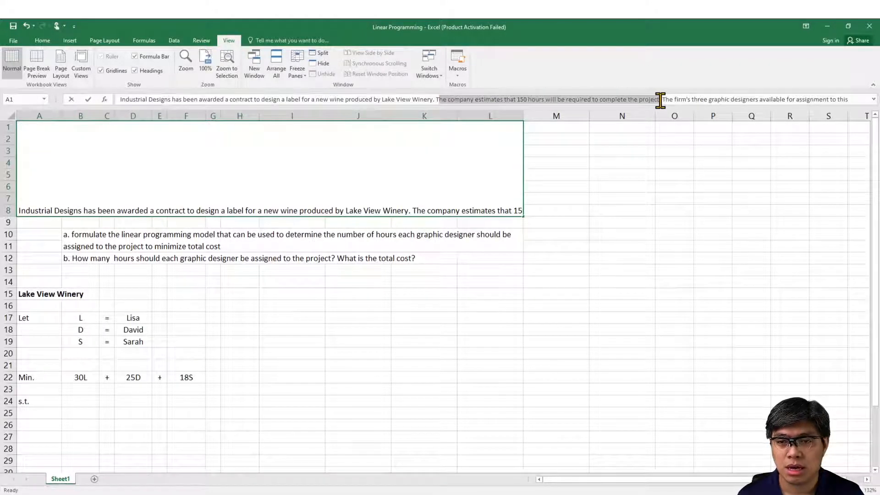
left_click(42, 40)
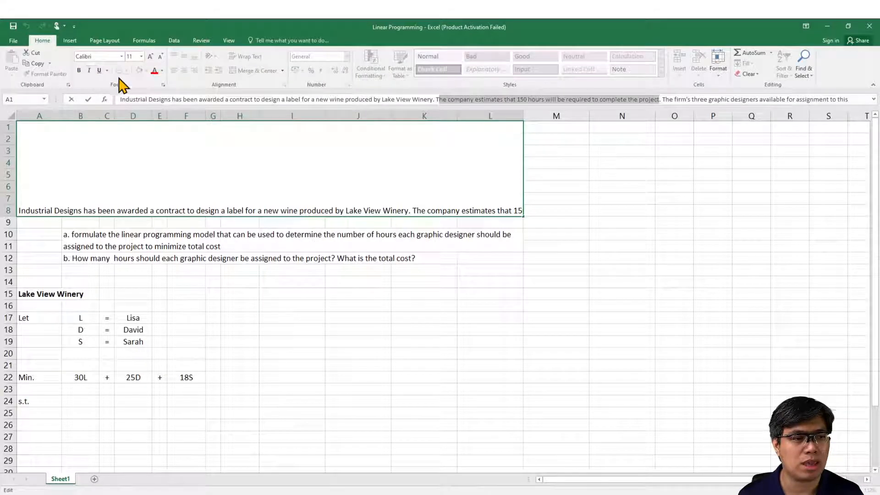
left_click(156, 72)
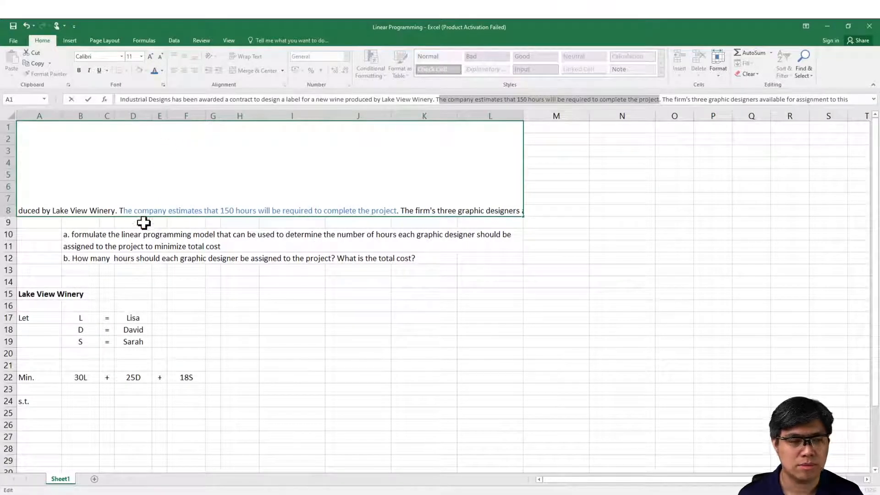
left_click_drag(117, 210, 123, 211)
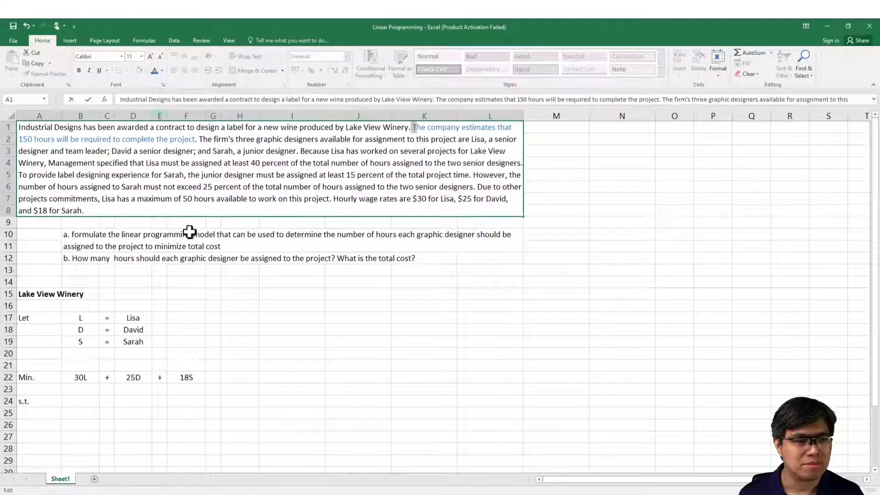
left_click(183, 281)
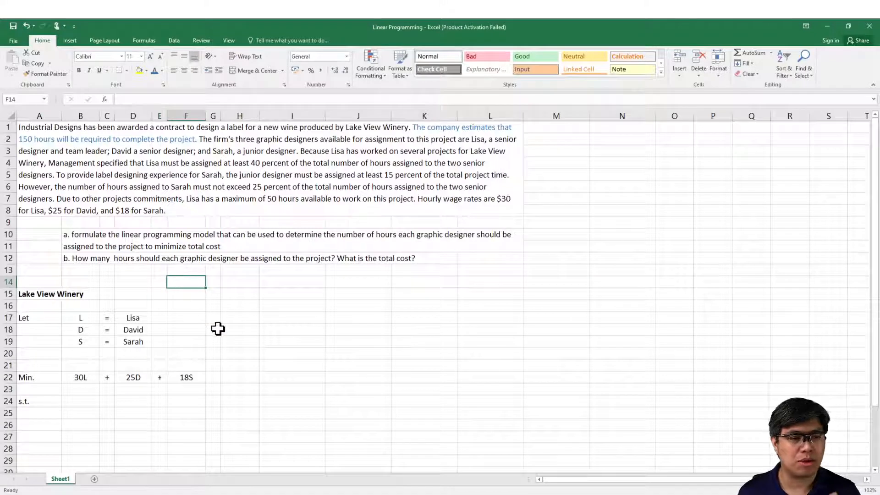
Step: Enter the constraint variables L, D and S in cells B24, D24 and F24 of the s.t. row
left_click(176, 494)
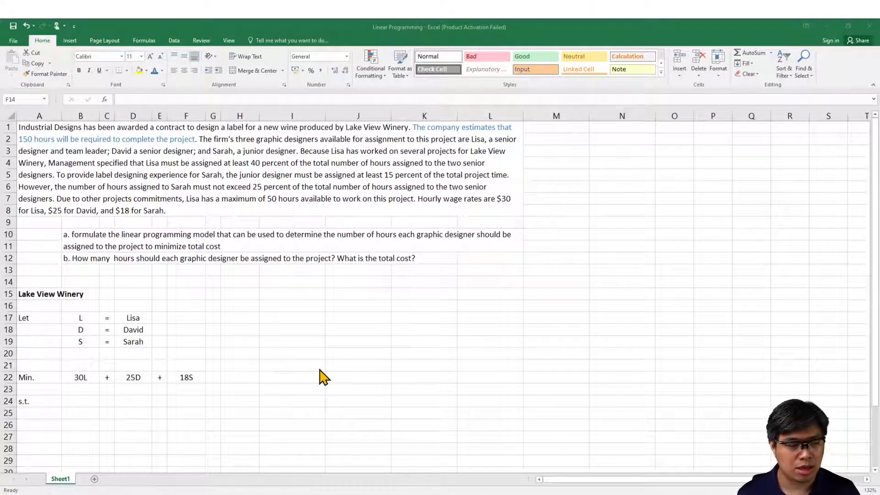
left_click(82, 401)
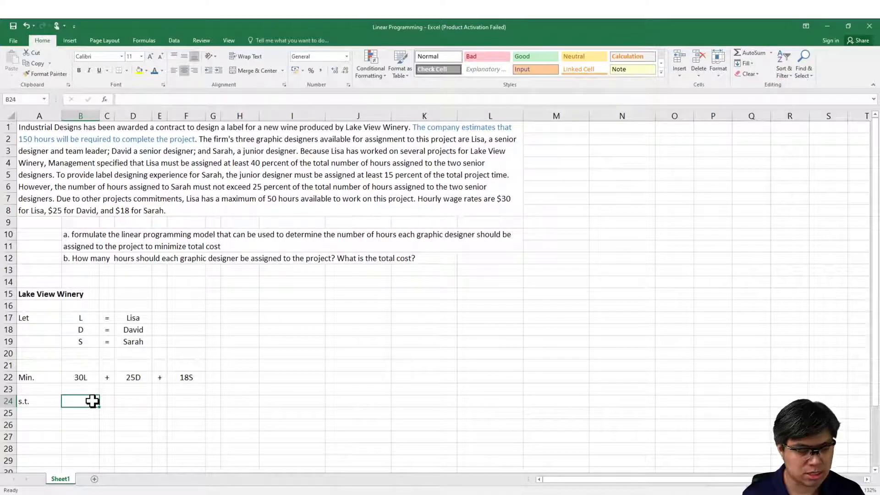
type("L")
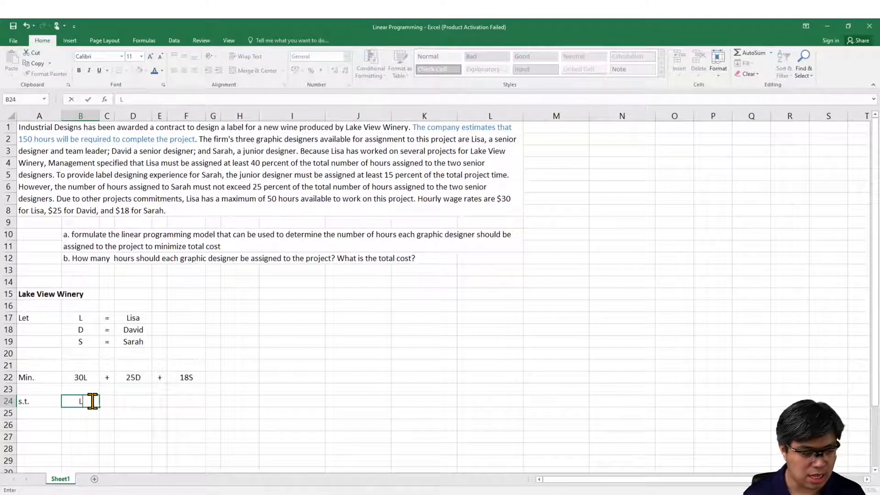
key("Tab")
key("Tab")
type("D")
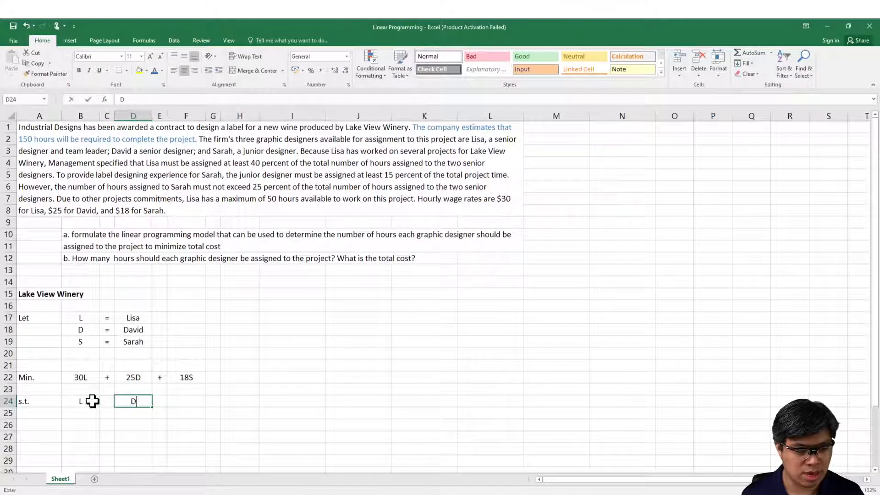
key("Tab")
key("Tab")
type("S")
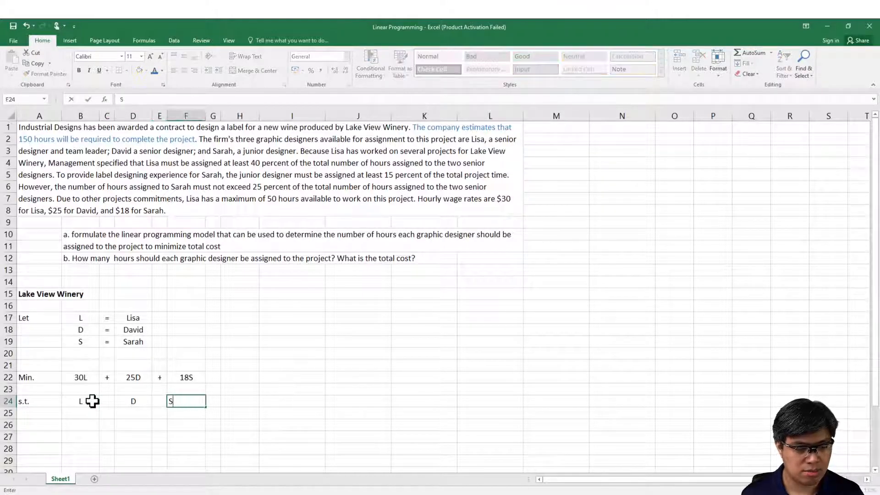
key("Return")
Step: Copy the plus sign from cell E22 into cells E24 and C24 between the constraint variables
key("Left")
key("Up")
key("Up")
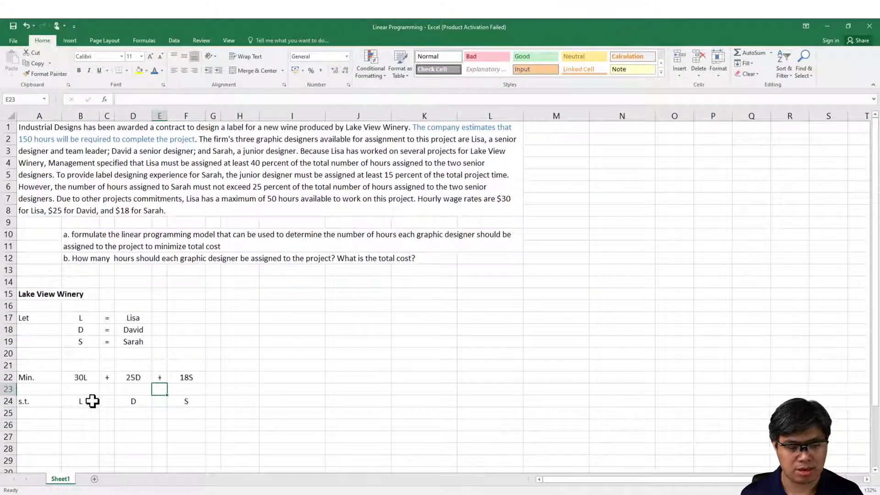
key("Up")
key("ctrl+c")
key("Down")
key("Down")
key("ctrl+v")
key("Left")
key("Left")
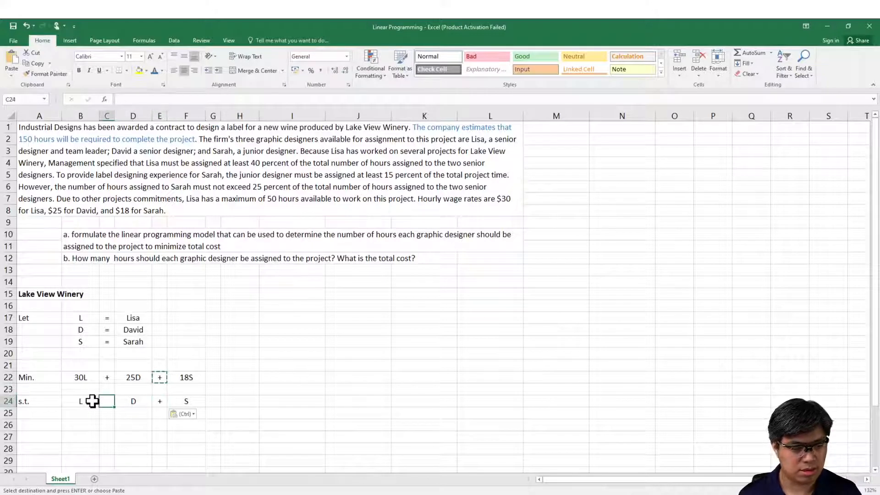
key("ctrl+v")
Step: Enter the constraint limit 150 in cell H24 and label the constraint "Total Time" in cell I24
key("Right")
key("Right")
key("Right")
key("Right")
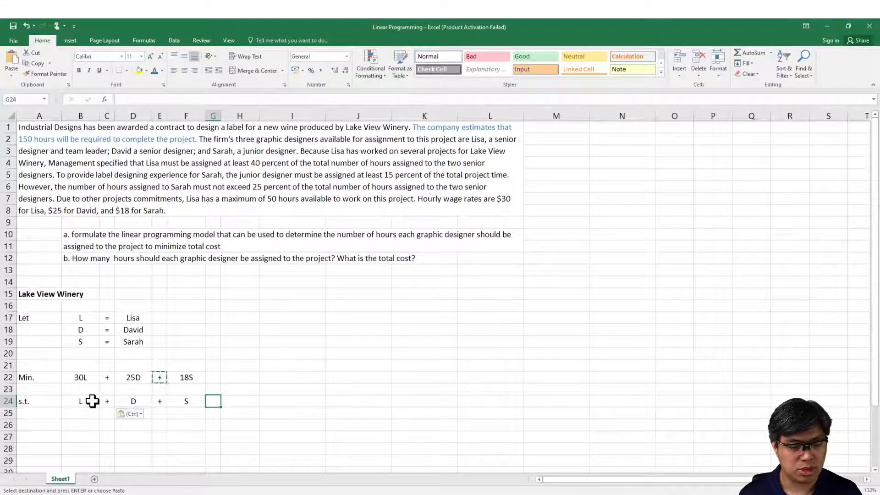
key("Right")
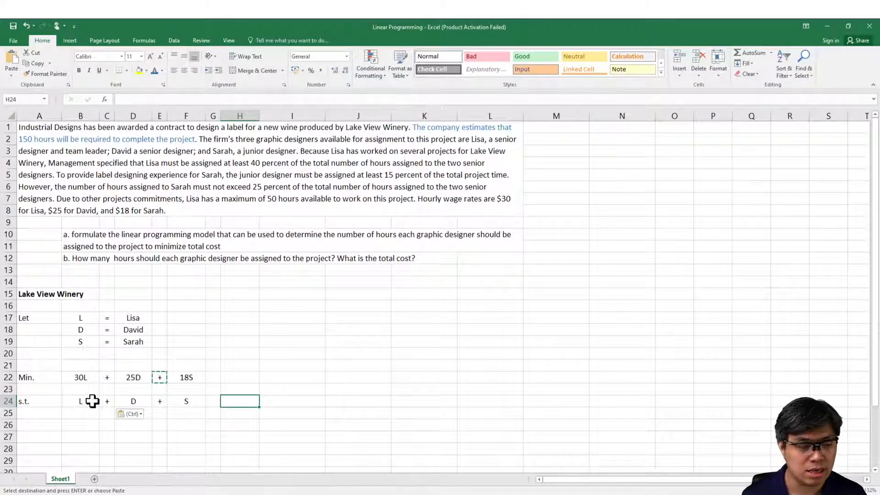
type("150")
key("Return")
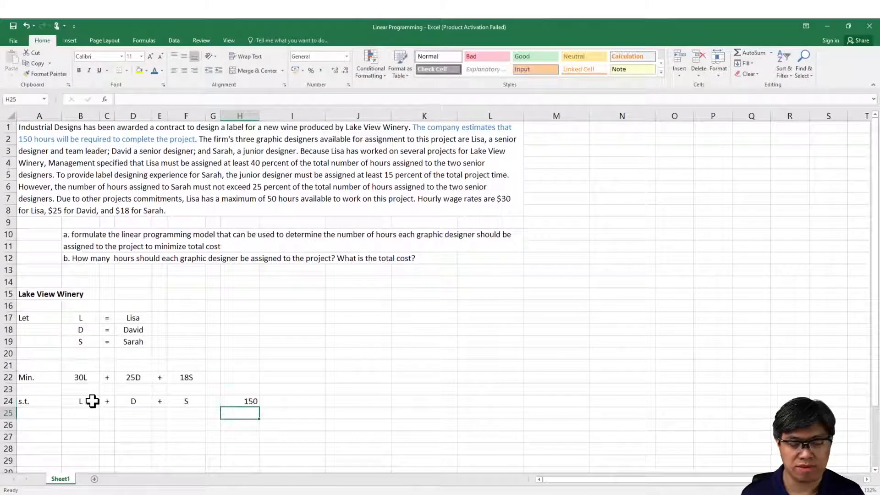
left_click(276, 401)
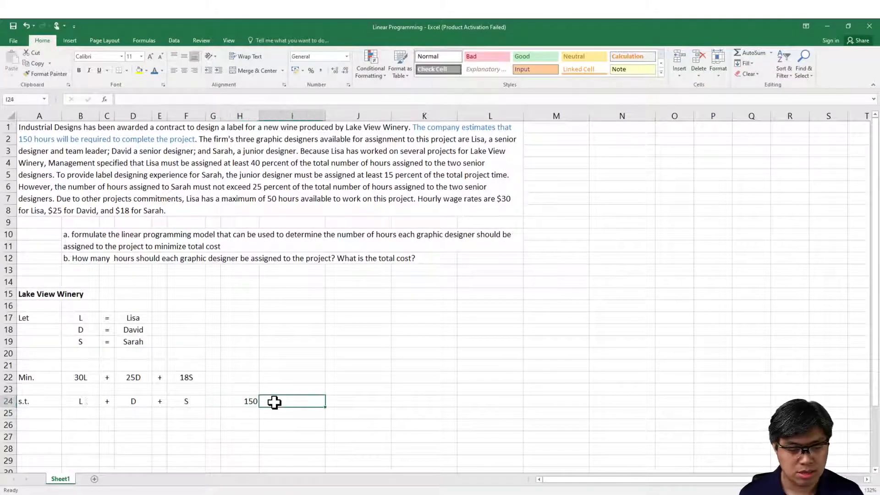
type("Total")
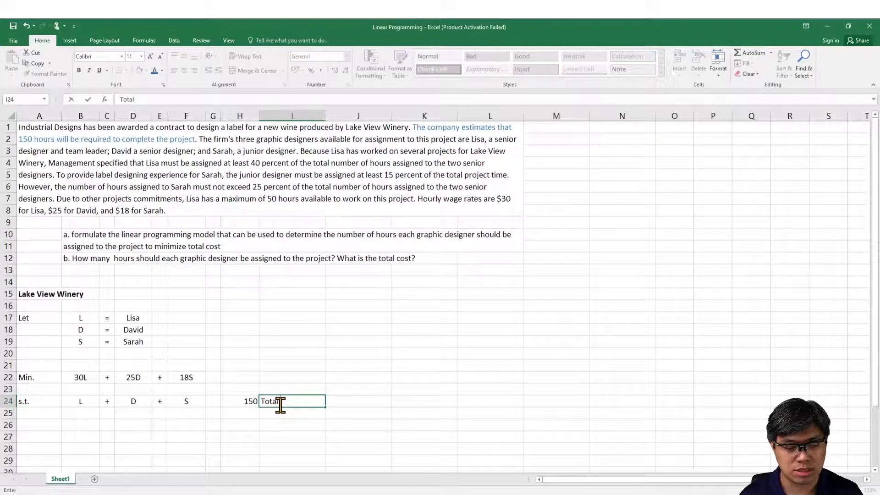
type(" Time")
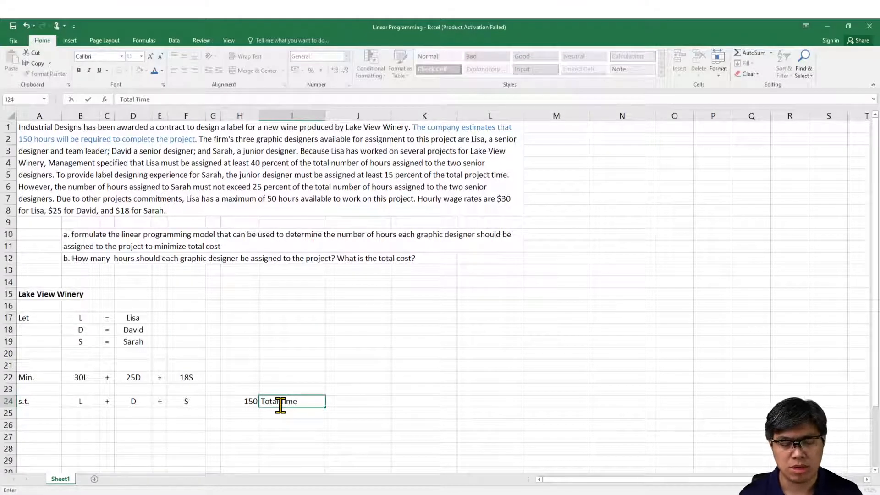
key("Return")
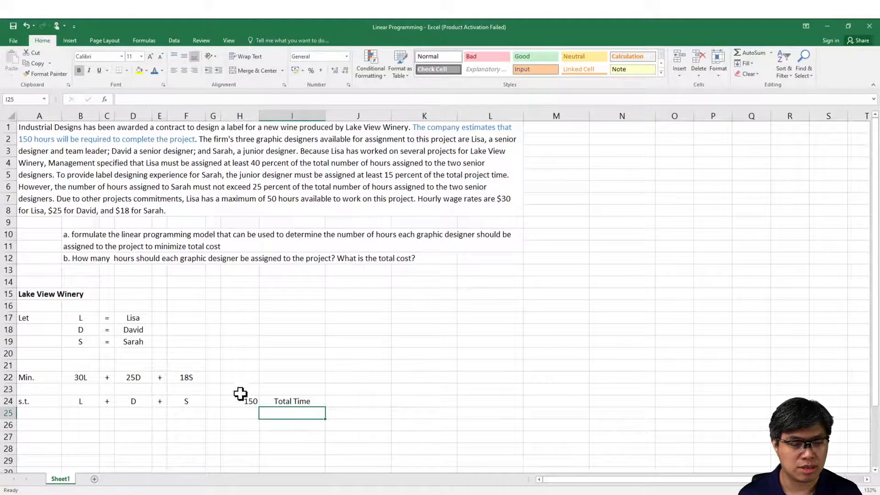
Step: Center the contents of column H horizontally
left_click(239, 116)
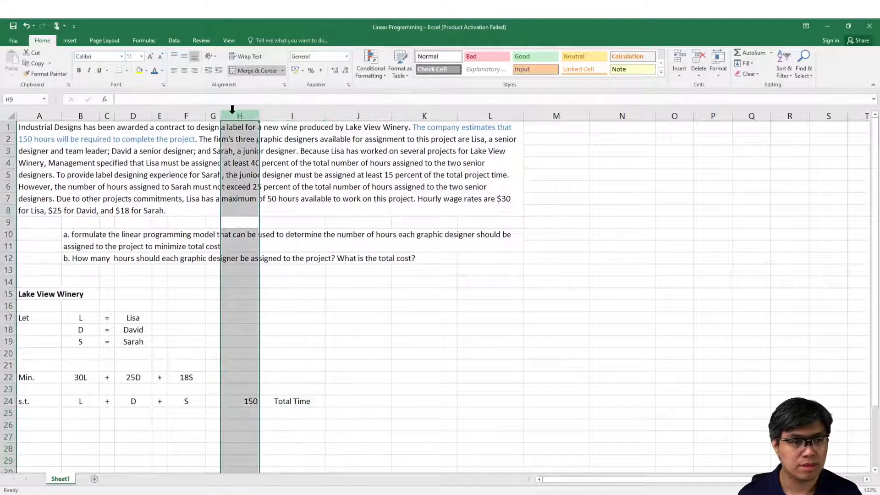
left_click(184, 70)
left_click(166, 493)
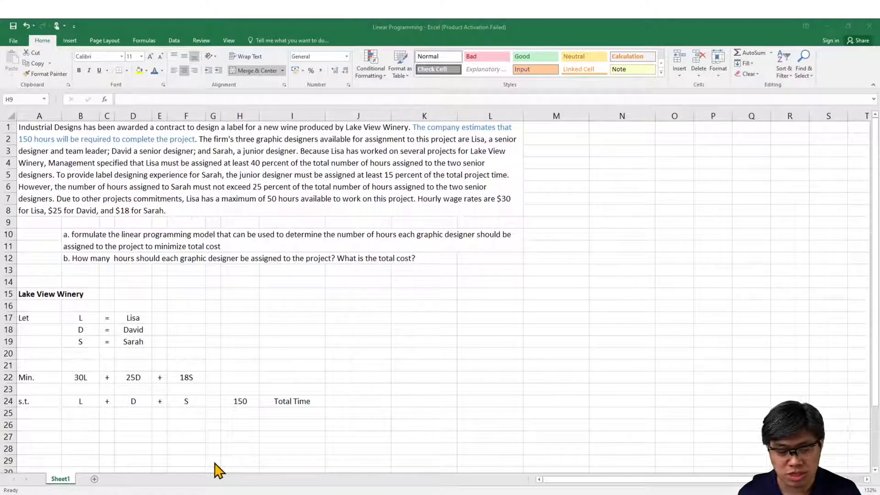
Step: Enter an equals sign in cell G24 between S and 150 in the Total Time constraint
key("ctrl+space")
left_click(211, 402)
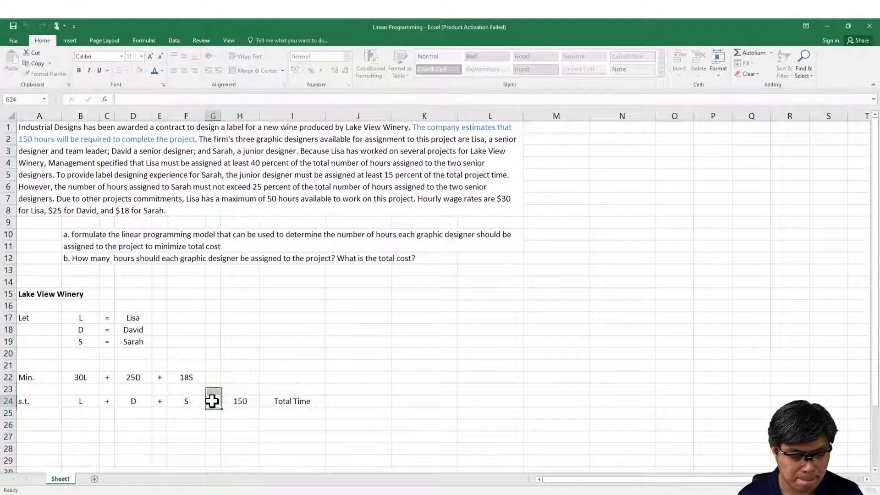
type("=")
key("Return")
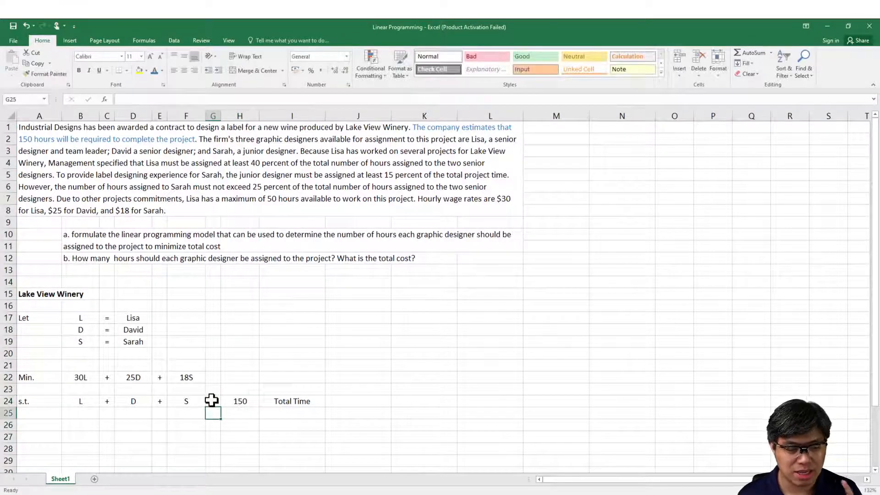
left_click(78, 411)
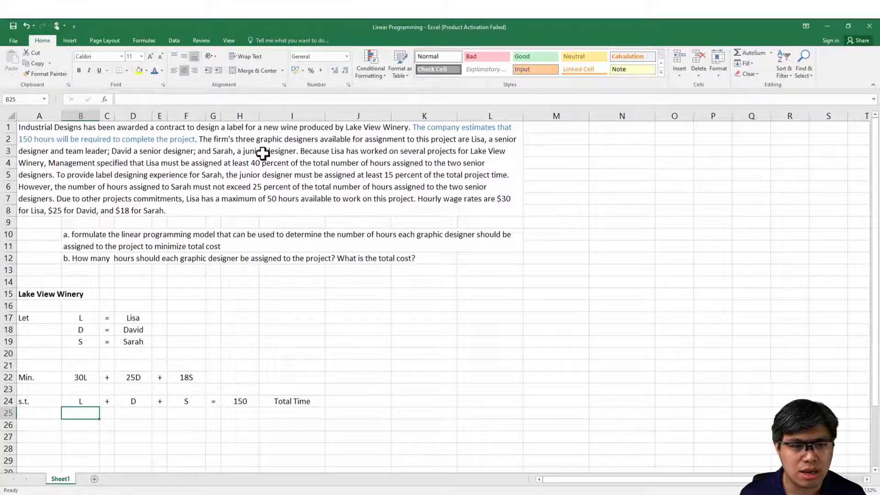
left_click(223, 139)
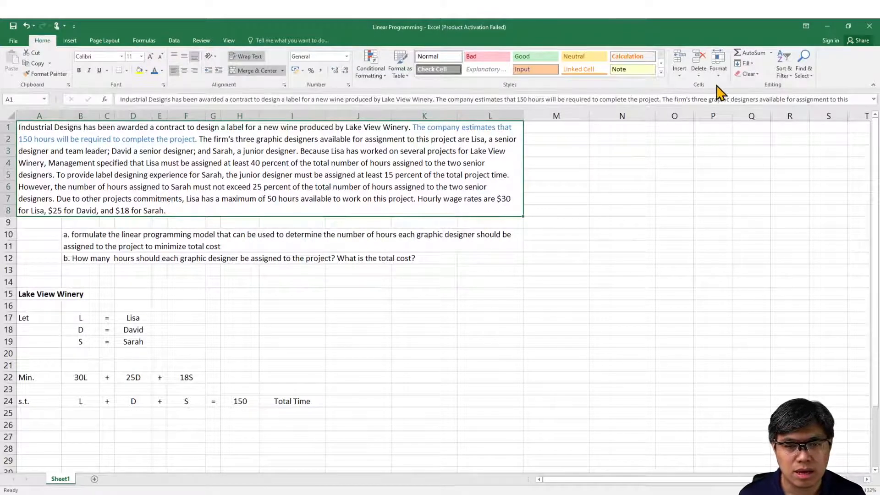
left_click(800, 97)
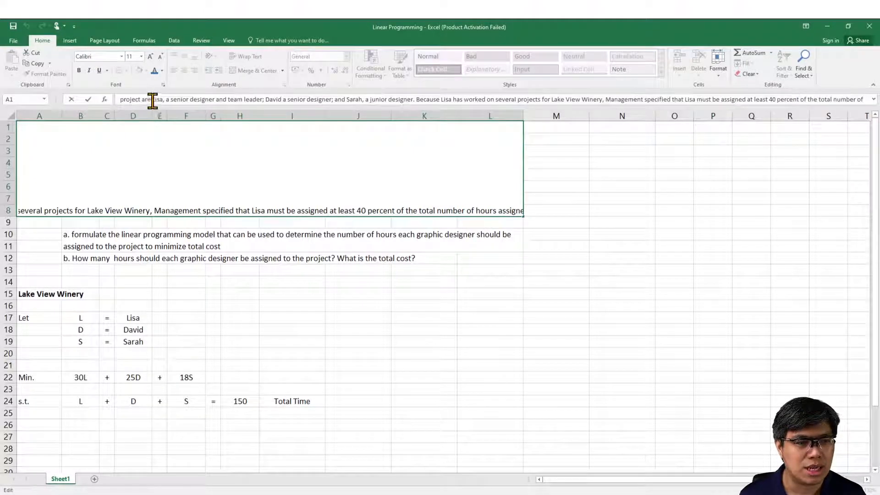
left_click_drag(151, 99, 289, 104)
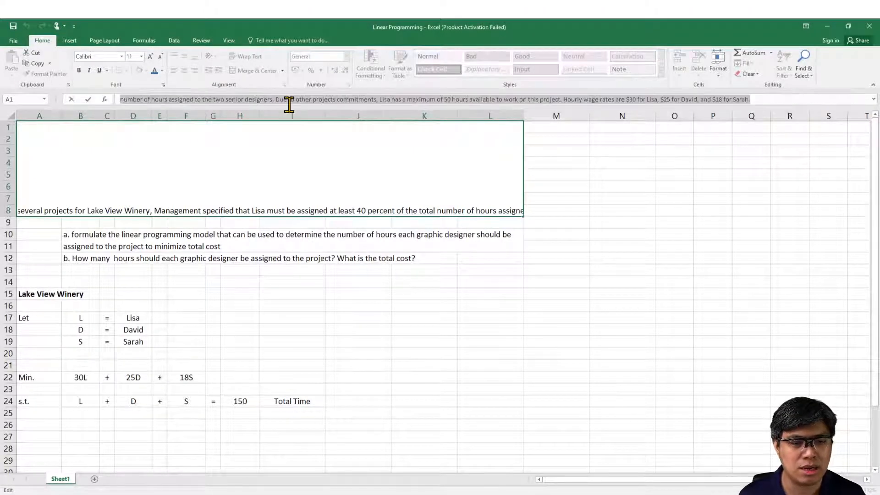
left_click(424, 114)
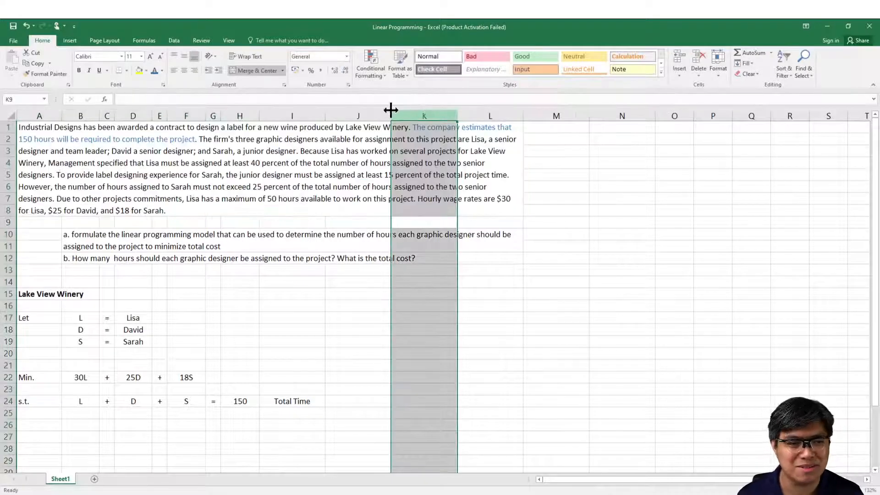
Step: Color the words from "Management specified" through "40 percent of the total number of" light green in the problem text of merged cell A1
left_click(161, 195)
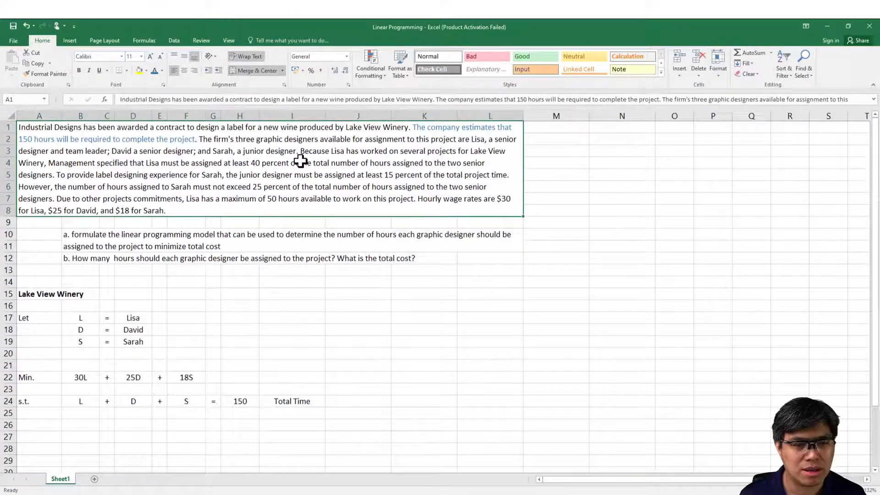
left_click(603, 98)
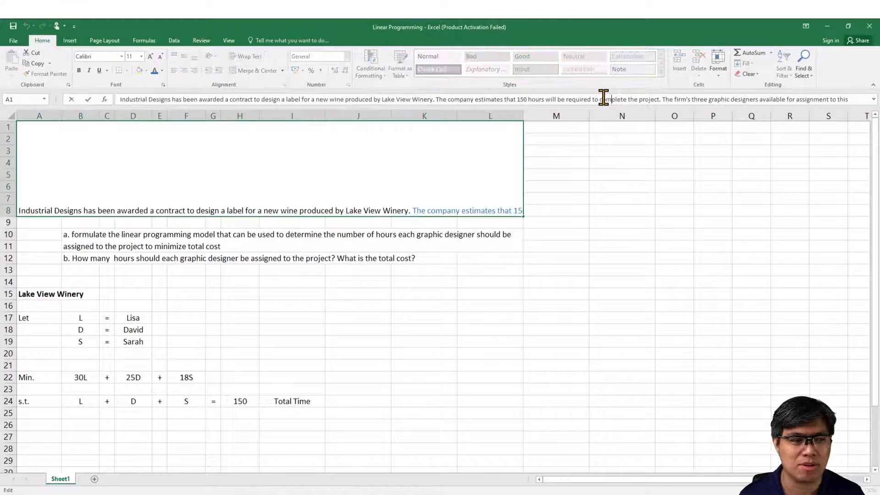
key("Down")
key("Down")
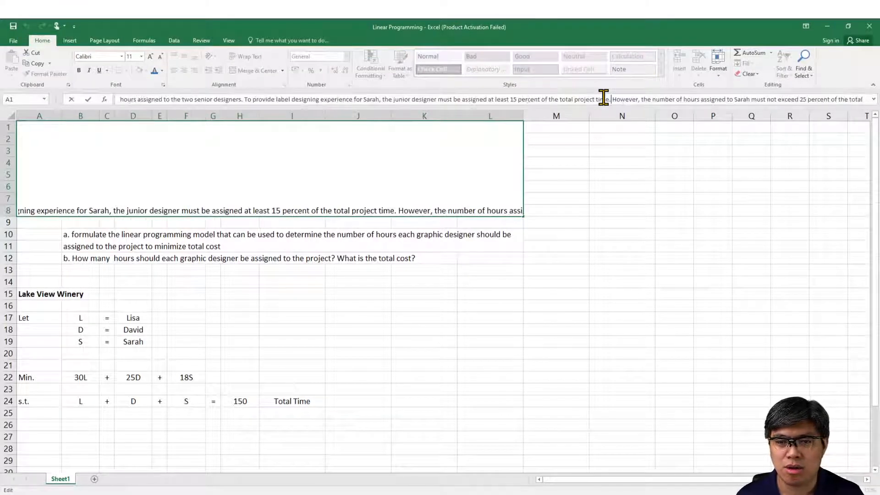
key("Up")
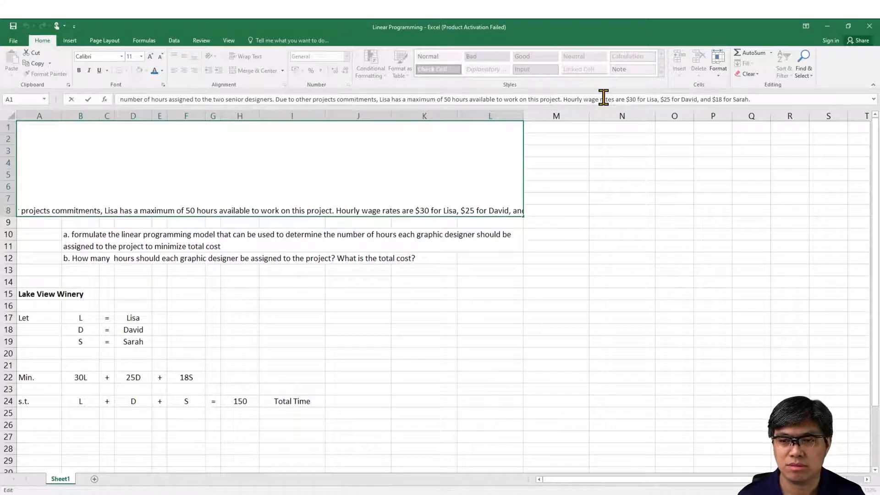
key("Down")
key("Up")
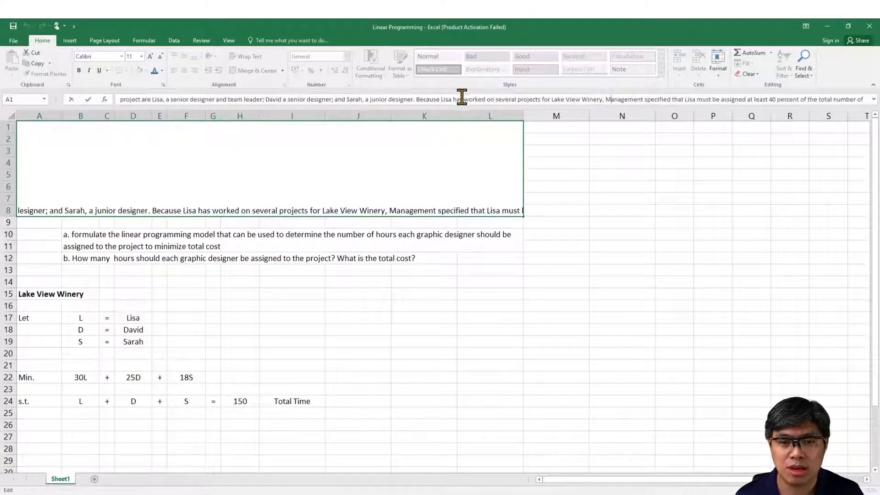
left_click_drag(440, 99, 875, 99)
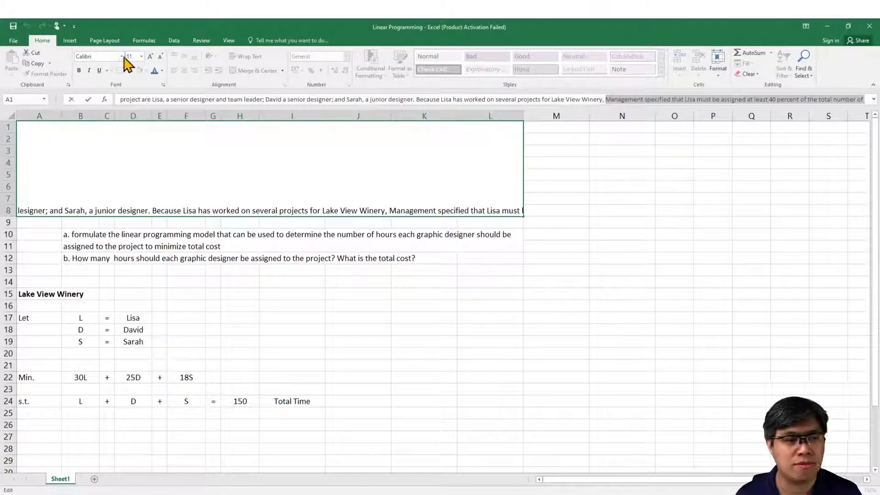
left_click(162, 71)
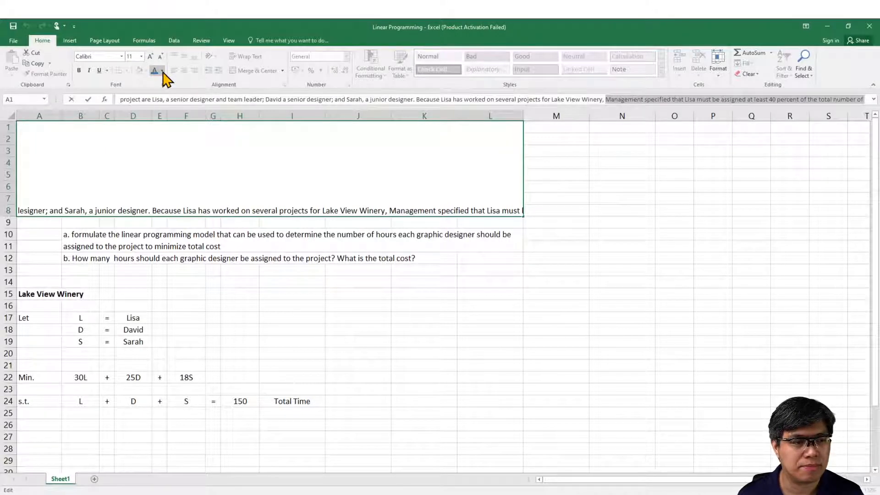
left_click(185, 153)
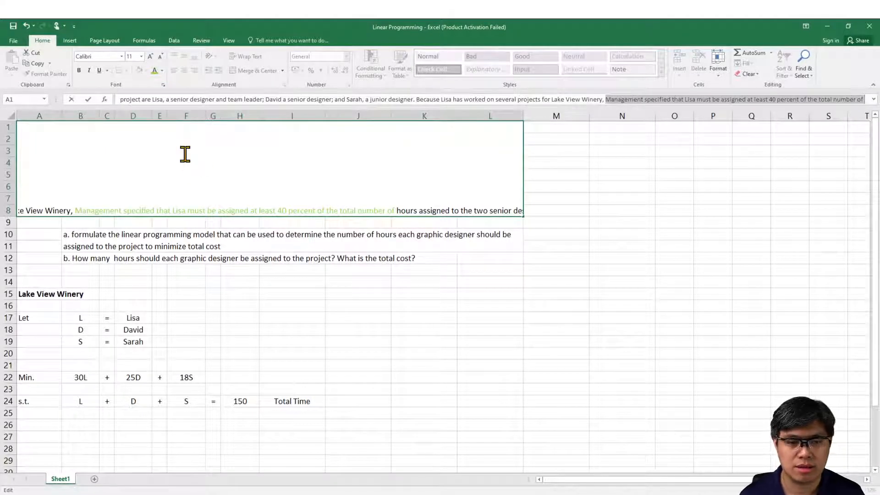
Step: Apply the same light green to the following words "hours assigned to the two senior designers" in the problem text
key("Down")
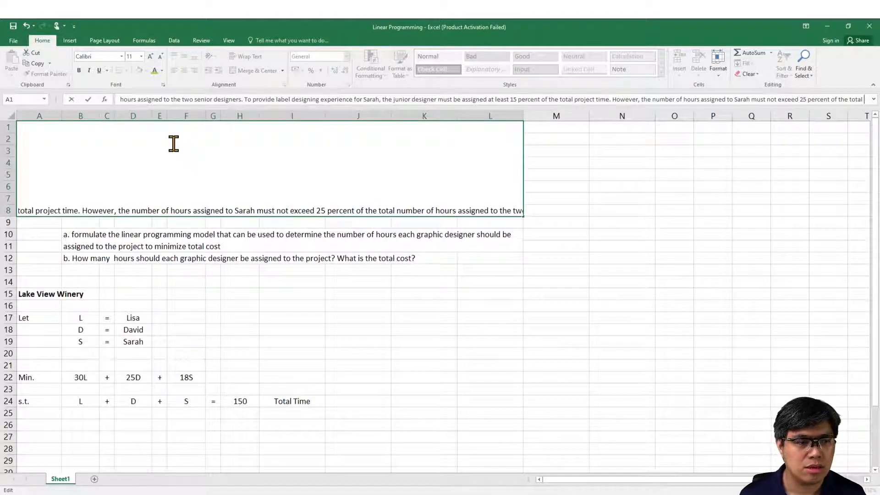
left_click_drag(119, 99, 242, 100)
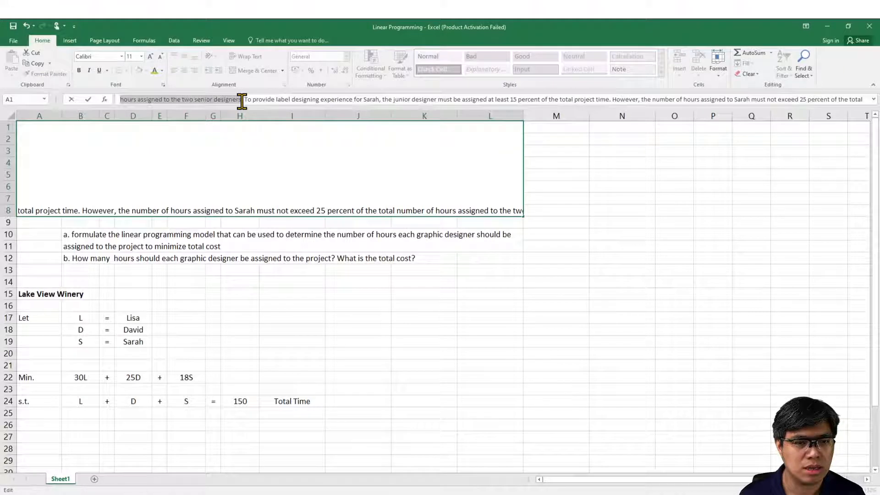
left_click(156, 71)
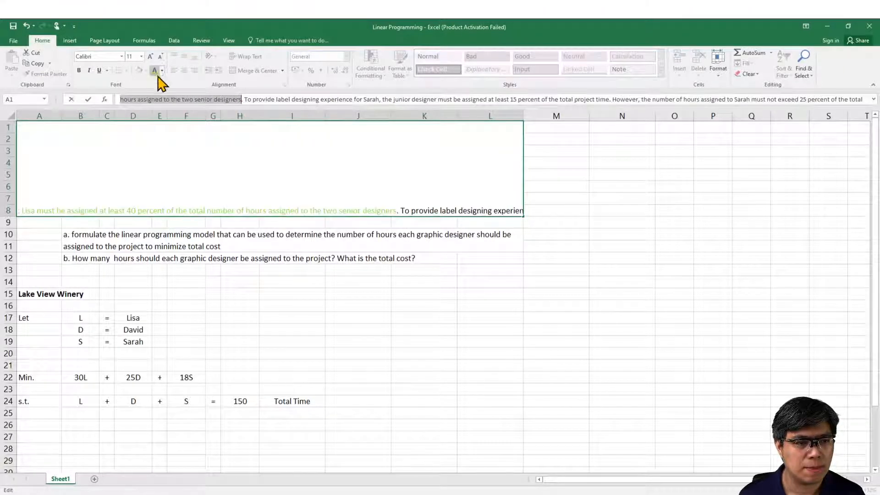
left_click(191, 256)
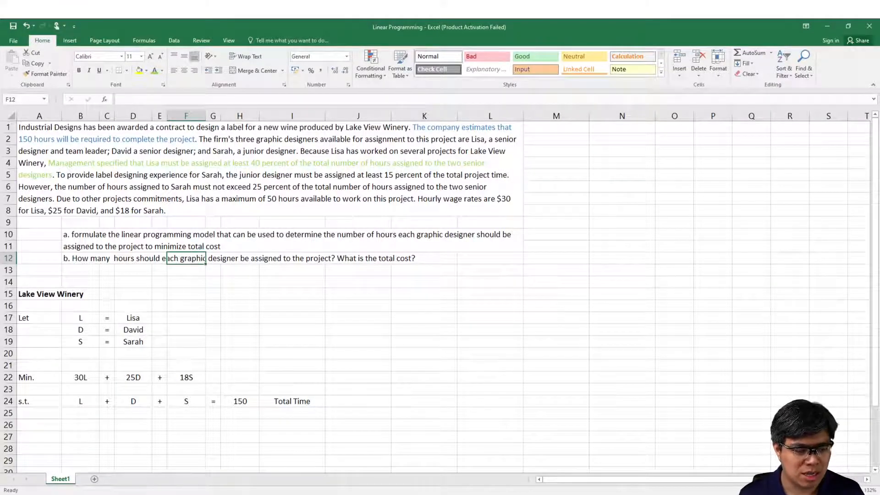
Step: Start the second constraint in row 25 by entering L in cell B25 and inserting the ≥ symbol in G25
left_click(182, 493)
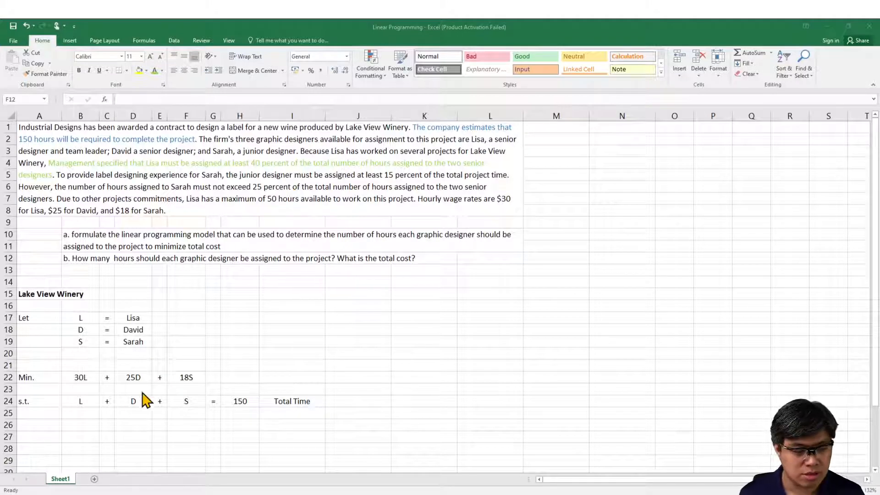
left_click(91, 413)
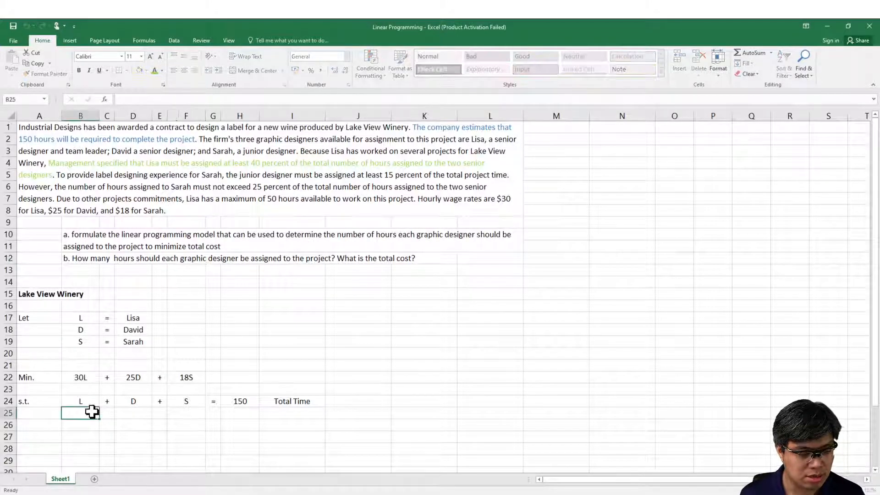
type("L")
key("Right")
key("Right")
key("Right")
key("Right")
key("Right")
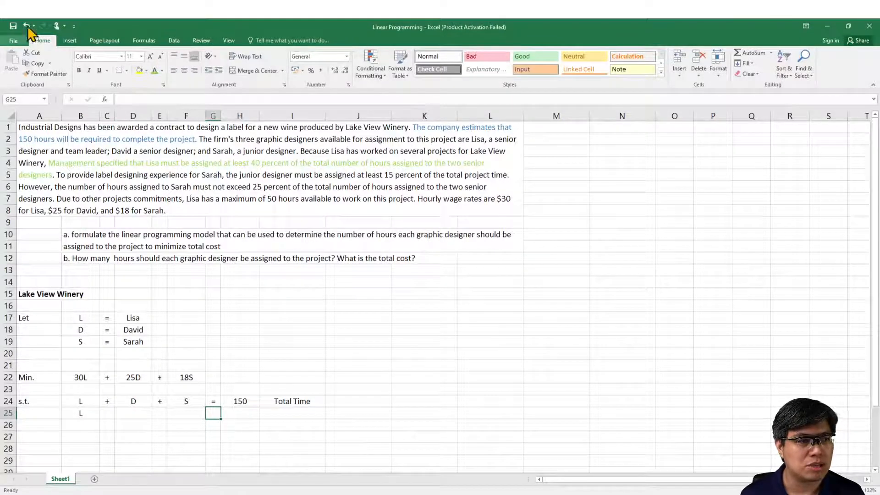
left_click(71, 40)
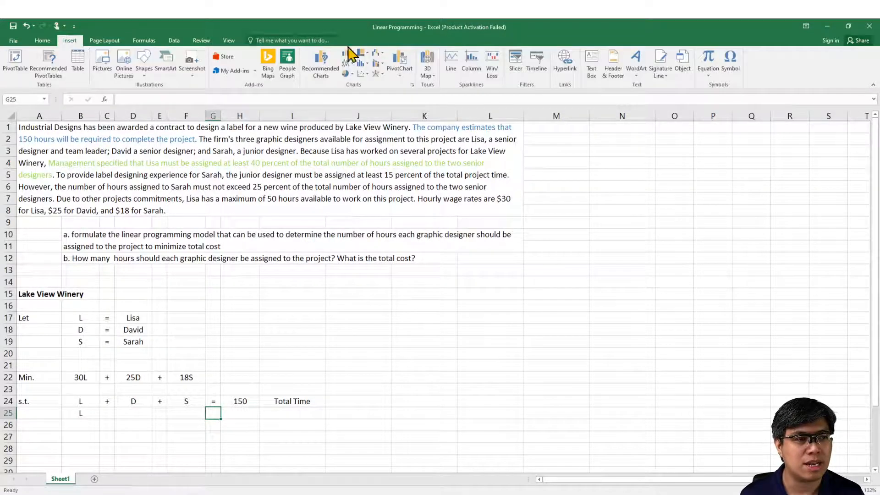
left_click(731, 69)
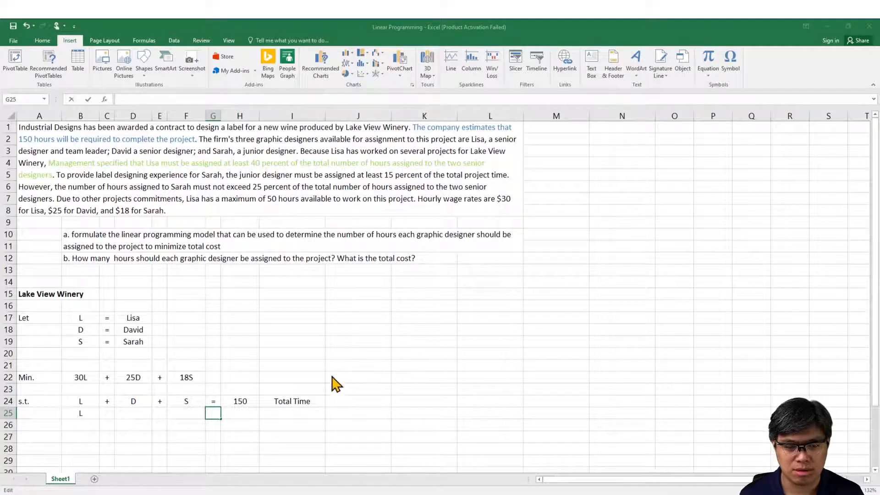
type("≥")
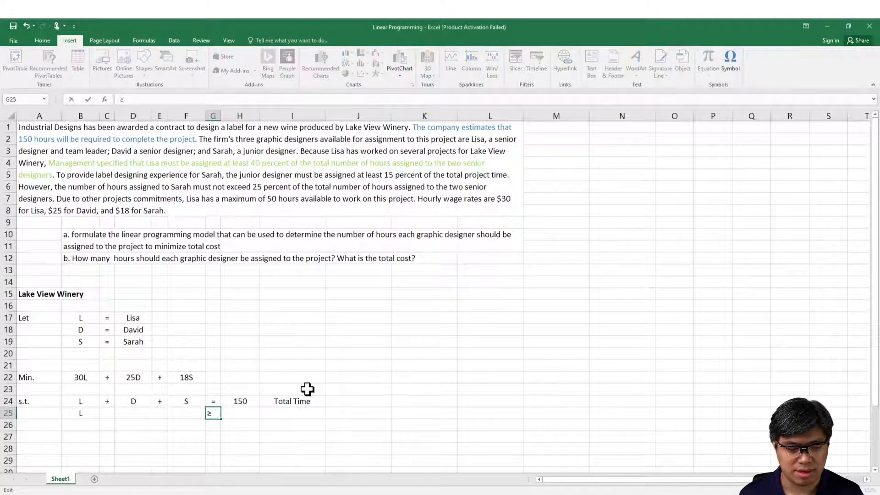
key("Return")
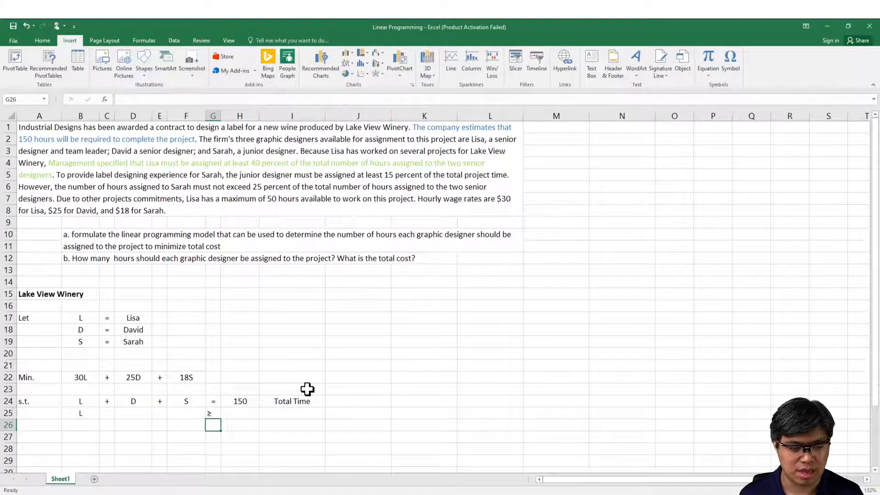
Step: Center the contents of column G horizontally
left_click(215, 114)
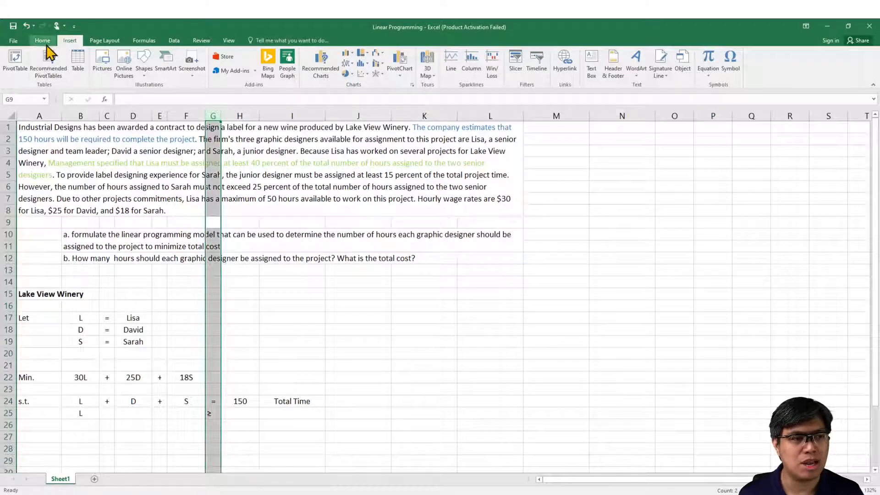
left_click(46, 43)
left_click(184, 70)
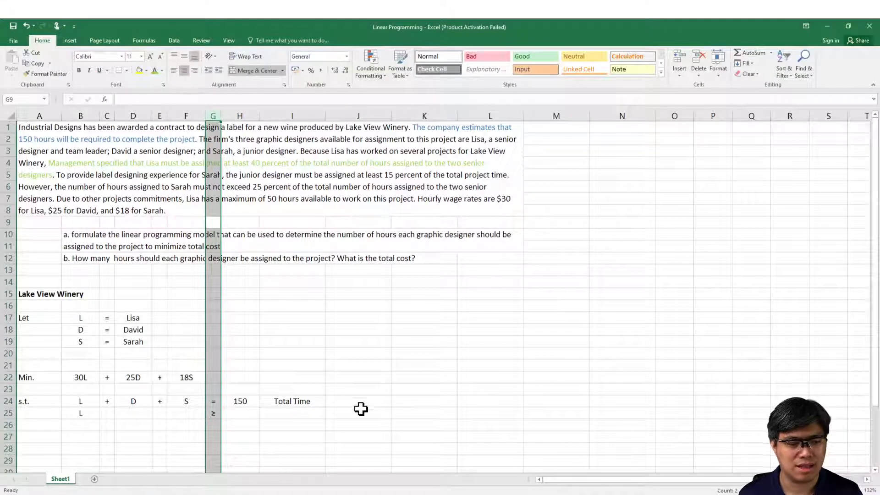
left_click(347, 389)
Step: Enter .4(D+S) in cell H25 as the right-hand side of the second constraint
left_click(242, 412)
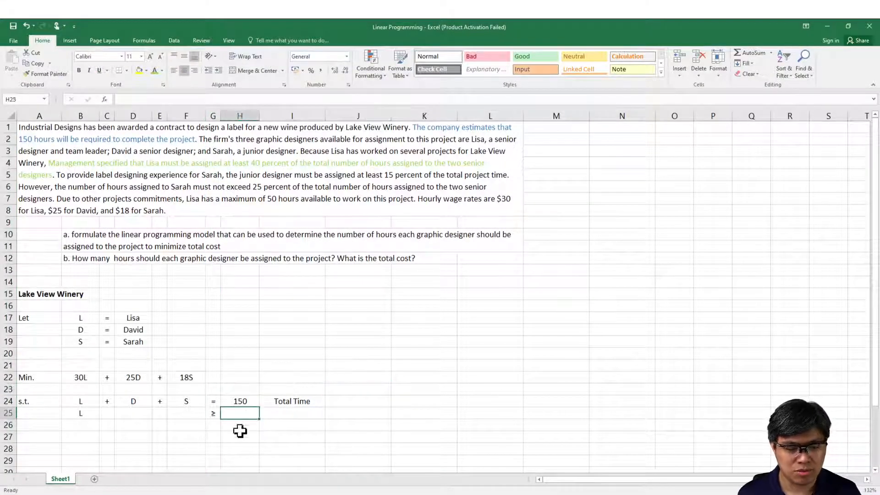
left_click(192, 493)
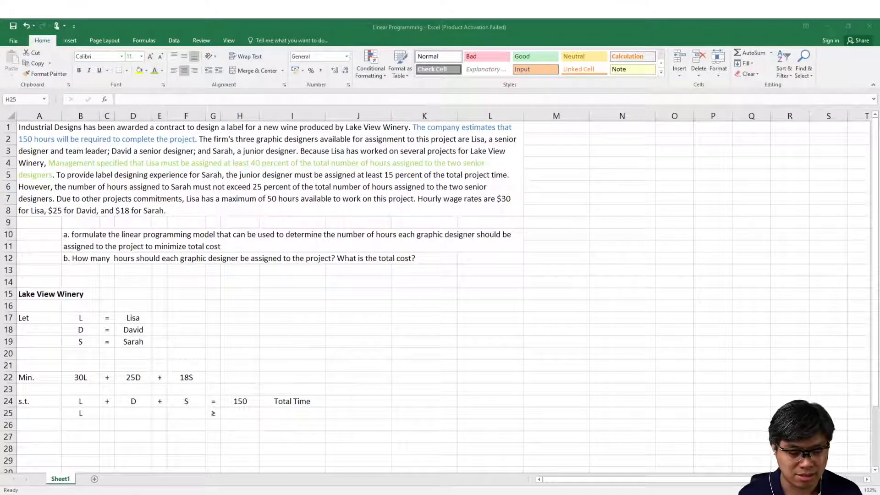
key("alt+Tab")
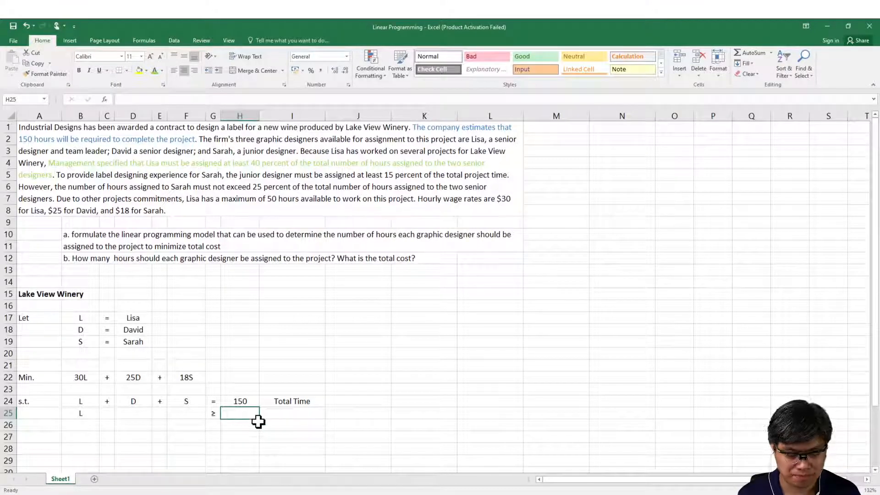
type(".4(")
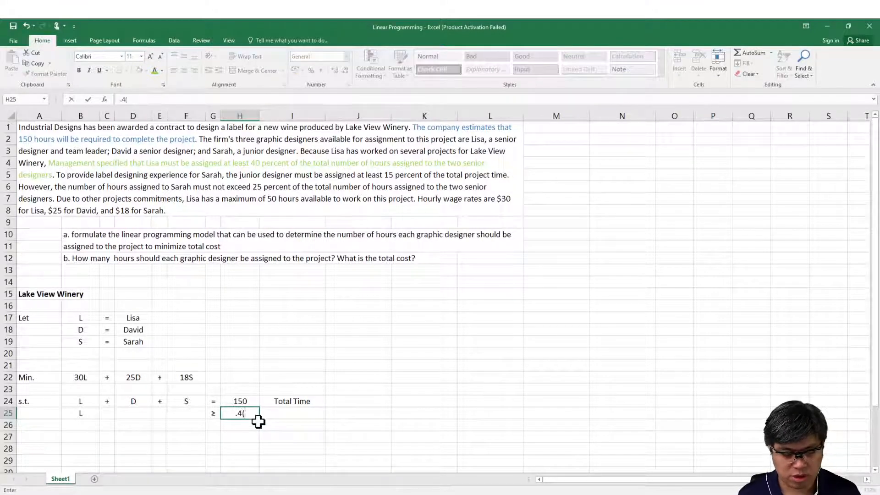
type("D")
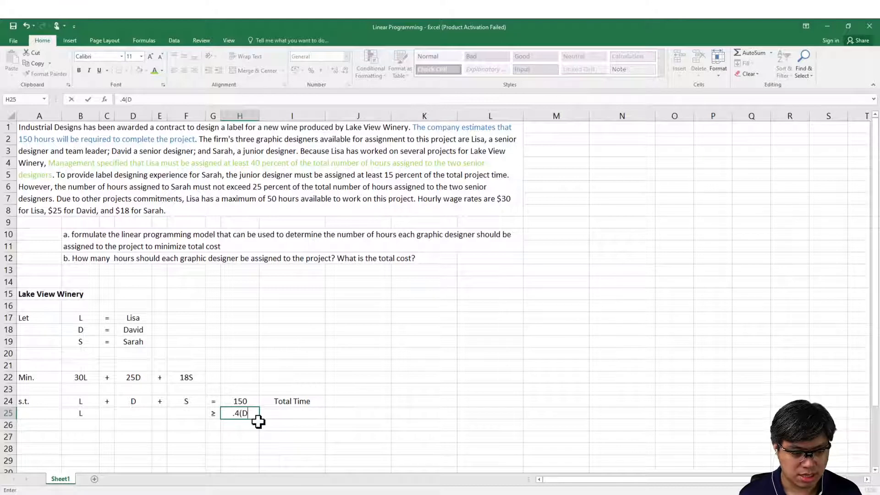
type("+S)")
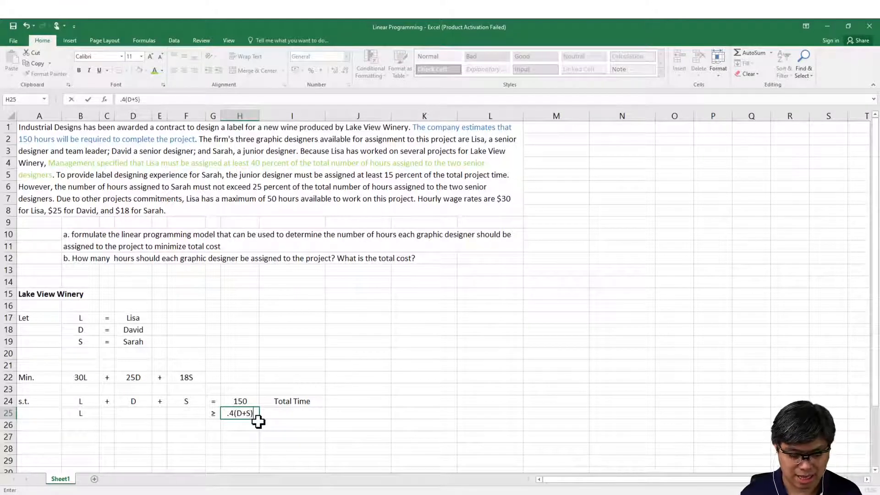
key("Return")
Step: Label the second constraint in cell I25 with the team leader's first name followed by "40% Req."
key("Right")
key("Up")
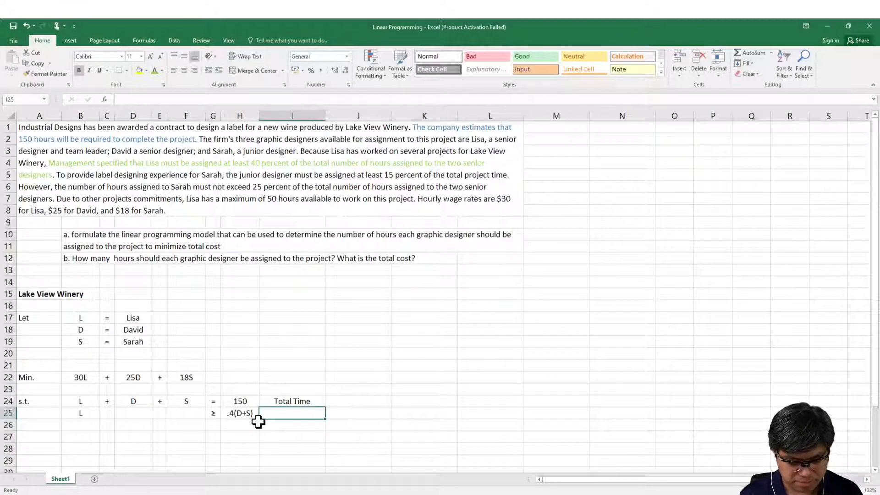
type("Li")
key("BackSpace")
key("BackSpace")
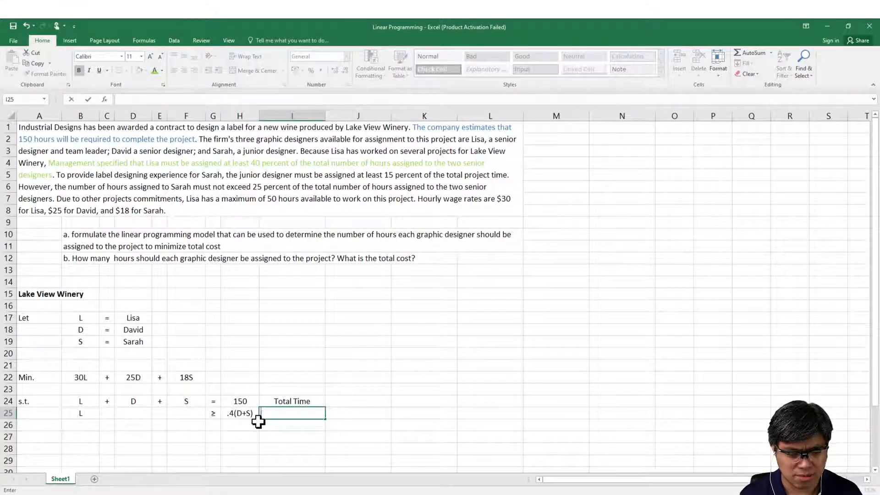
type("Lis")
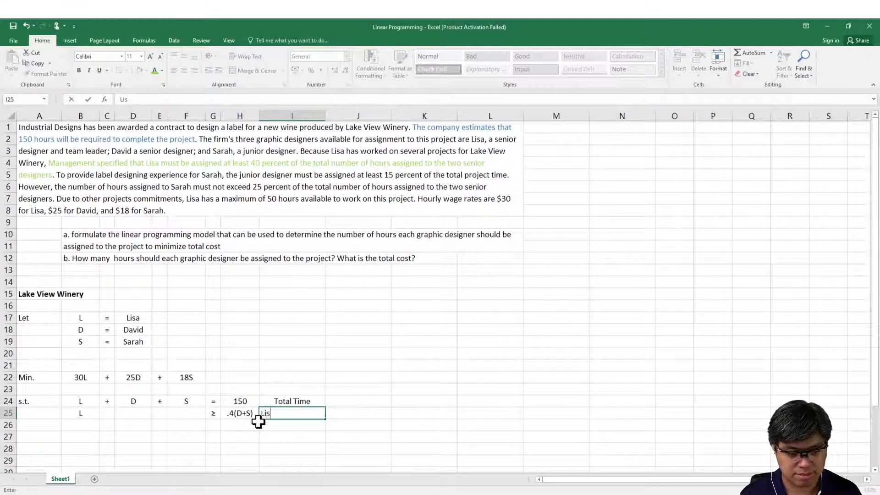
type("a 40%")
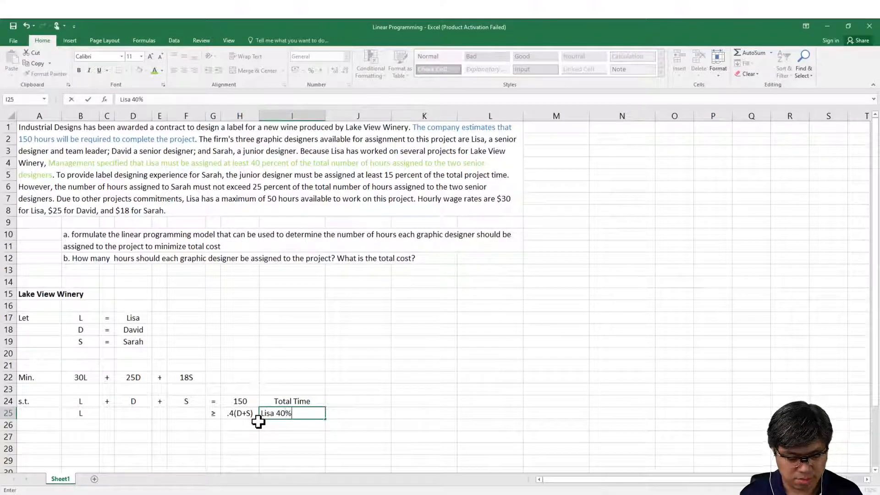
type(" Req.")
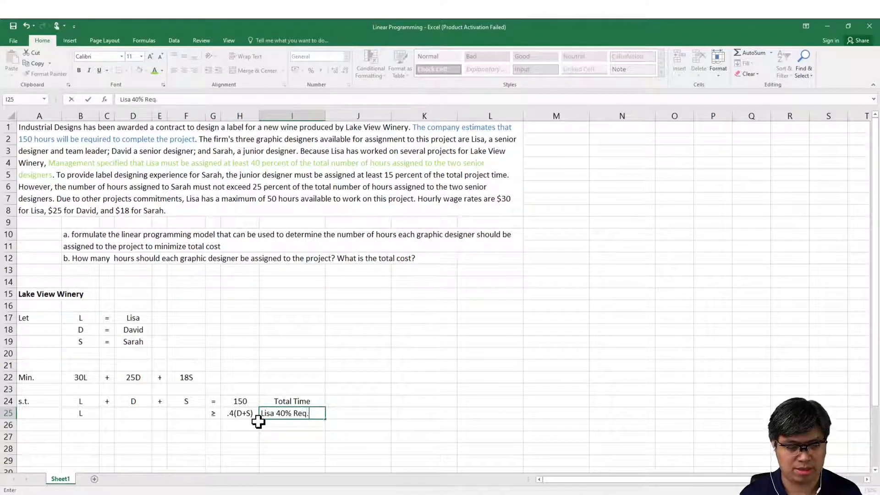
key("Return")
key("Left")
key("Left")
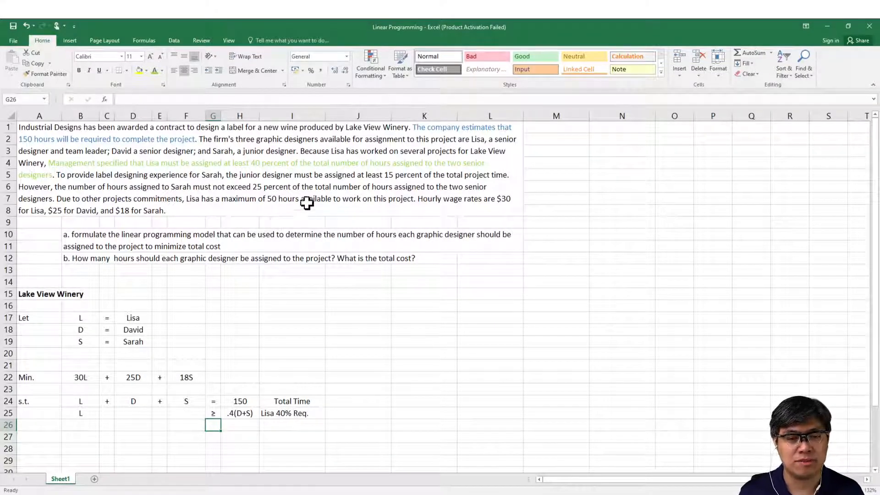
Step: Color the junior designer's name and "the junior designer must be assigned at least 15 percent of the total project time" blue in merged cell A1
left_click(284, 187)
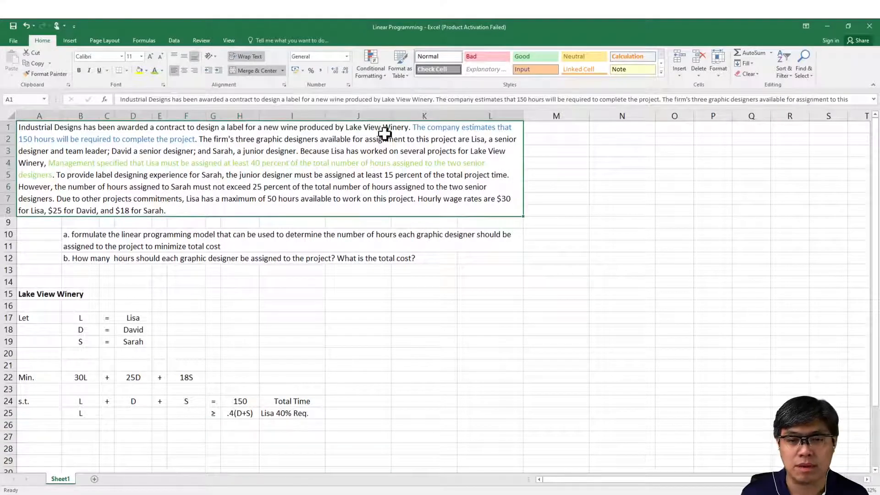
left_click(519, 103)
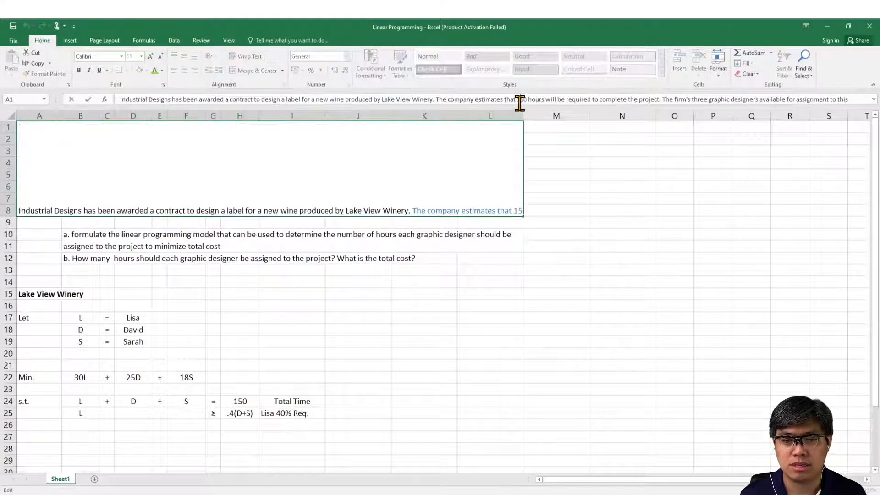
key("Down")
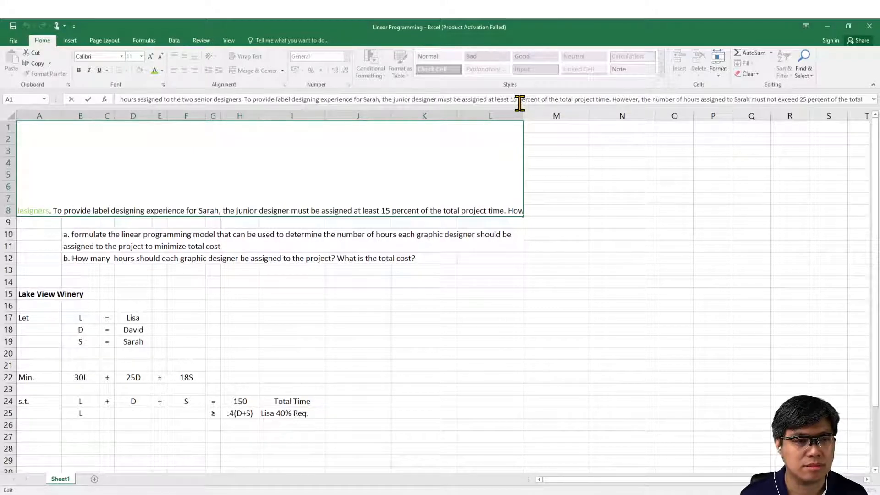
key("Up")
key("Down")
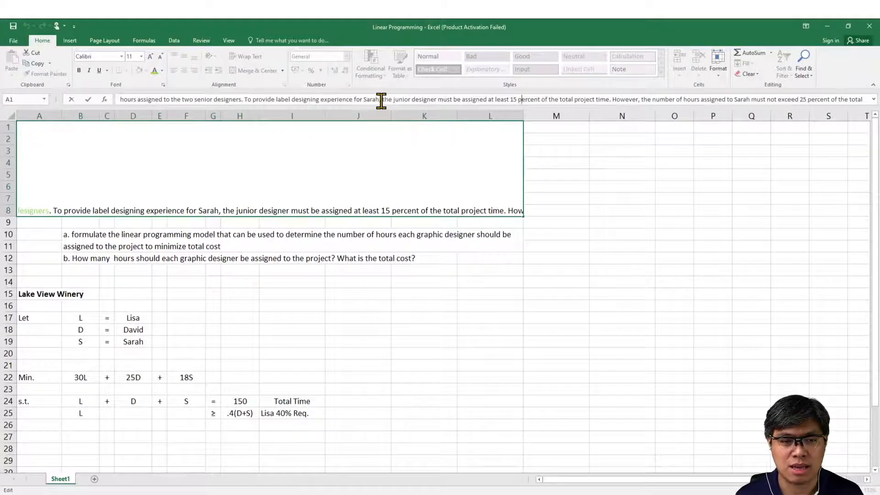
left_click_drag(362, 100, 245, 92)
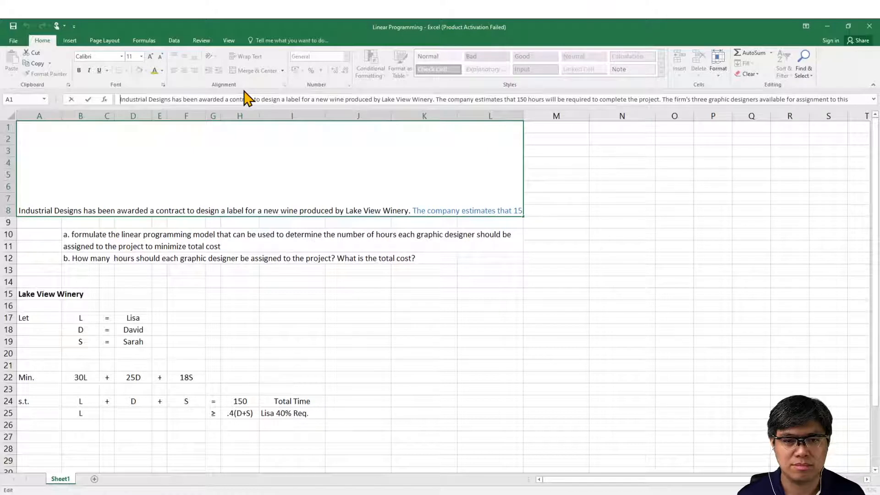
key("Down")
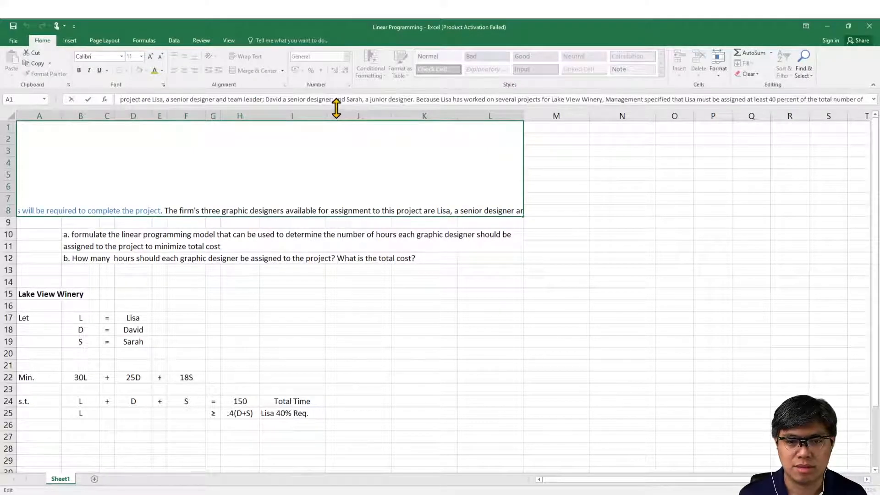
key("Down")
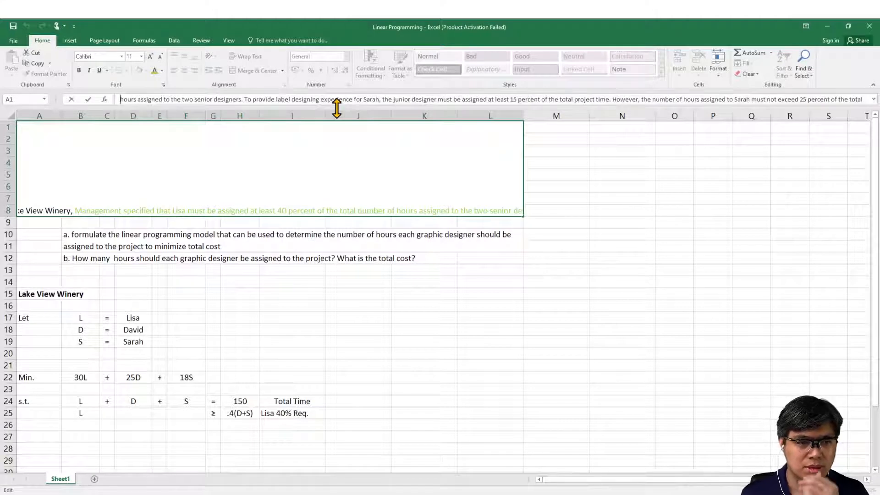
key("Down")
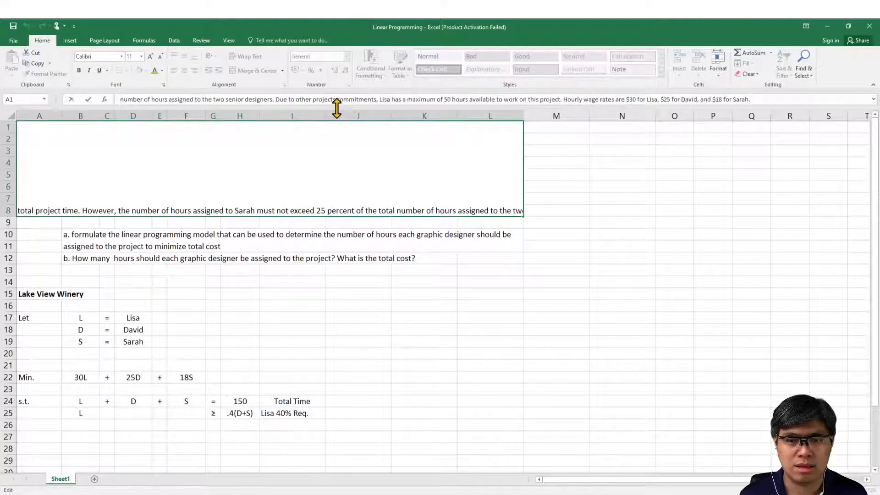
key("Up")
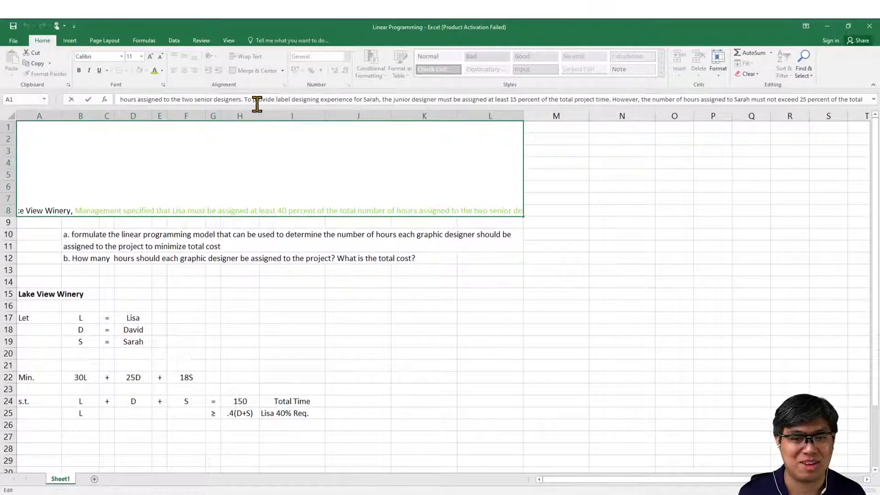
left_click(365, 100)
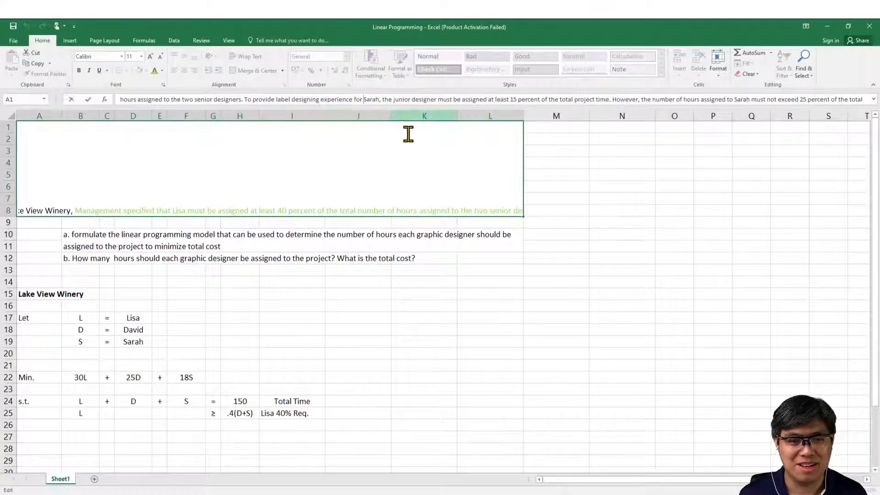
key("ctrl+shift+Right")
key("ctrl+shift+Right")
key("ctrl+shift+Right")
key("ctrl+shift+Right")
key("ctrl+shift+Right")
key("ctrl+shift+Right")
key("ctrl+shift+Right")
key("ctrl+shift+Right")
key("ctrl+shift+Right")
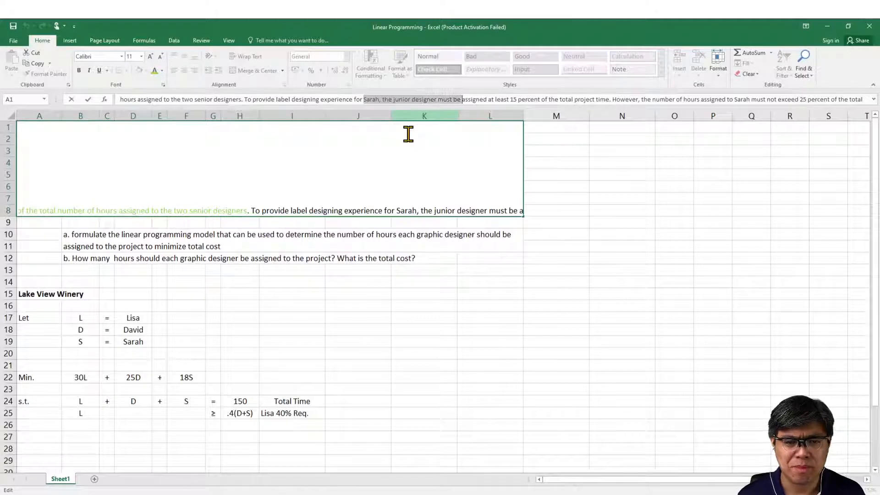
key("ctrl+shift+Right")
key("ctrl+shift+Right")
key("ctrl+shift+Right")
key("ctrl+shift+Right")
key("ctrl+shift+Right")
key("ctrl+shift+Right")
key("ctrl+shift+Right")
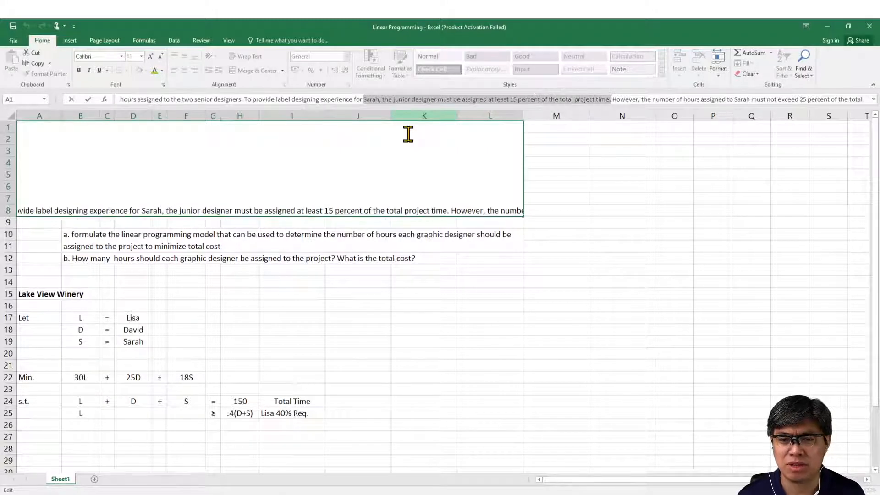
left_click(161, 72)
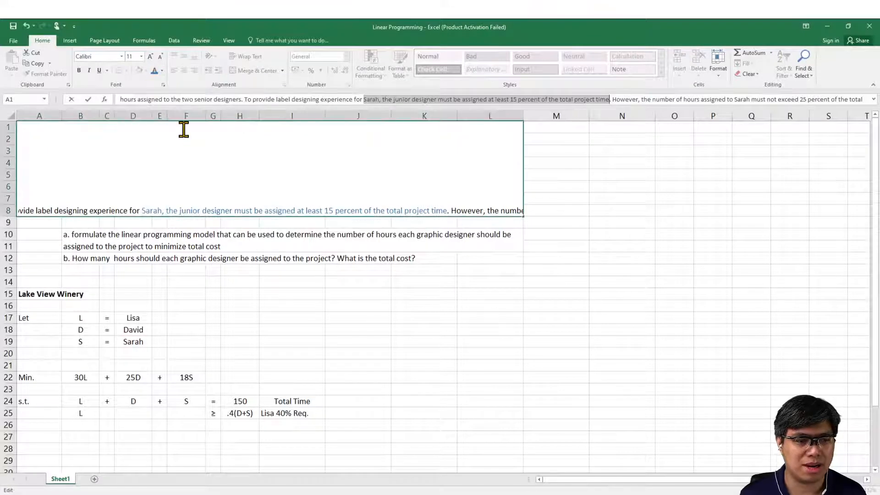
key("Return")
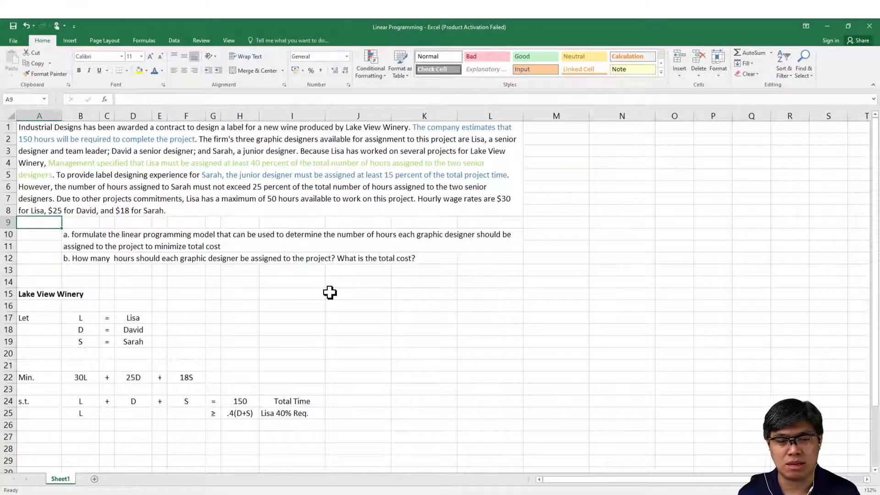
Step: Enter S in cell F26 as the third constraint's left-hand side and copy the ≥ sign from G25 into G26
left_click(182, 494)
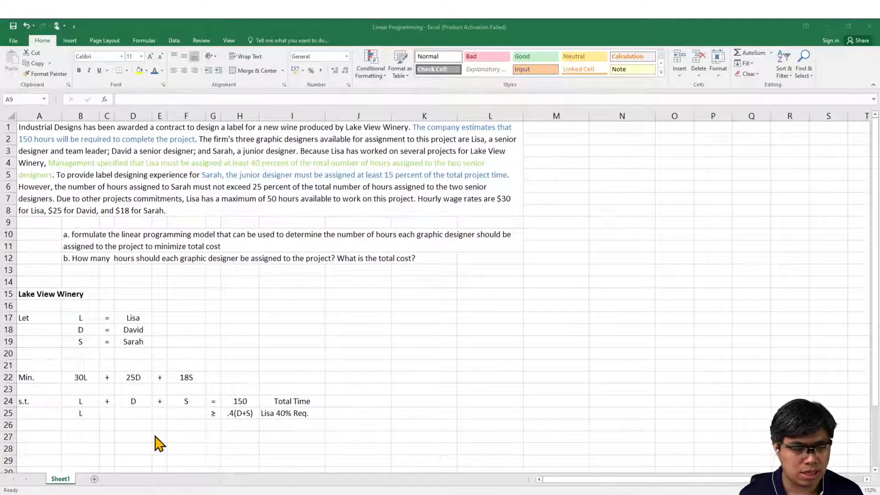
left_click(185, 426)
left_click(185, 426)
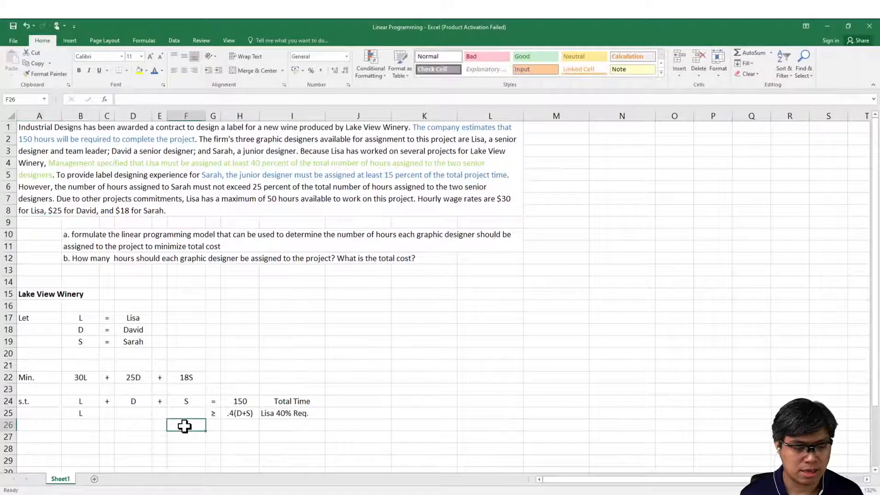
type("S")
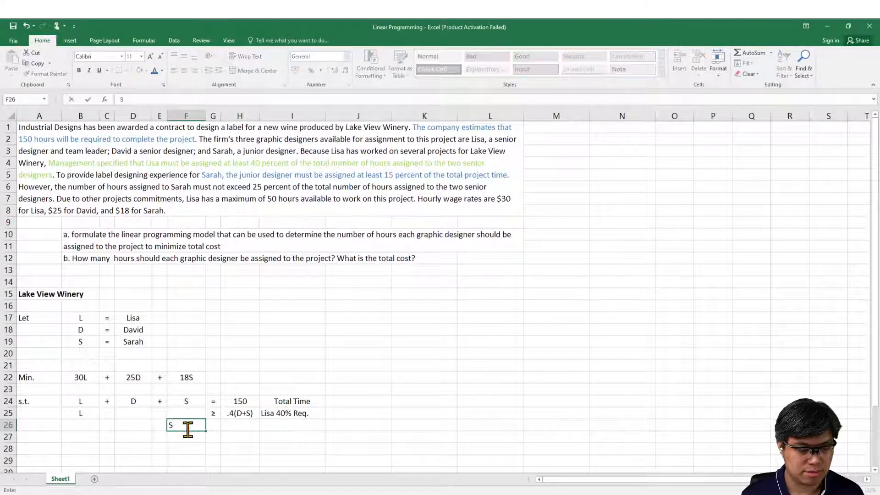
key("Up")
key("Right")
key("ctrl+c")
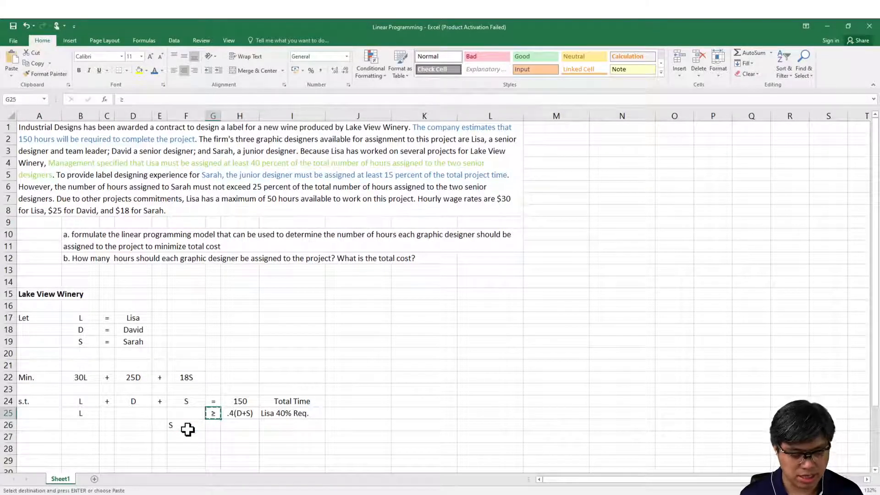
key("Down")
key("ctrl+v")
Step: Center the contents of the constraint range B24:H28 horizontally
key("Left")
key("Left")
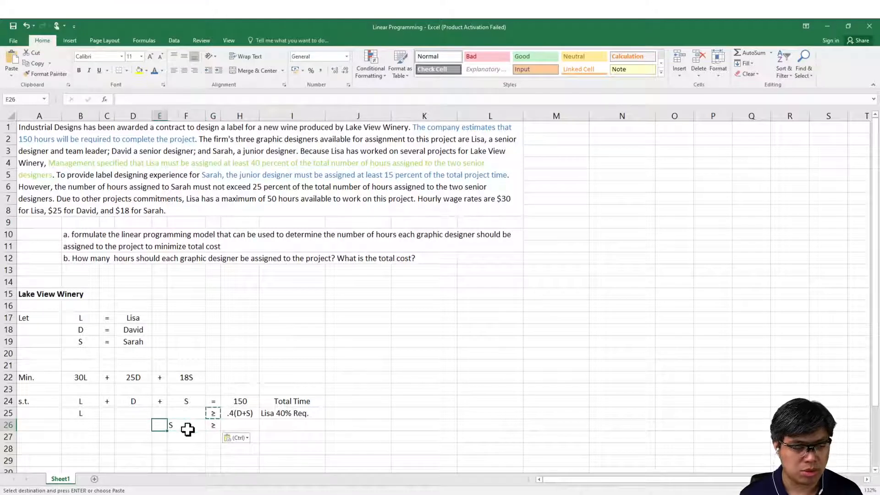
key("Up")
key("Up")
key("Left")
key("Left")
key("Left")
key("shift+Right")
key("shift+Right")
key("shift+Right")
key("shift+Down")
key("shift+Down")
key("shift+Right")
key("shift+Right")
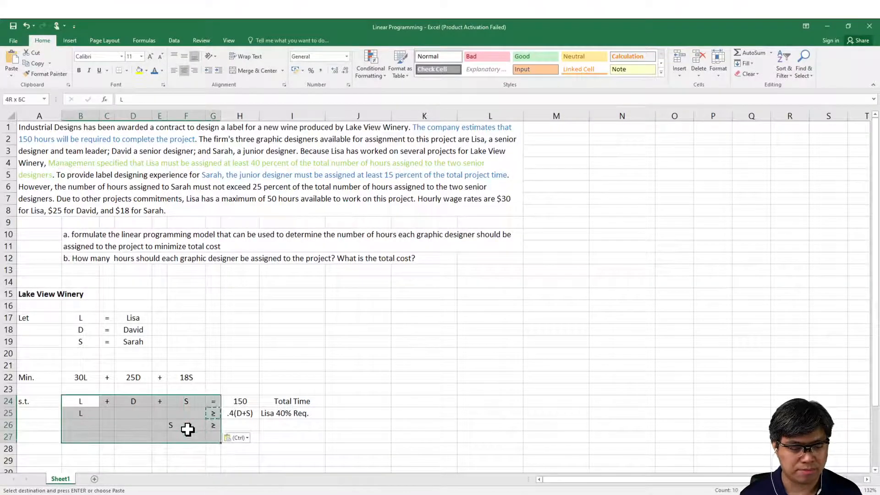
key("shift+Right")
key("shift+Down")
key("shift+Down")
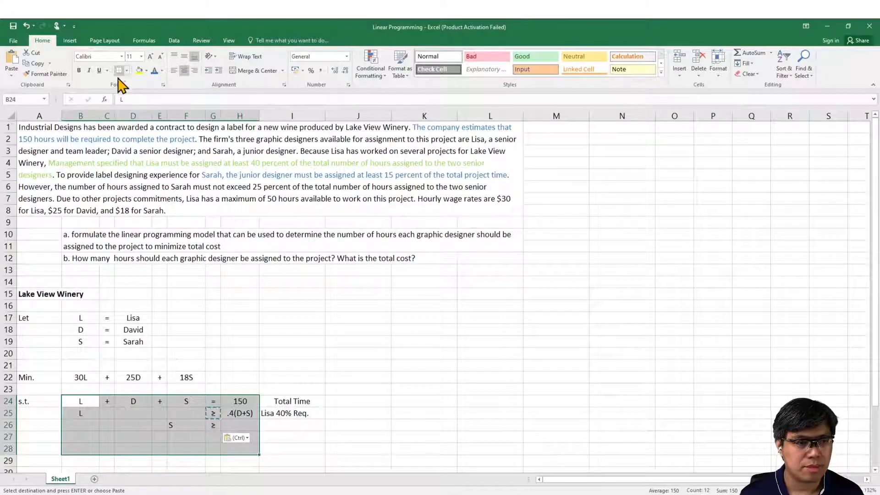
left_click(184, 71)
Step: Enter .15(L+D+S) in cell H26 as the third constraint's right-hand side and autofit column H to its contents
left_click(232, 426)
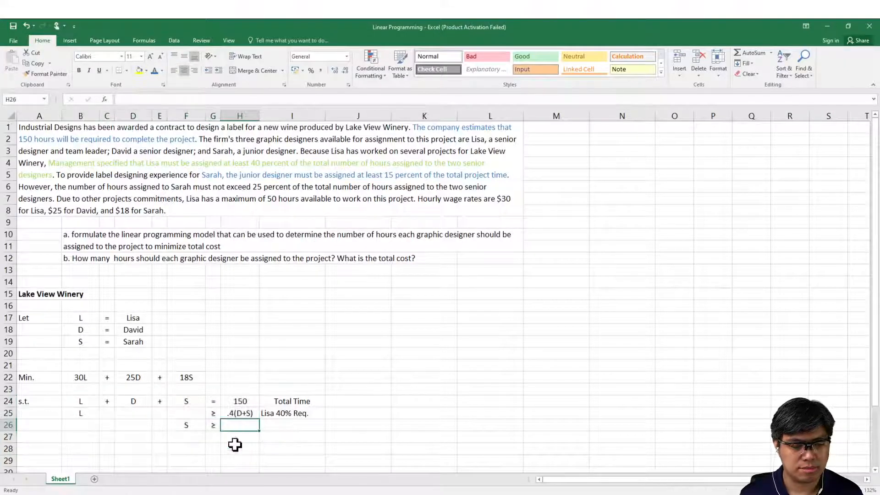
left_click(201, 494)
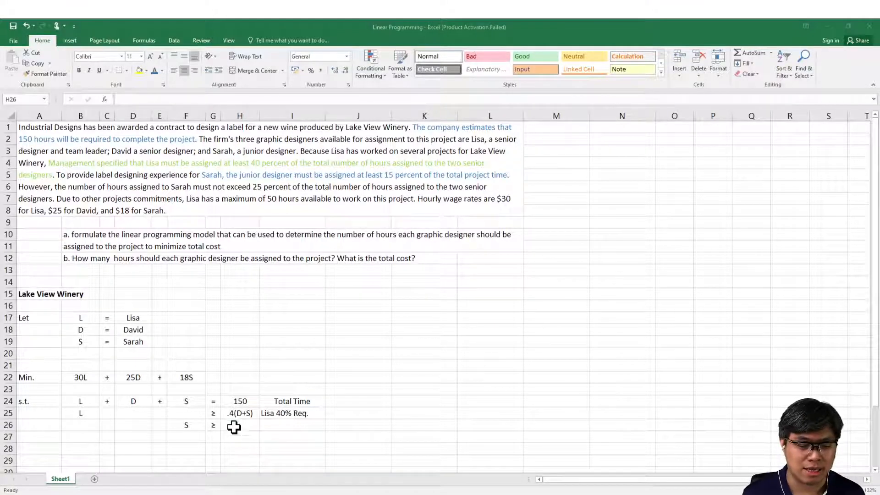
left_click(241, 426)
type(".15(")
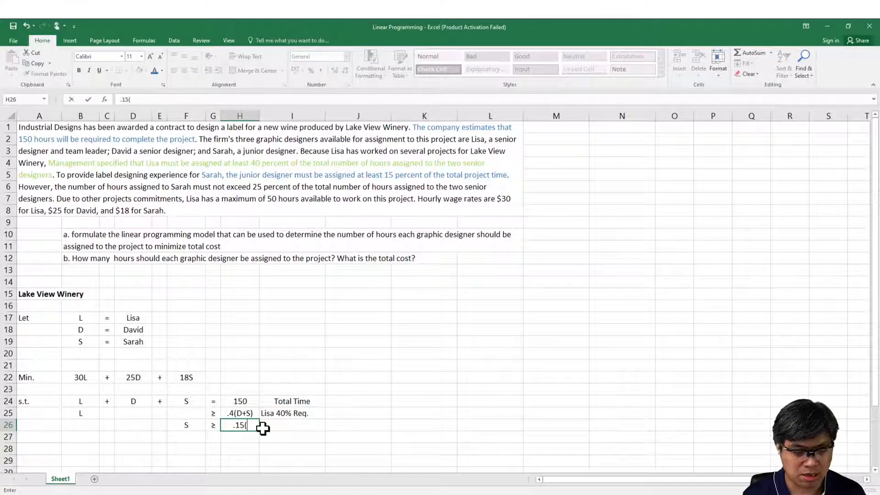
type("L")
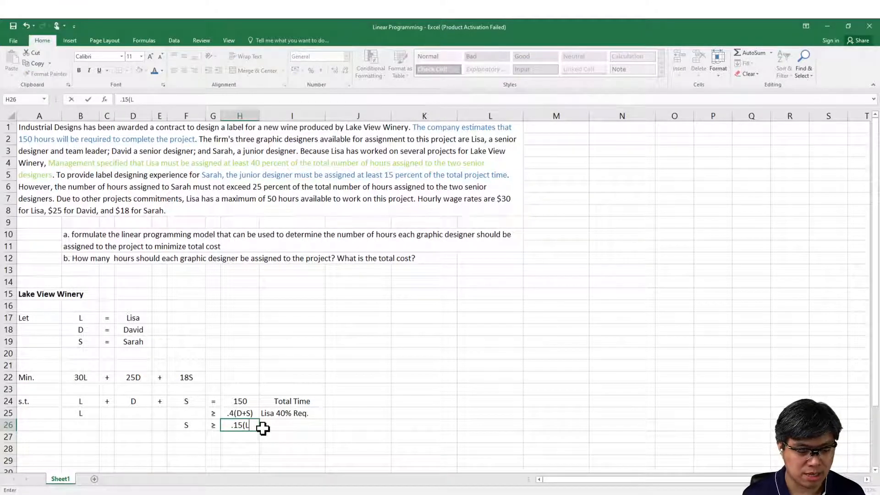
type("+")
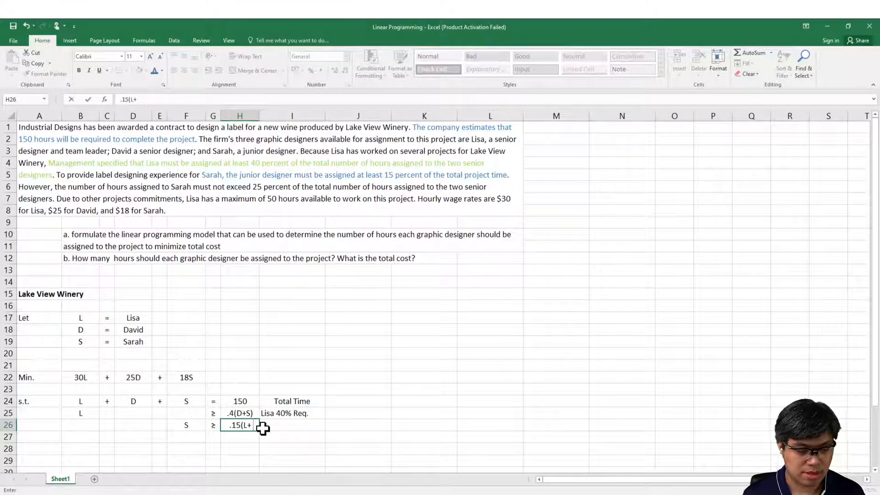
type("D+")
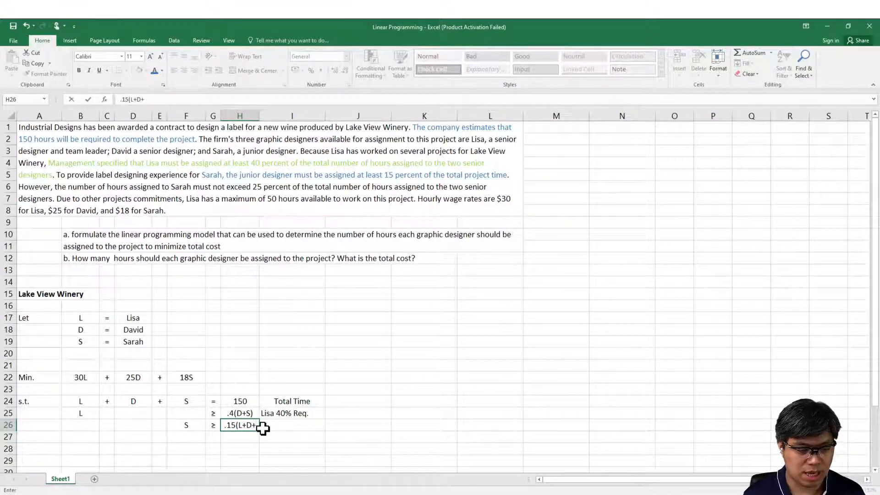
type("S)")
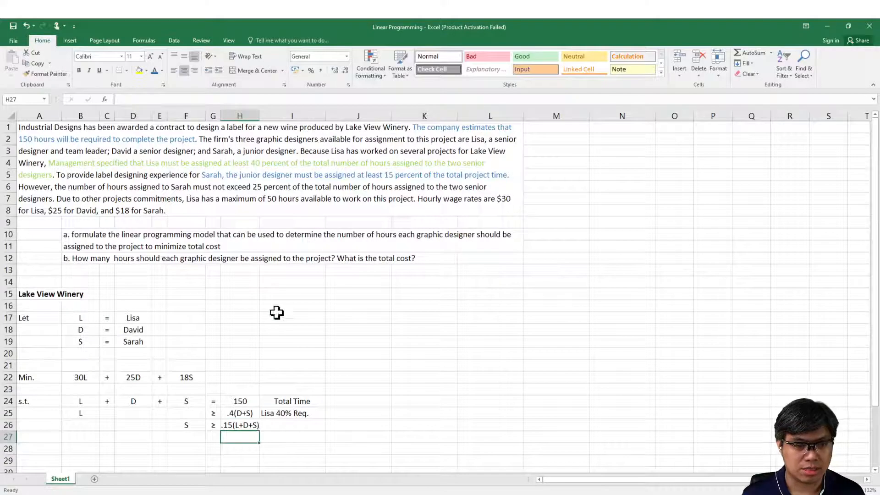
double_click(259, 115)
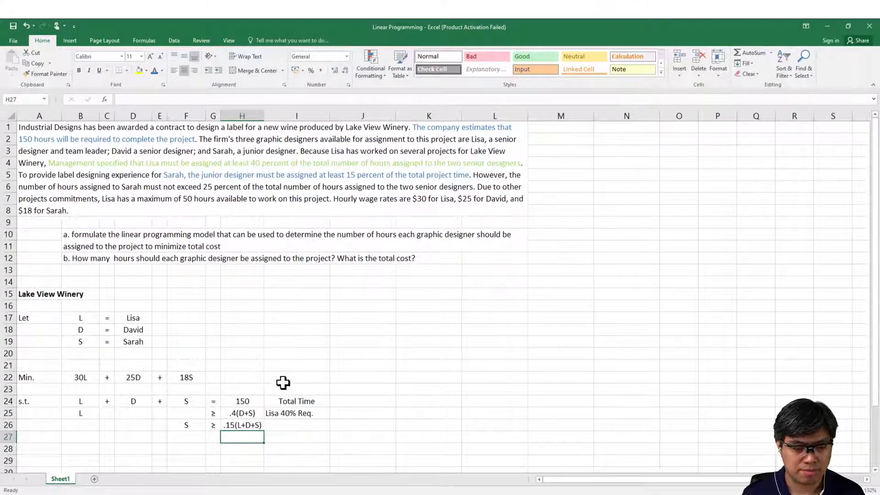
Step: Label the third constraint in cell I26 with "Min." followed by the junior designer's first name
left_click(289, 427)
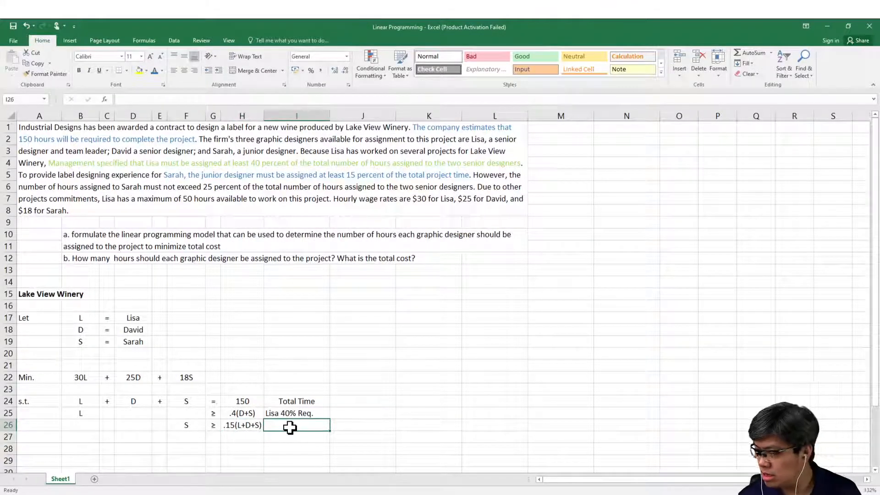
type("M")
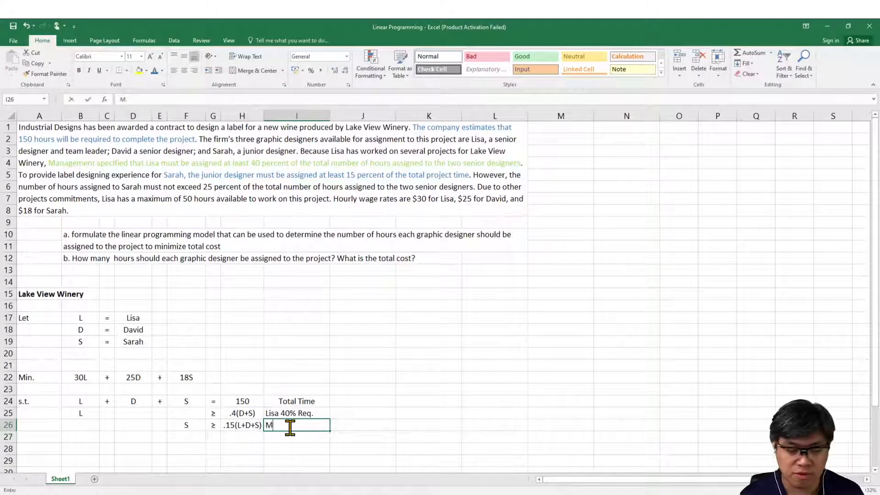
type("in. Sarah")
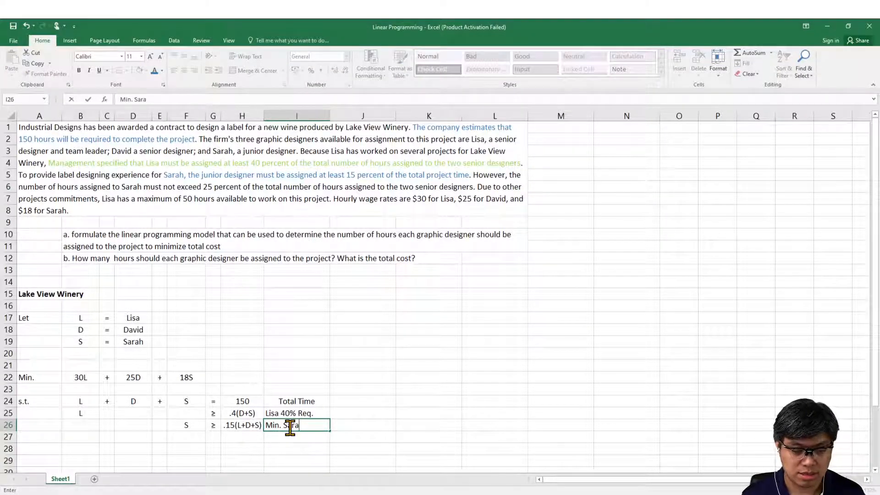
key("Return")
key("Left")
key("Left")
key("Left")
key("Left")
key("Left")
key("Left")
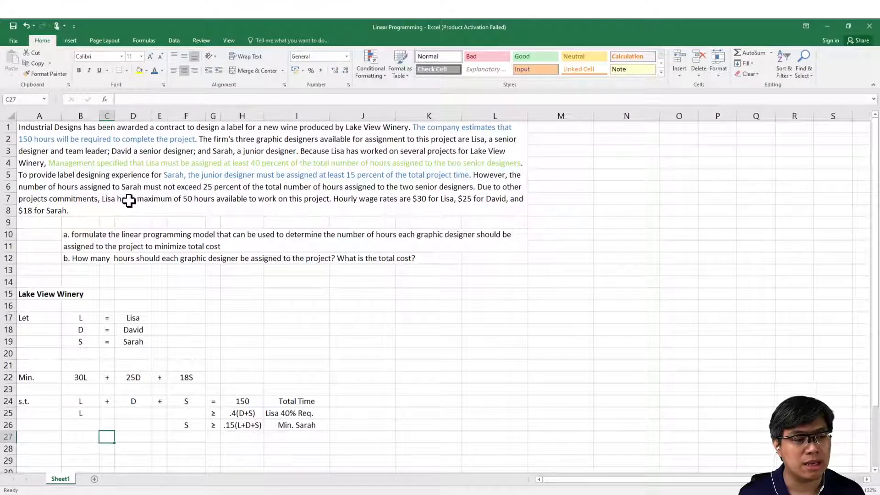
Step: Color the junior designer's 25 percent condition in merged cell A1 dark green, from "However, the number of hours" through "25 percent of the total"
left_click(187, 192)
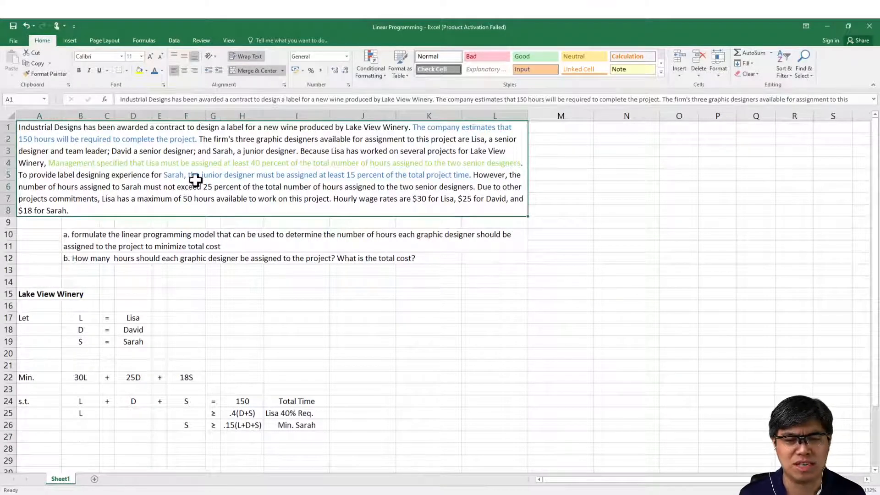
left_click(422, 104)
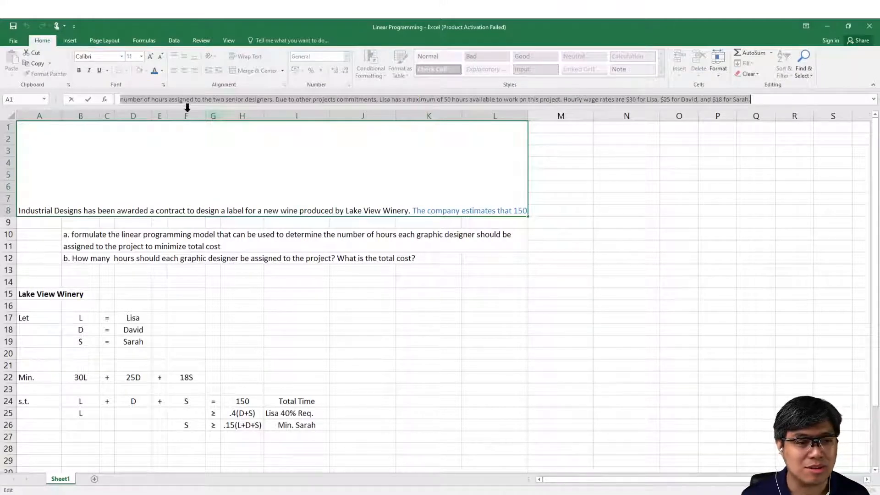
left_click(142, 101)
key("Up")
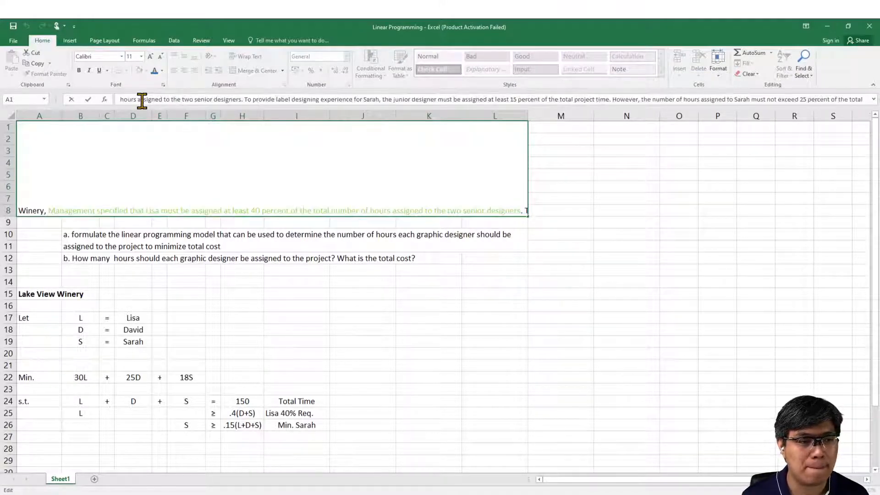
key("Up")
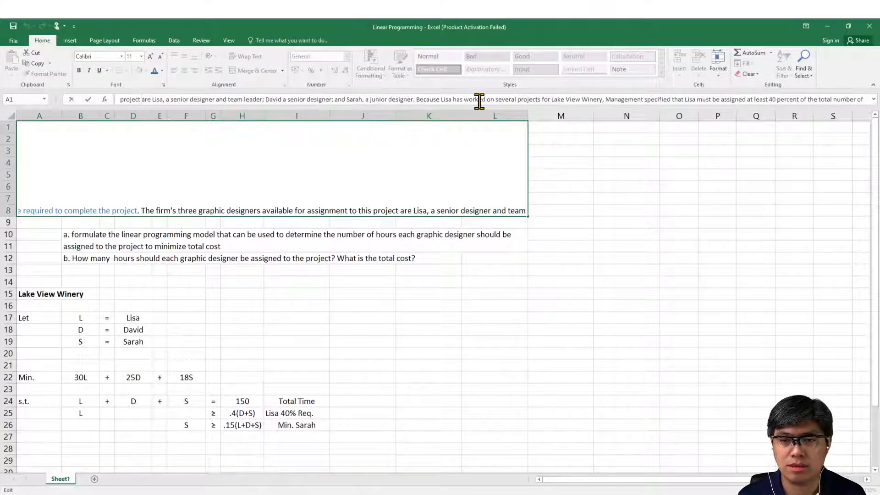
key("Down")
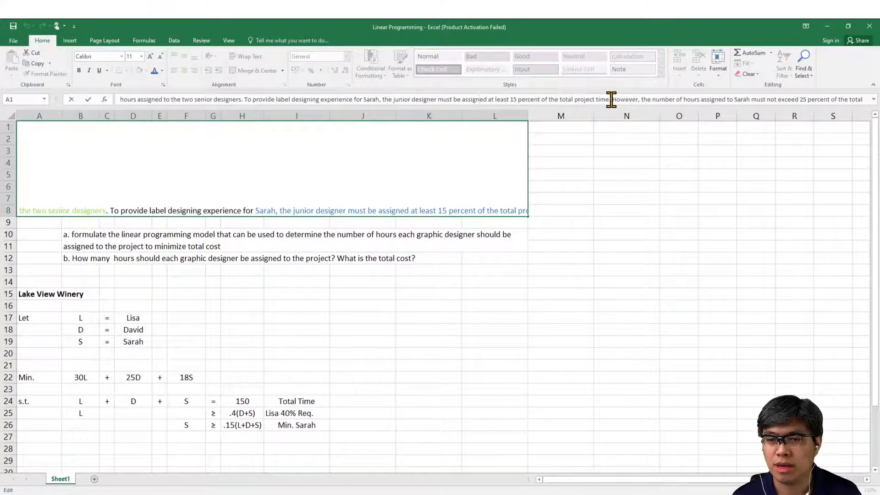
left_click_drag(612, 100, 865, 99)
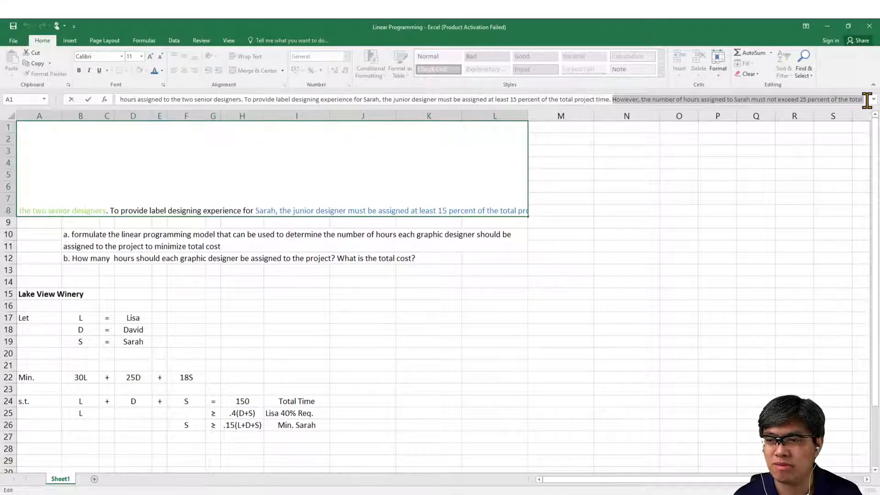
left_click(155, 71)
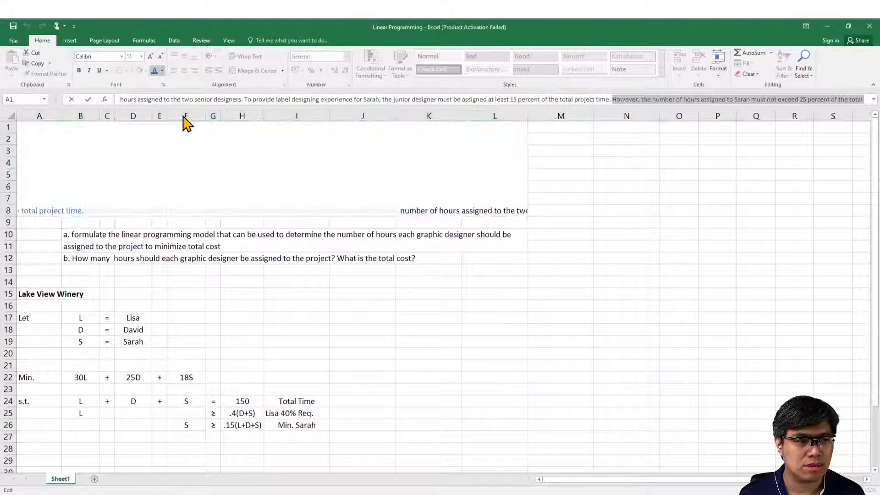
left_click(225, 129)
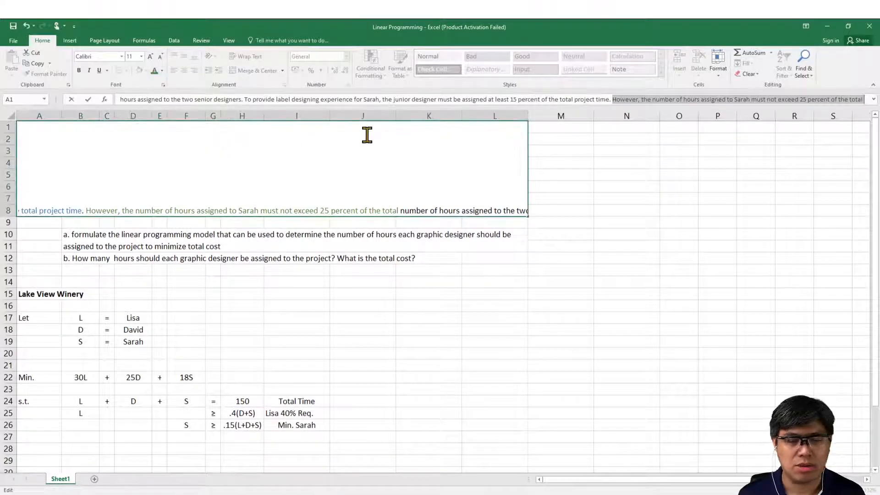
Step: Color the rest of that condition, "number of hours assigned to the two senior designers", the same dark green
key("End")
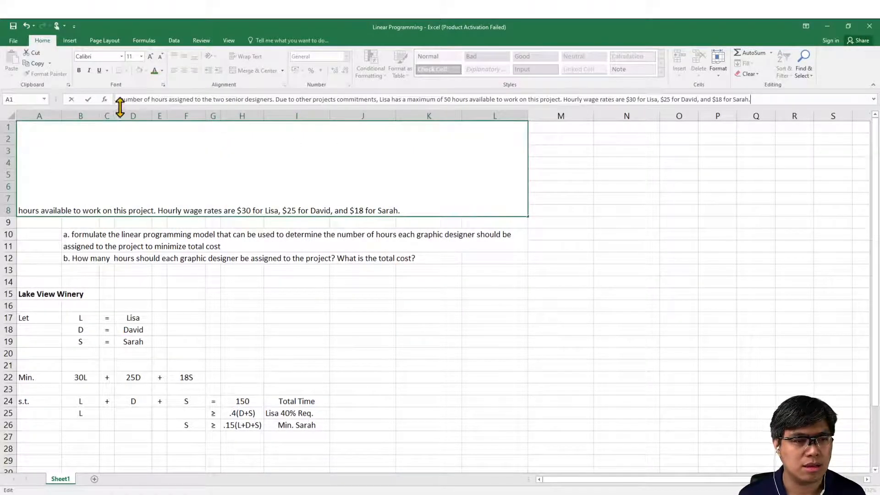
left_click_drag(119, 99, 273, 98)
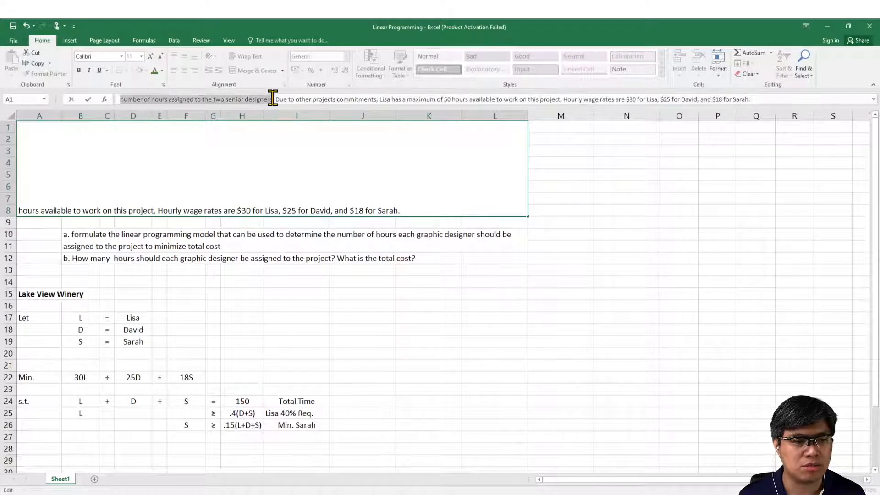
left_click(154, 71)
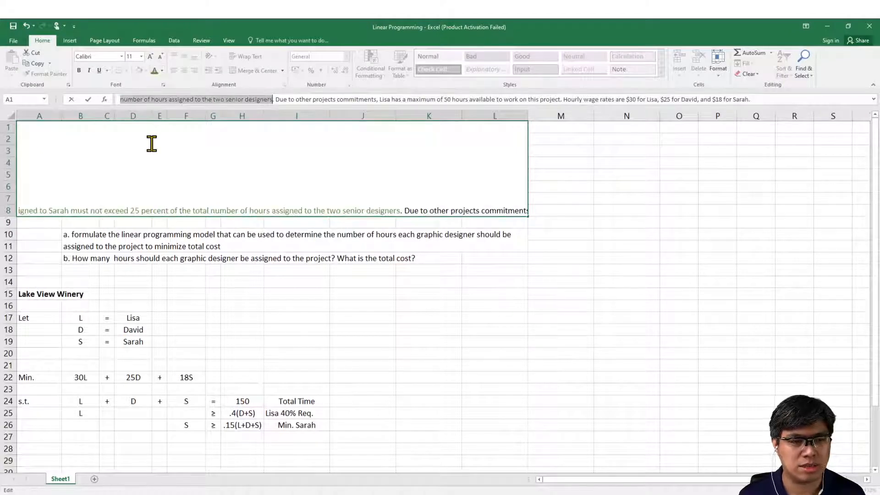
left_click(178, 341)
left_click(177, 297)
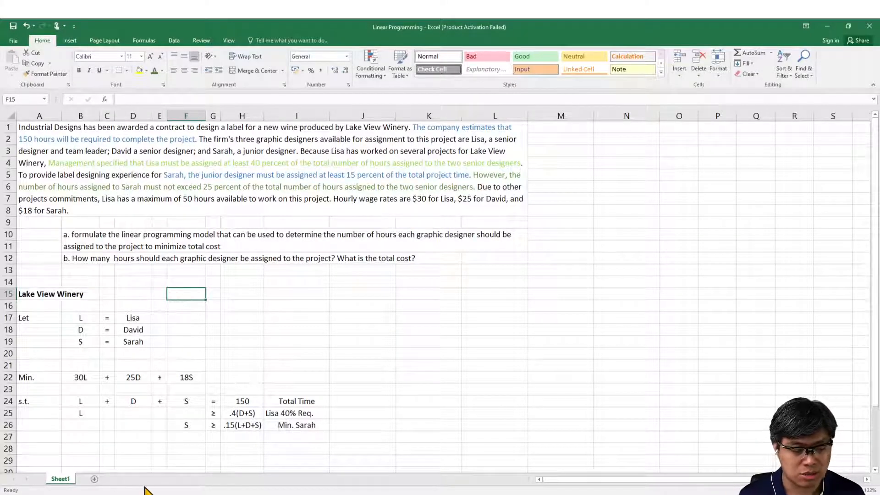
Step: Enter S in cell F27 as the left-hand side of the fourth constraint
left_click(170, 494)
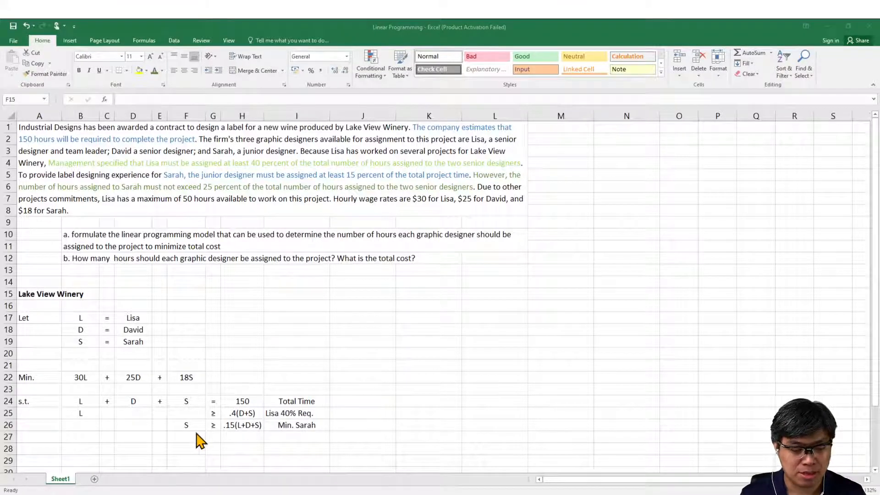
left_click(193, 436)
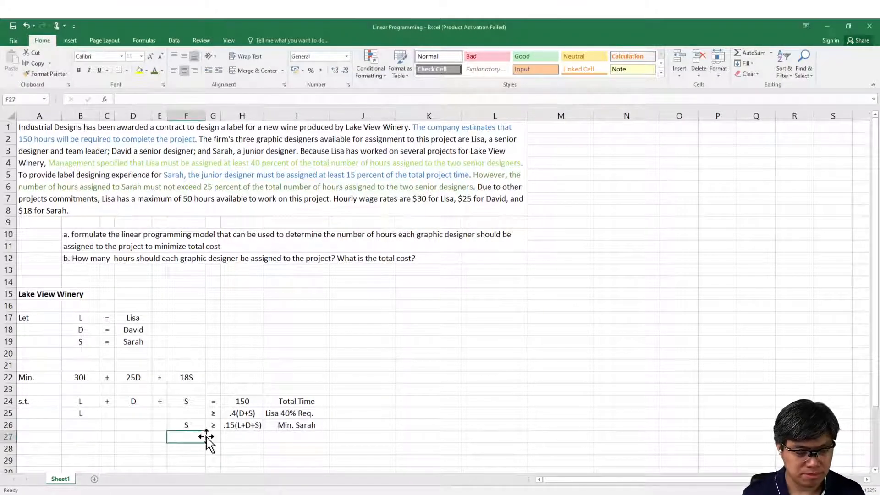
type("S")
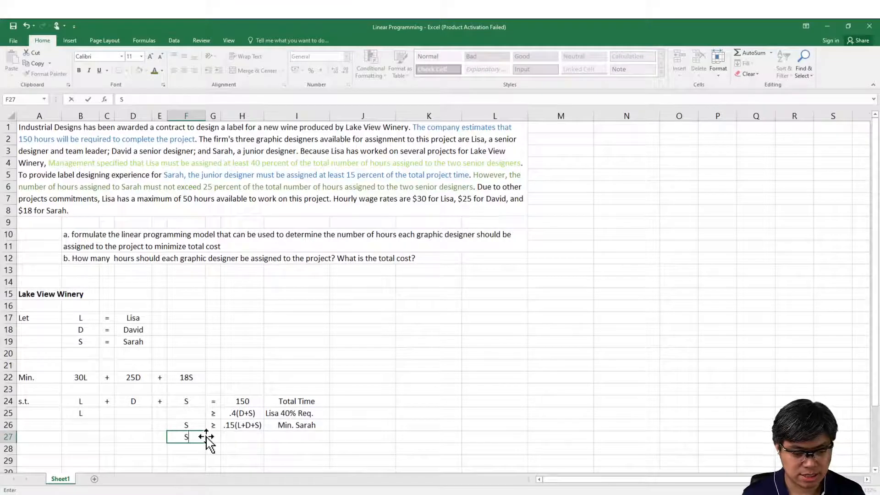
key("Tab")
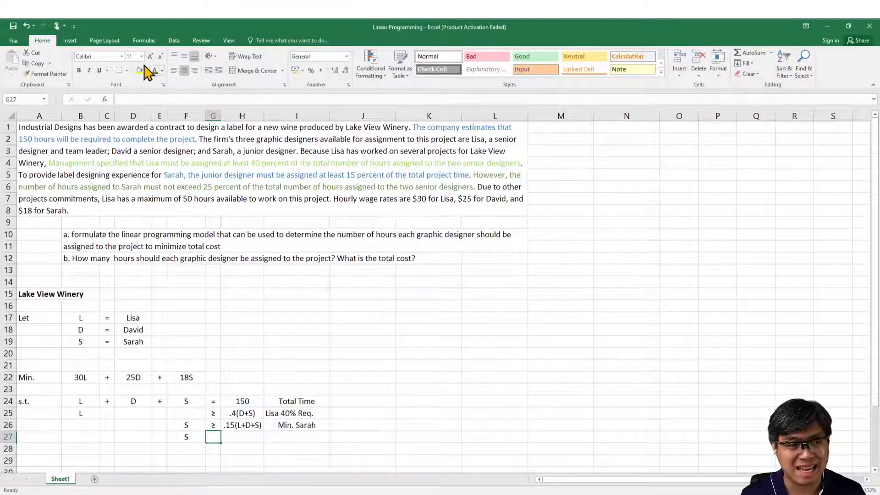
Step: Complete the fourth constraint in row 27 with the ≤ symbol in G27 and .25(L+D) in H27
left_click(69, 41)
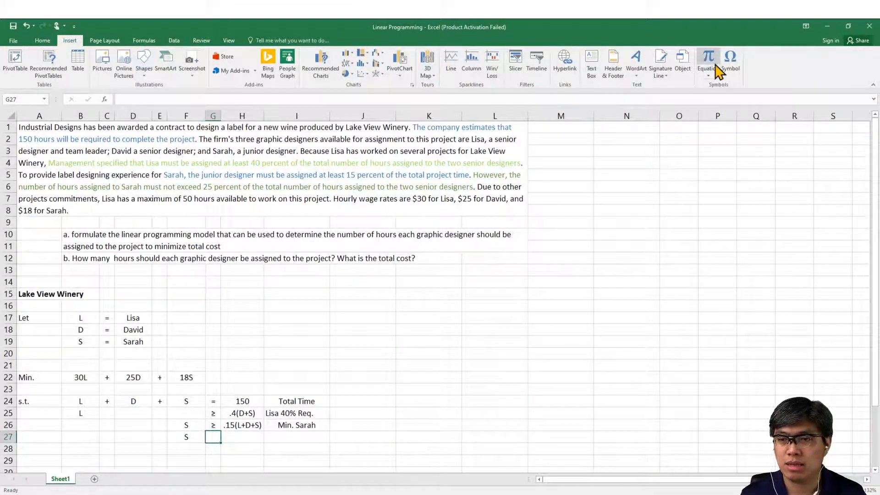
left_click(729, 61)
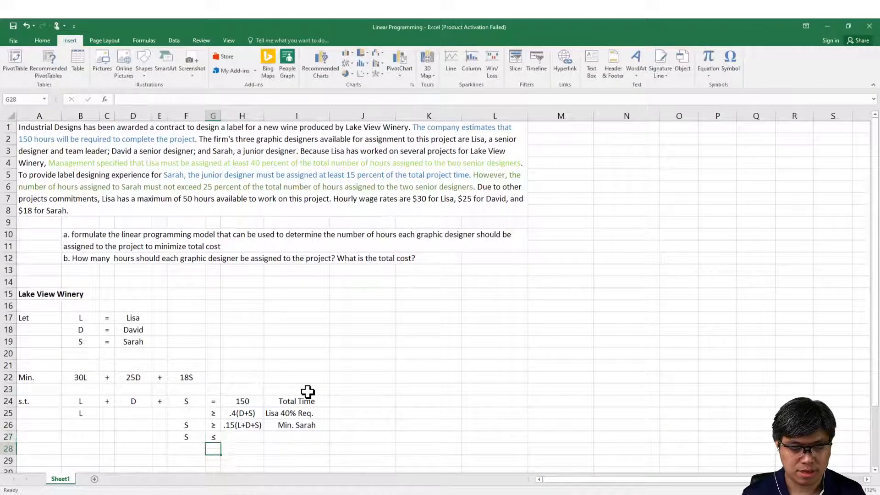
key("Tab")
type(".")
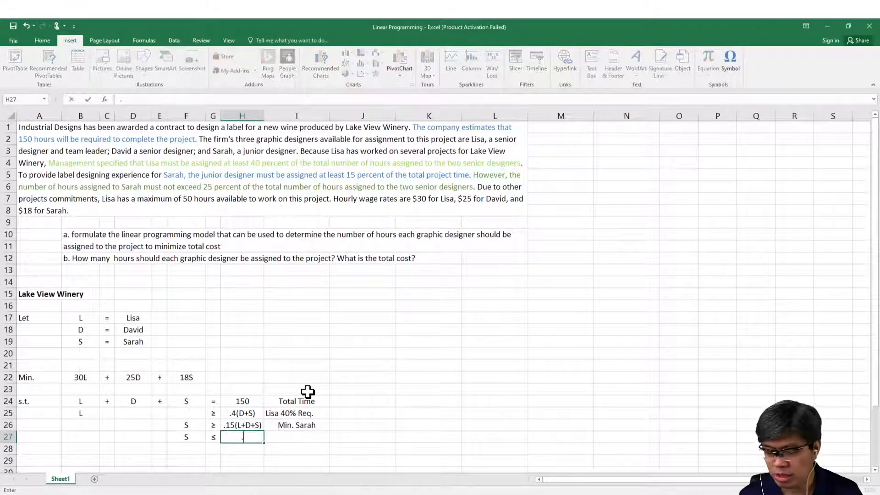
type("25(")
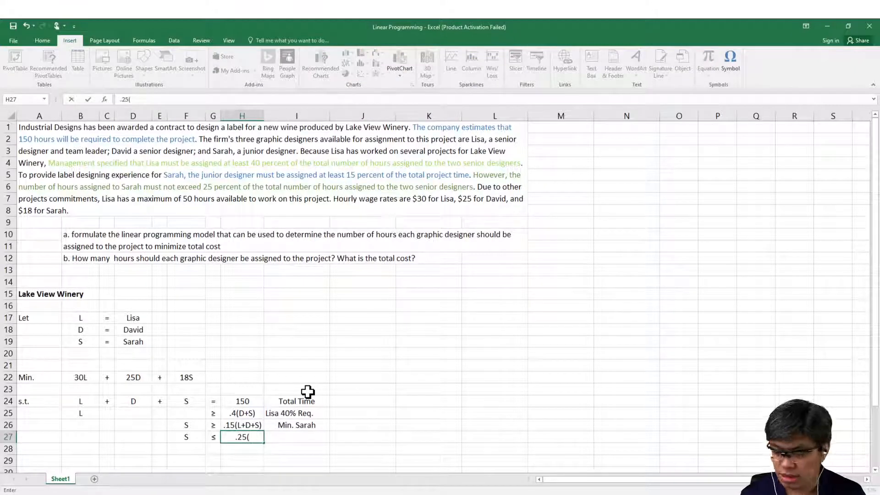
type("L")
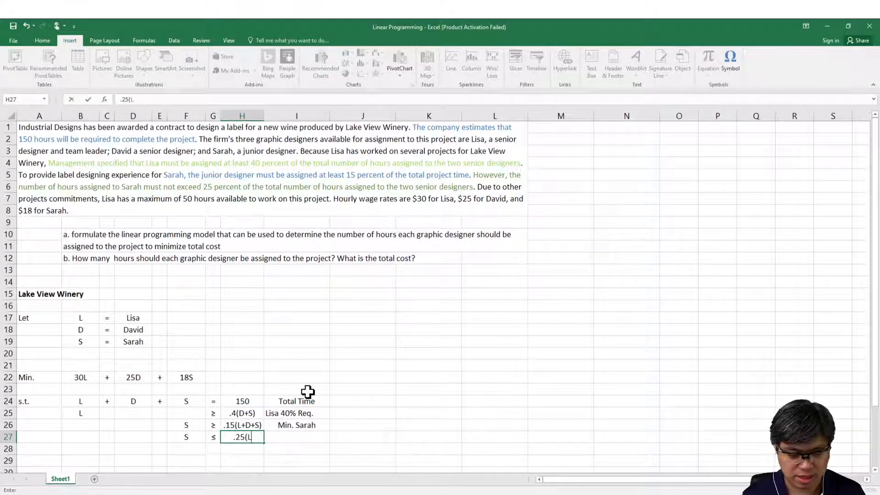
type("+D)")
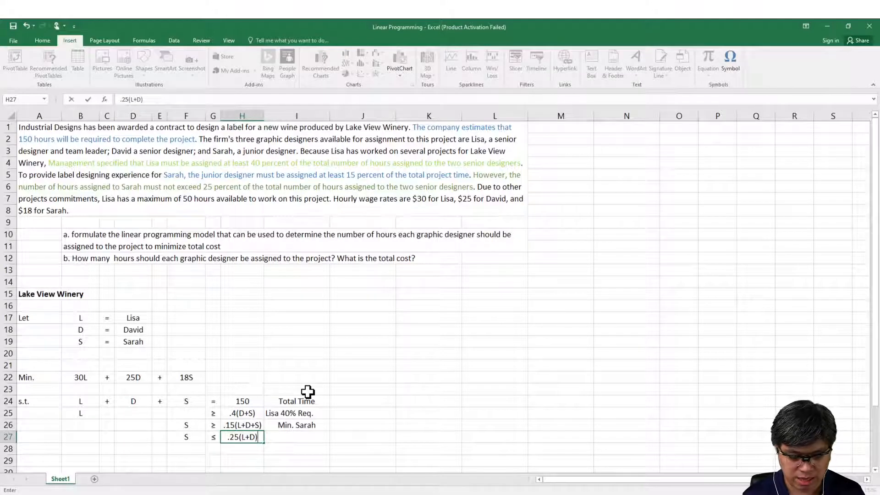
key("ctrl+Return")
Step: Label the fourth constraint in cell I27 with "Max." followed by the junior designer's first name
key("Right")
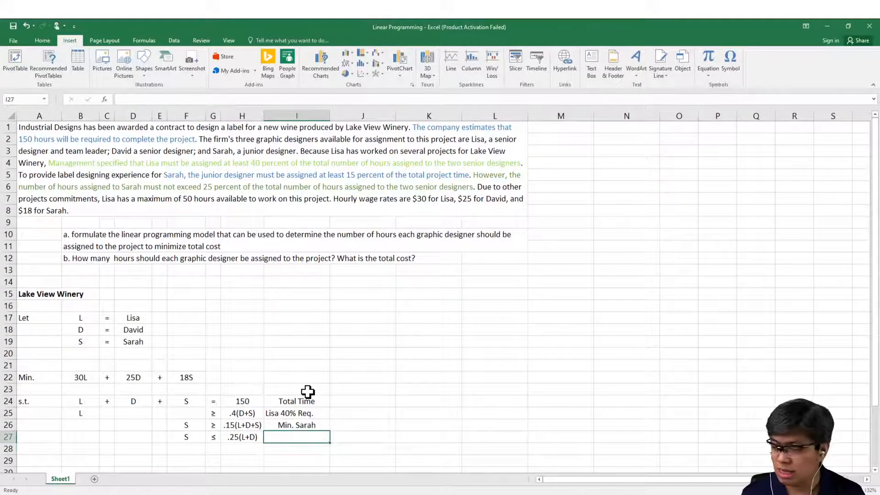
type("Max")
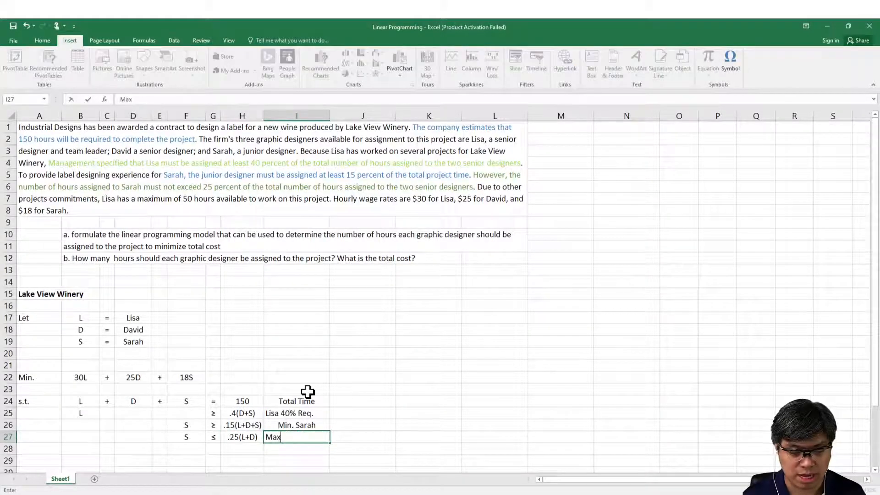
type(". Sarah")
key("Return")
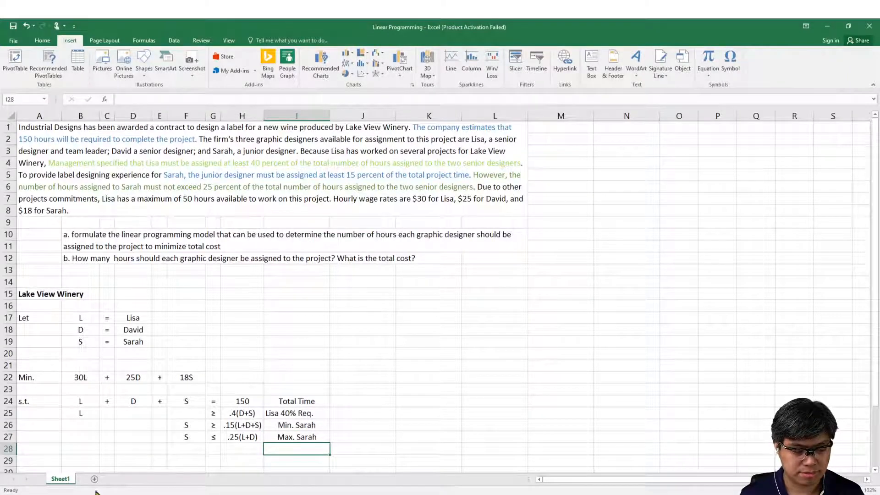
Step: Color the team leader's availability clause in merged cell A1 purple, through "has a maximum of 50 hours available to work on this project."
left_click(162, 493)
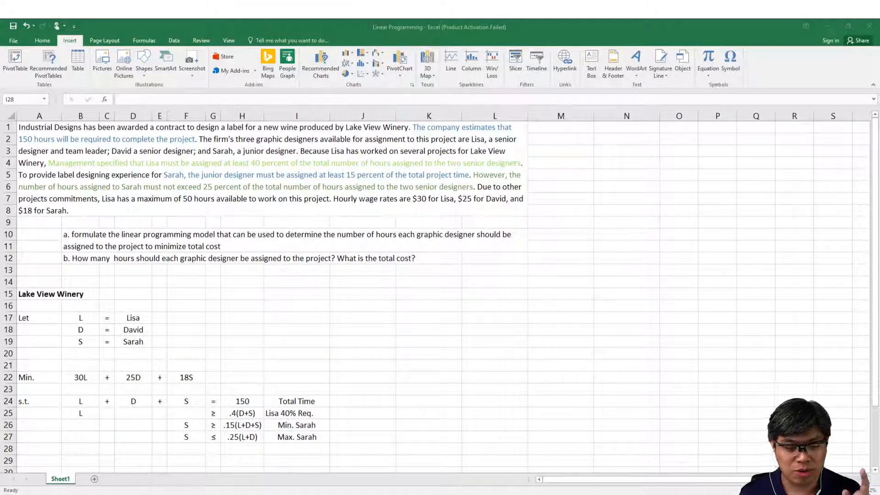
left_click(258, 222)
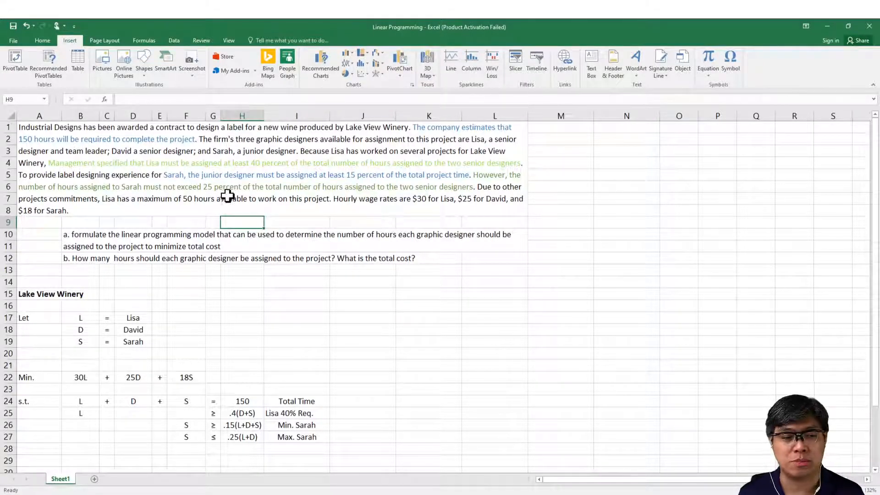
left_click(252, 153)
left_click(399, 99)
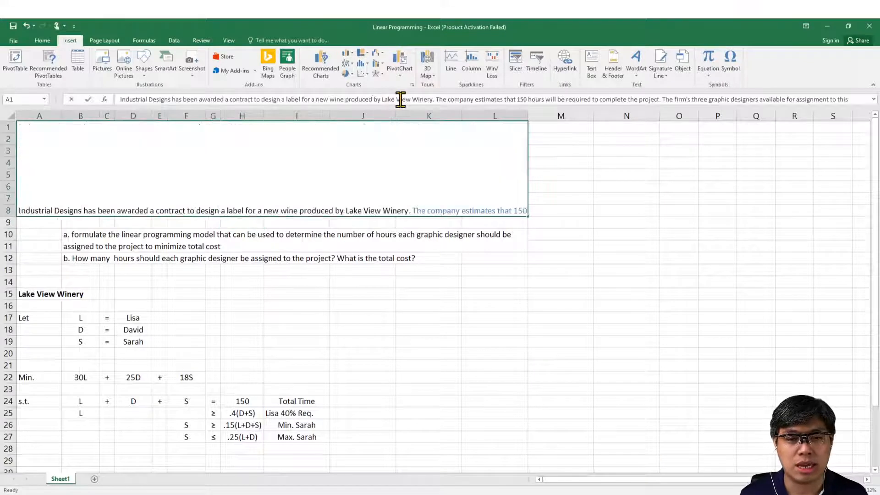
key("ctrl+End")
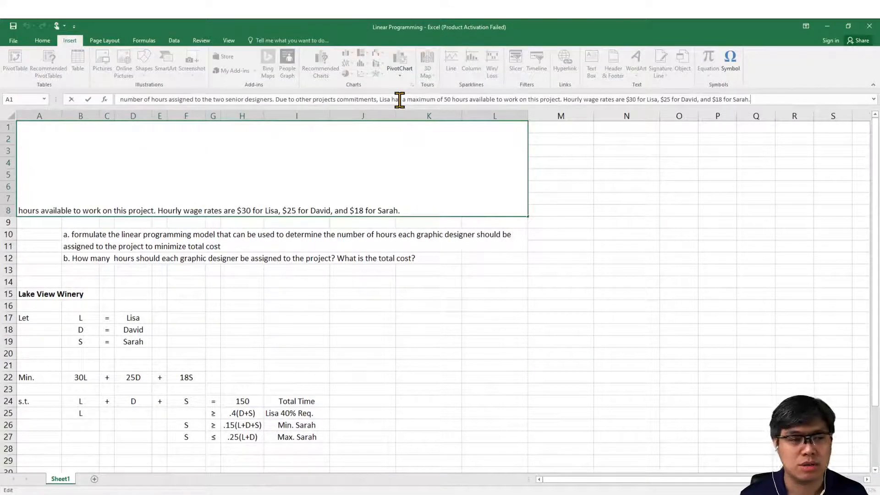
key("Up")
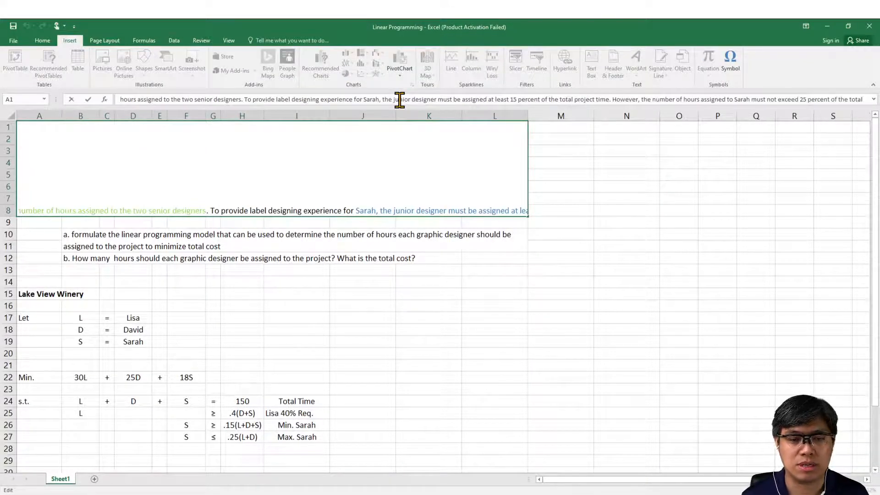
key("Up")
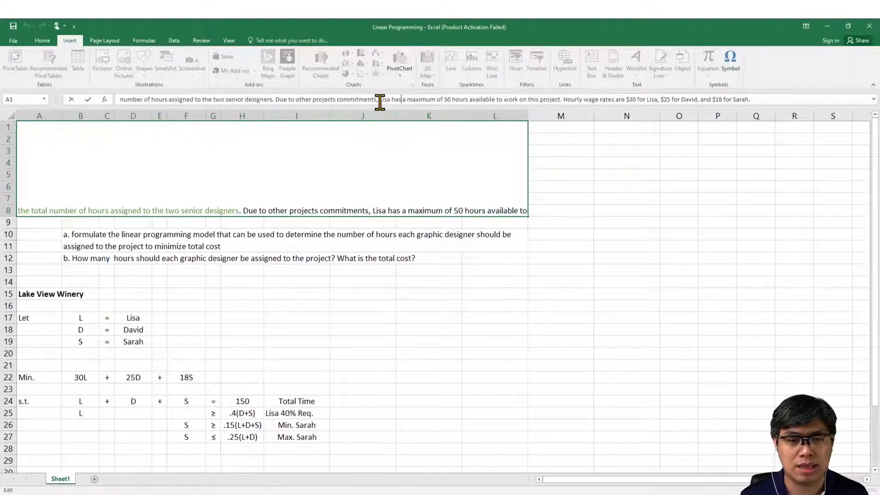
left_click_drag(379, 99, 561, 99)
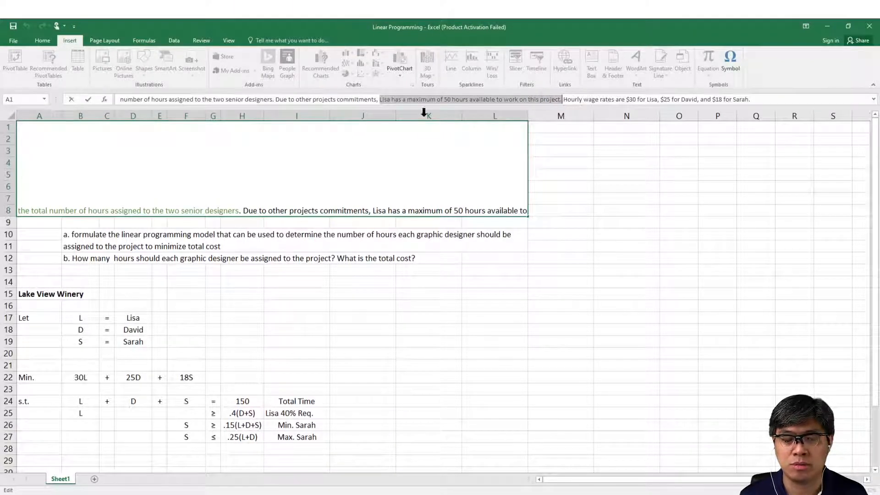
left_click(42, 40)
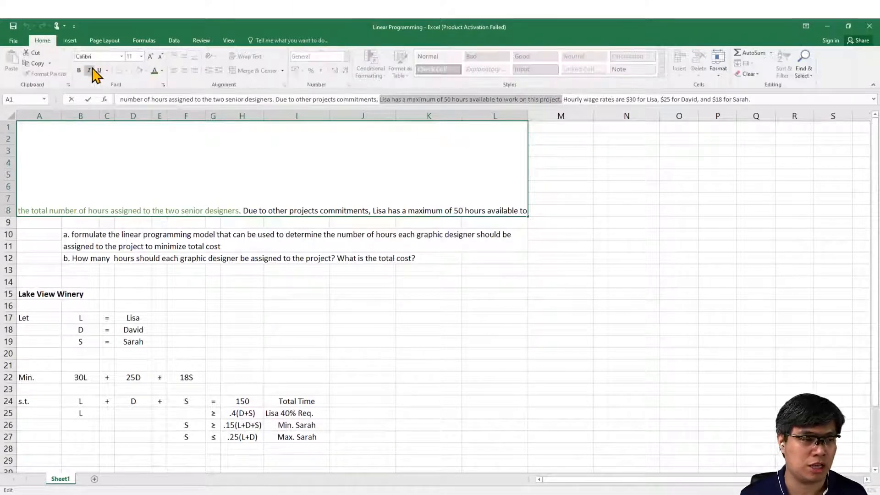
left_click(160, 72)
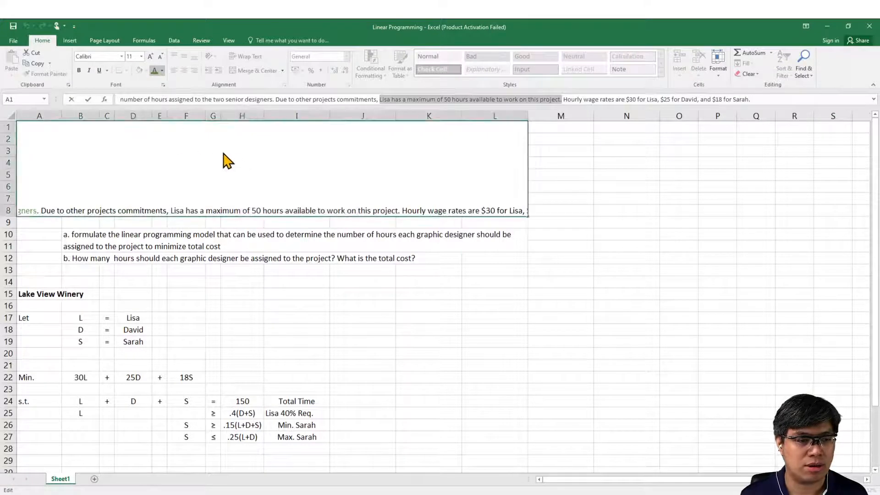
key("Return")
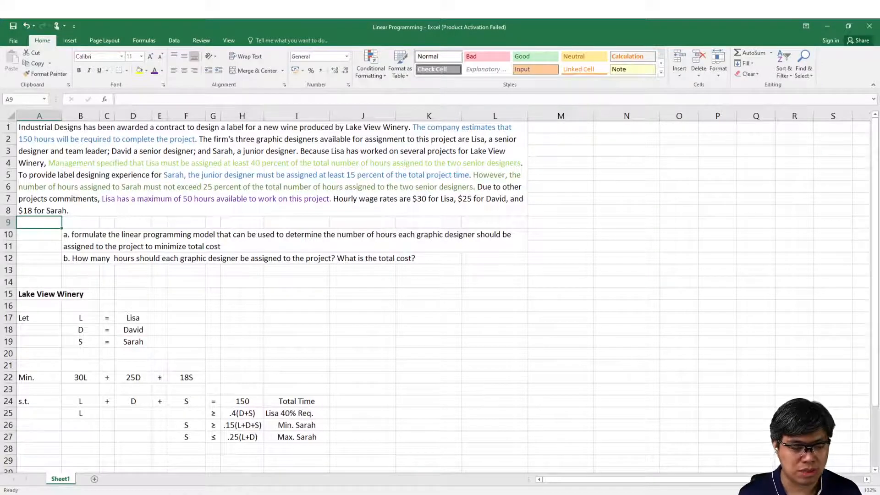
Step: Enter L in cell B28 as the left-hand side of the fifth constraint
left_click(170, 493)
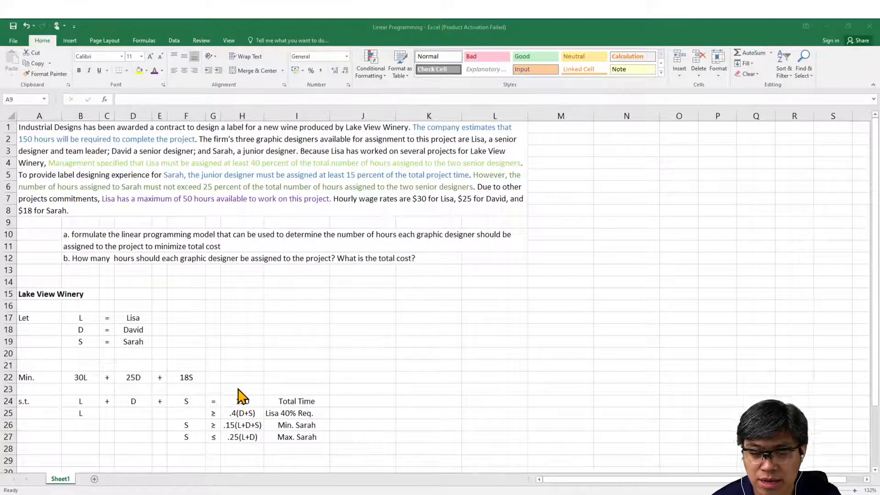
left_click(181, 448)
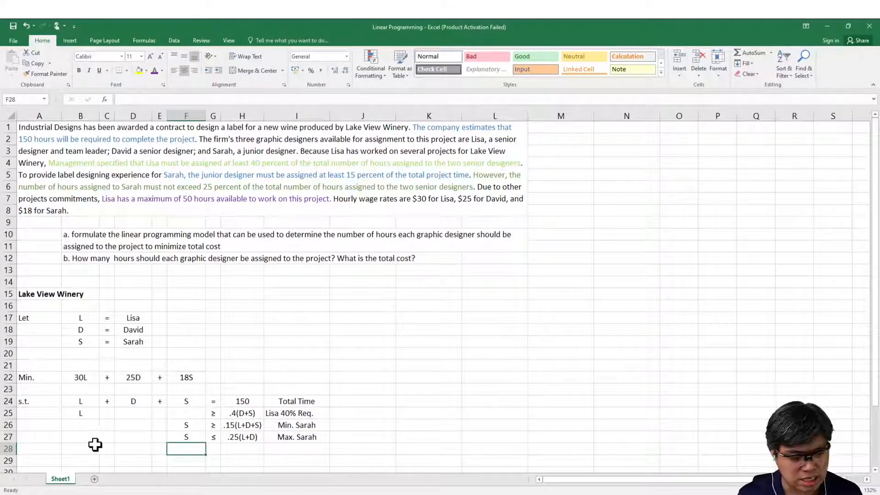
left_click(81, 447)
type("L")
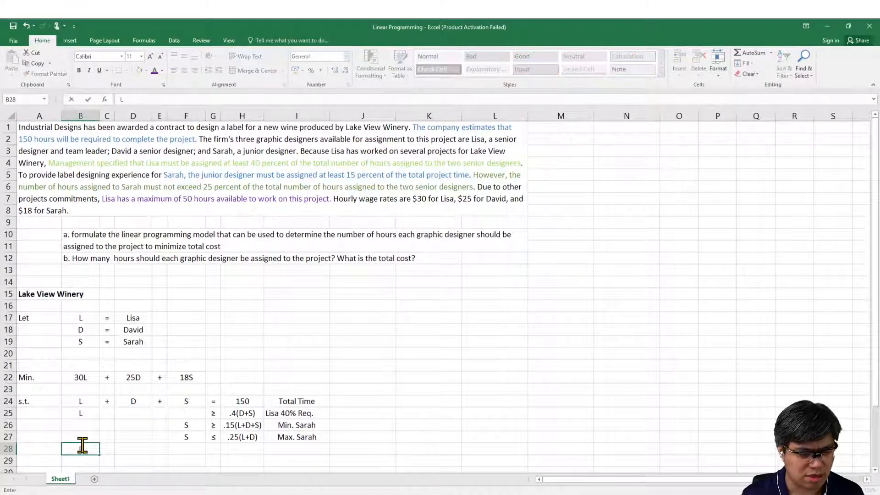
key("Return")
Step: Copy the ≤ sign from G27 into G28 and enter 50 in H28 to complete the fifth constraint
key("Up")
key("Right")
key("Right")
key("Right")
key("Right")
key("Right")
key("Up")
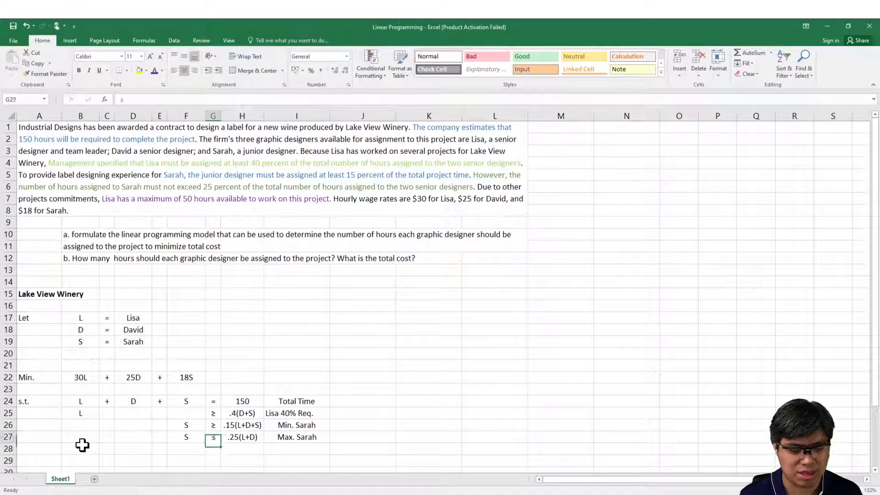
key("ctrl+c")
key("Down")
key("ctrl+v")
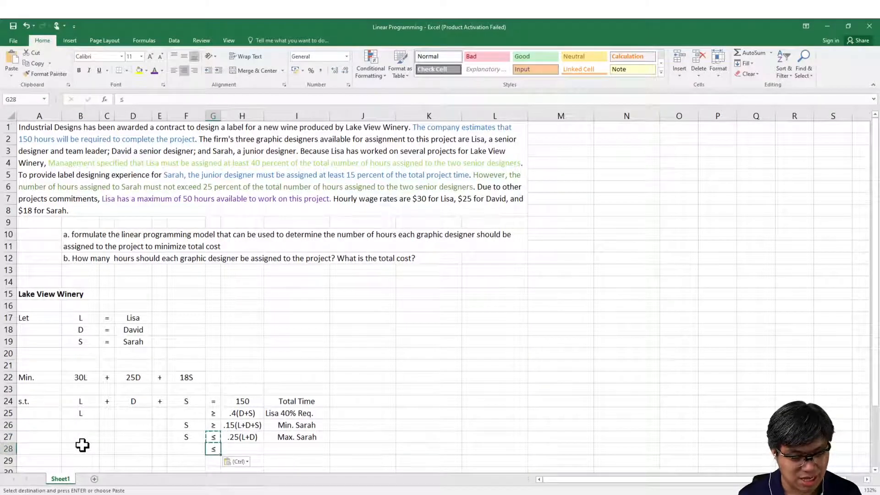
key("Right")
type("50")
Step: Label the fifth constraint in cell I28 with "Max" followed by the team leader's first name
key("Right")
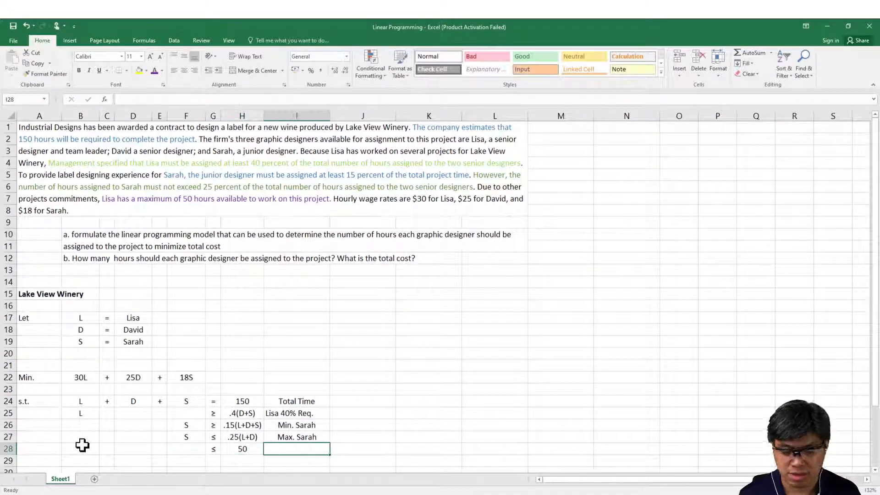
type("m")
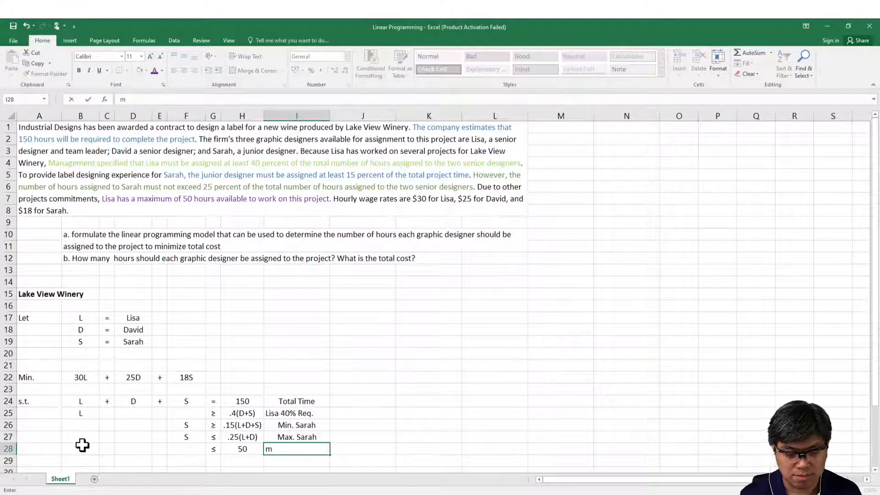
key("BackSpace")
type("Max Lisa")
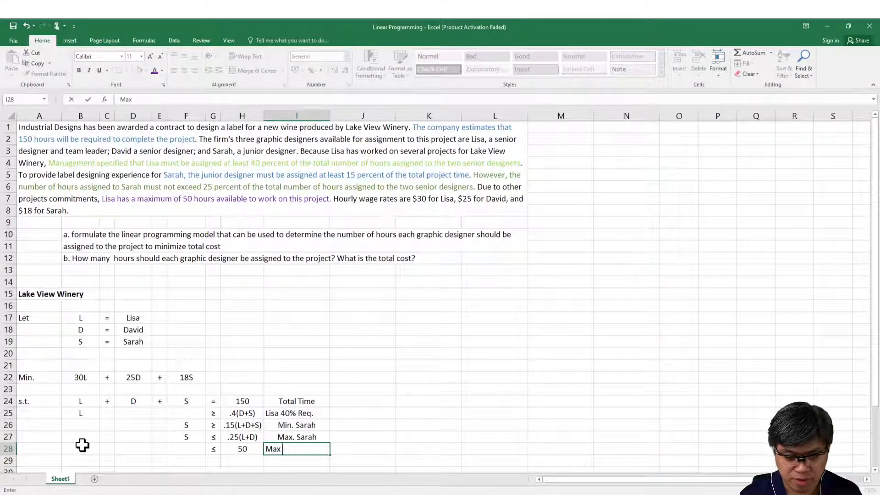
key("Return")
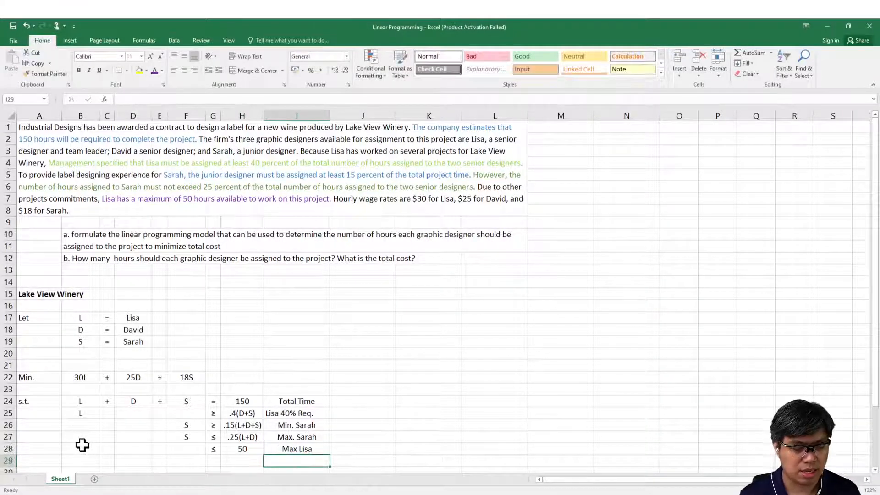
key("Down")
key("Down")
key("Down")
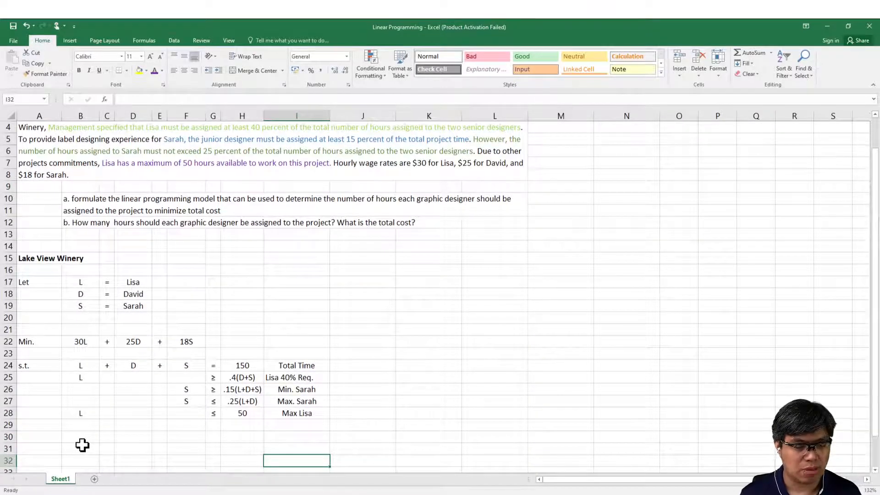
left_click(229, 494)
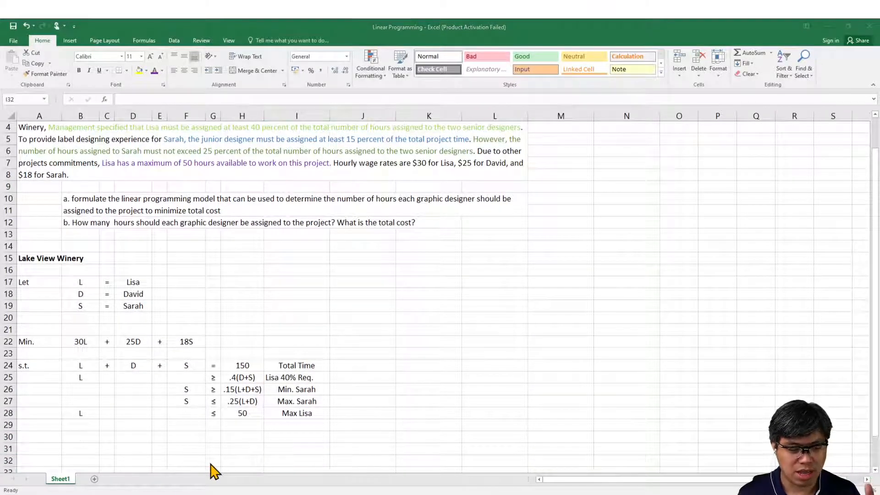
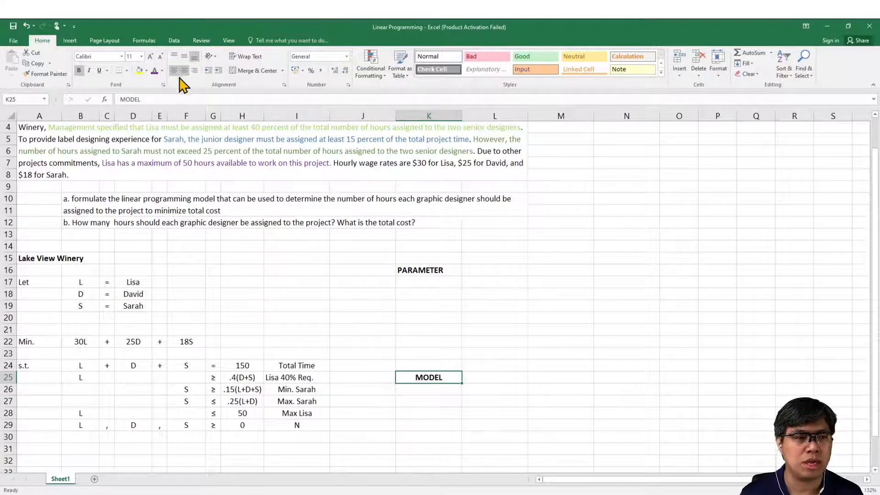
Step: Left-align the MODEL heading in cell K25
left_click(174, 70)
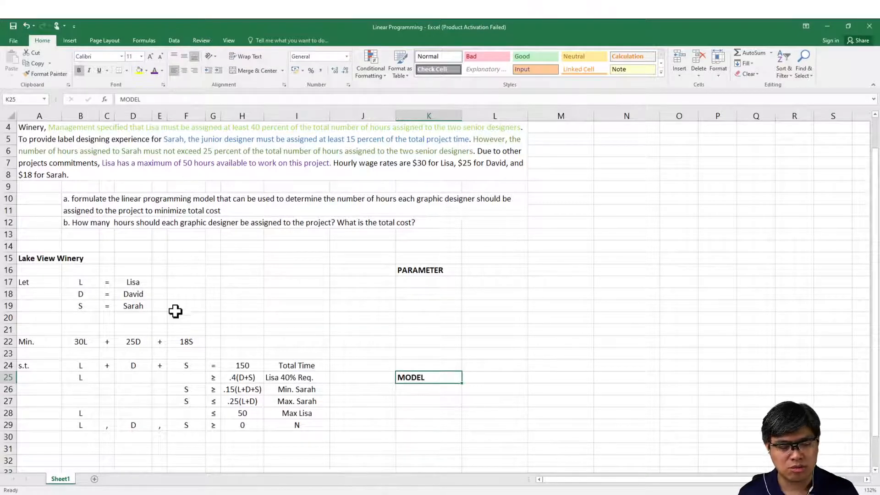
left_click(161, 494)
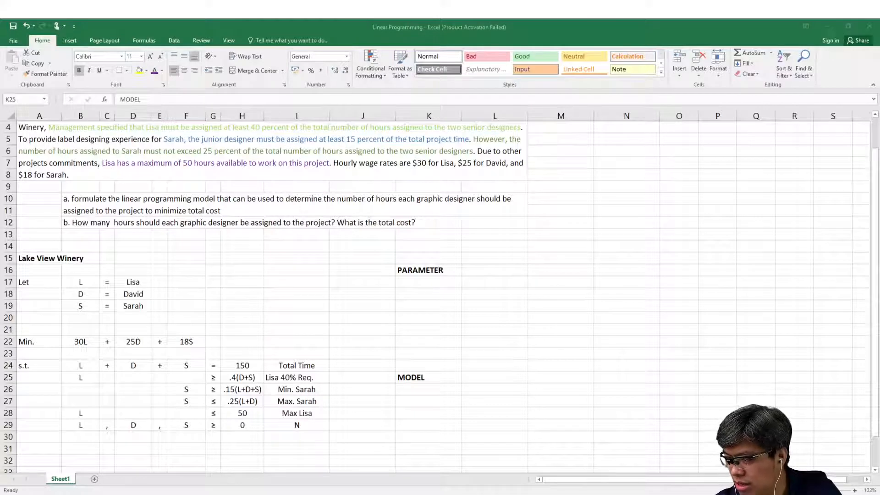
Step: List the three designers' first names in capitals in cells K18 to K20 under PARAMETER, in the order of the variable definitions
left_click(455, 298)
left_click(454, 292)
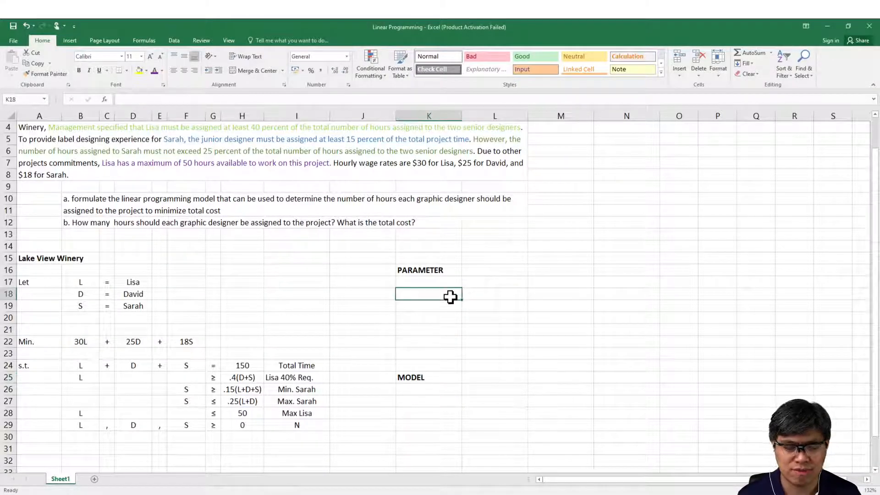
type("LIS")
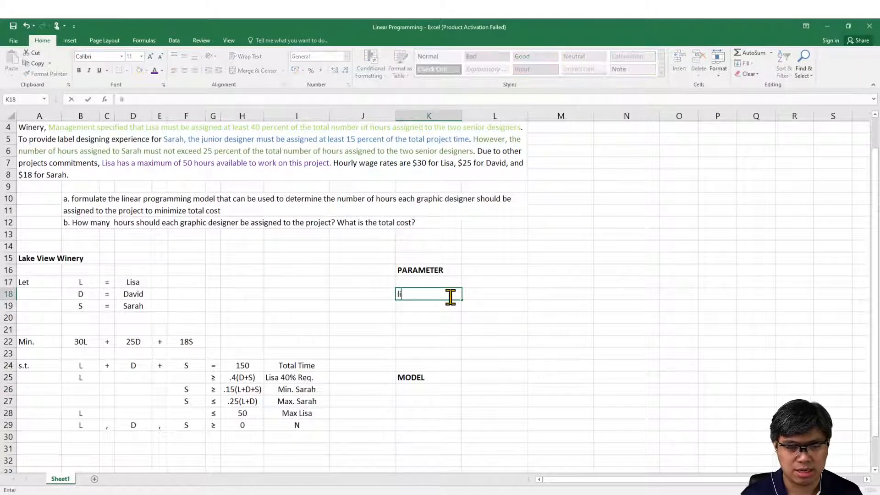
type("A")
key("Return")
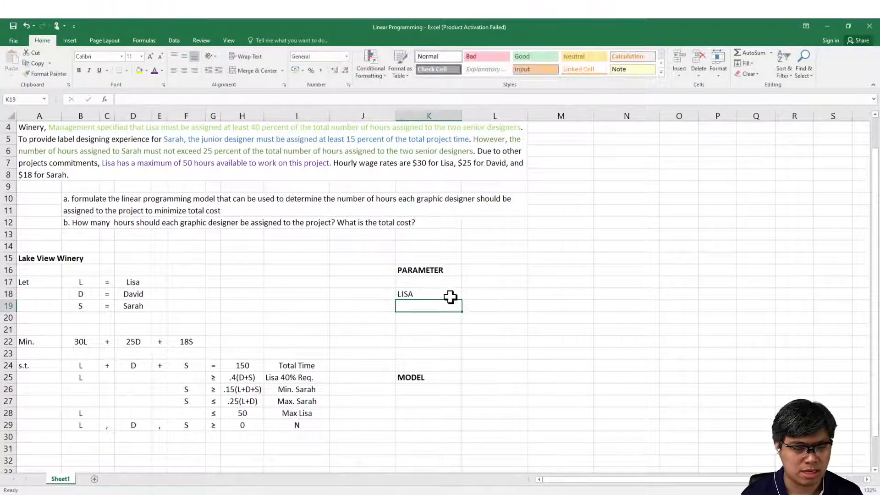
type("DAVID")
key("Return")
type("SARAH")
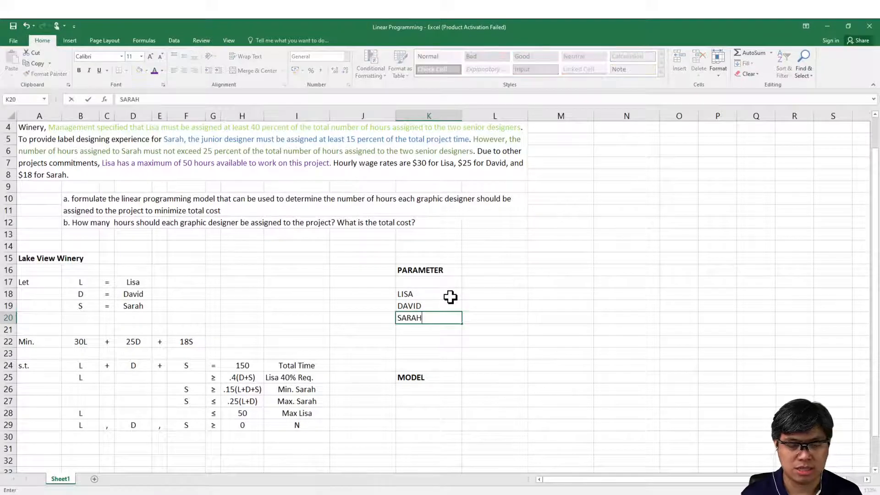
key("Return")
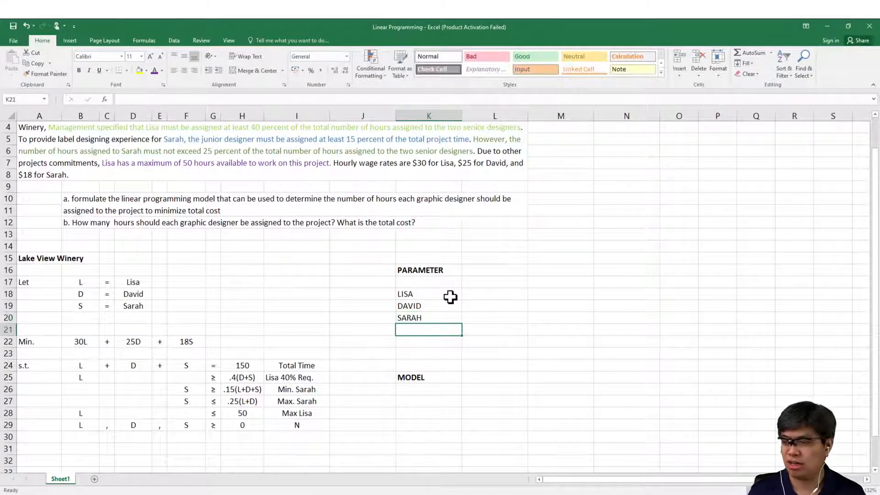
left_click(169, 494)
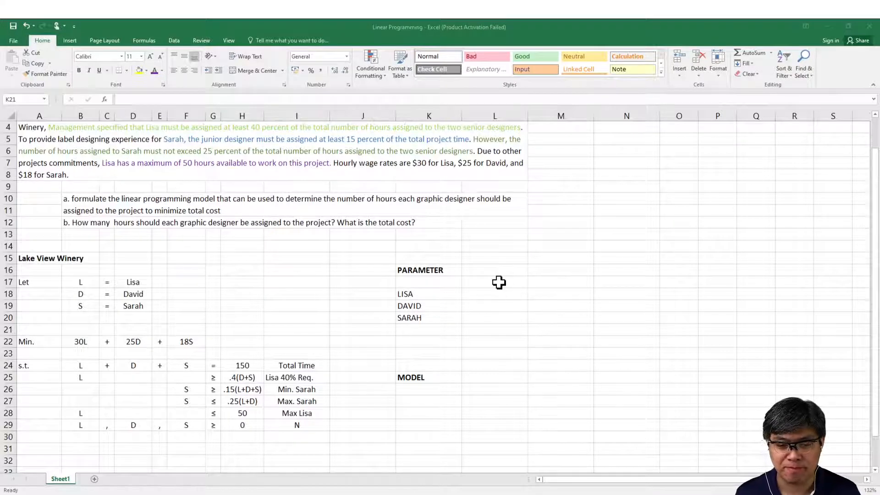
Step: Enter the column header Hourly Wage in cell L17 of the parameter table
left_click(483, 286)
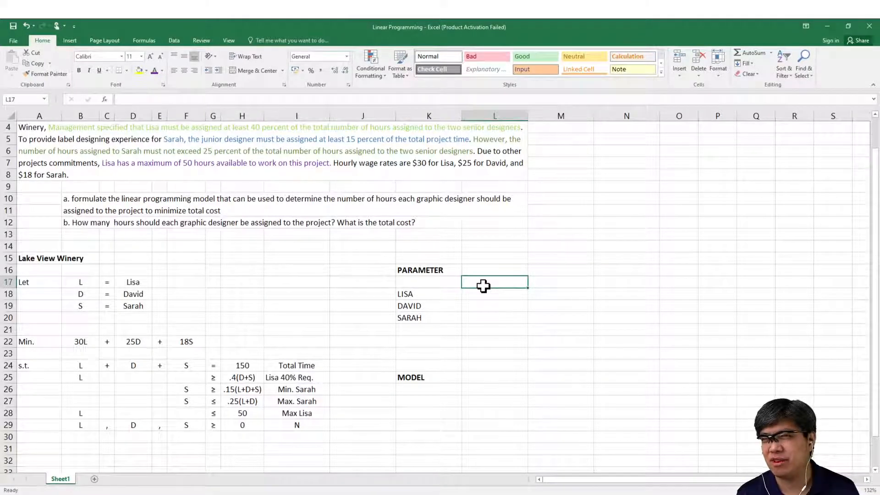
type("pa")
key("BackSpace")
key("BackSpace")
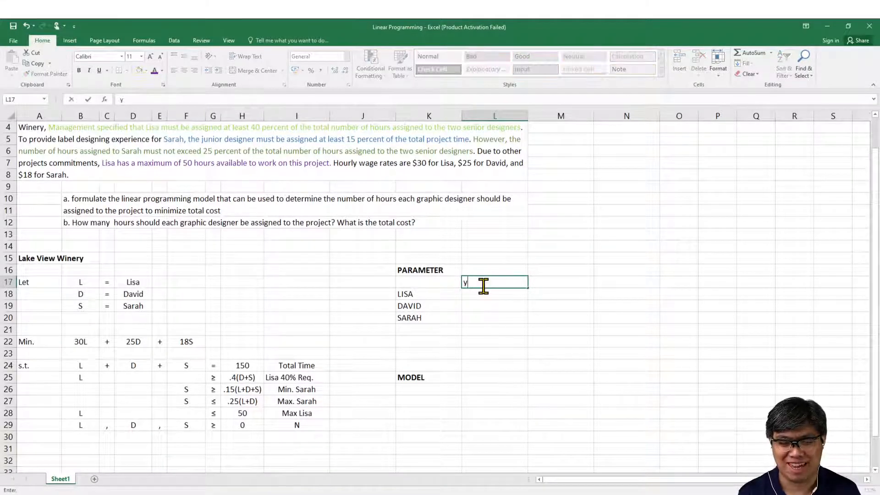
type("HOU")
key("BackSpace")
key("BackSpace")
key("BackSpace")
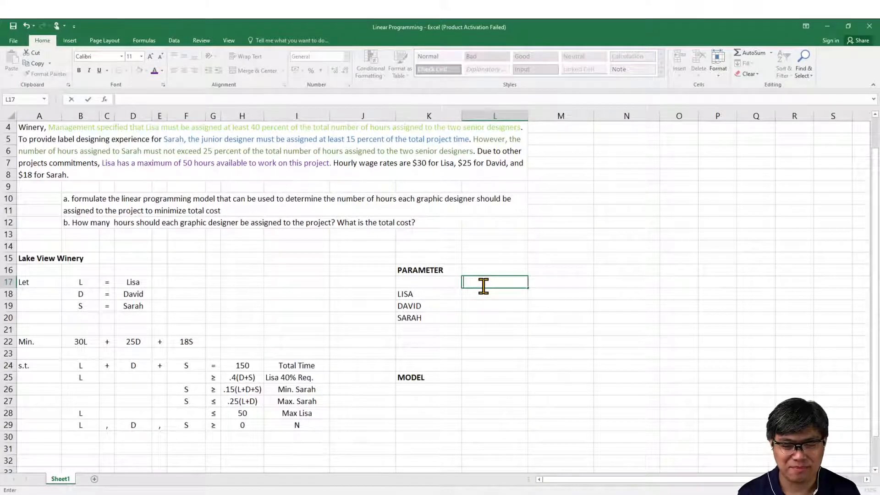
type("Hour")
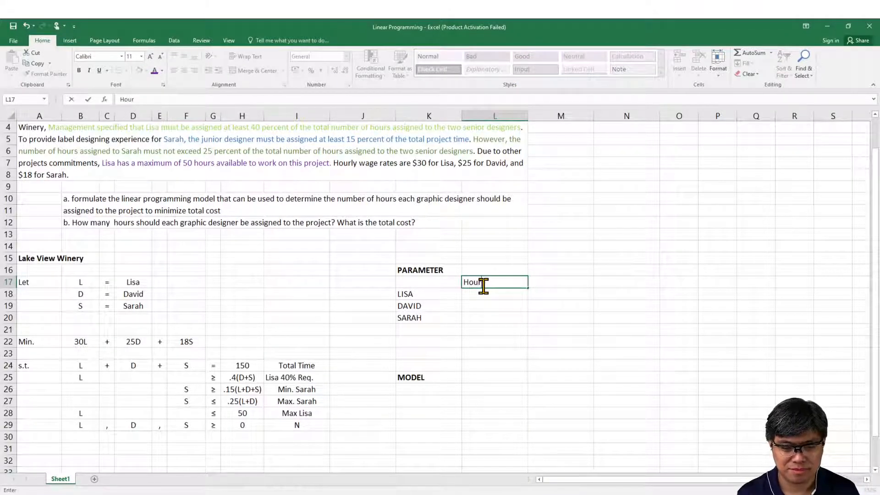
type("ly Wage")
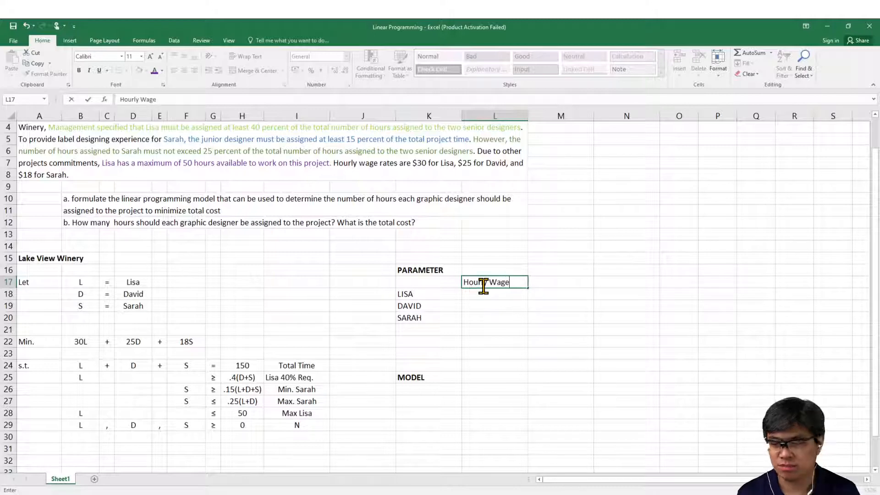
key("Return")
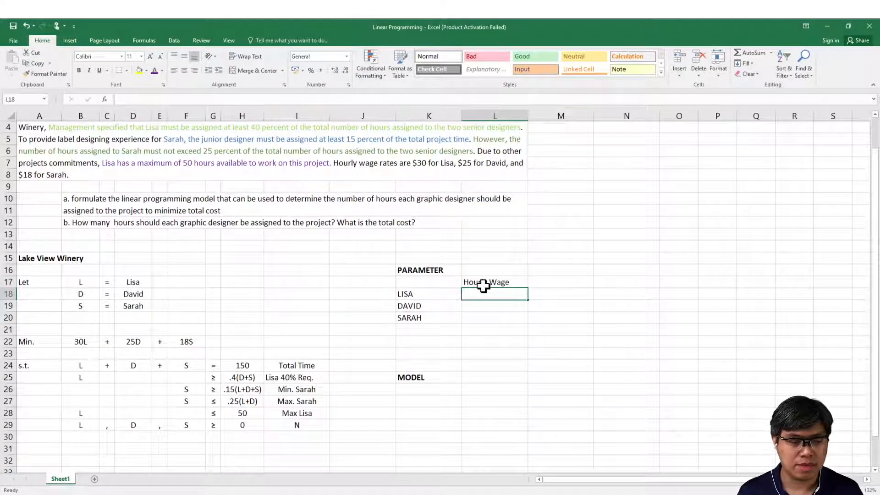
Step: Fill in the hourly wages 30, 25 and 18 in cells L18 to L20 for the three designers
type("30")
key("Return")
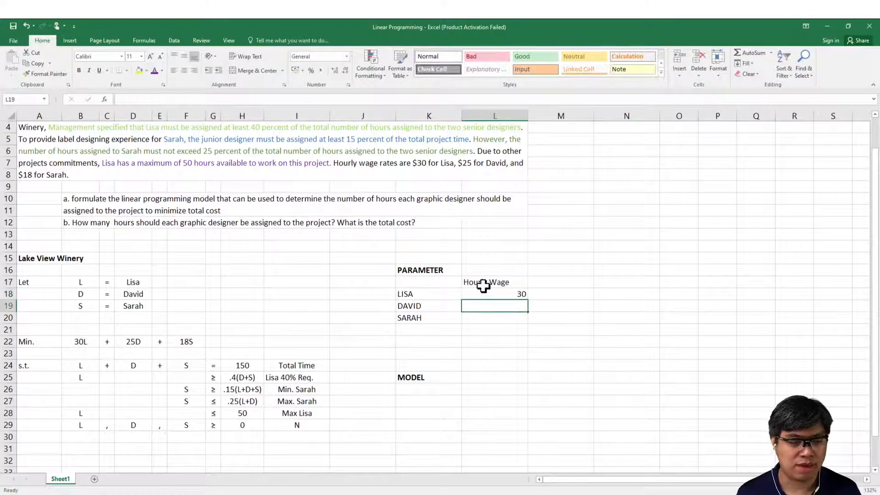
type("25")
key("Return")
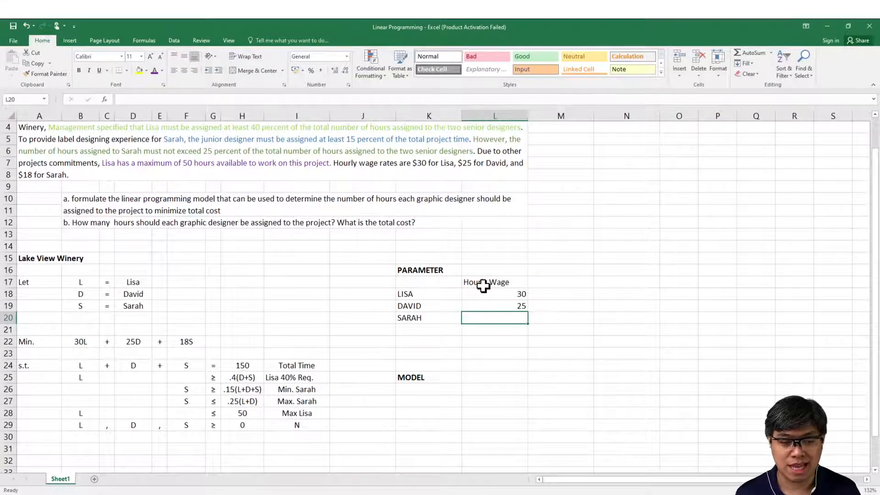
type("18")
key("Return")
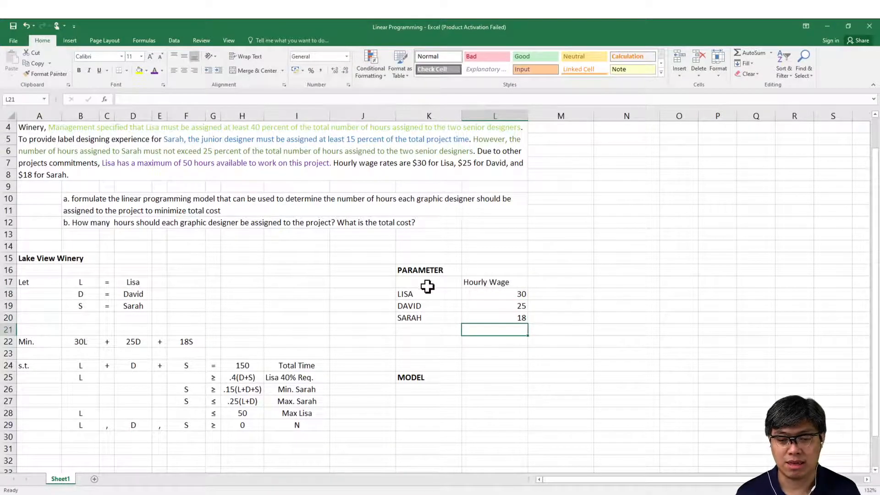
Step: Center the contents of the range L17:P29 horizontally
left_click_drag(472, 280, 726, 425)
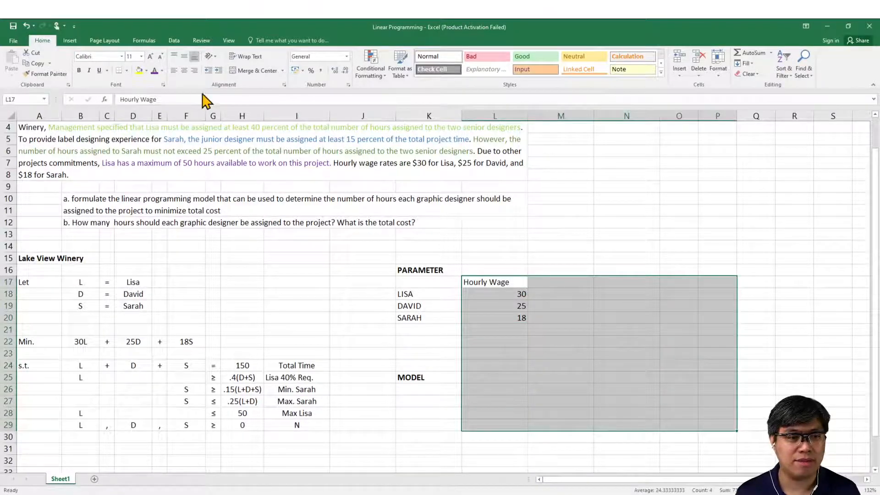
left_click(184, 70)
left_click(544, 305)
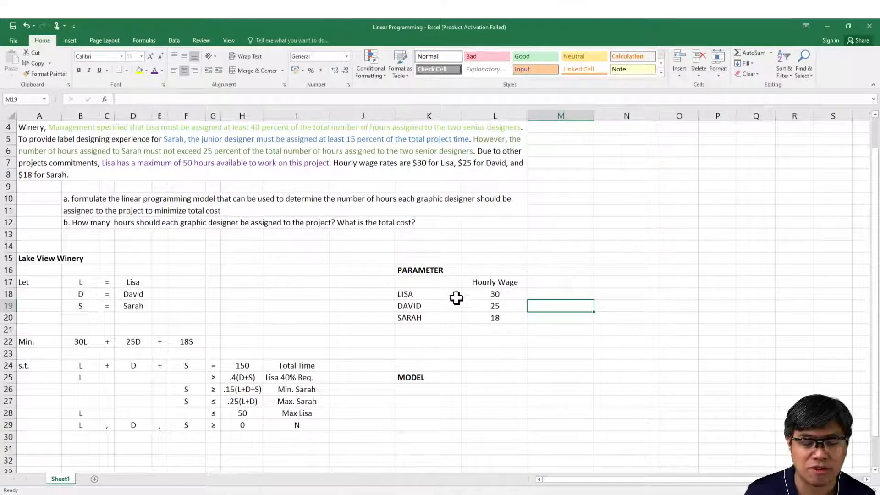
left_click(177, 494)
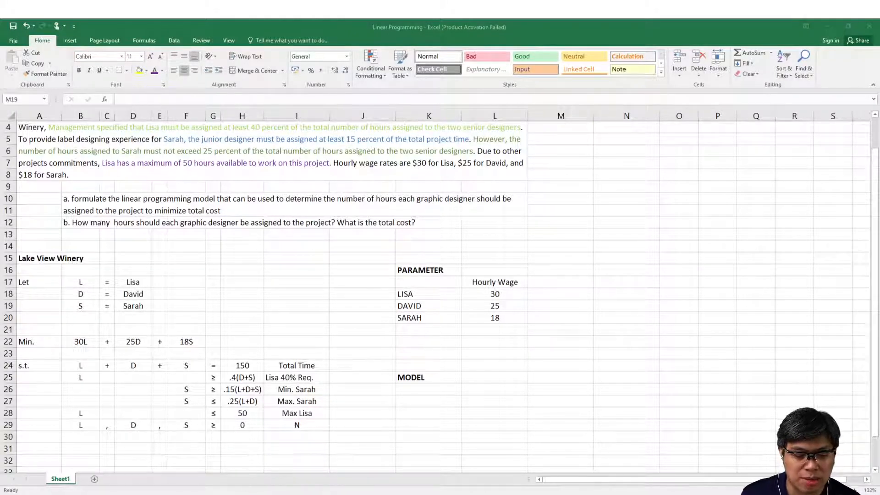
Step: Add the label Total Avail. Time in cell K22 and enter 150 beside it in L22
left_click(426, 344)
left_click(429, 340)
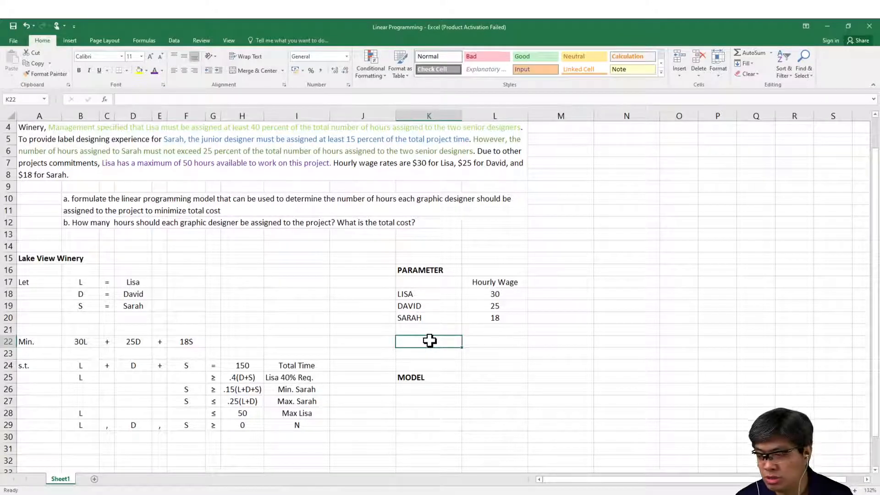
type("Total")
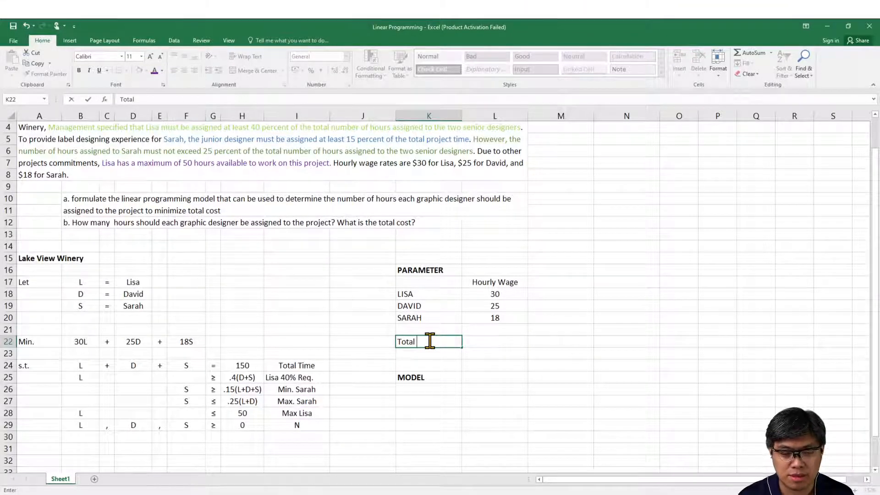
type("Avail. Ti")
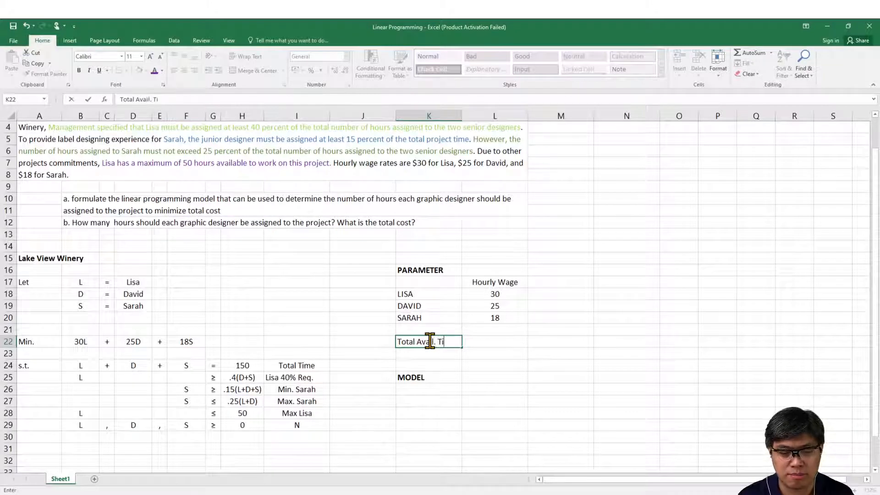
type("me")
key("Return")
key("Up")
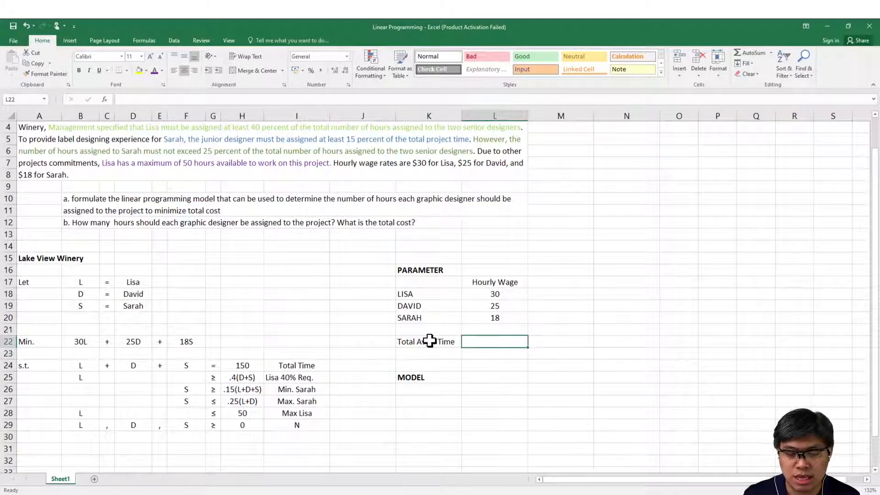
type("150")
key("Return")
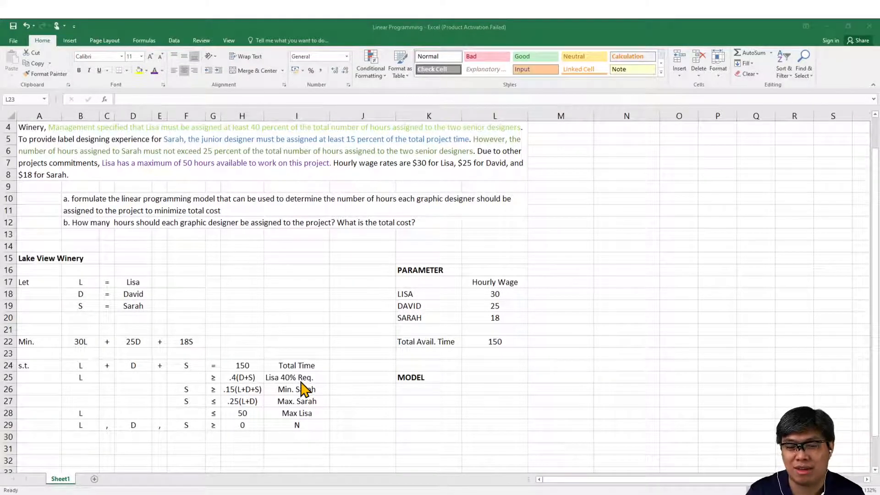
Step: Add a Max Time column header in cell M17 and enter .4 in M18 for the first designer
left_click(540, 281)
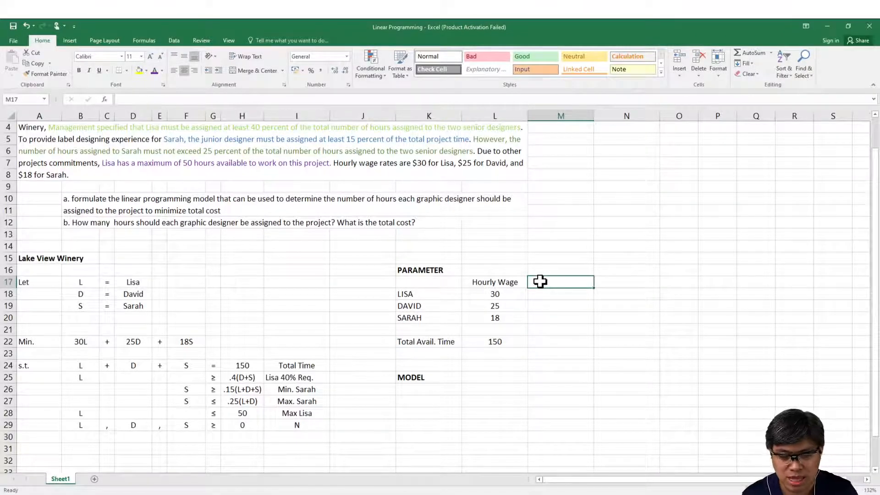
type("Max Time")
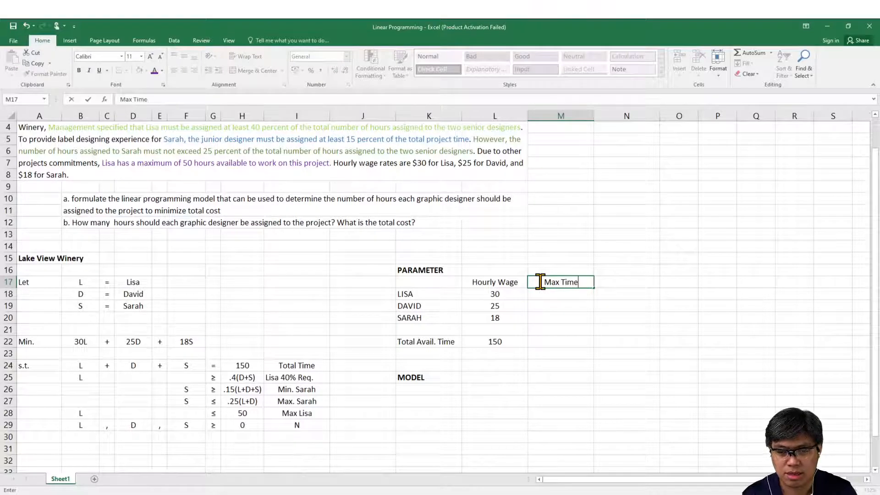
key("Return")
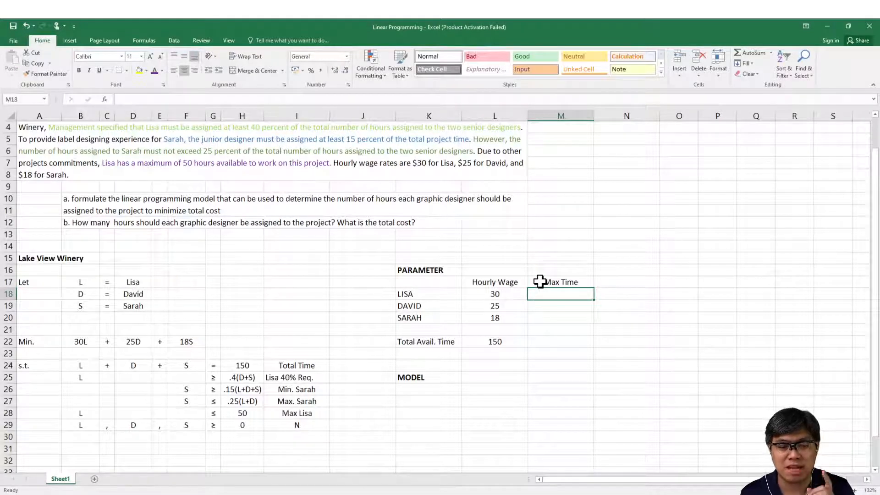
type(".4")
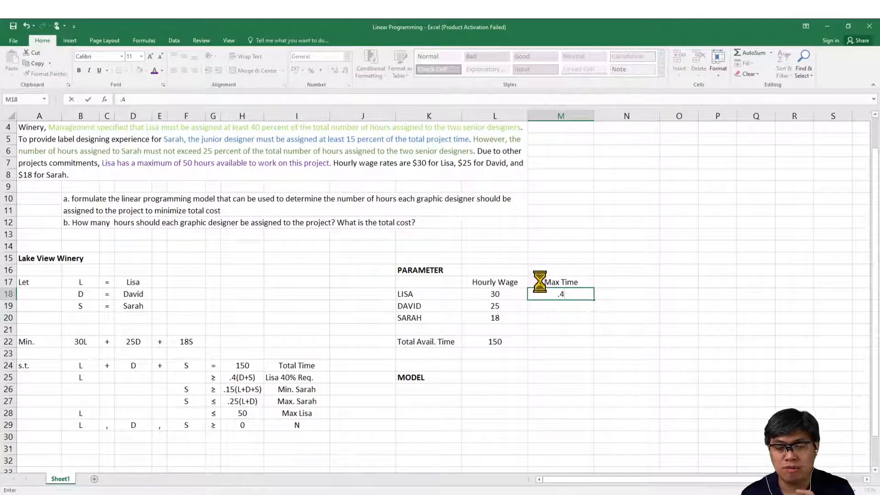
key("Return")
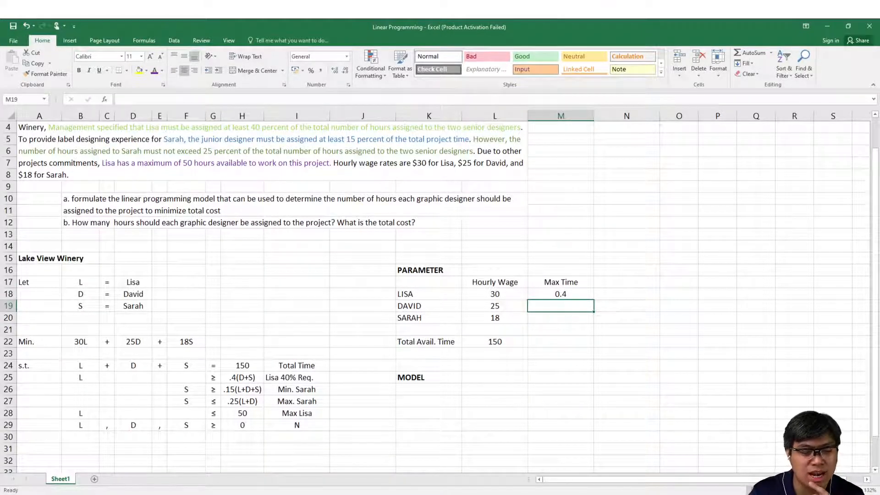
left_click(187, 492)
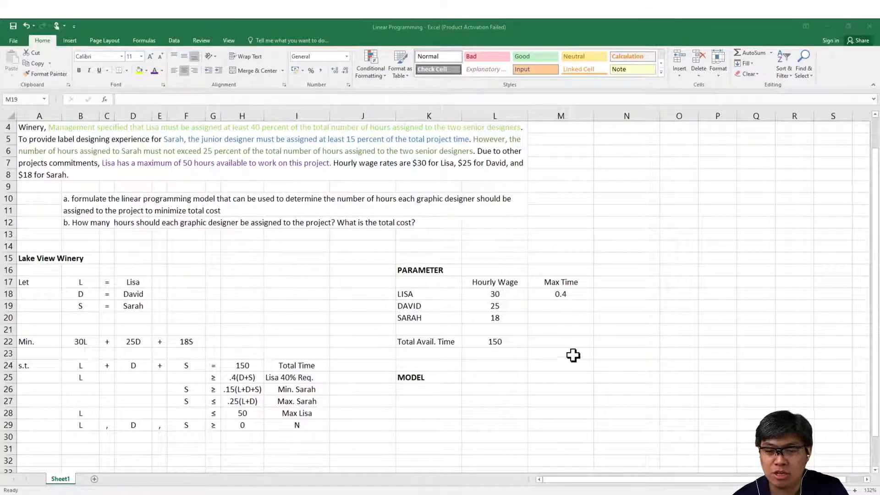
Step: Add a Min Time column header in cell N17 of the parameter table
left_click(635, 282)
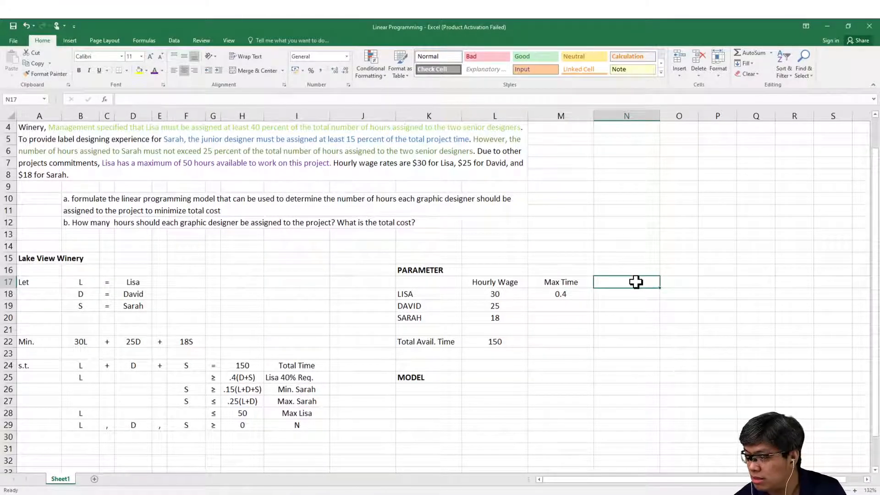
type("Min")
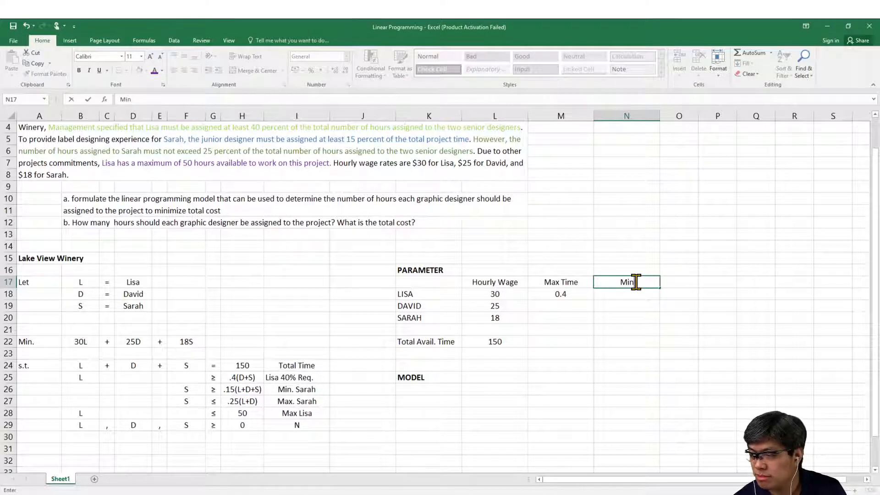
type(" Time")
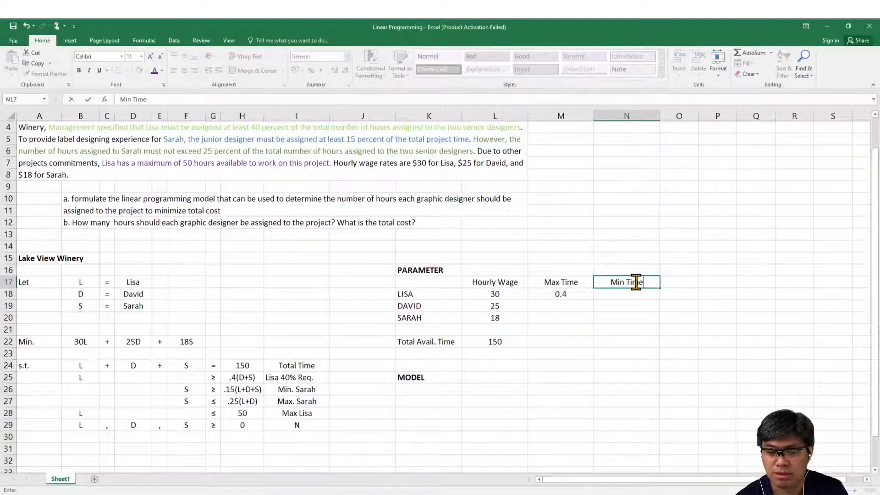
key("Return")
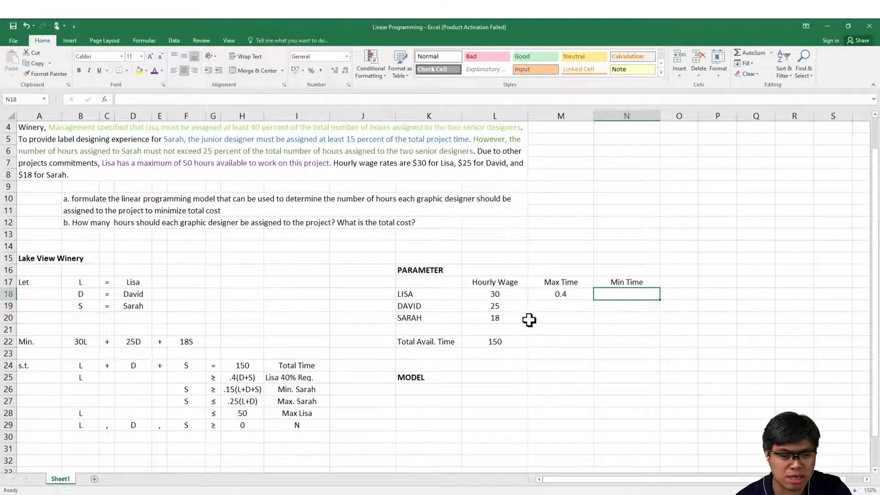
Step: Enter .15 as the junior designer's Min Time in N20 and .25 as the Max Time in M20
left_click(620, 316)
type(".15")
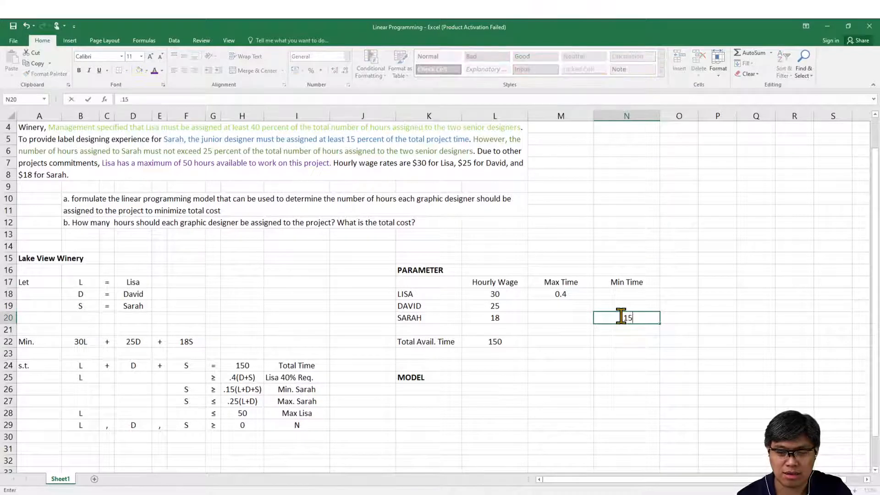
key("Return")
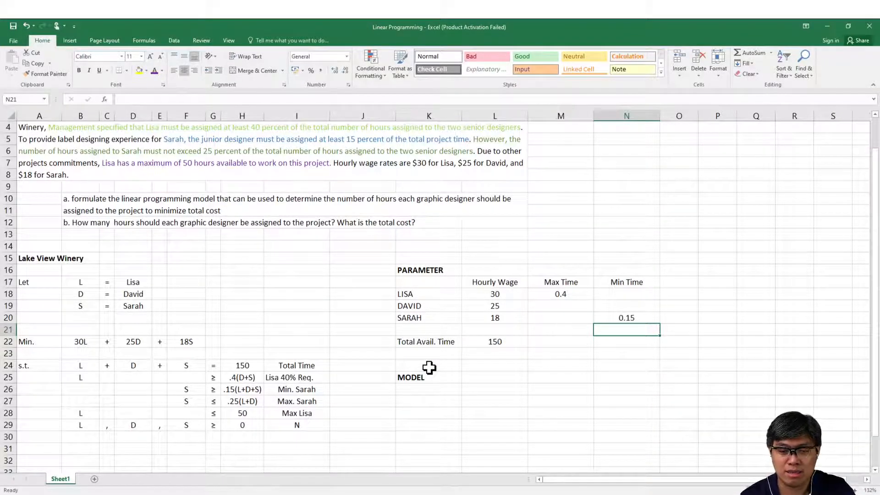
key("Up")
key("Left")
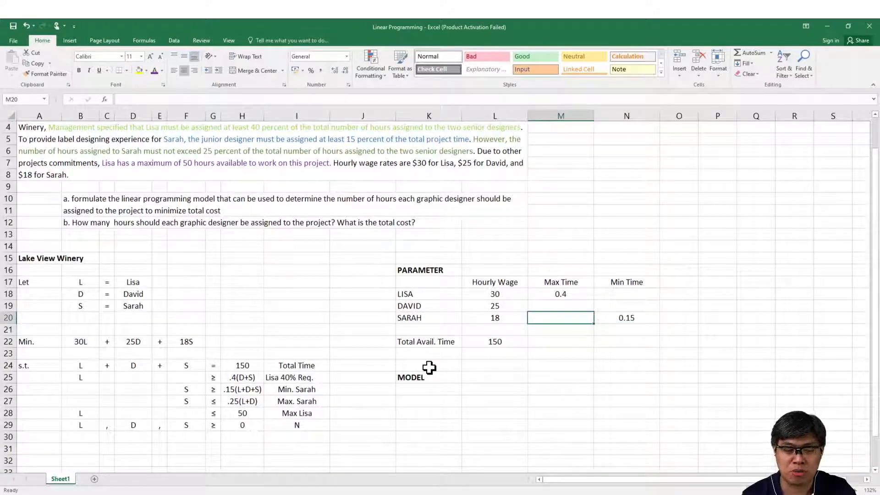
type(".25")
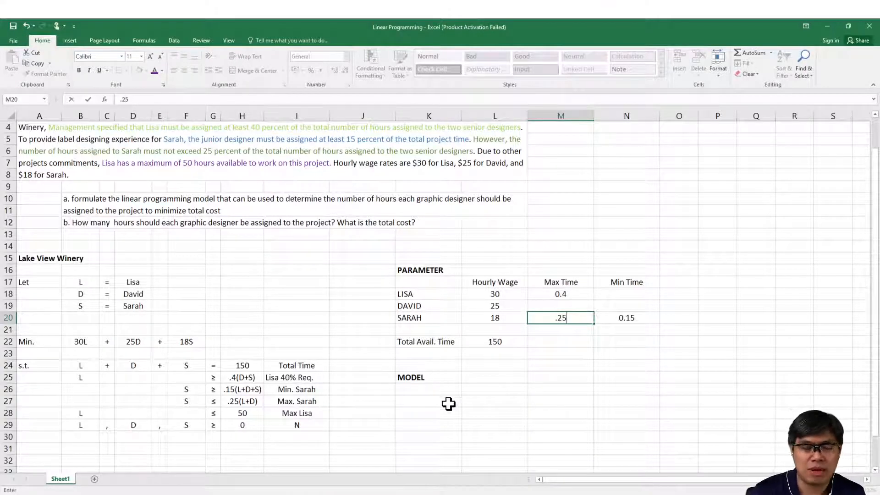
left_click(184, 494)
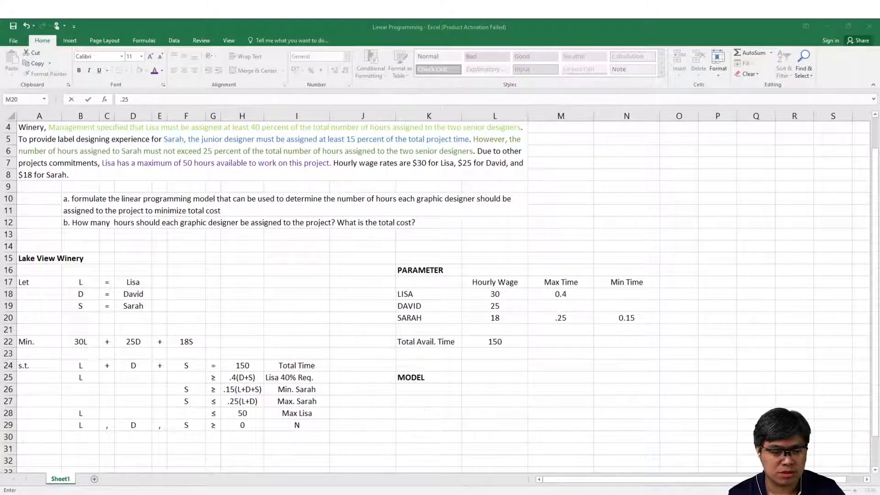
key("Escape")
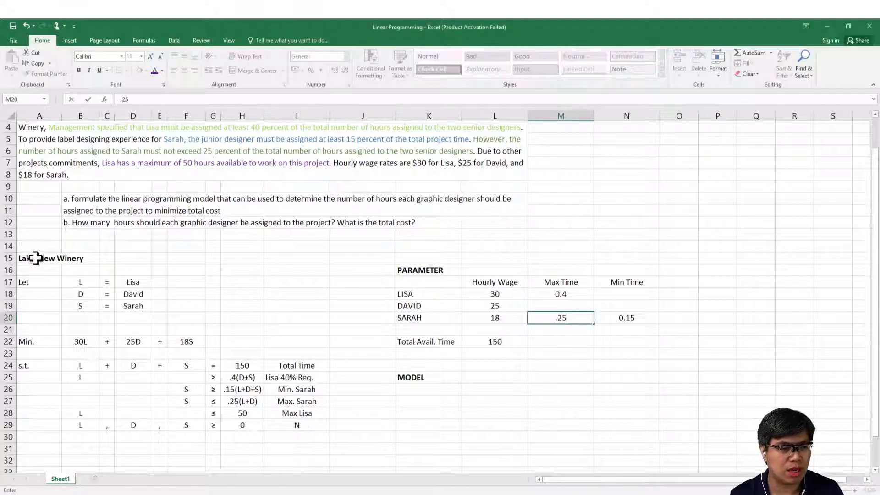
Step: Extend the parameter table header in M17 to read Max Time of Seniors
left_click_drag(34, 257, 613, 453)
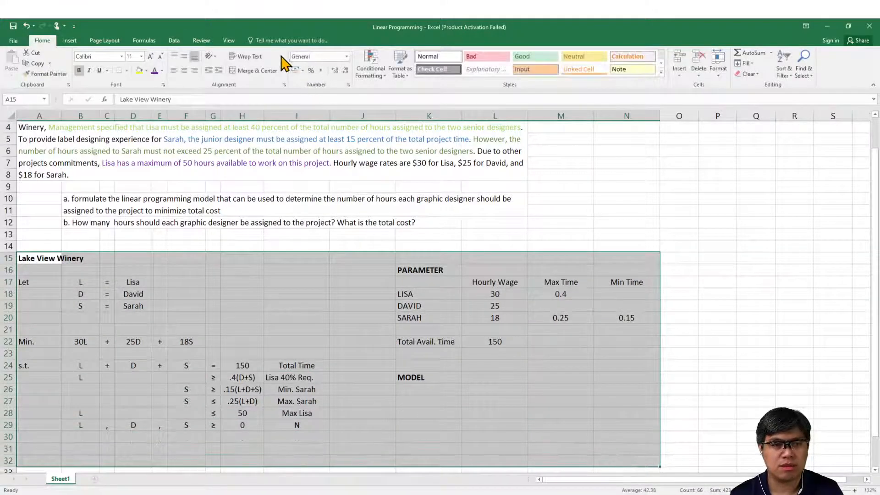
left_click(229, 40)
left_click(226, 64)
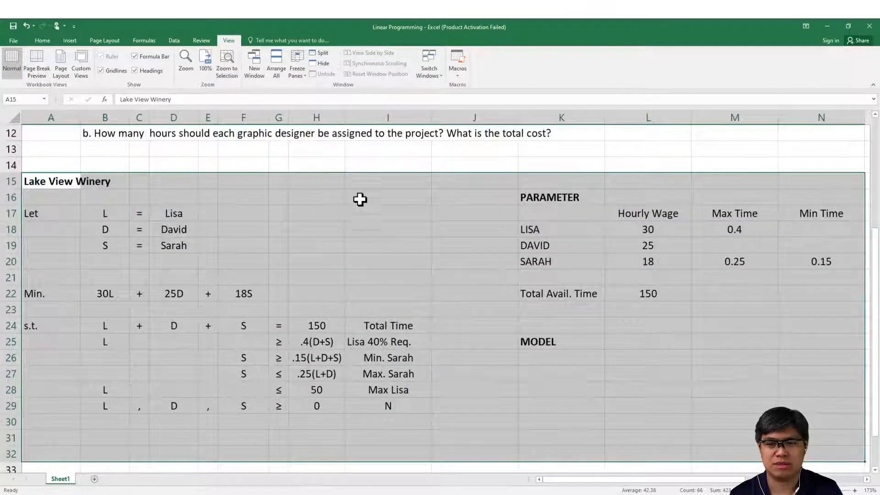
left_click(291, 494)
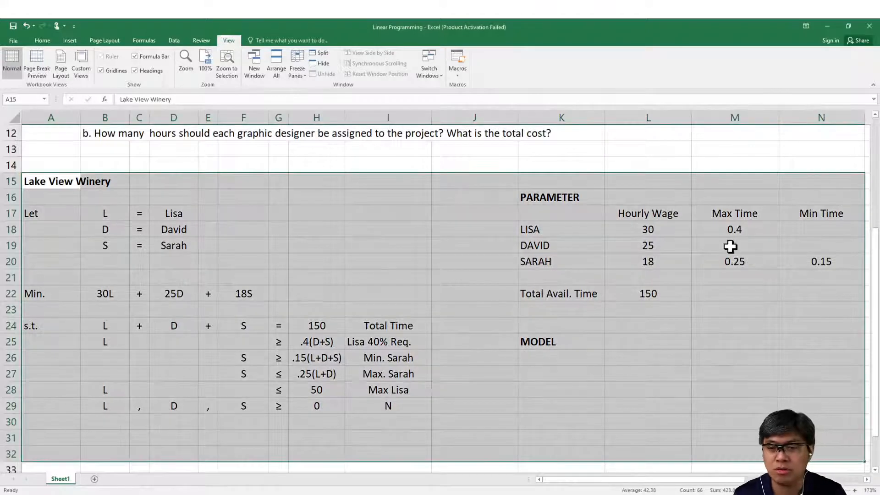
left_click(714, 249)
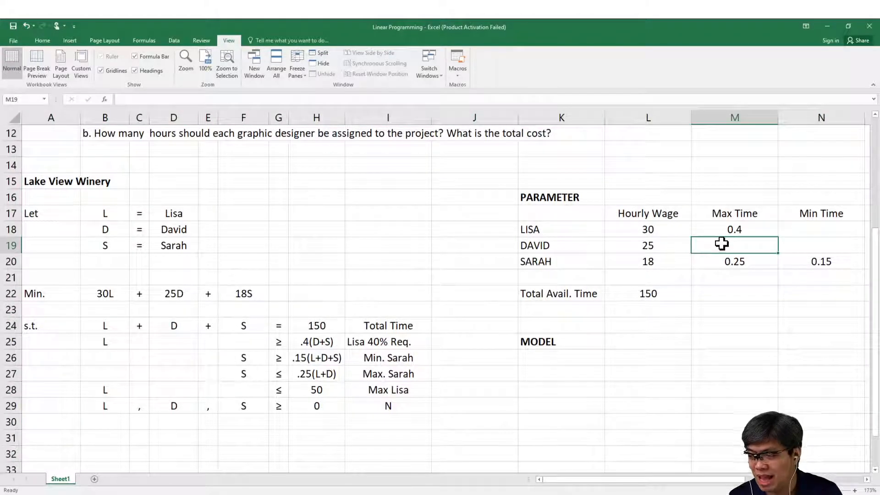
left_click(732, 216)
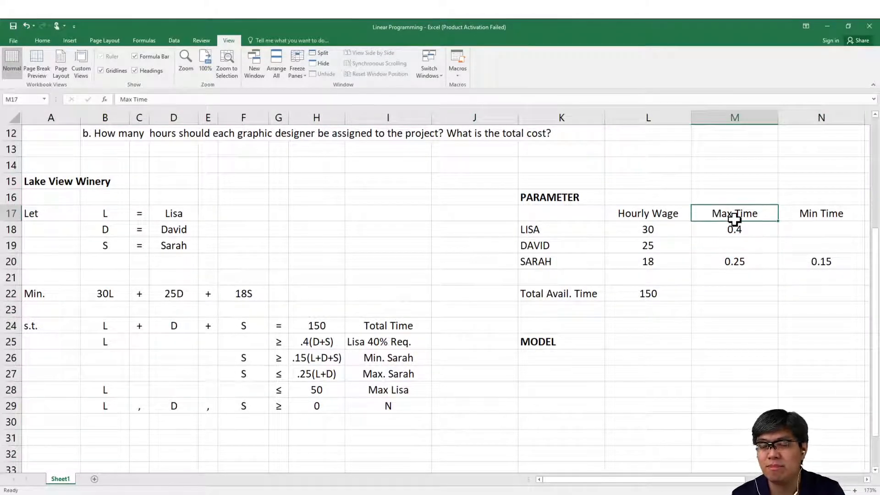
left_click(227, 100)
type("of ")
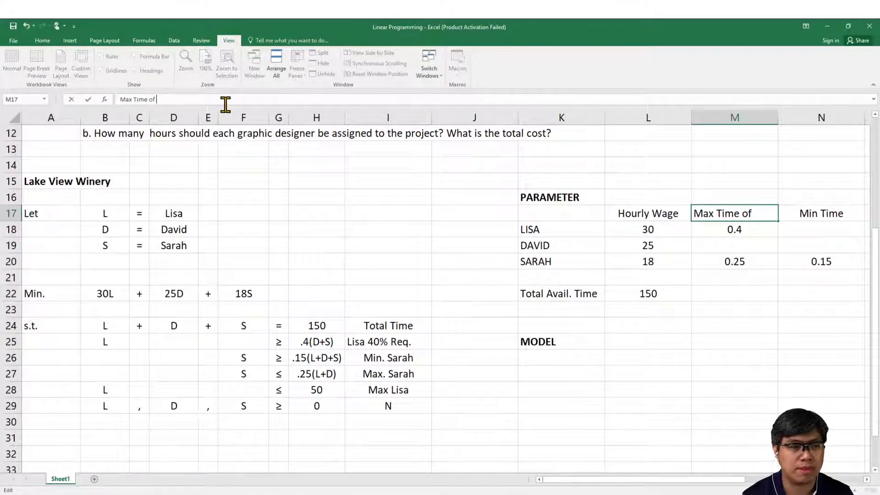
type("Seniors")
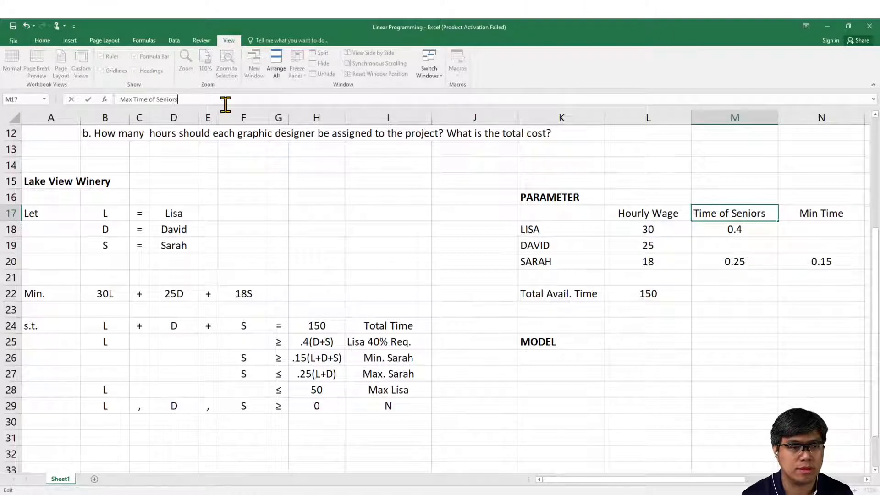
key("Return")
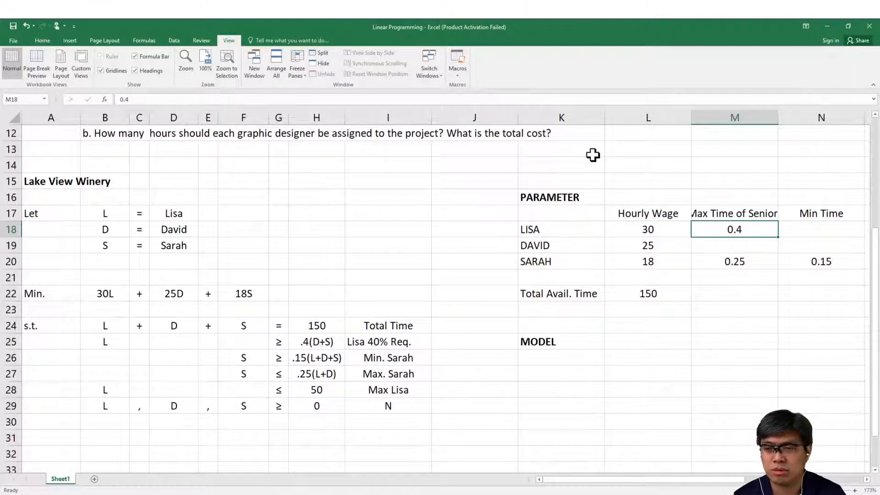
Step: Shorten the header in M17 to Max Seniors by removing the words Time of
left_click(725, 214)
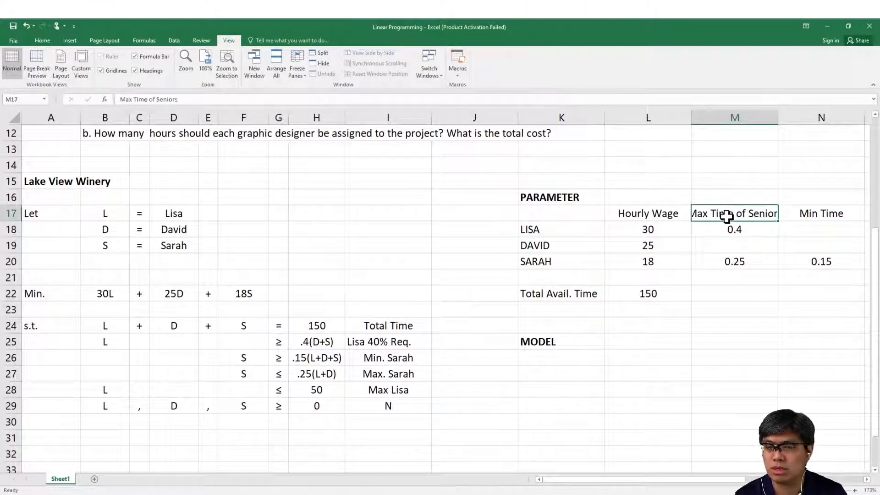
left_click(141, 99)
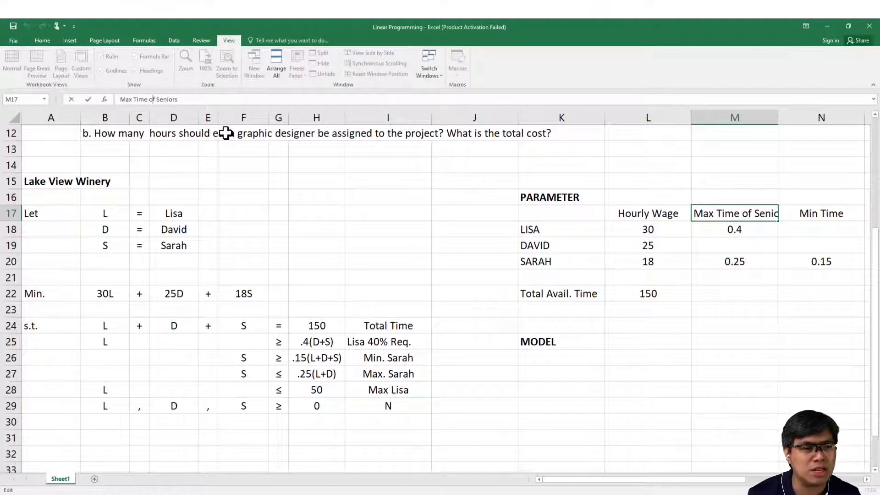
key("BackSpace")
key("BackSpace")
key("BackSpace")
key("BackSpace")
key("Return")
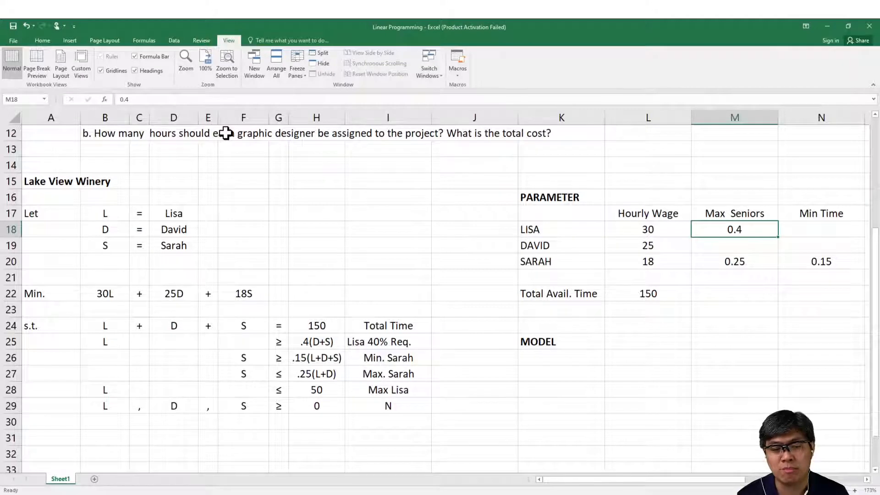
Step: Change the Min Time header in N17 to Min Total
key("Right")
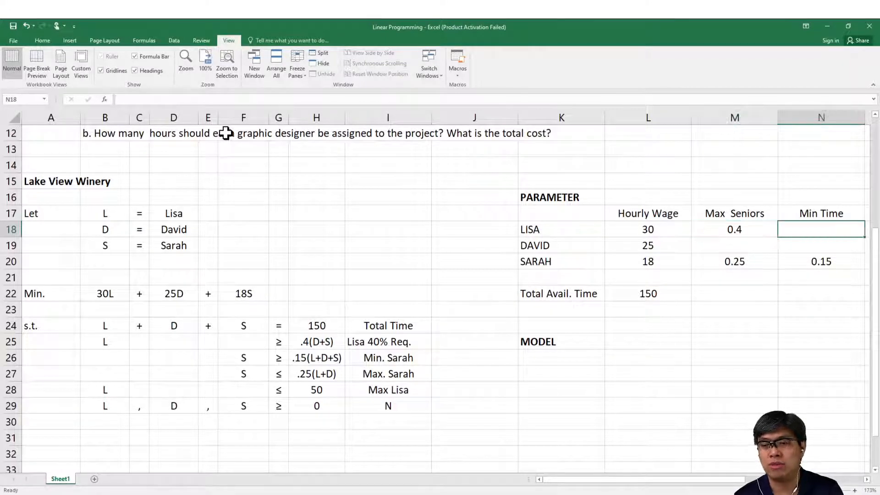
key("Up")
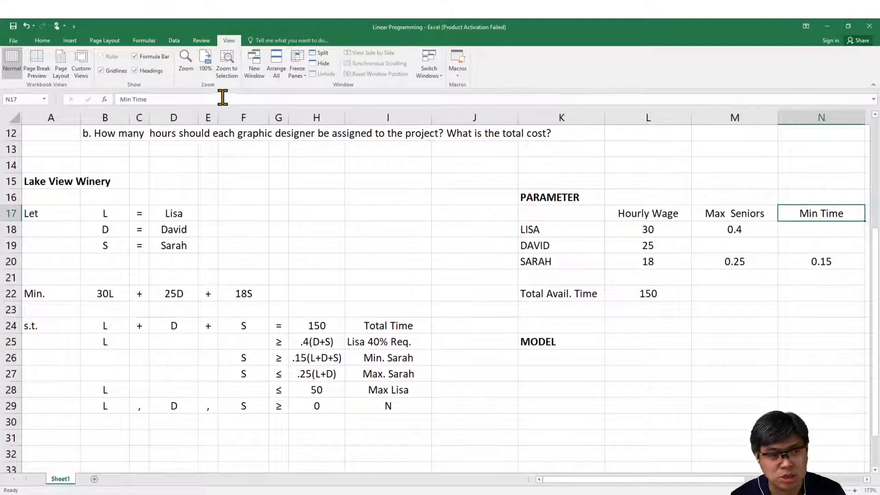
left_click(192, 101)
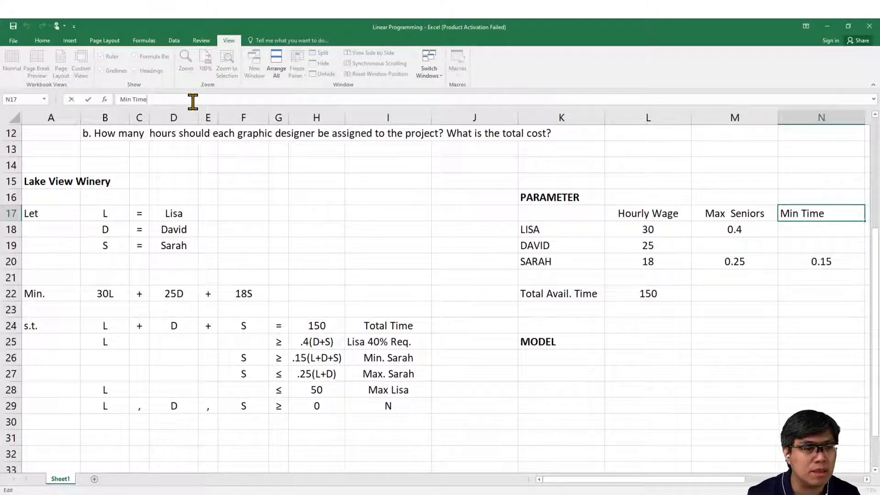
key("BackSpace")
key("BackSpace")
key("BackSpace")
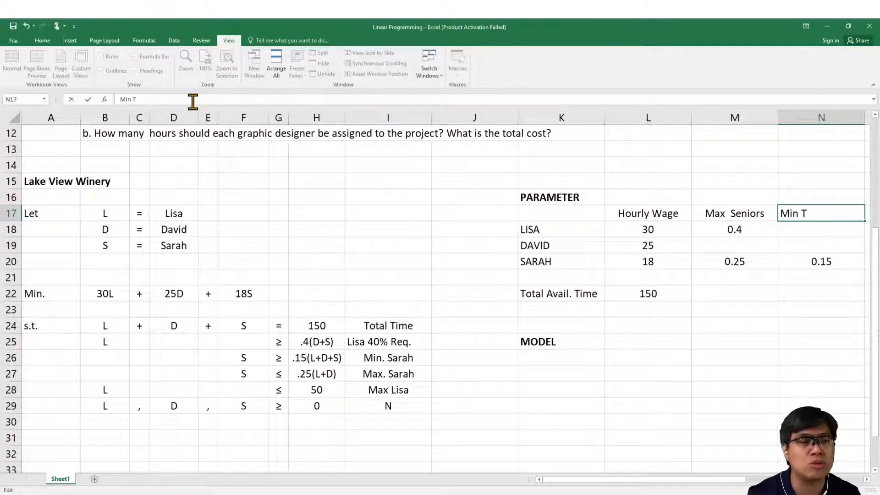
type("otal")
key("Return")
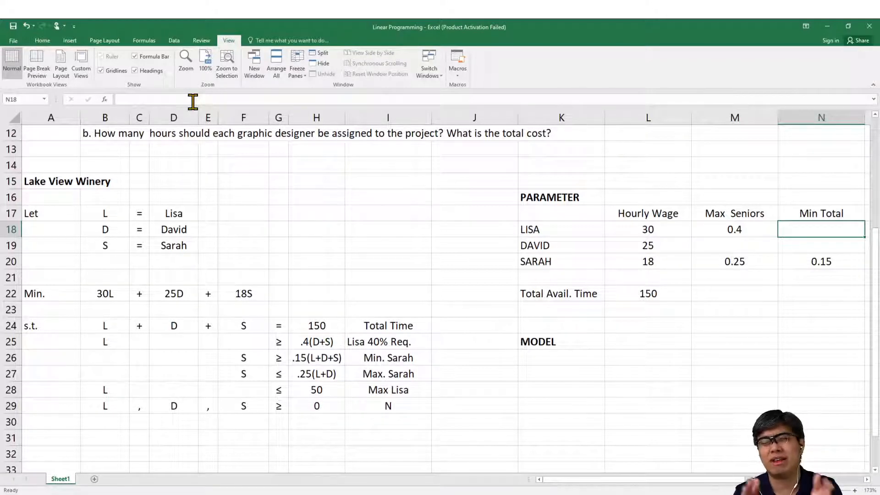
Step: Change the right-hand side of the 40% requirement constraint in H25 to .4(D+L)
left_click(206, 64)
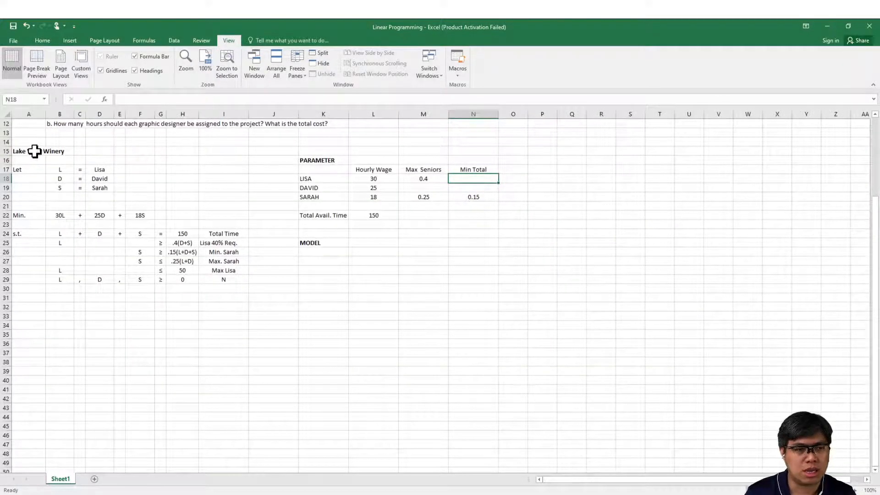
left_click_drag(34, 151, 547, 279)
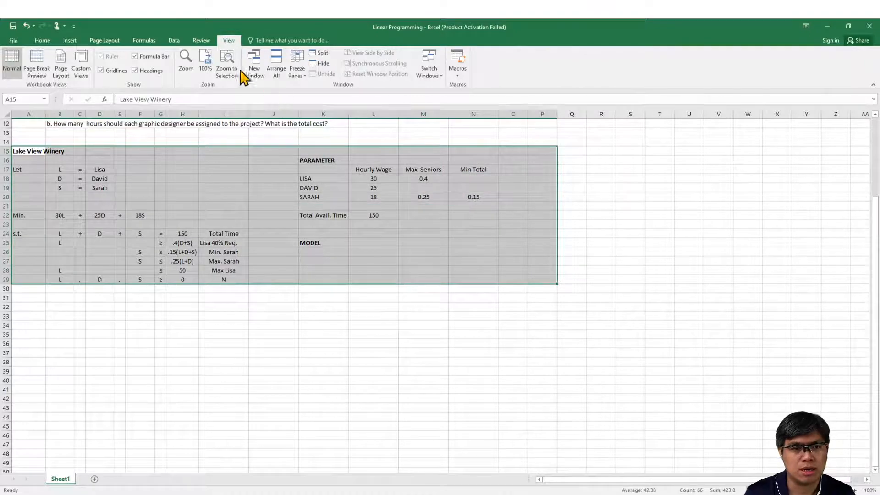
left_click(235, 69)
left_click_drag(279, 335, 367, 345)
left_click(230, 345)
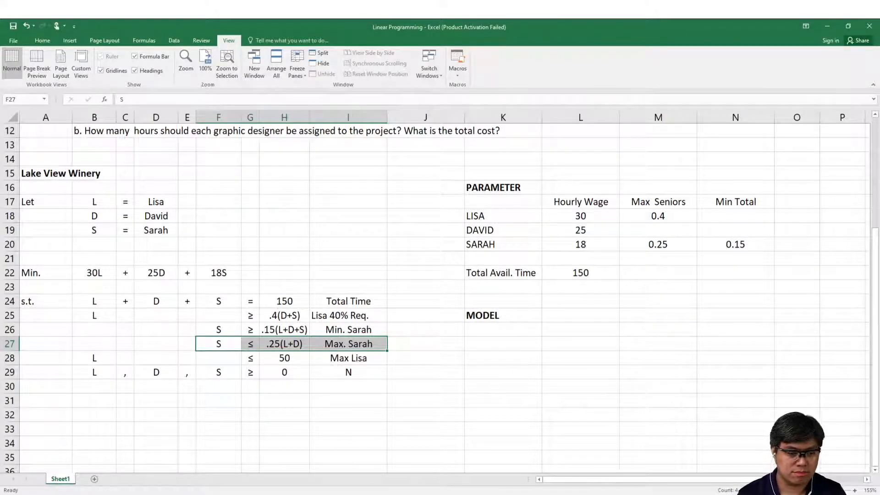
left_click(198, 494)
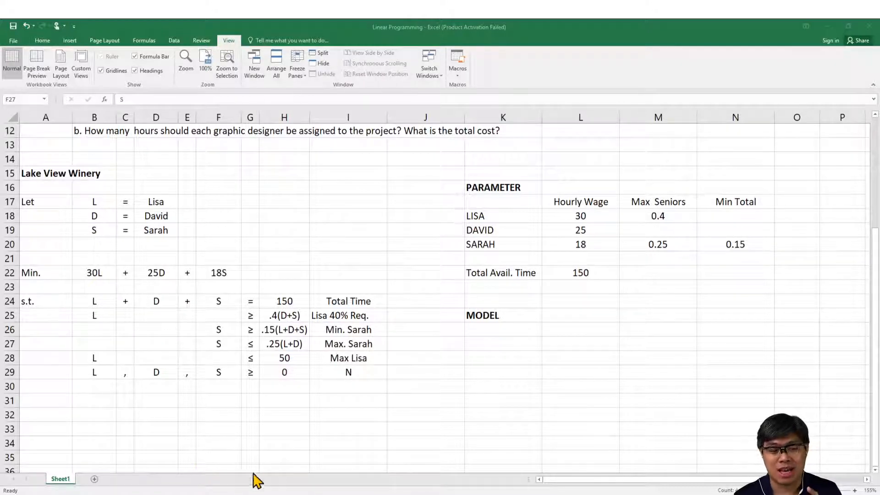
left_click(284, 316)
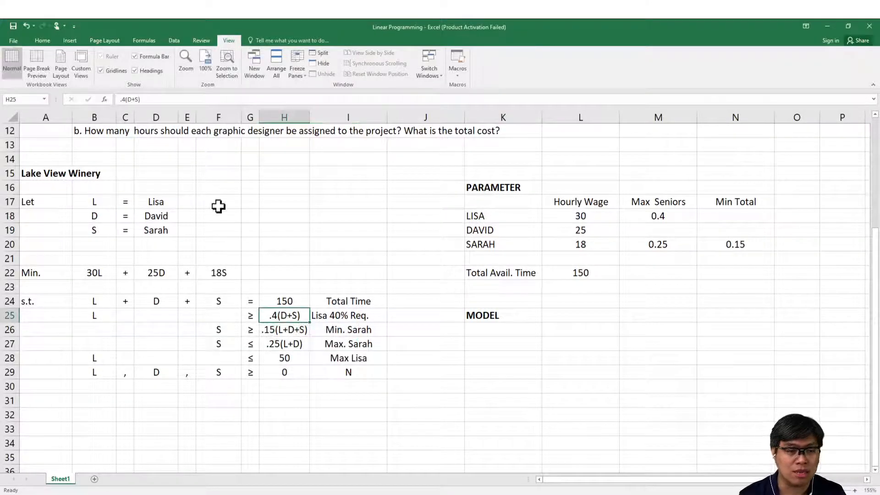
left_click(170, 100)
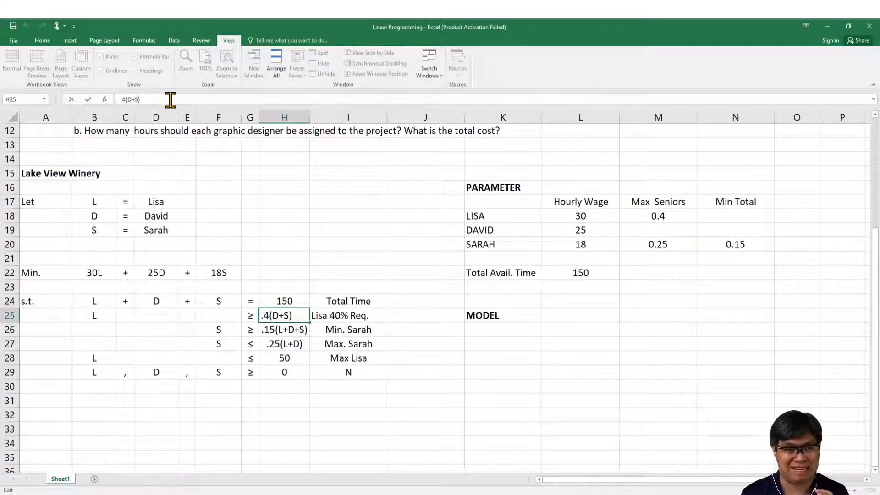
key("BackSpace")
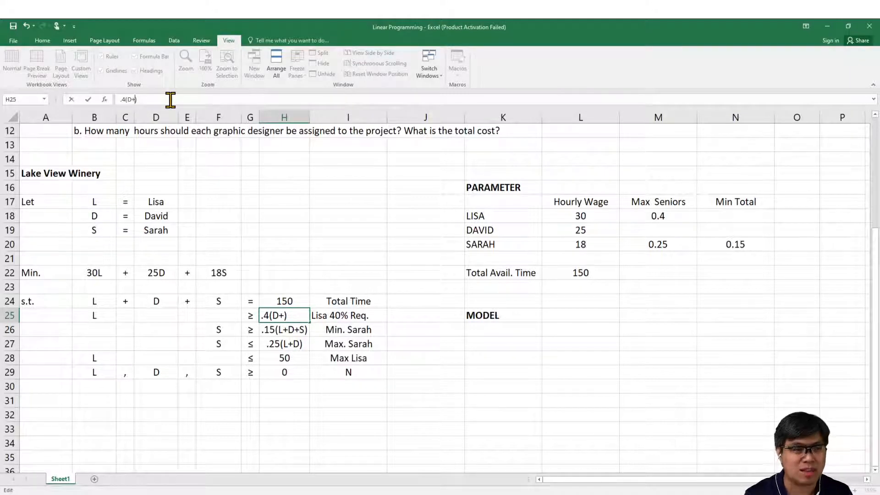
type("L")
key("Return")
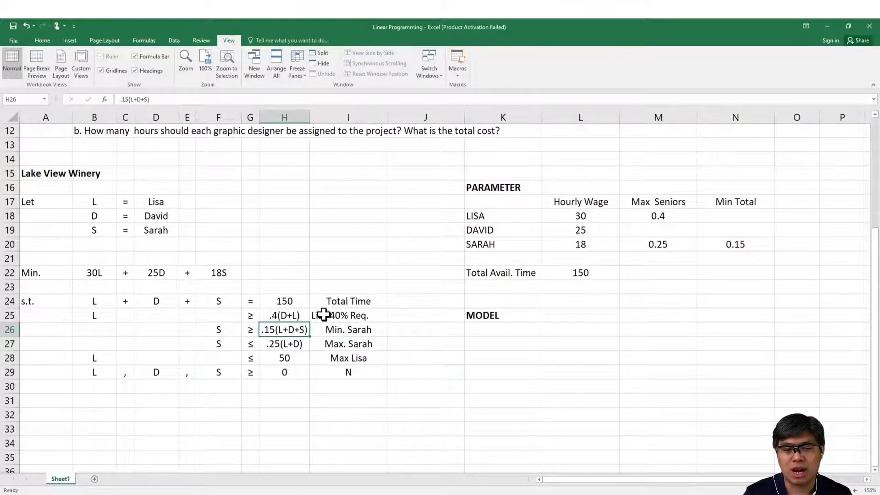
Step: Compare the right-hand sides of the constraints in H25 and H27 with the Max Seniors values in the parameter table
left_click_drag(335, 348, 222, 348)
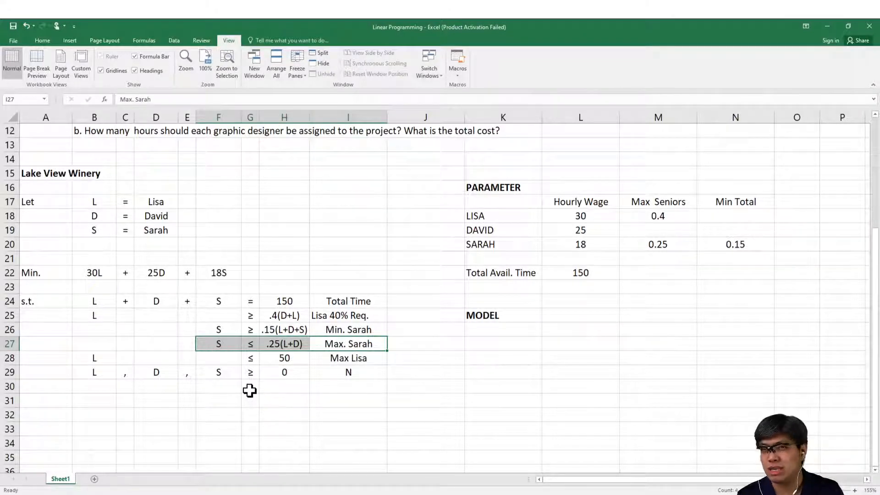
left_click(178, 493)
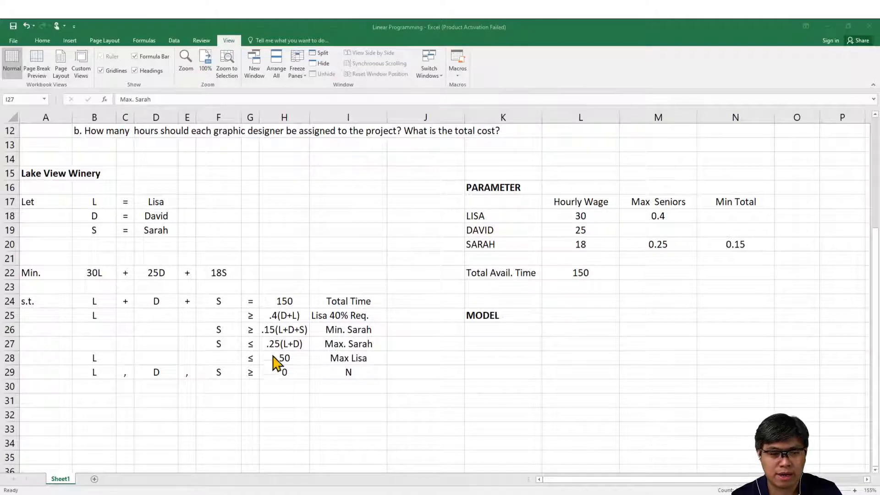
left_click(284, 344)
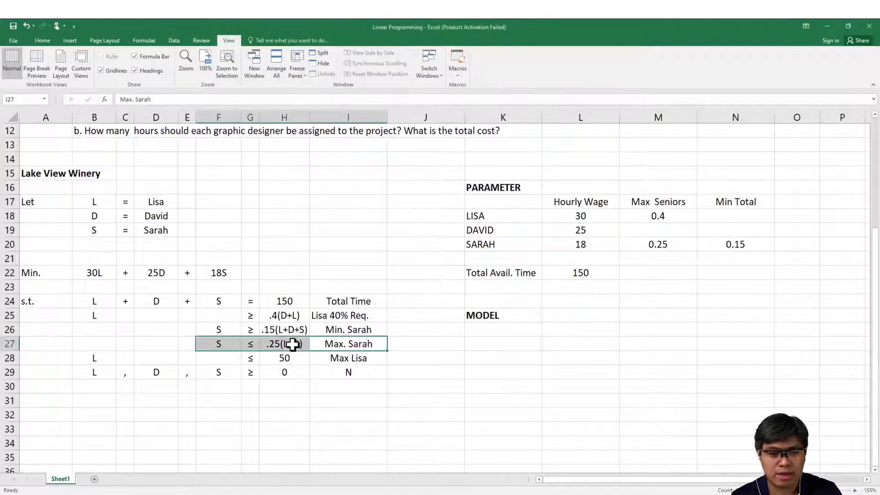
left_click(298, 315, "ctrl")
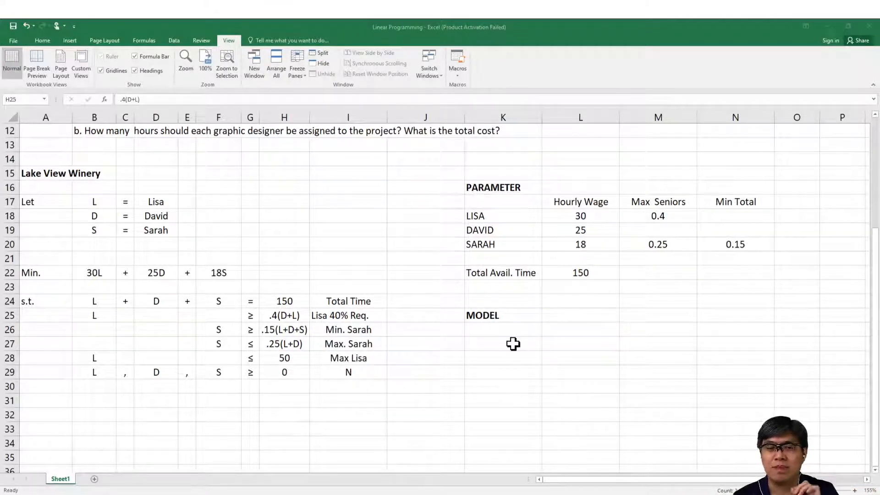
left_click(657, 236)
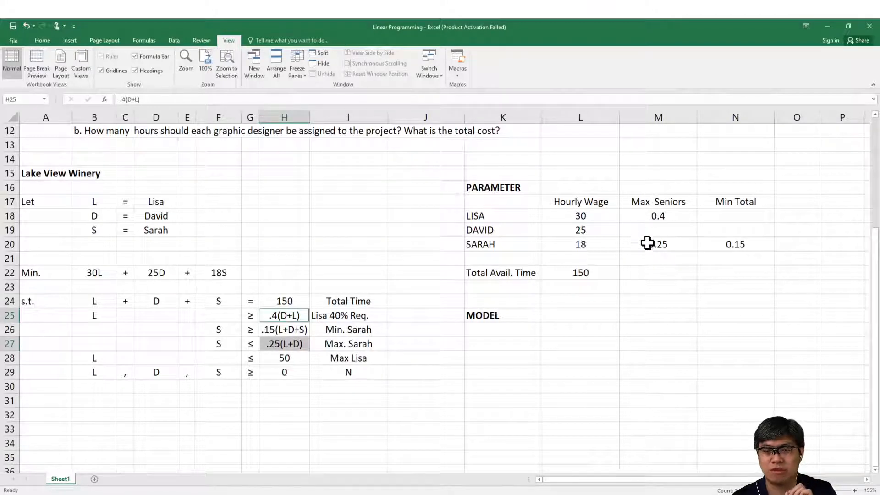
Step: Clear Sarah's values in M20:N20 and the Min Total header in N17 of the parameter table
left_click_drag(648, 243, 756, 243)
key("Delete")
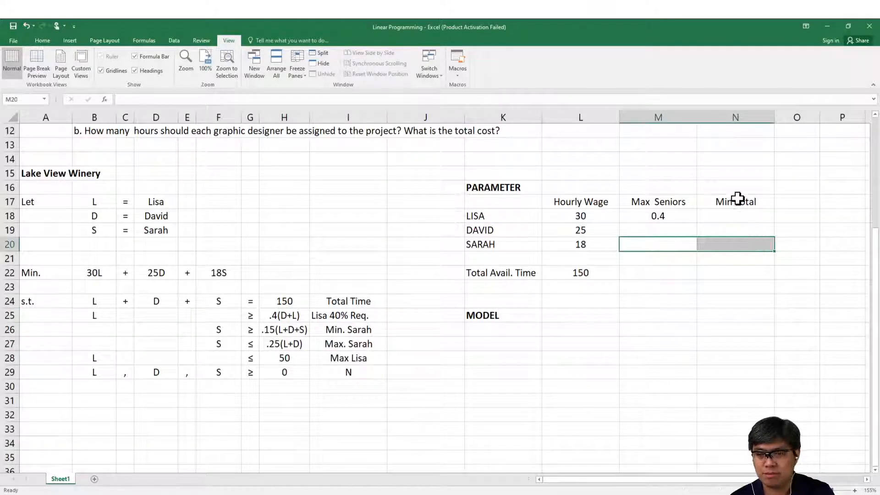
left_click_drag(737, 198, 743, 232)
key("Delete")
Step: Change the header in M17 of the parameter table to Min Seniors
left_click(641, 203)
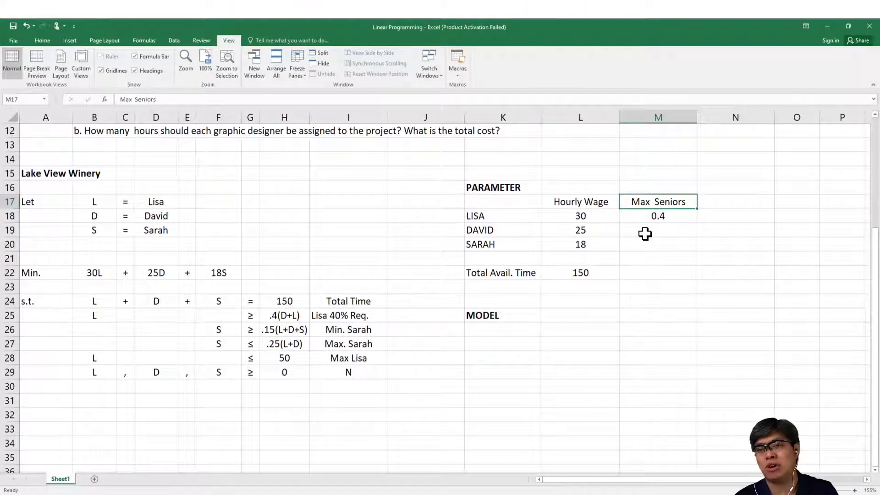
left_click(182, 102)
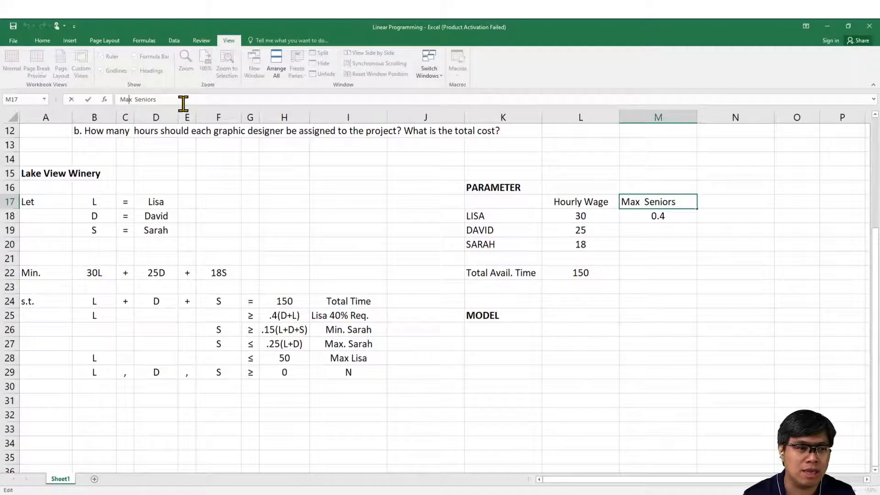
key("BackSpace")
key("BackSpace")
type("in")
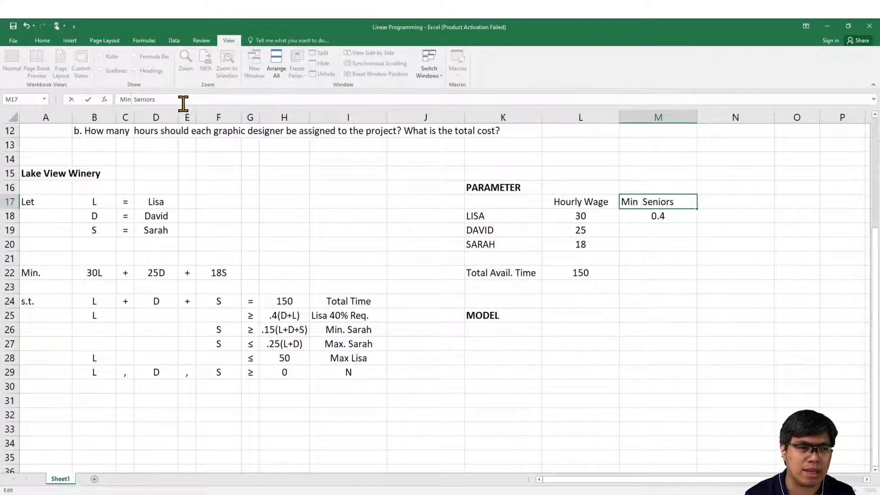
key("Return")
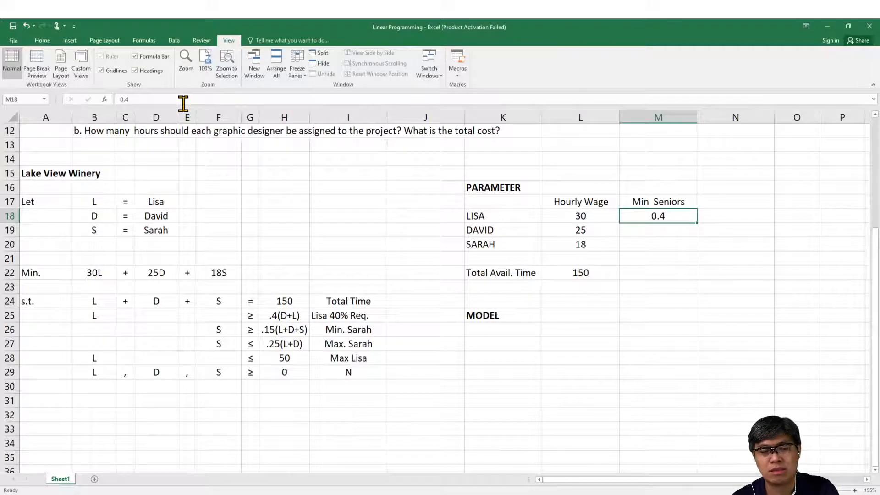
Step: Enter Total Time as the parameter table header in N17
key("Right")
key("Up")
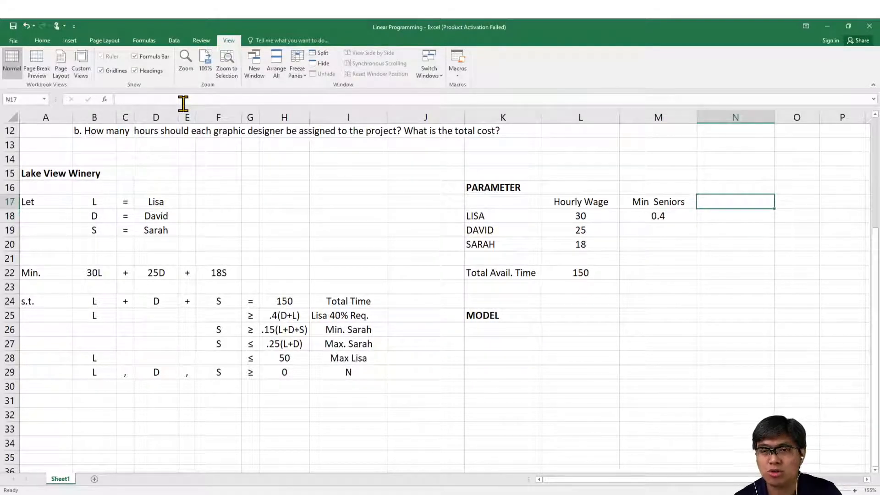
type("Total")
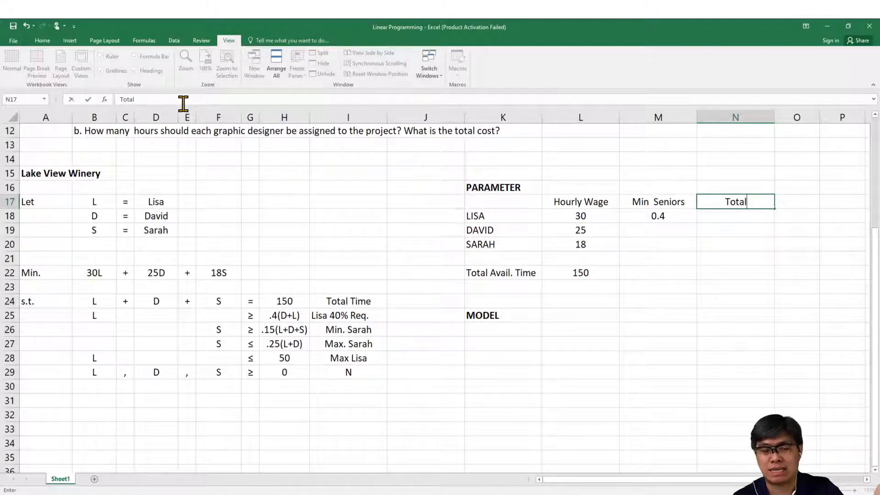
key("Return")
type("t")
key("BackSpace")
key("BackSpace")
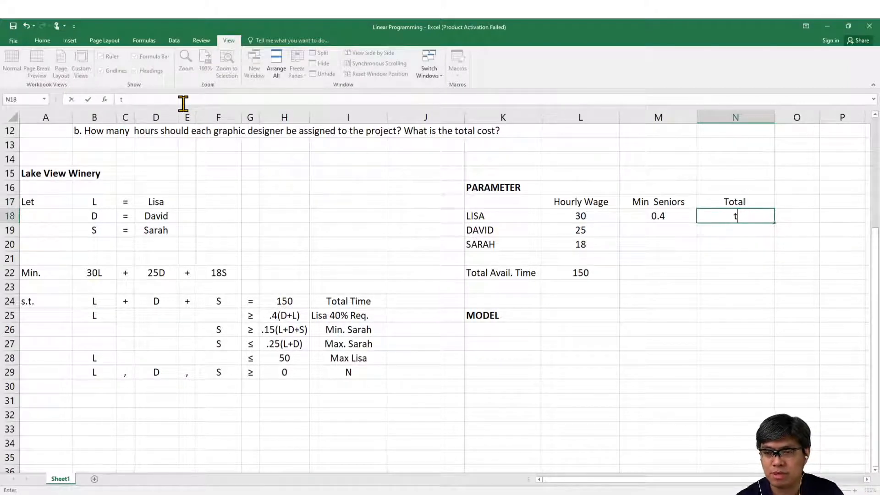
key("Up")
type("Total Time")
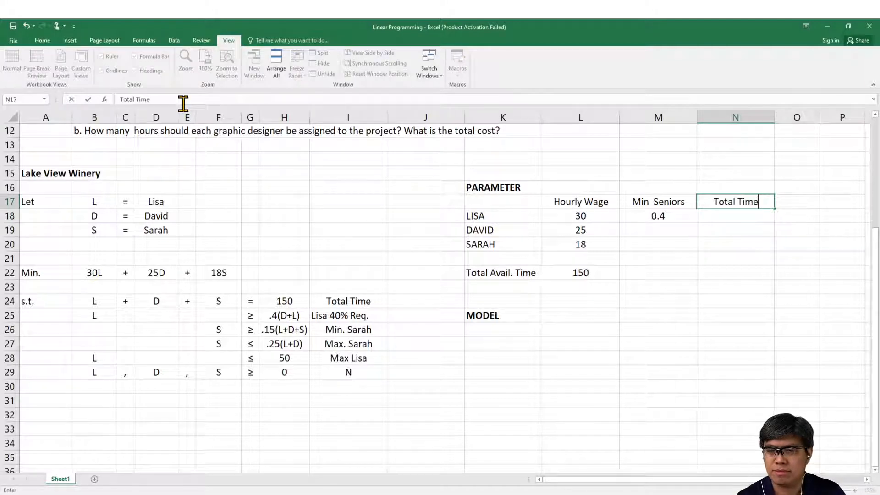
key("Return")
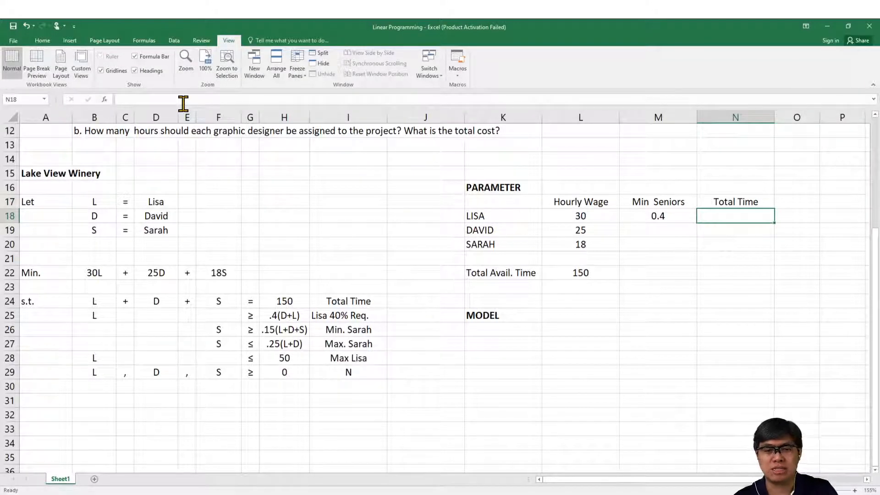
Step: Enter 0.15 as Sarah's Total Time value in N20
key("Down")
key("Down")
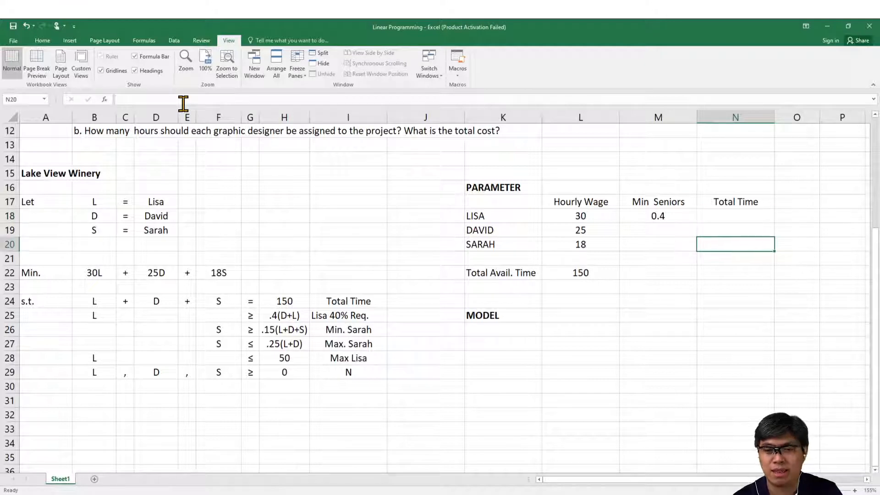
type(".15")
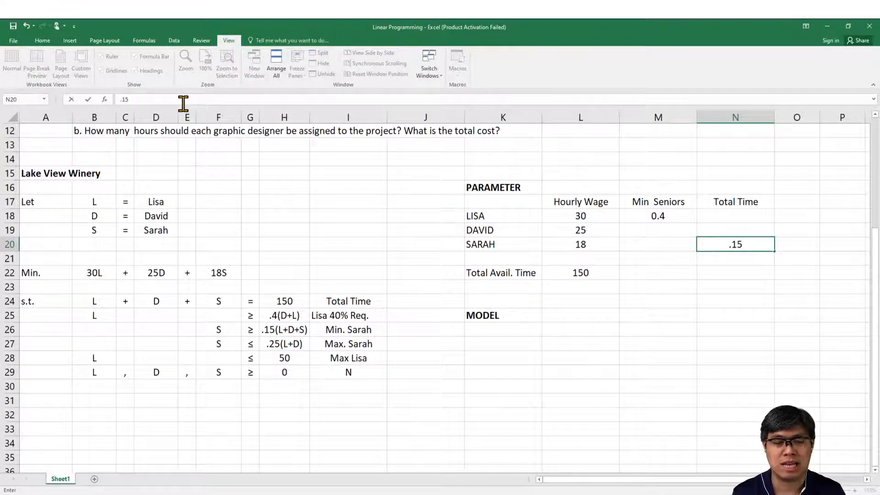
key("Return")
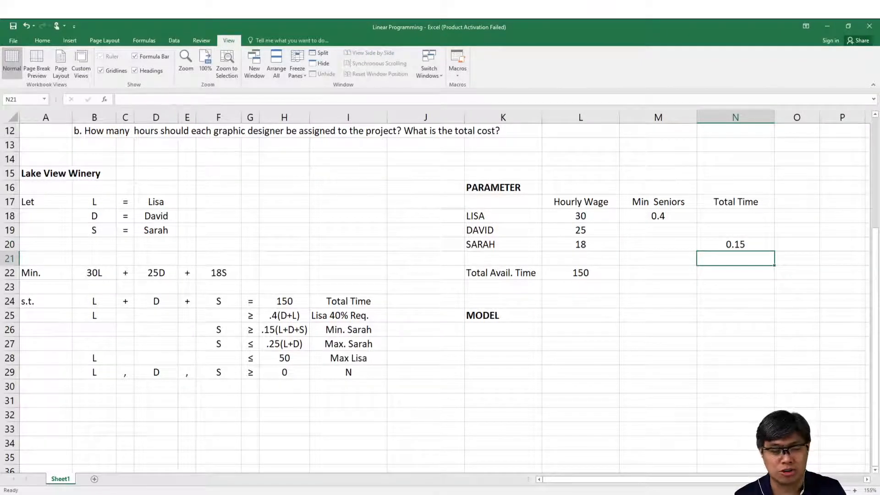
Step: Check the Lisa 40% requirement and Max. Sarah constraints in rows 25 and 27 against the Min Seniors parameter
left_click(168, 494)
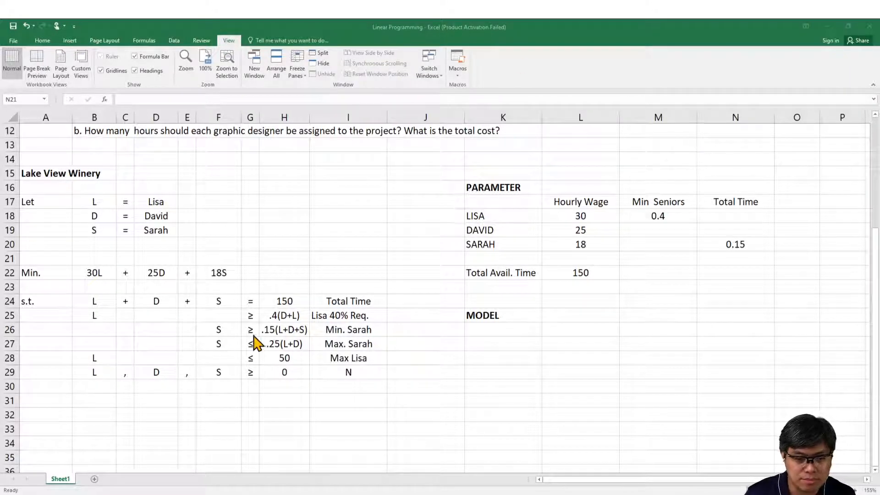
left_click(218, 346)
left_click_drag(218, 346, 338, 342)
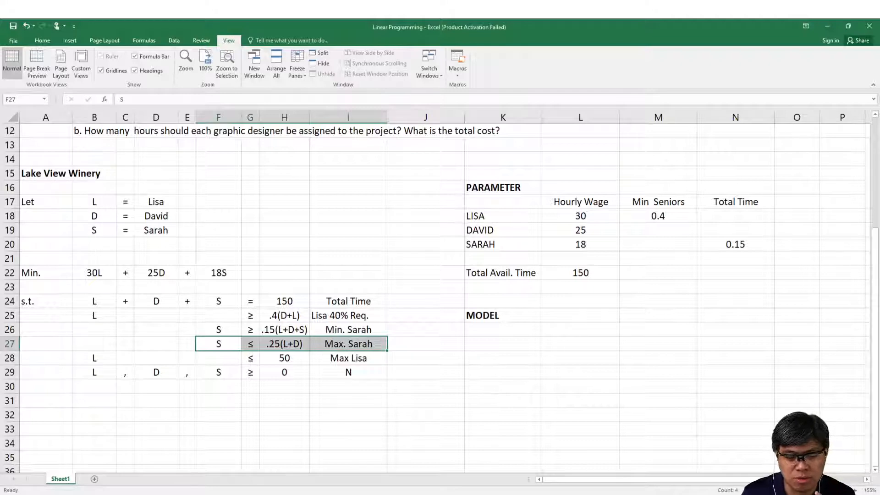
left_click(193, 494)
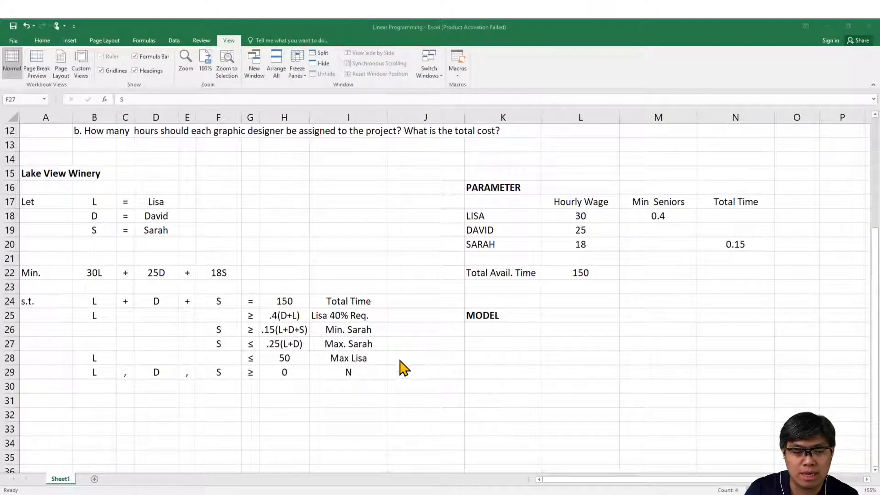
left_click(344, 344)
left_click_drag(357, 316, 217, 315)
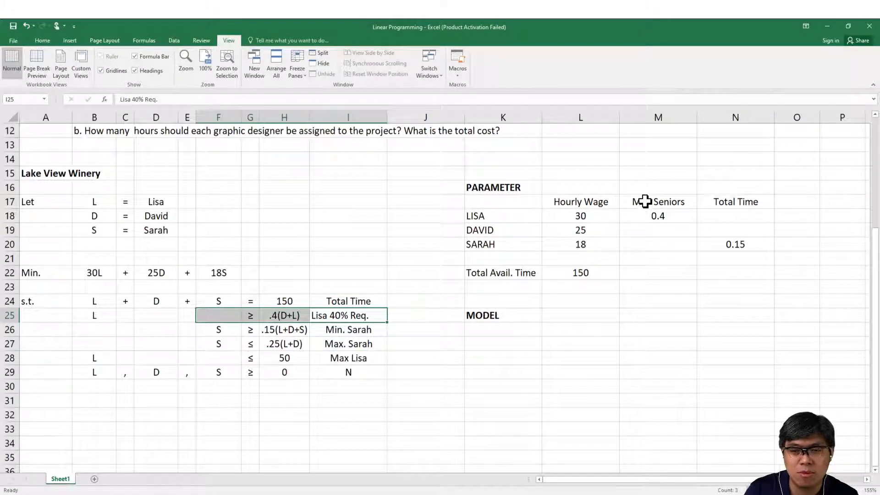
left_click_drag(644, 200, 654, 216)
left_click_drag(345, 344, 222, 342)
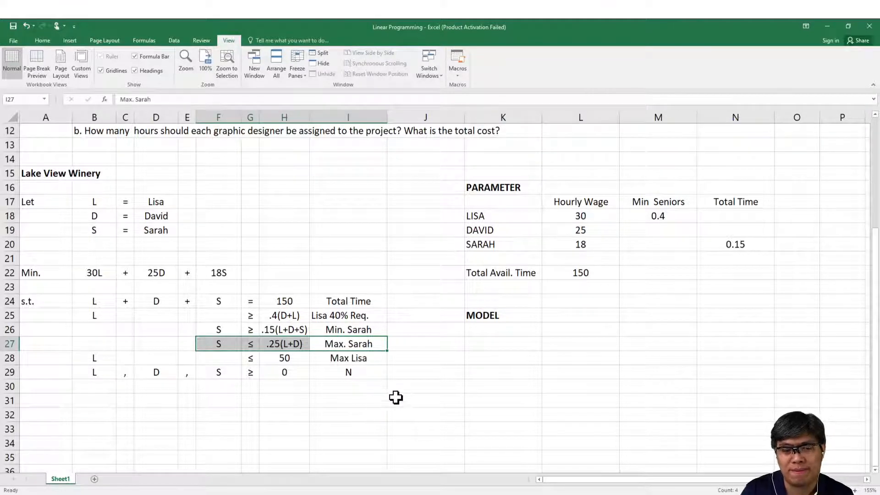
Step: Add a Max Seniors header to the parameter table in O17
left_click(799, 204)
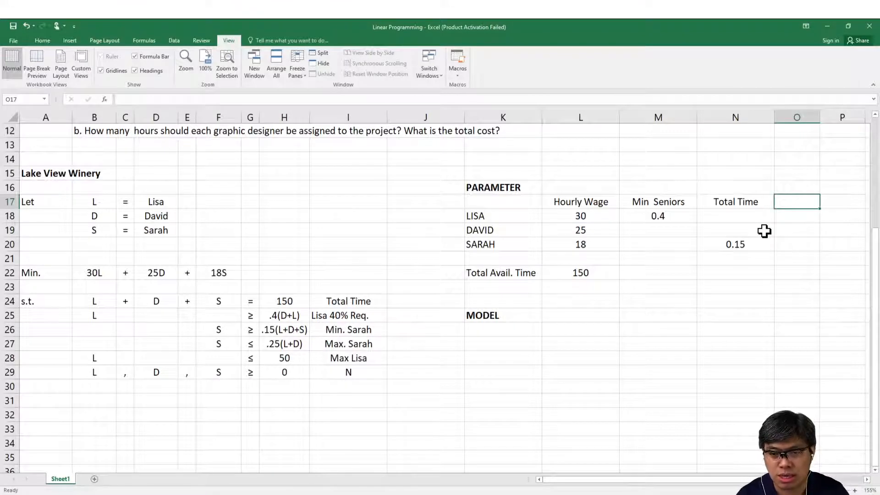
type("Max Seni")
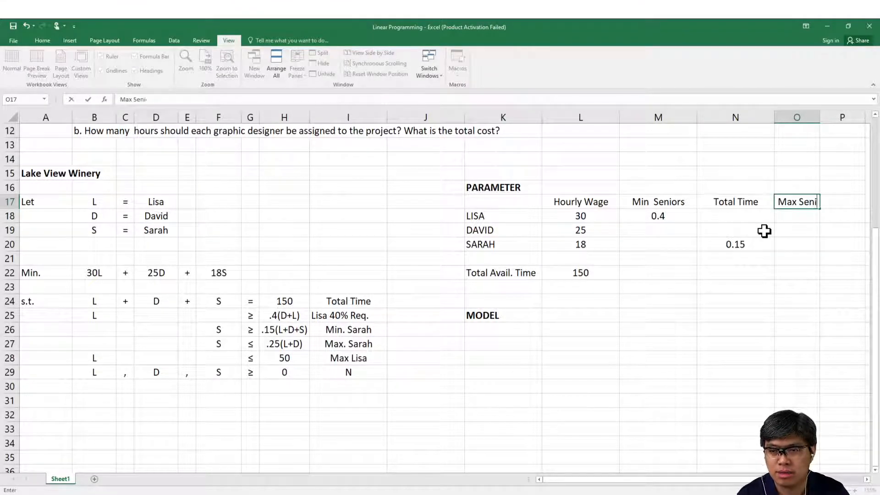
type("ors")
key("Return")
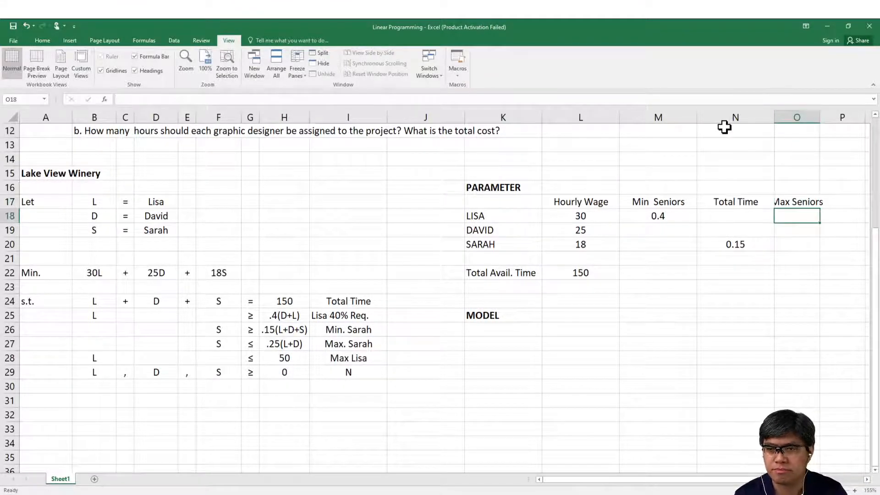
Step: Set the width of columns N and O to 15
left_click_drag(728, 118, 785, 115)
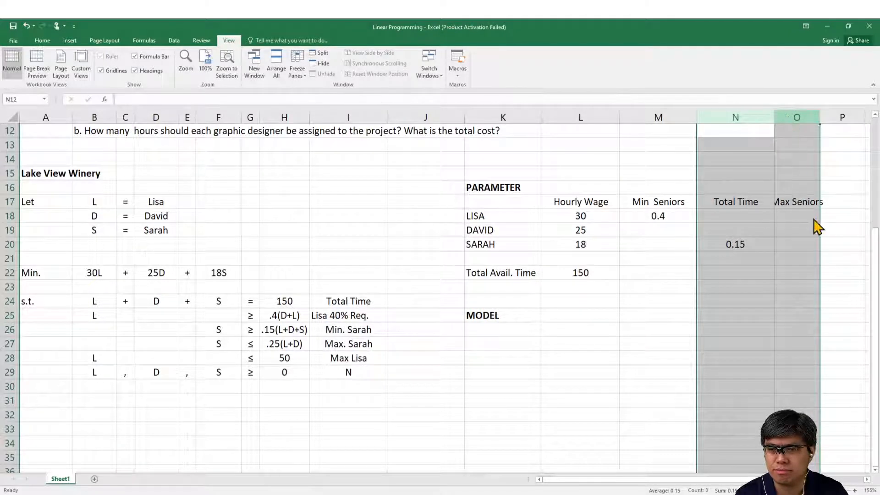
type("15")
key("Return")
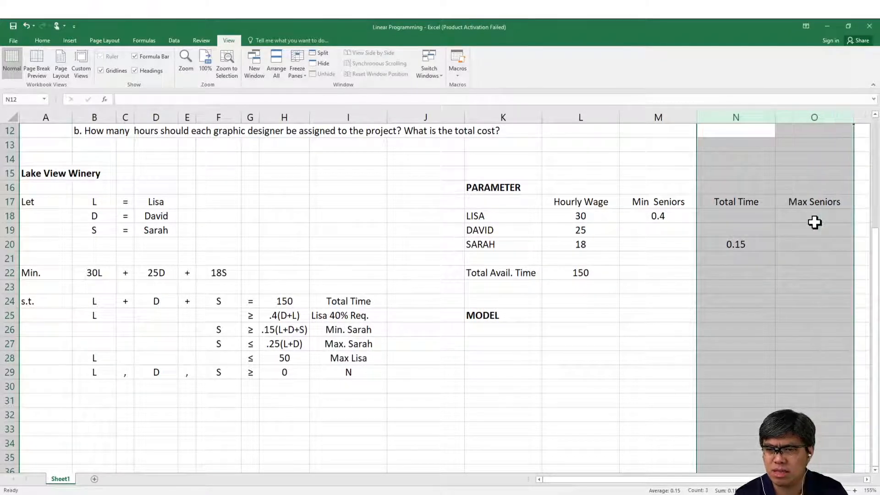
Step: Enter 0.25 as Sarah's Max Seniors value in O20
left_click(790, 284)
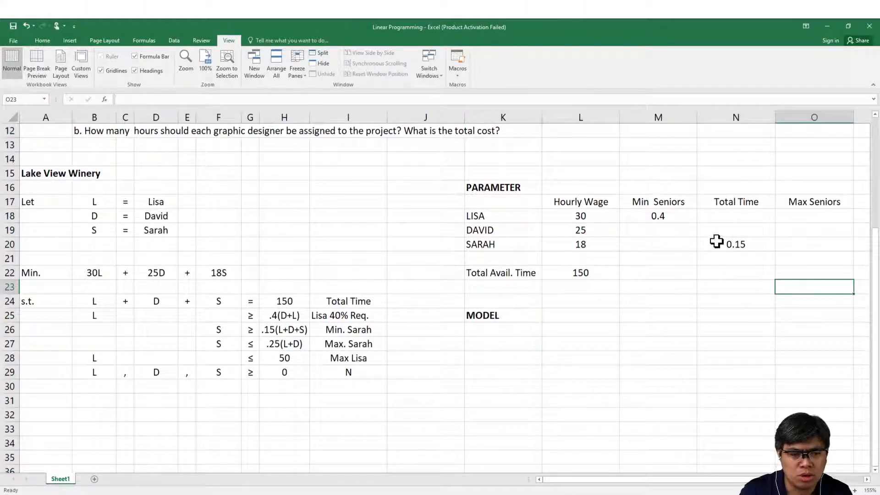
left_click(803, 247)
type("0.25")
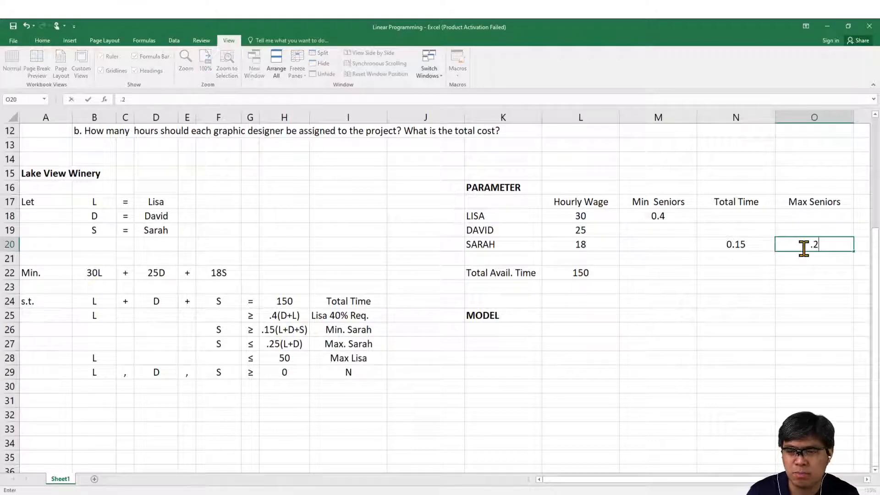
key("Return")
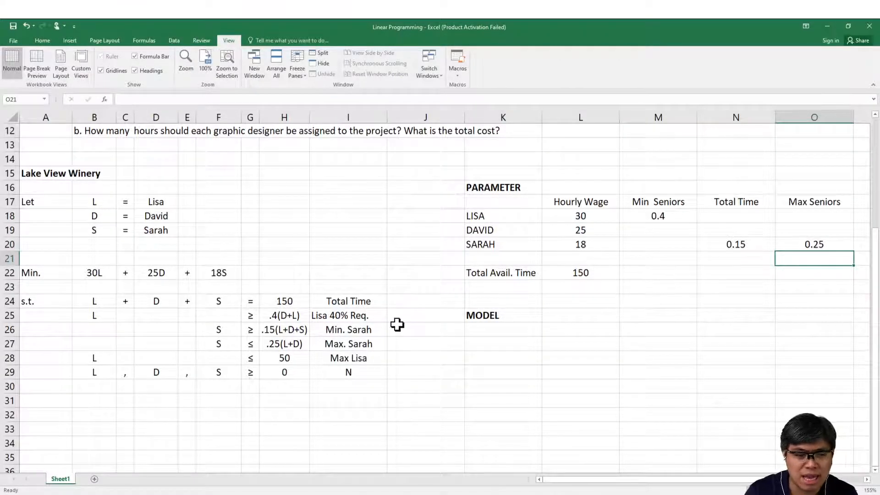
Step: Review the Max Lisa constraint in row 28 for a parameter missing from the table
left_click_drag(98, 357, 387, 358)
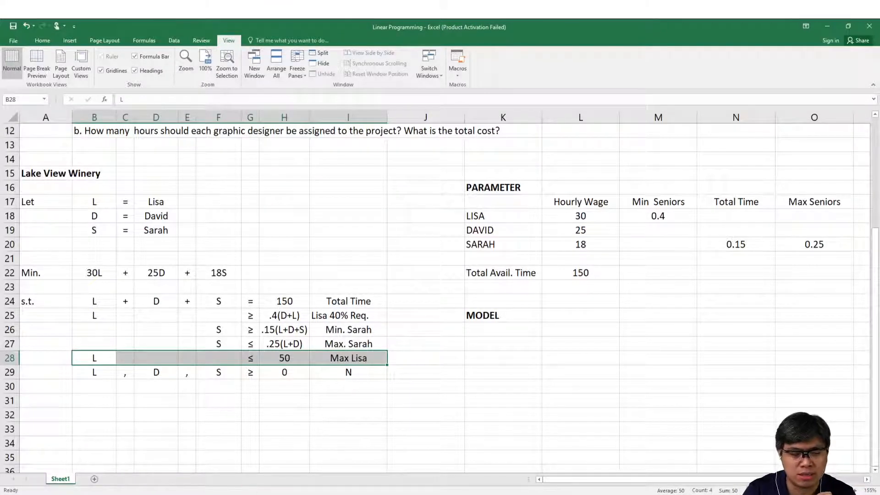
left_click(177, 493)
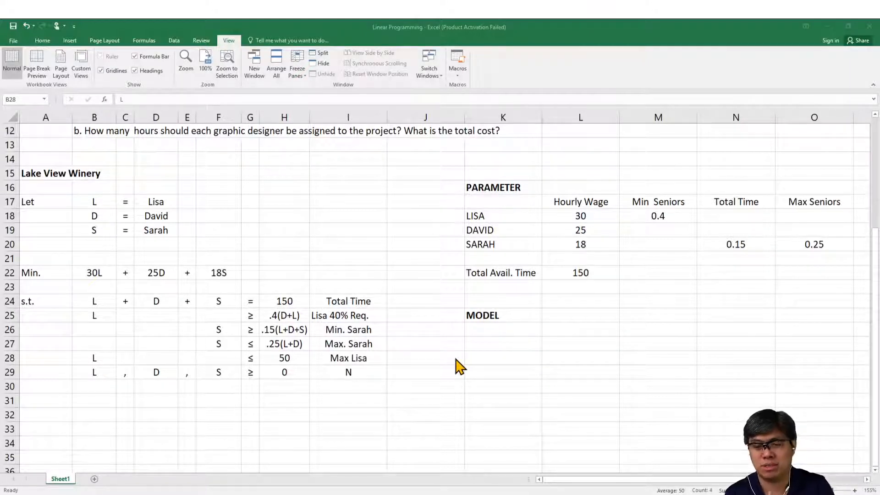
left_click(447, 361)
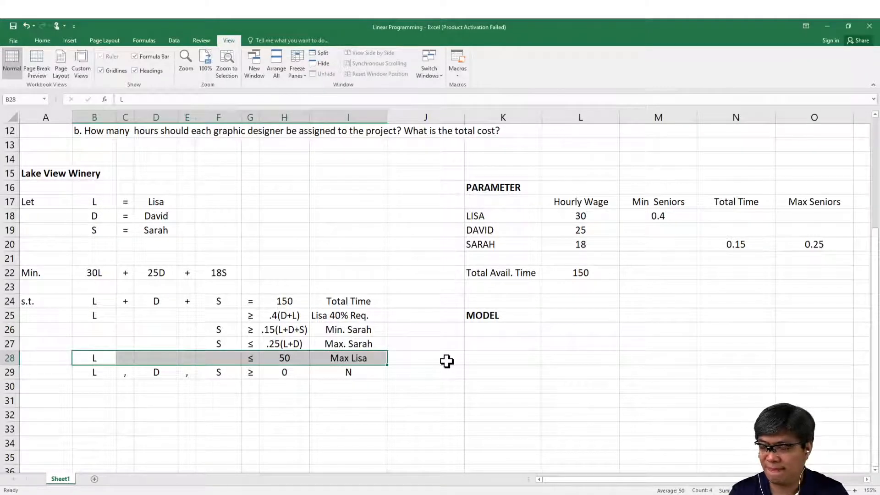
Step: Widen column P to match column O and zoom the sheet to fit the range A14:P29
left_click(546, 357)
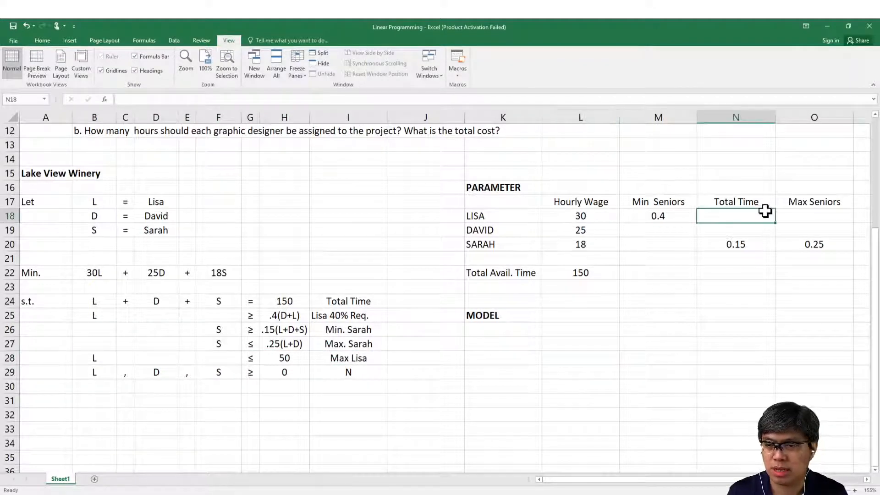
mouse_move(764, 211)
left_mouse_down()
mouse_move(184, 186)
mouse_move(248, 186)
left_mouse_up()
left_click(857, 113)
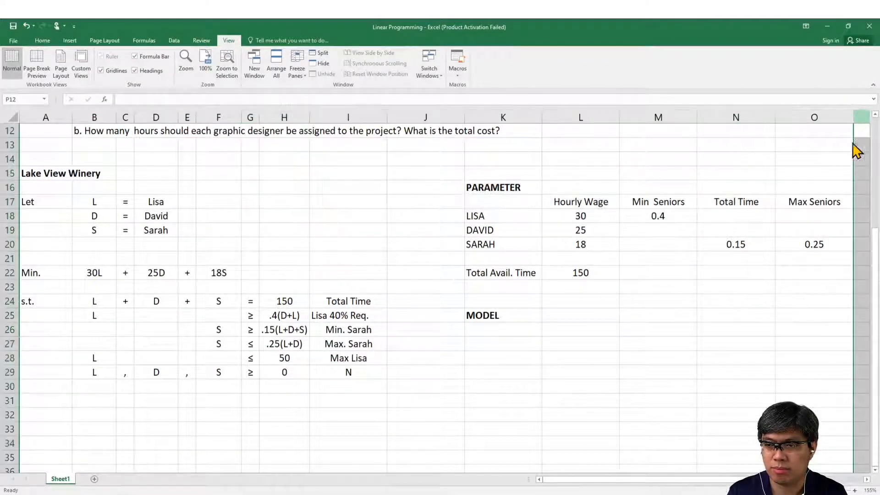
scroll(830, 241, "right", 5)
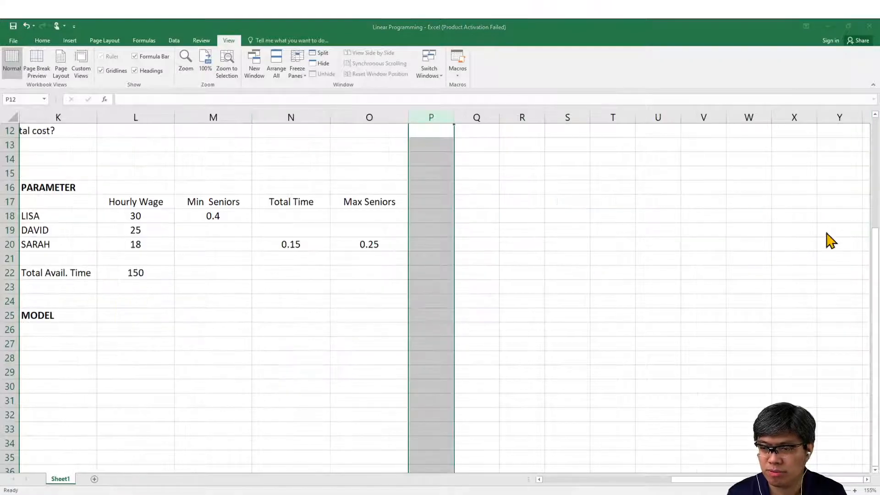
mouse_move(428, 117)
left_mouse_down()
mouse_move(2, 140)
mouse_move(6, 147)
left_mouse_up()
left_click_drag(35, 373, 702, 153)
left_click(227, 64)
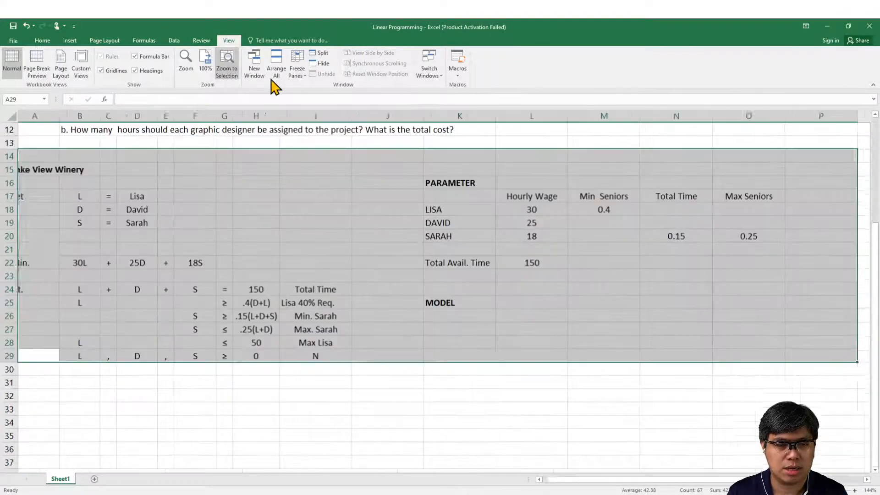
left_click(448, 341)
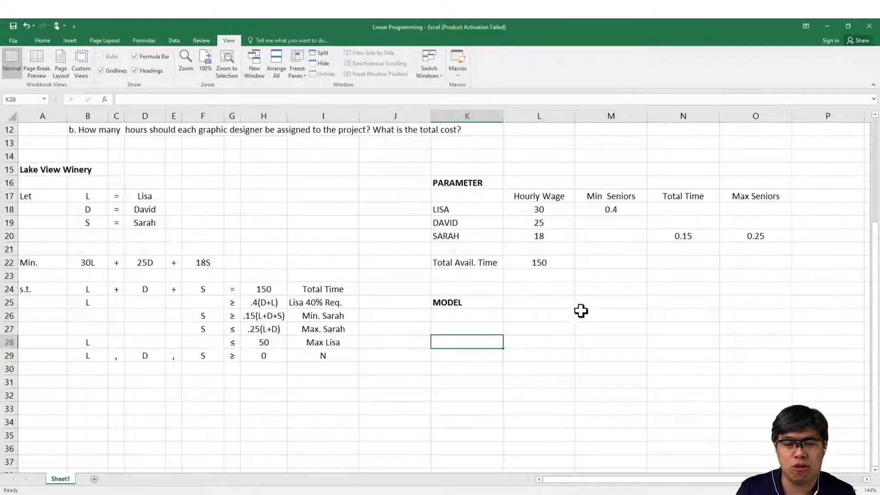
left_click(145, 494)
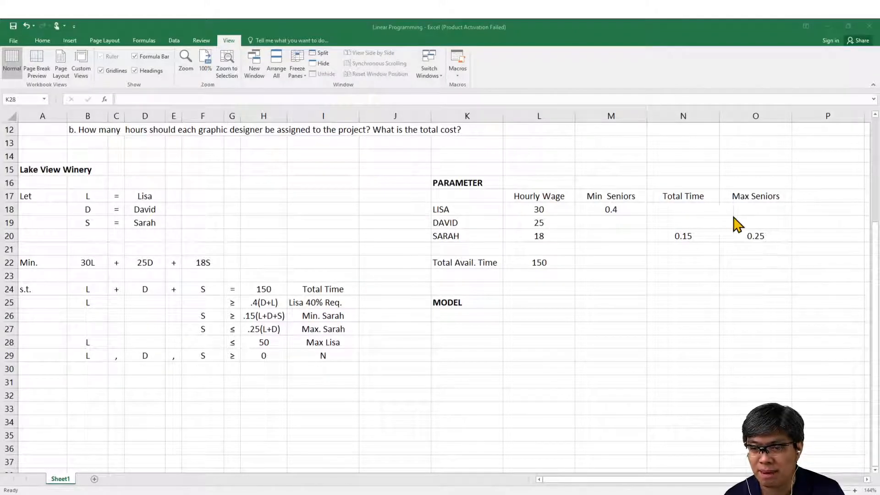
Step: Add a Max Time column heading in P17 and enter 50 in P18 for the first designer
left_click(799, 196)
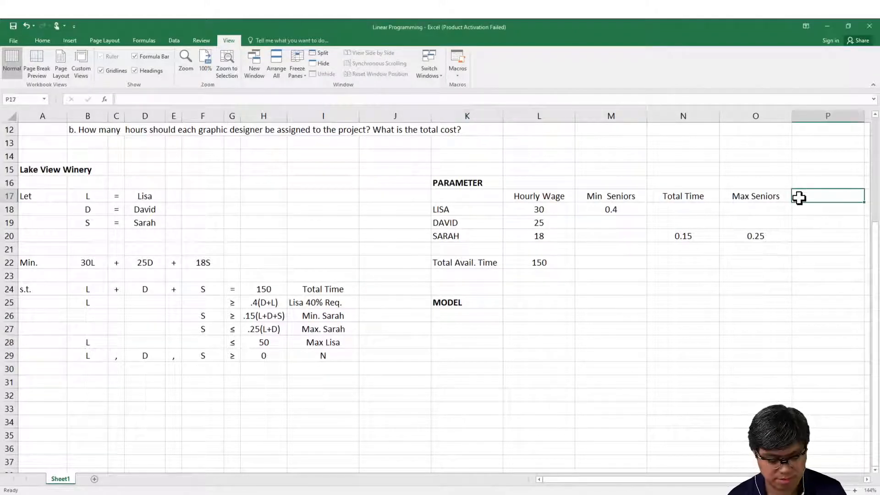
type("Max T")
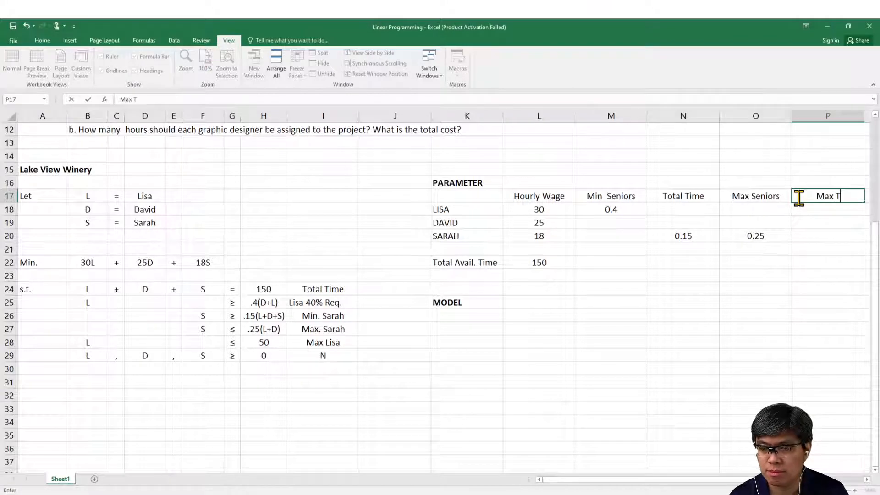
type("ime")
key("Return")
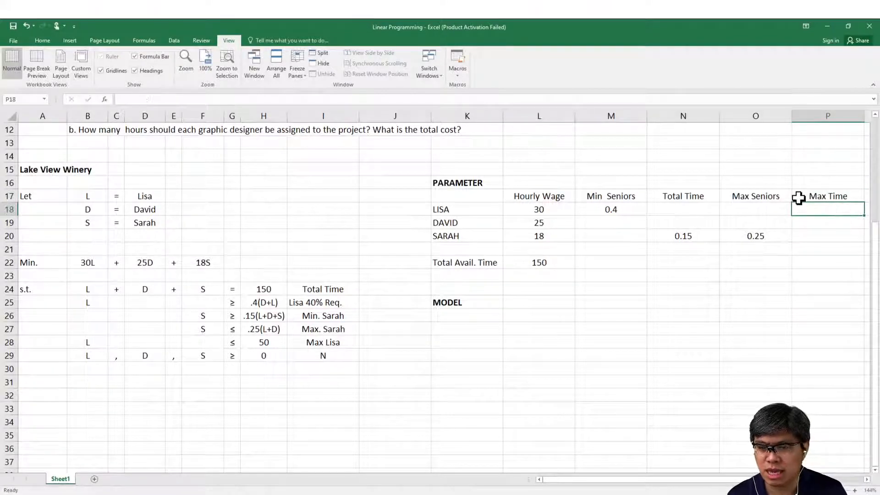
type("50")
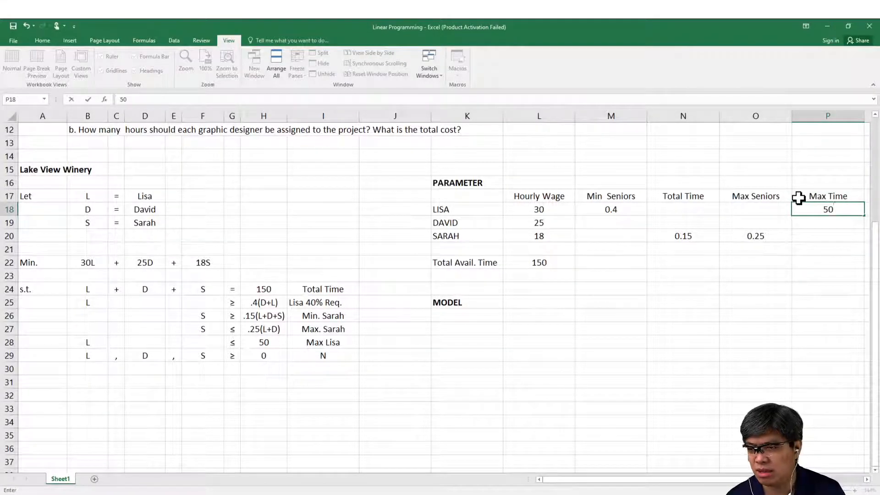
key("Return")
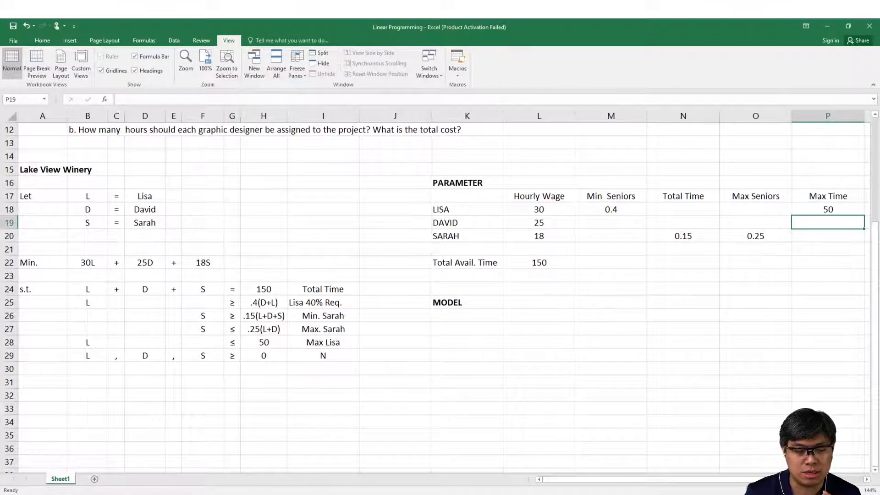
left_click(166, 494)
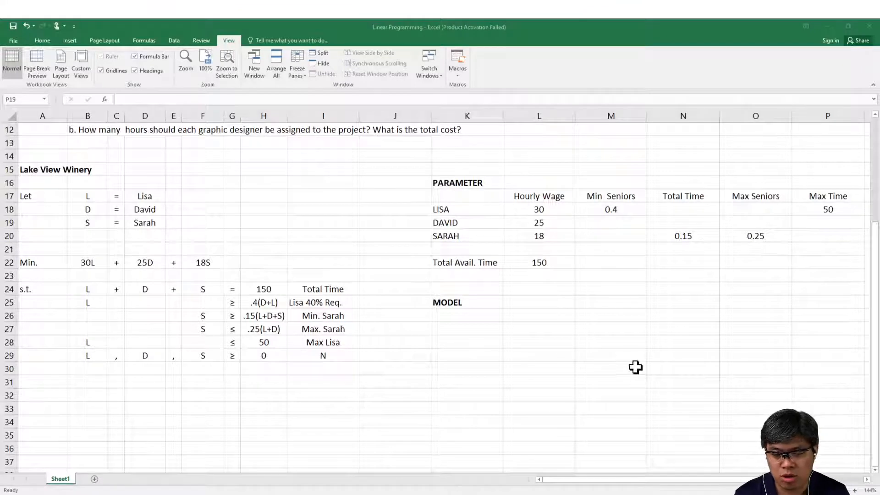
Step: Enter the labels Total Hours in K32 and Total Cost in K34 below the MODEL heading
left_click(470, 392)
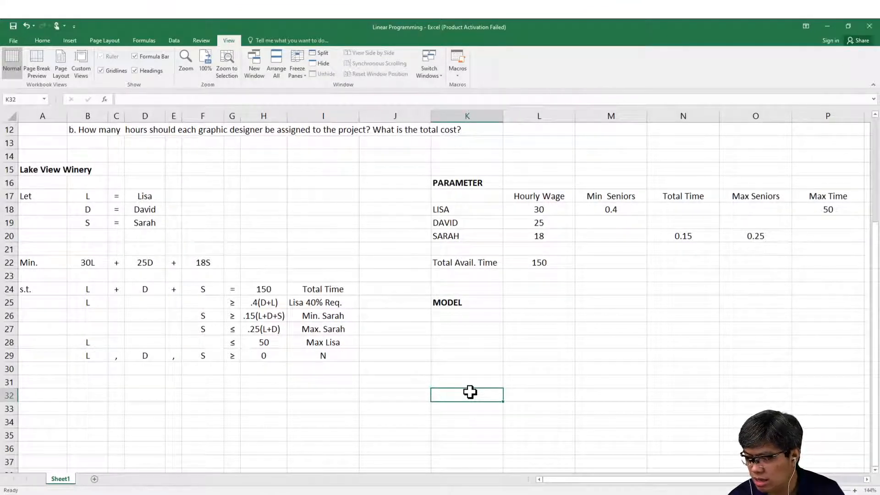
type("To")
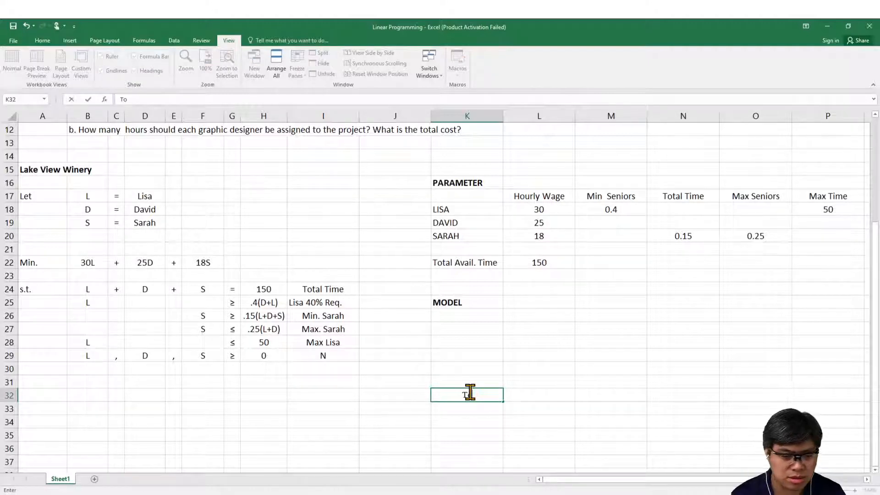
type("tal Se")
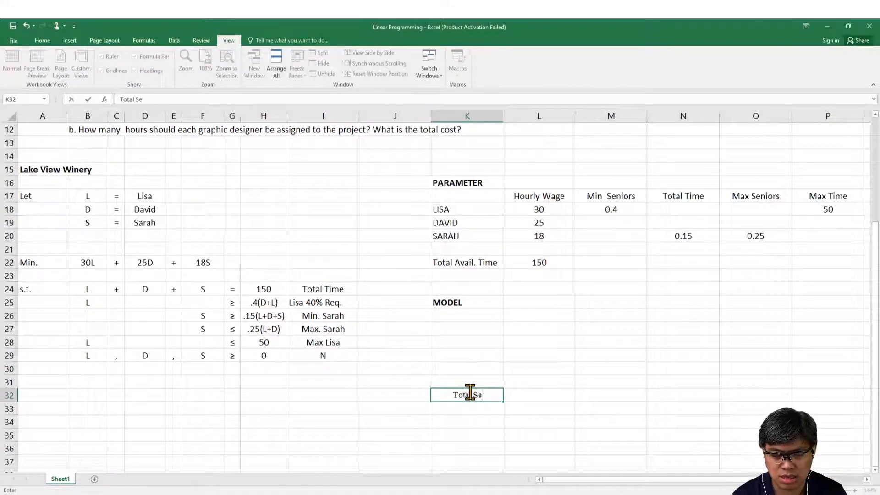
key("BackSpace")
key("BackSpace")
type("HO")
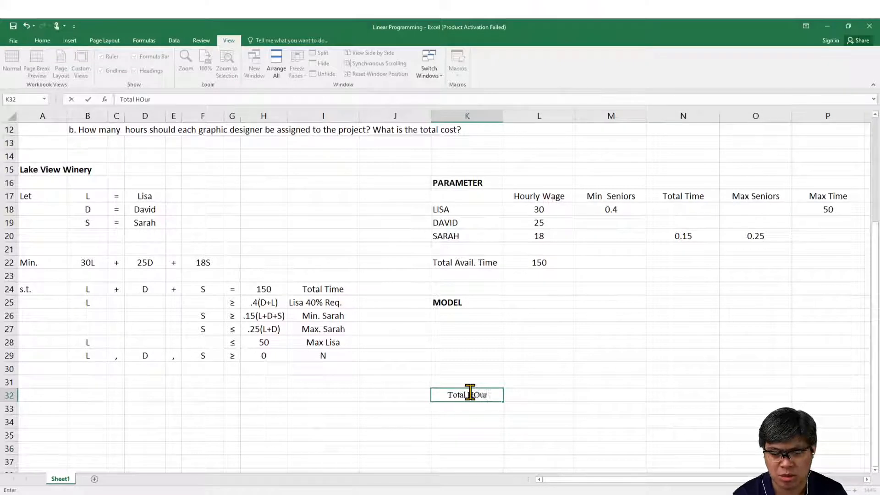
key("BackSpace")
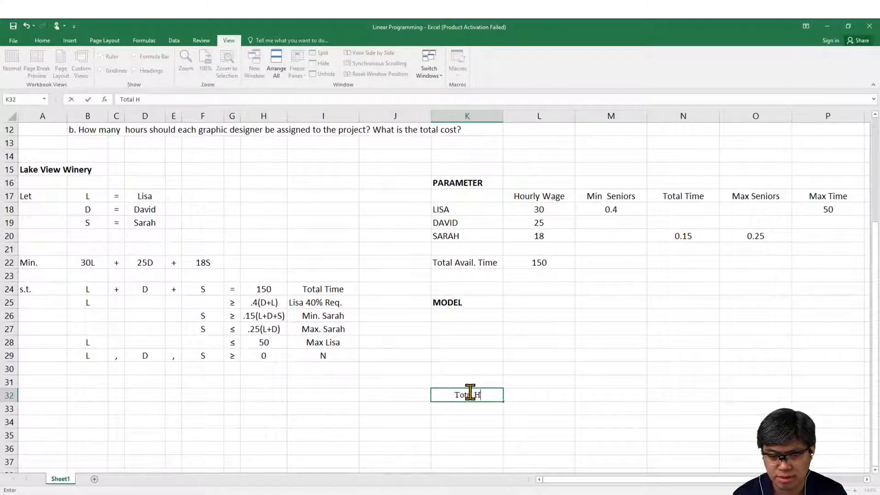
type("ours")
key("Return")
key("Down")
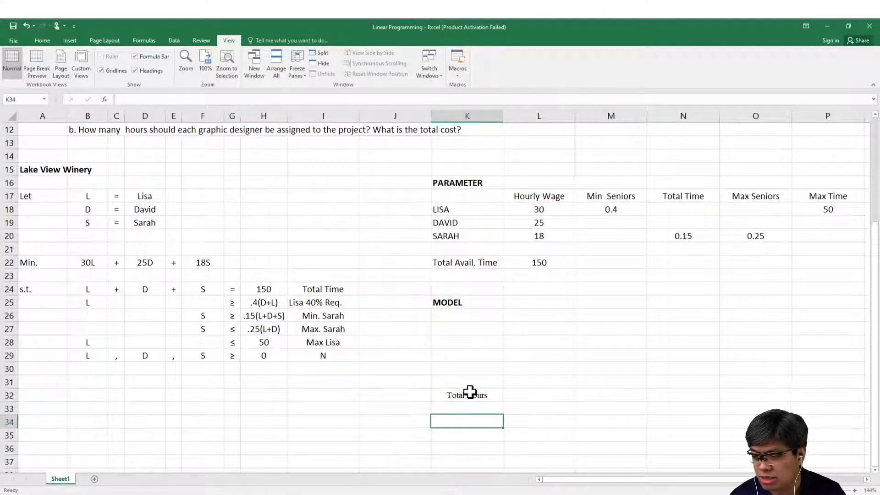
type("Total Cost")
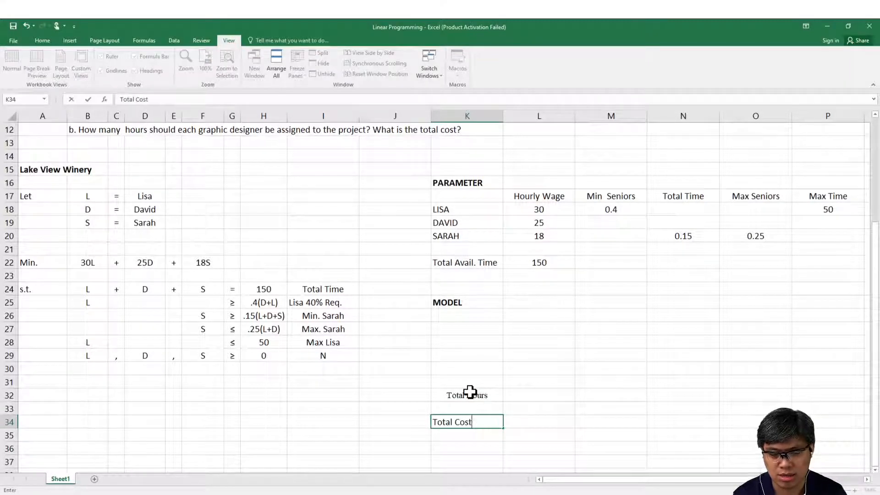
key("Return")
key("Up")
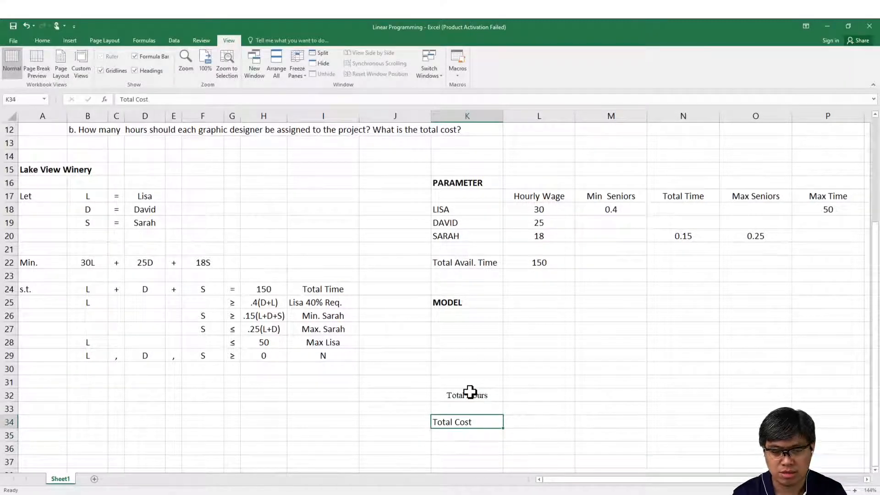
Step: Fill the Total Hours cell down to K34 to match its formatting, clear K33 and re-enter Total Cost in K34
left_click_drag(469, 392, 528, 421)
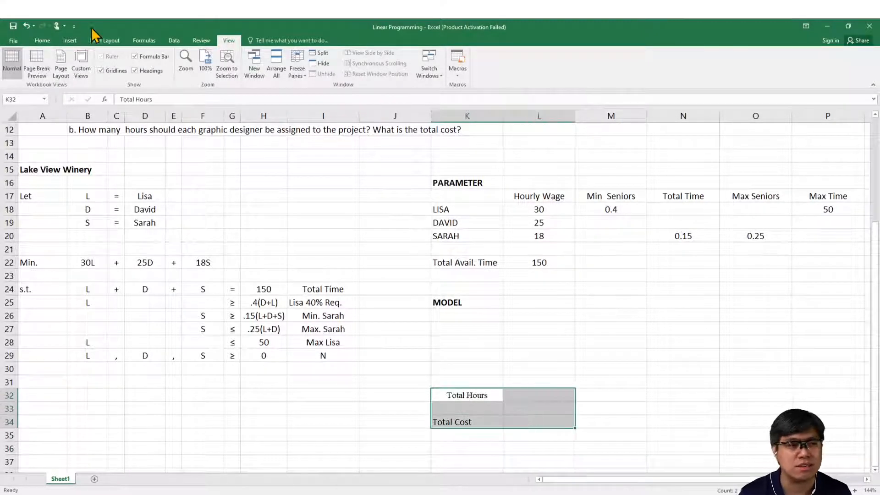
left_click(43, 41)
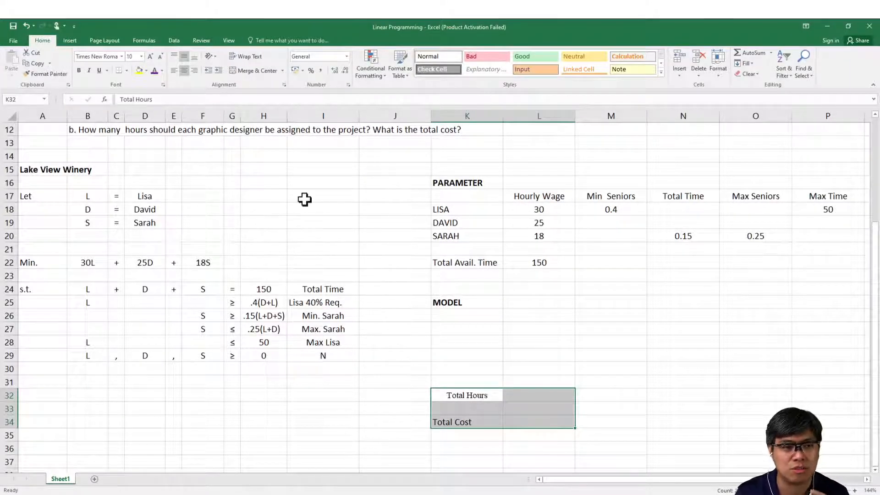
left_click(468, 396)
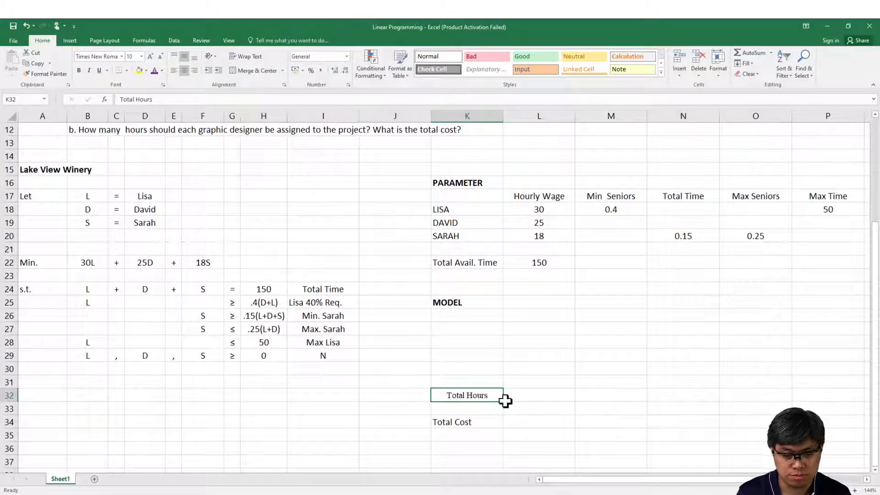
left_click_drag(503, 401, 499, 423)
left_click(469, 423)
left_click(471, 406)
key("Delete")
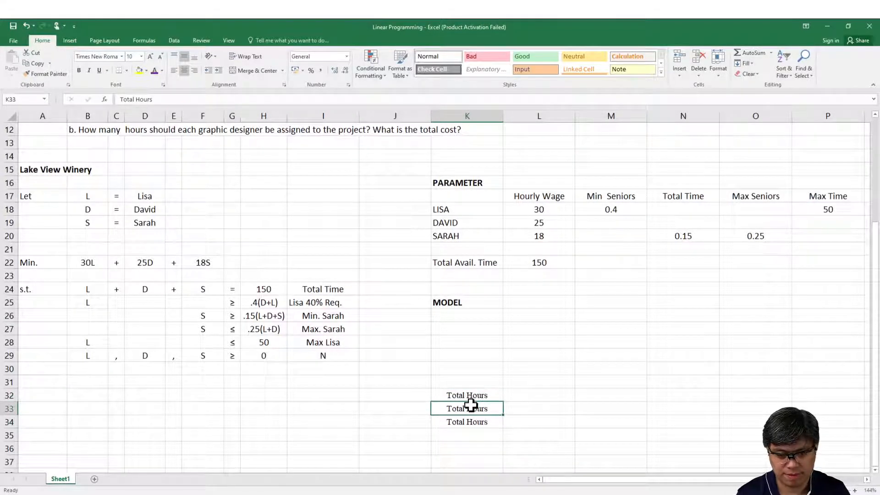
key("Down")
type("Total Cost")
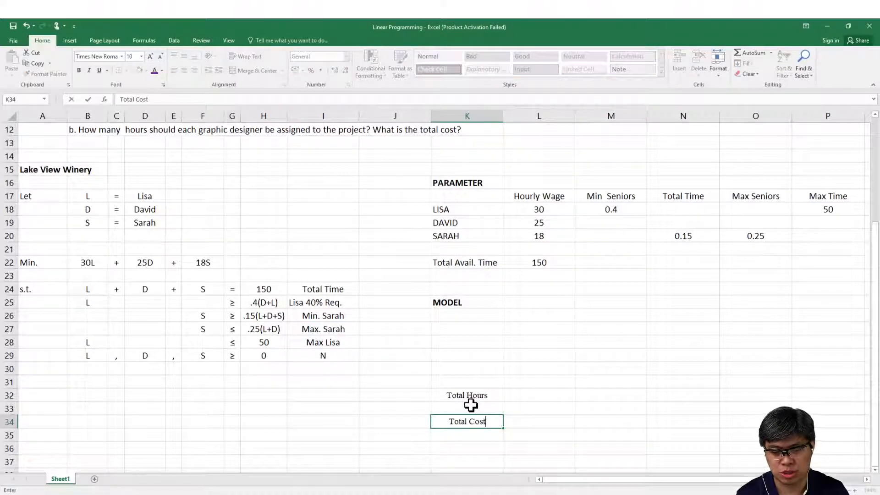
key("Return")
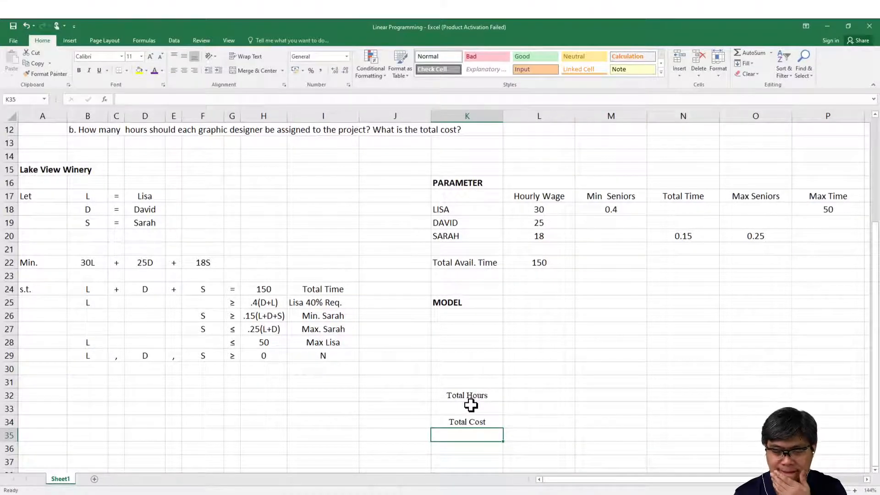
Step: Fill the Total Cost cell L34 and the Total Hours cell L32 with yellow
left_click(531, 423)
left_click(139, 70)
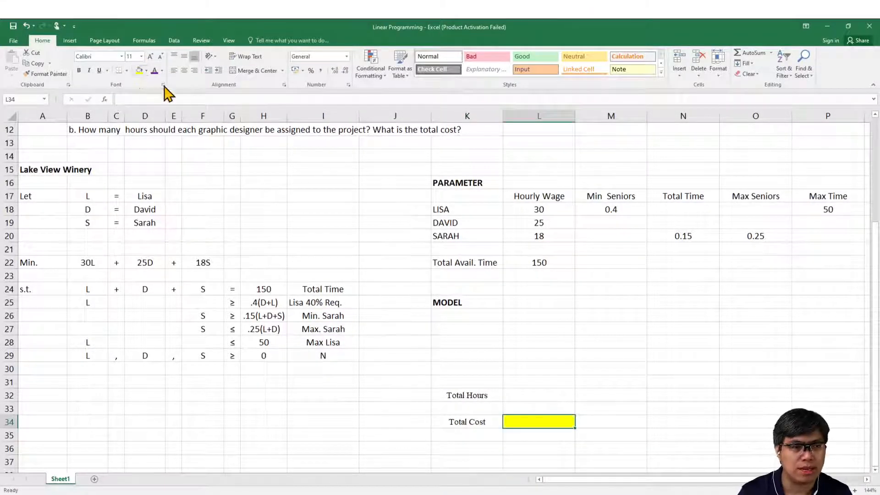
left_click(526, 396)
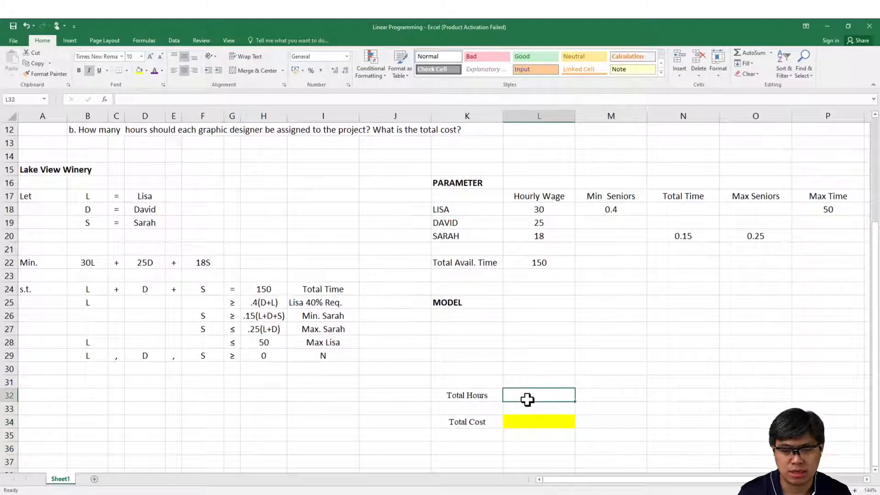
left_click(139, 70)
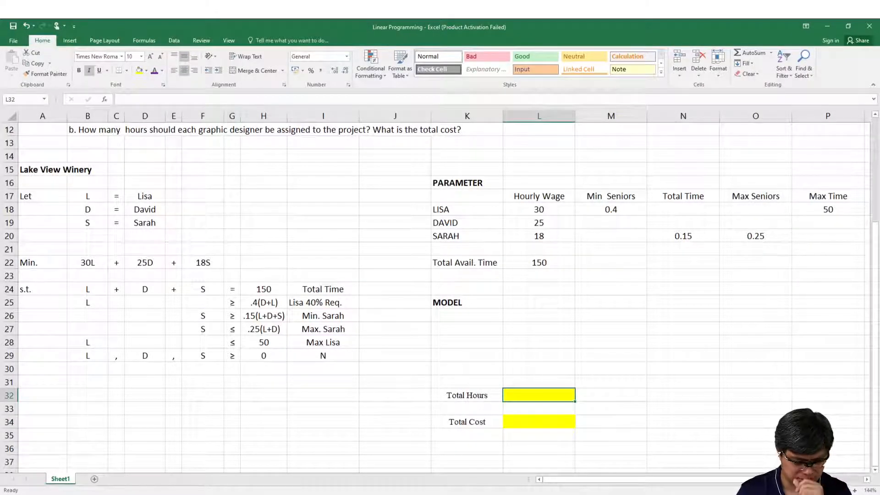
left_click(179, 490)
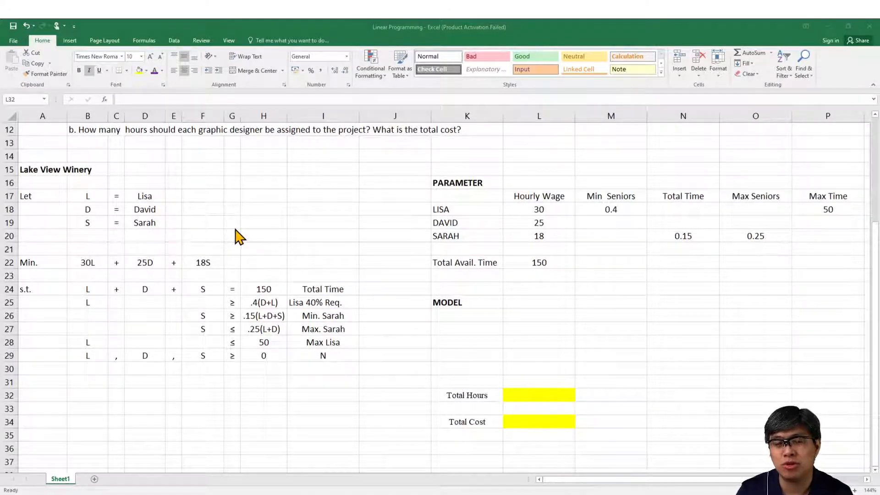
left_click(268, 494)
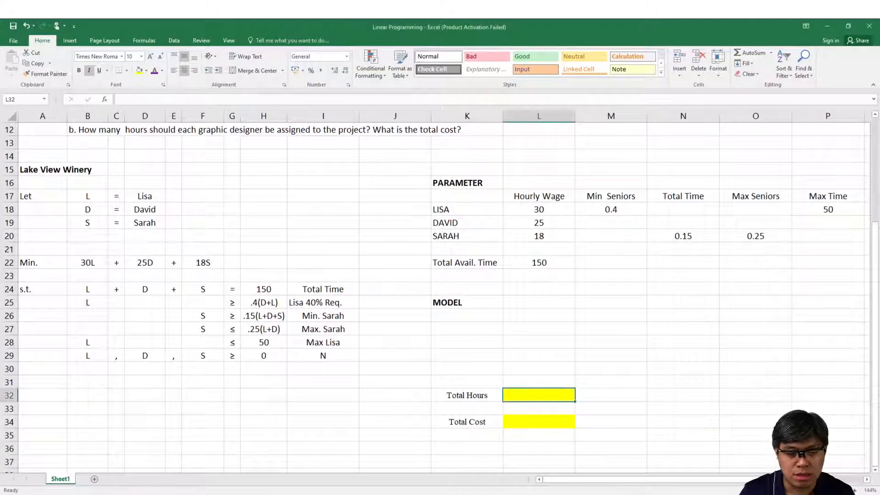
Step: Enter the three designers' first names as row labels in K27:K29, in the same order as the parameter table
left_click(440, 327)
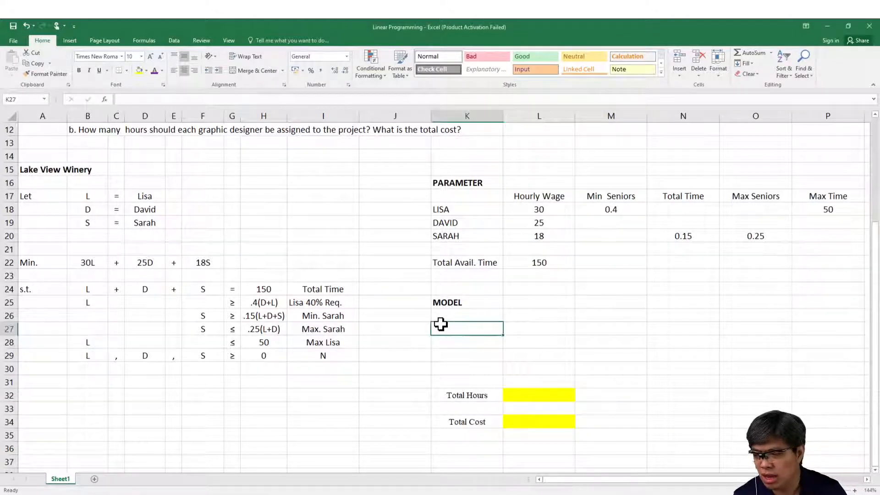
type("Lisa")
key("Return")
type("David")
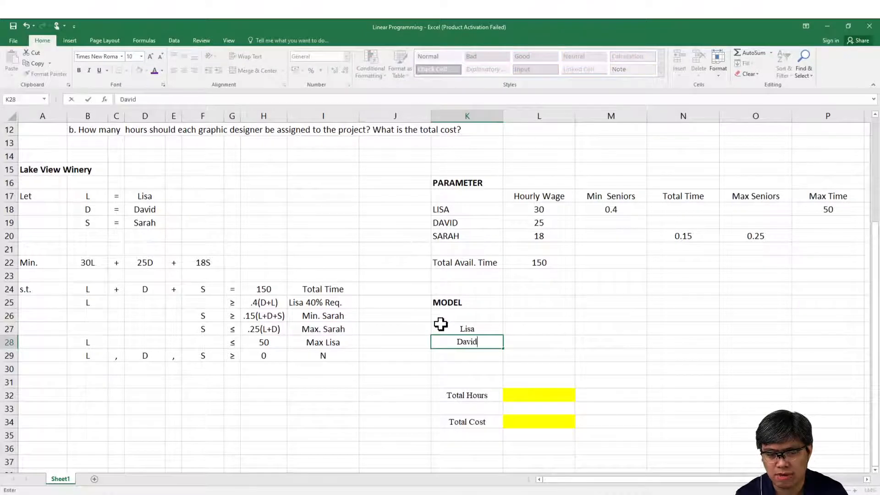
key("Return")
type("Sarah")
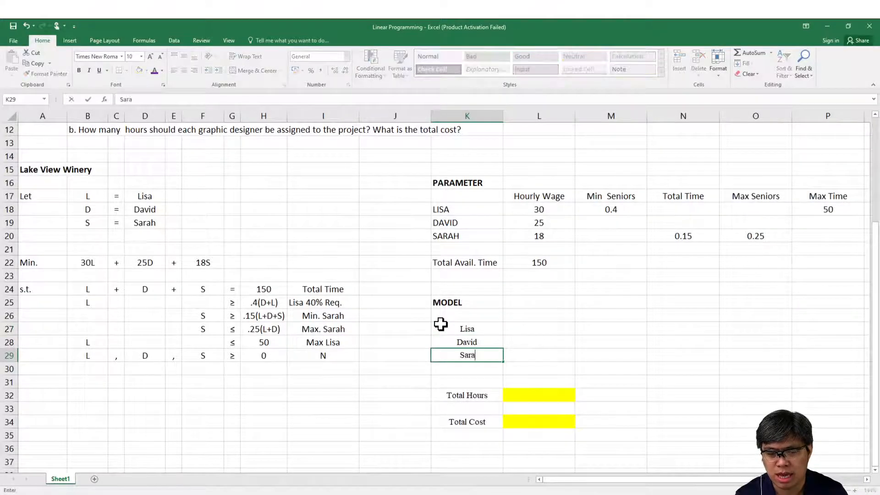
key("Return")
Step: Fill the designers' decision cells L27:L29 with yellow
key("Right")
key("Up")
key("Up")
key("Up")
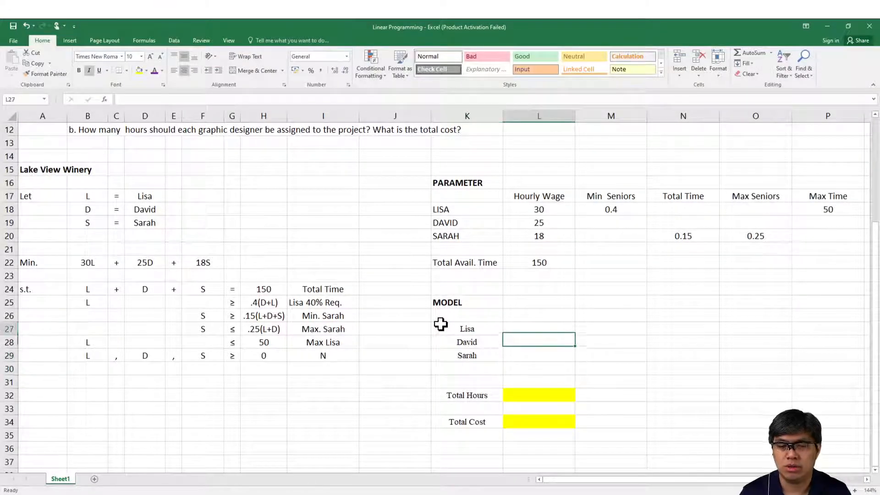
key("shift+Down")
key("shift+Down")
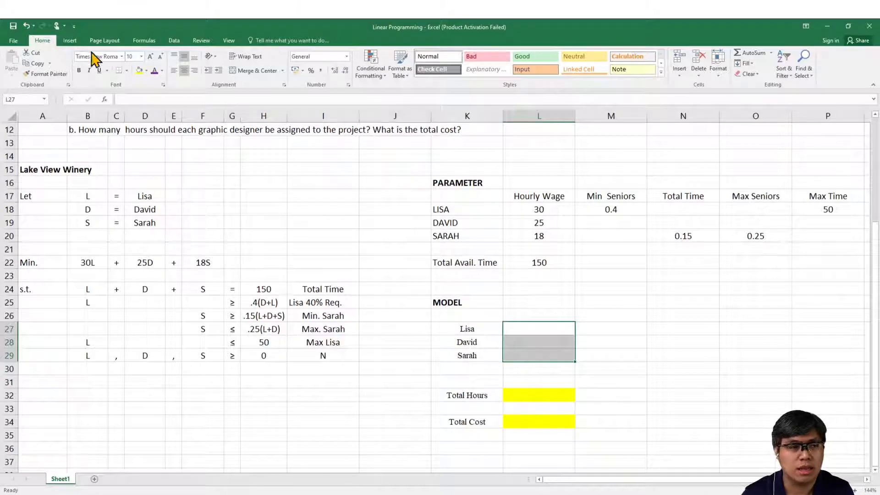
left_click(139, 71)
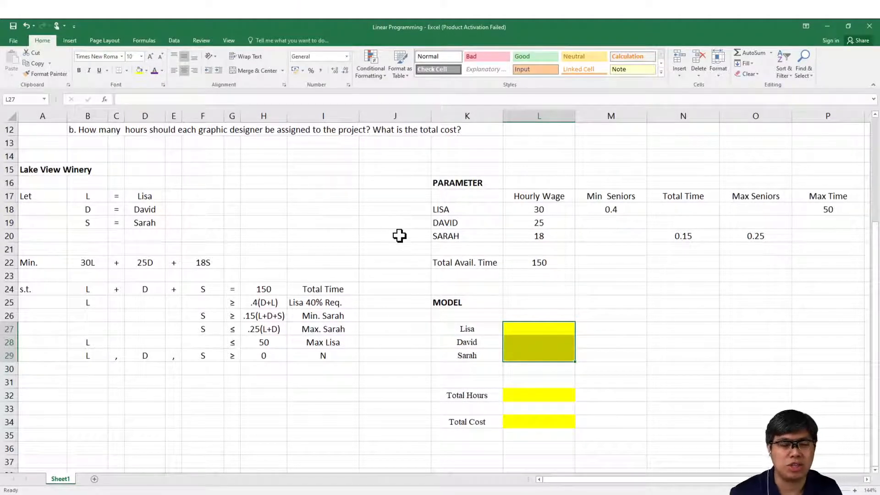
Step: Move the Total Hours label and its yellow cell from row 32 to K30:L30, and add a bottom border to L29
left_click(465, 395)
left_click_drag(465, 395, 521, 395)
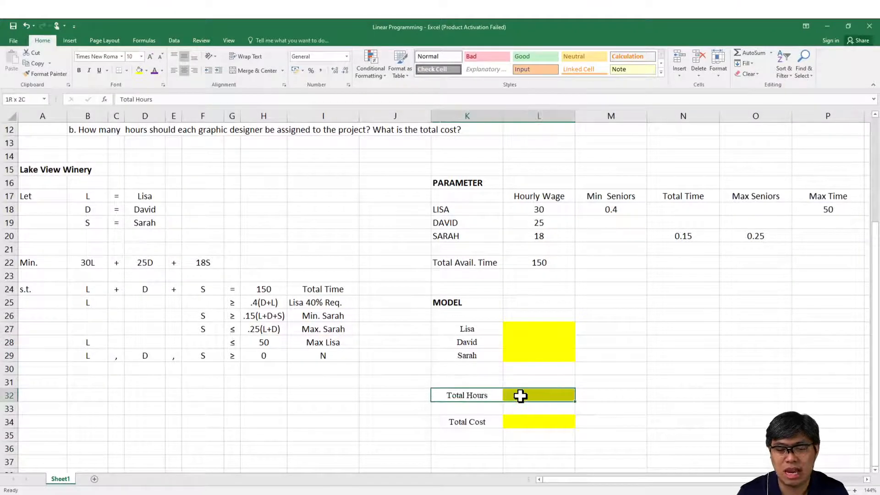
key("ctrl+c")
left_click(489, 367)
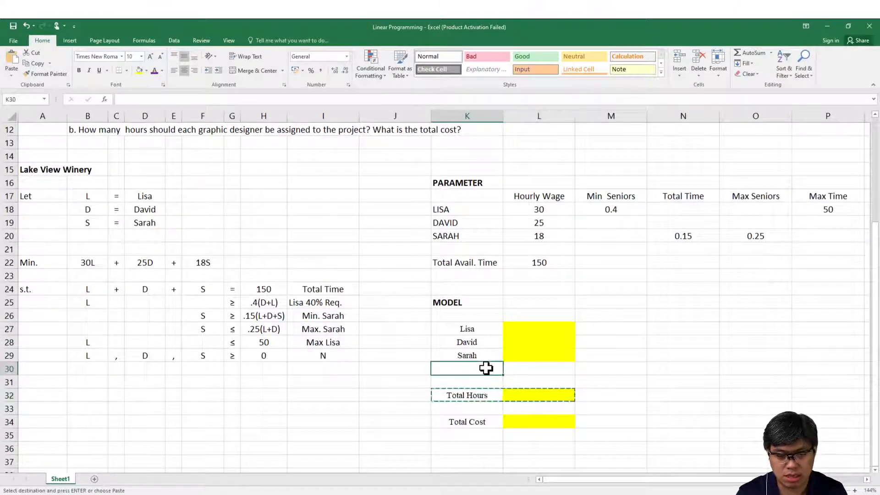
key("ctrl+v")
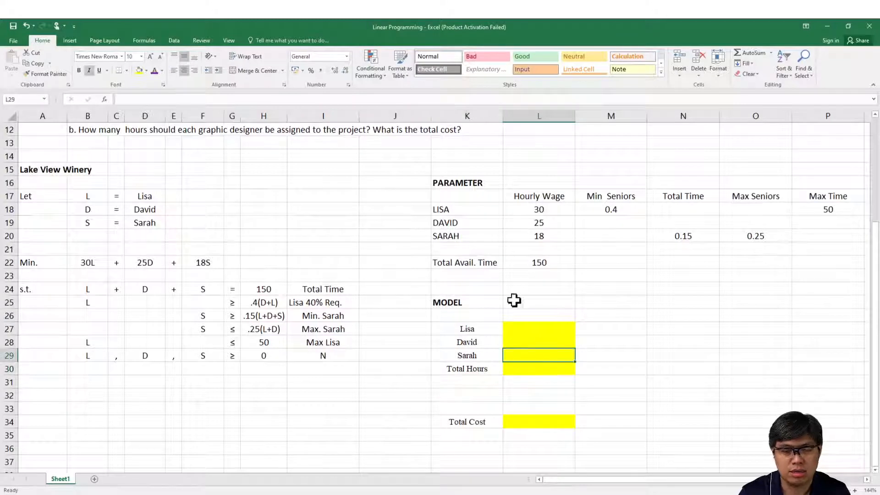
left_click(423, 263)
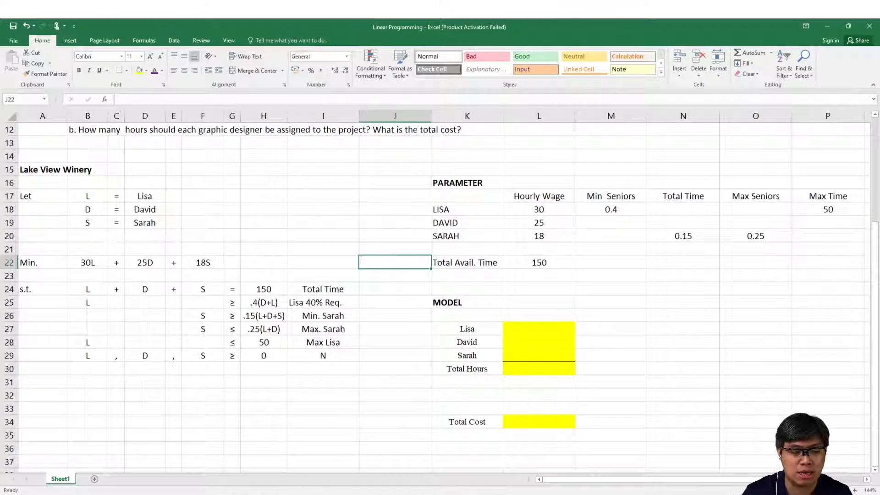
left_click(198, 494)
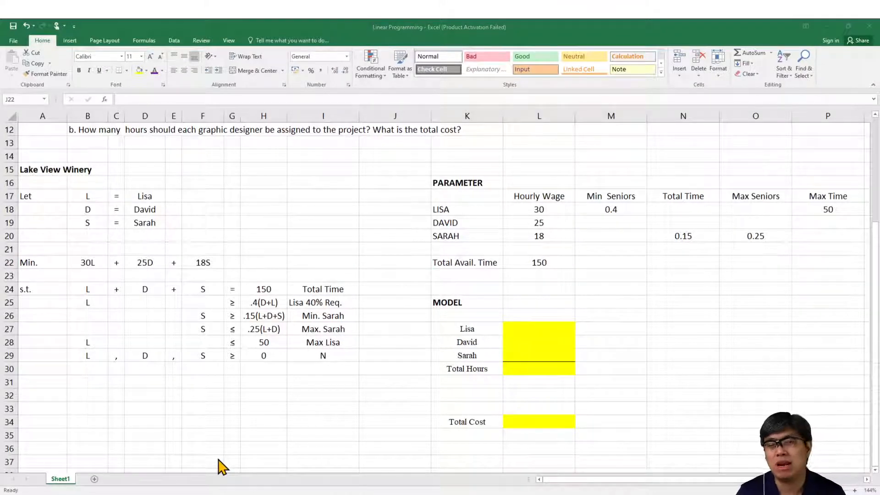
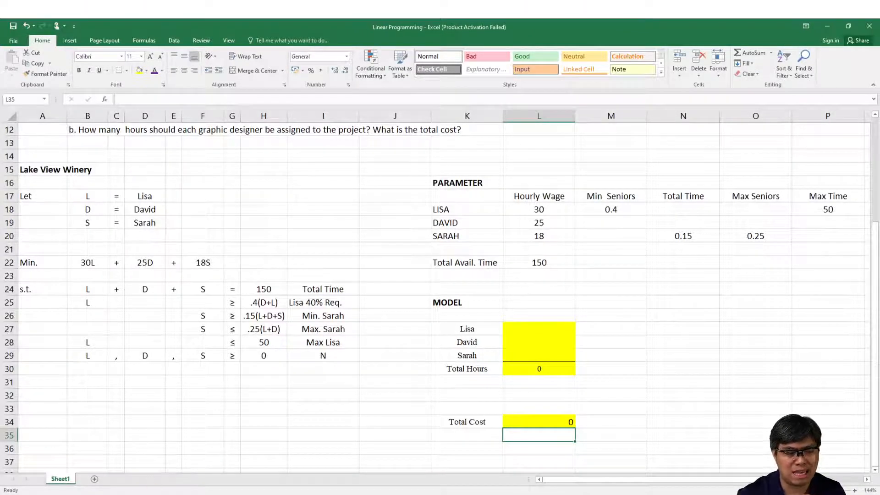
Step: Open Solver, reset all of its parameters to remove the previous model's objective, variable cells and constraints, and close it
left_click(196, 494)
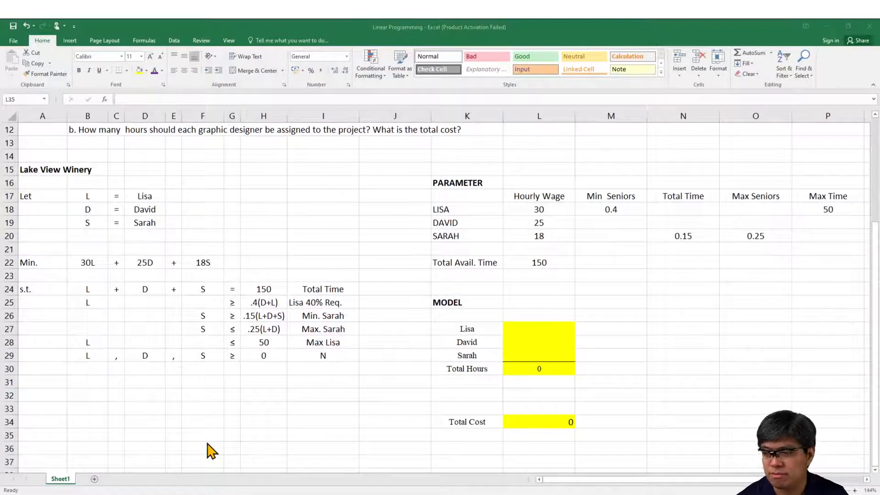
left_click(446, 353)
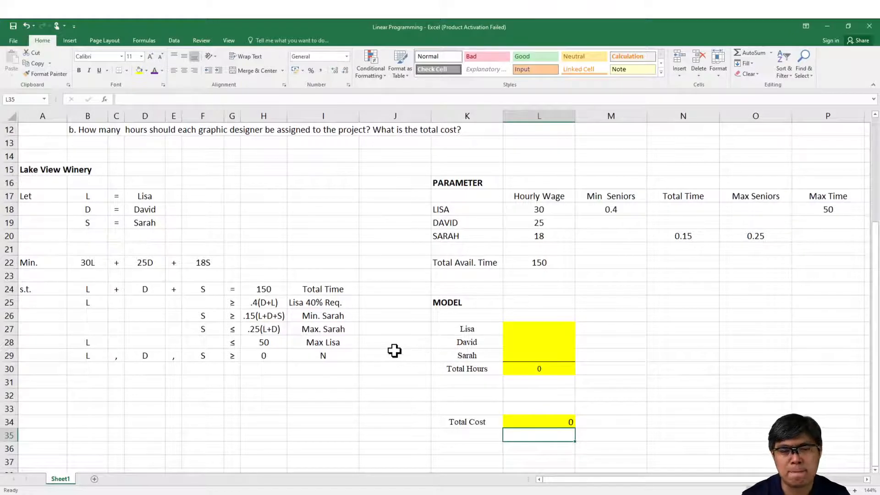
left_click(174, 40)
left_click(724, 53)
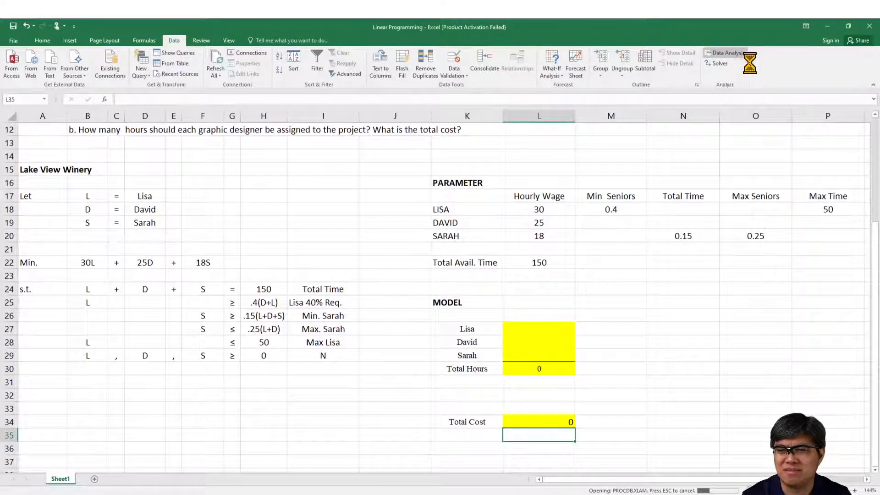
left_click(722, 67)
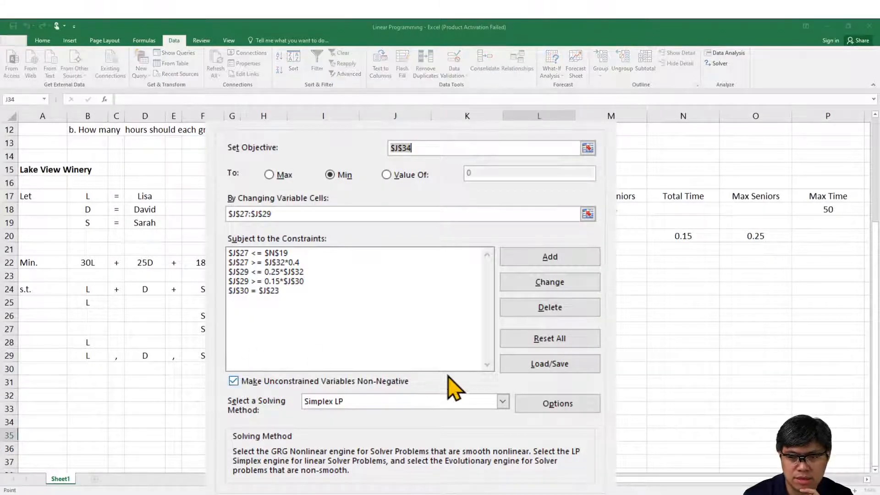
left_click(545, 338)
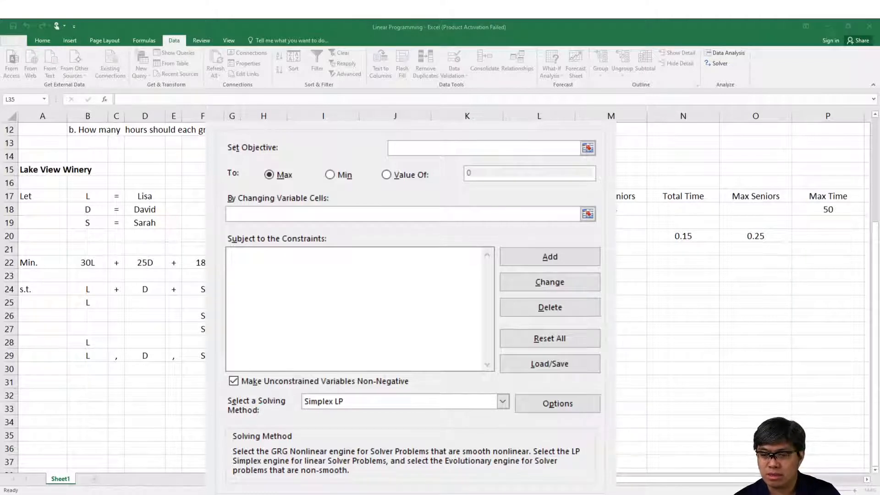
left_click(600, 120)
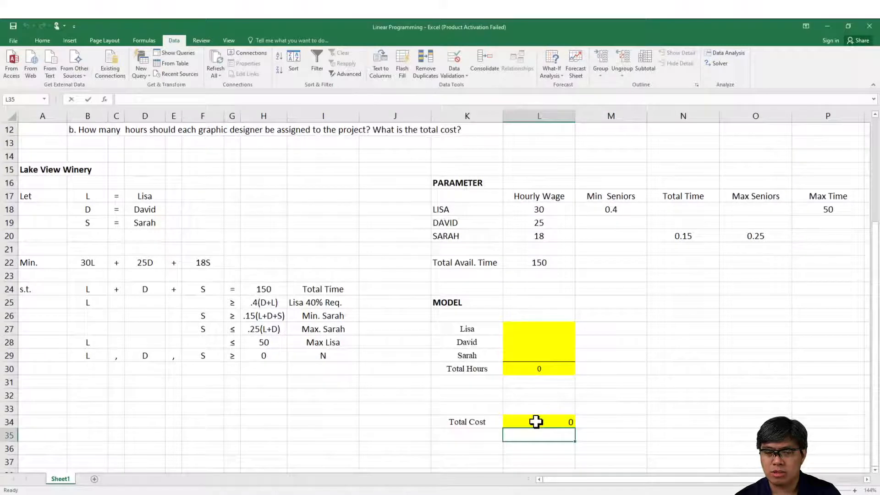
Step: Review the formulas behind Total Cost in L34 and Total Hours in L30, the constraint expression in H26, and the decision cells L27:L29
double_click(535, 421)
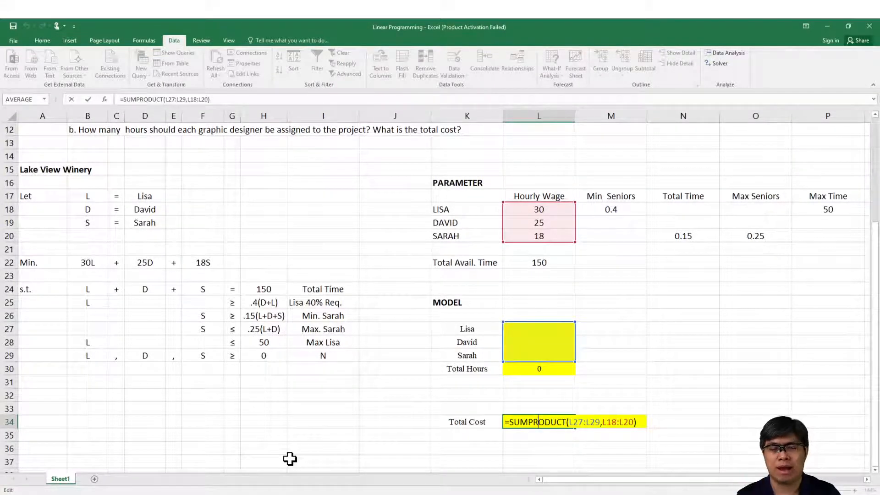
key("Return")
left_click(541, 366)
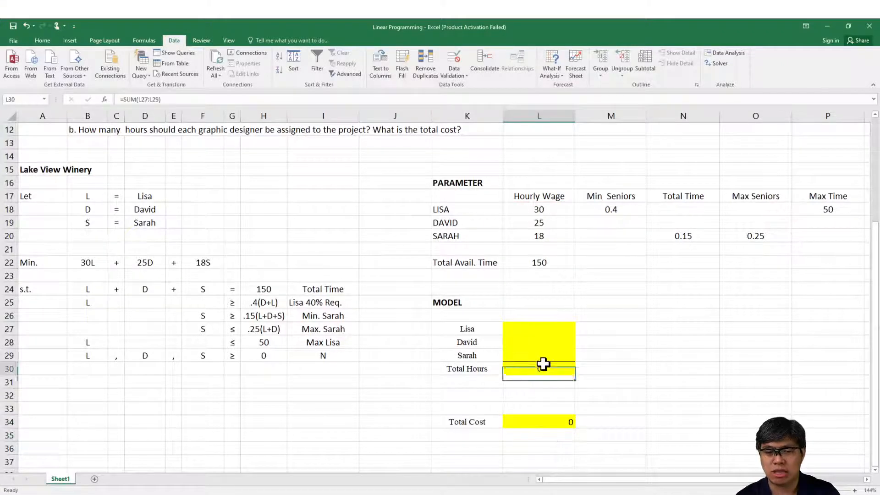
double_click(530, 367)
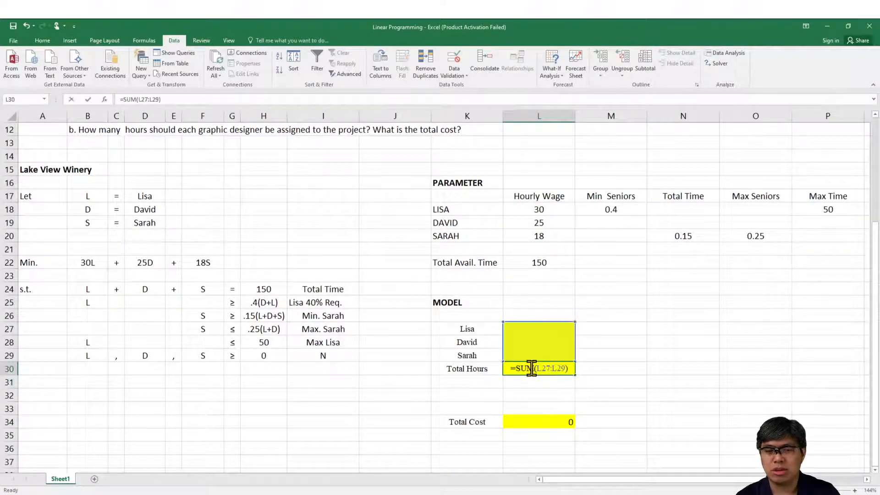
key("Return")
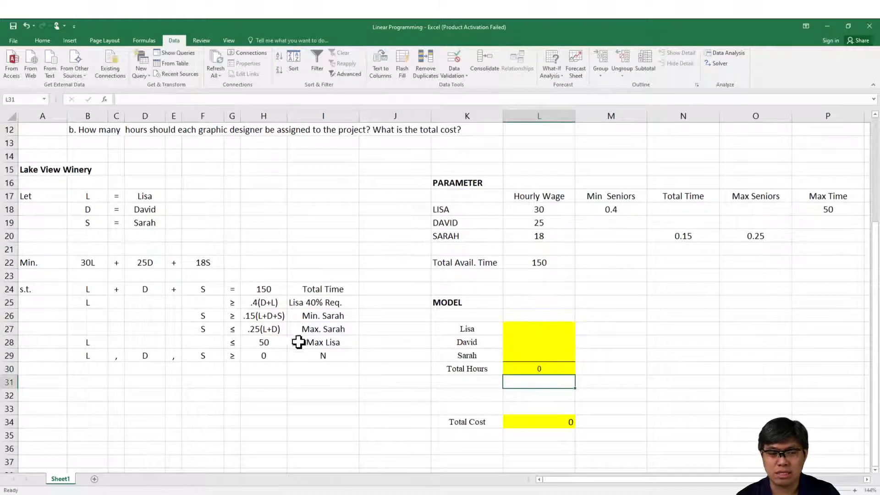
left_click(250, 314)
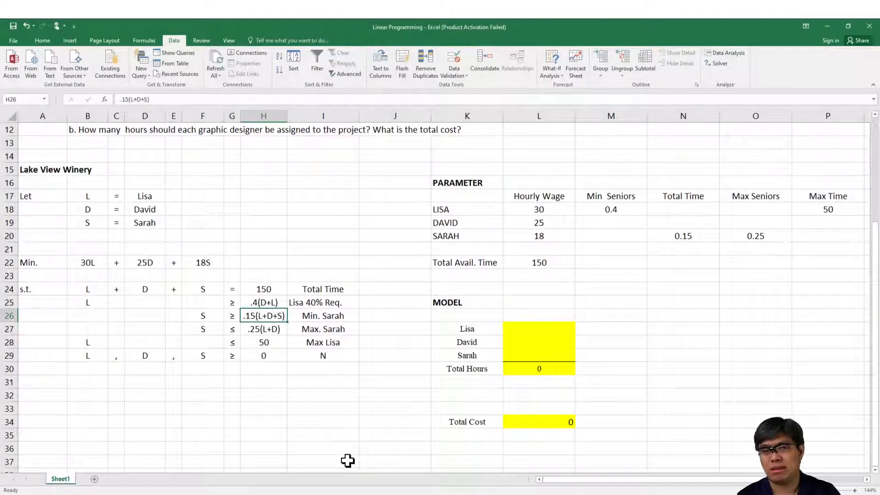
left_click_drag(527, 329, 529, 352)
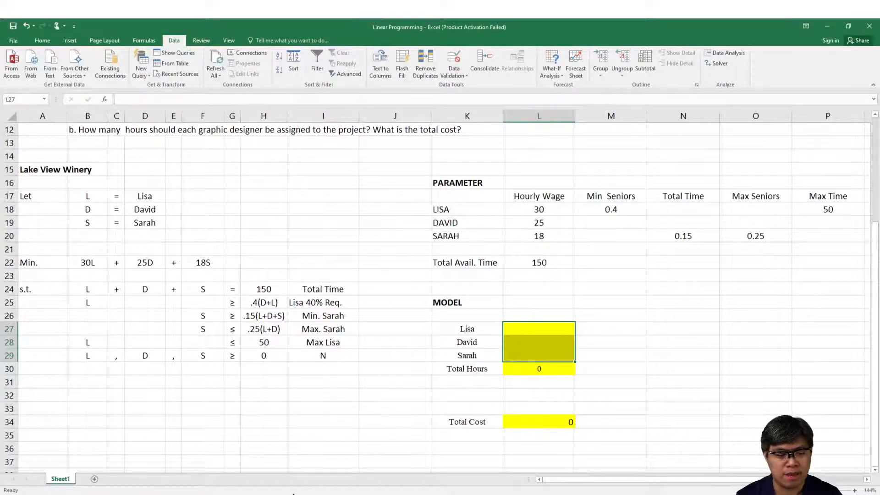
Step: Reopen Solver, move it clear of the model, and set its objective to minimize the Total Cost cell $L$34
left_click(717, 64)
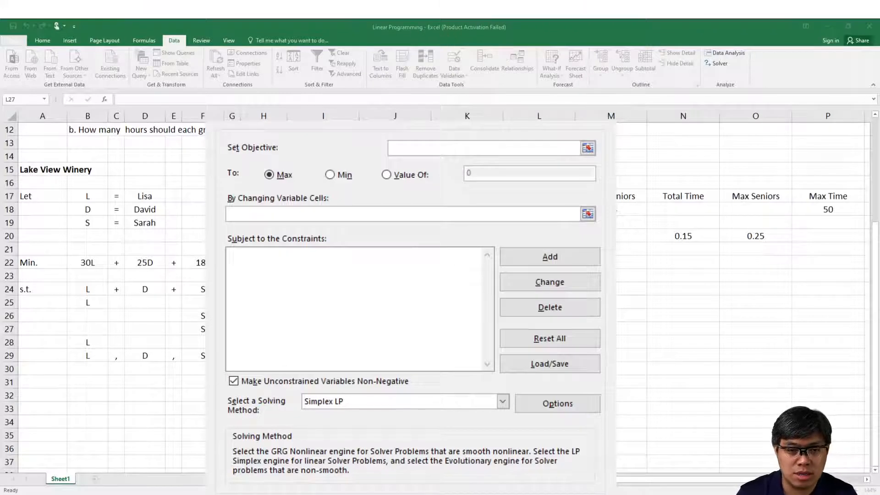
left_click_drag(412, 113, 168, 121)
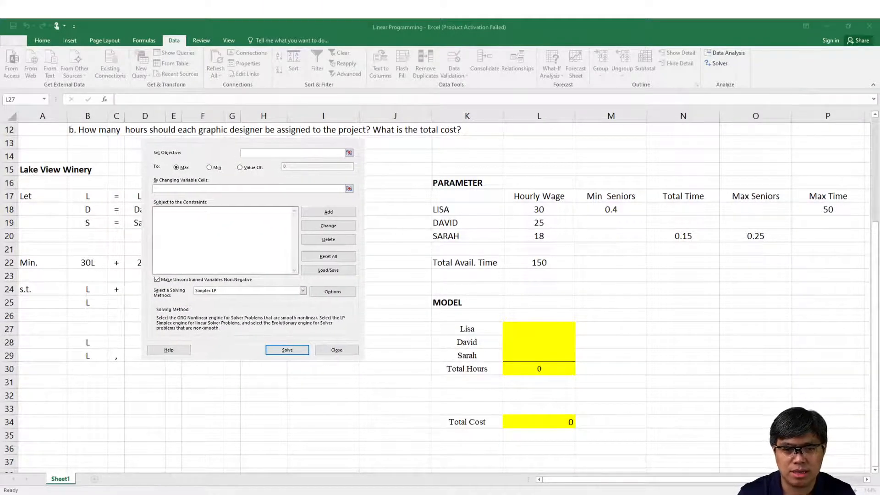
left_click_drag(184, 144, 755, 214)
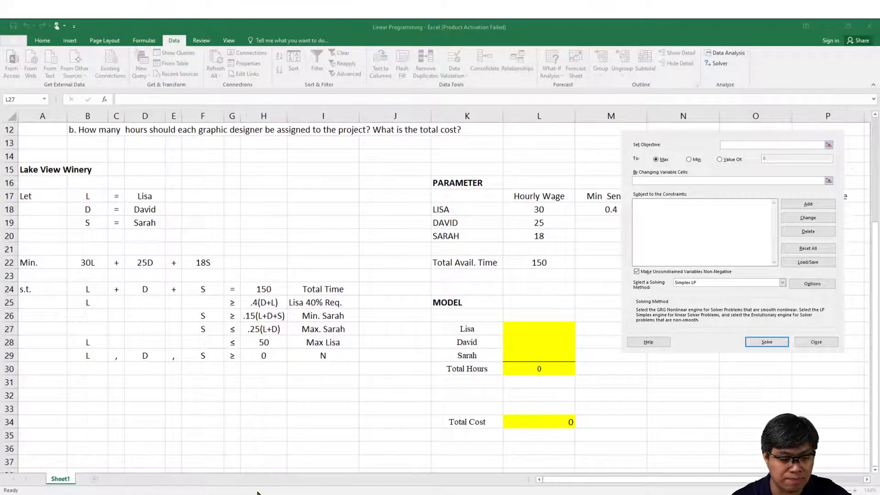
left_click_drag(550, 331, 550, 356)
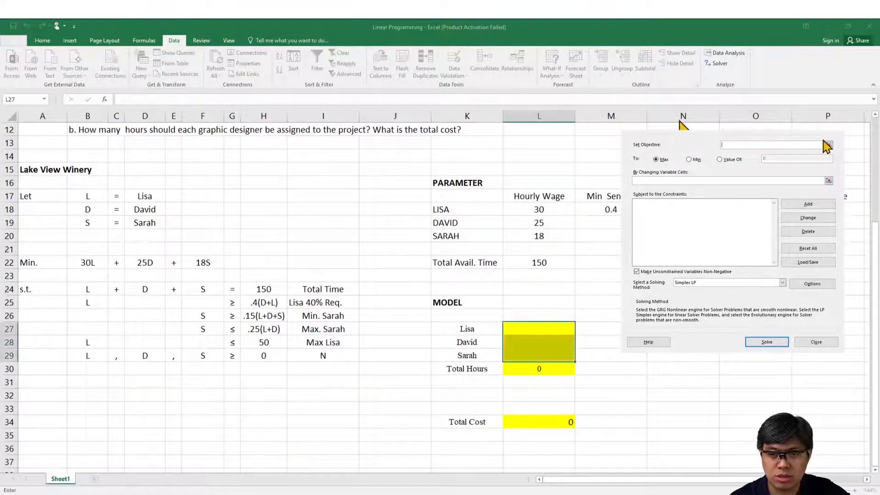
left_click(828, 145)
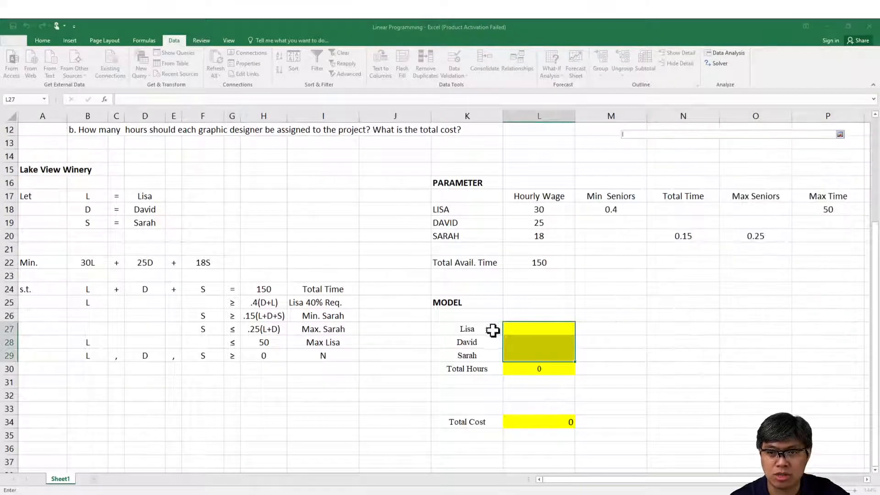
left_click(514, 428)
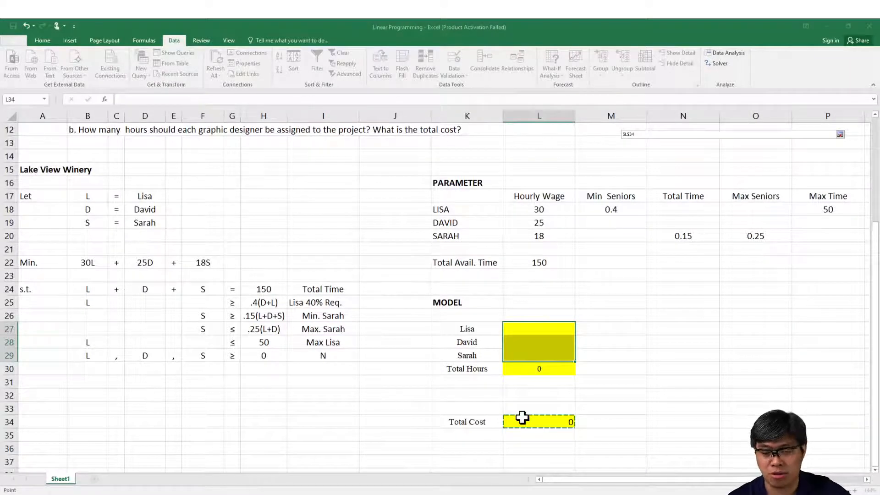
key("Return")
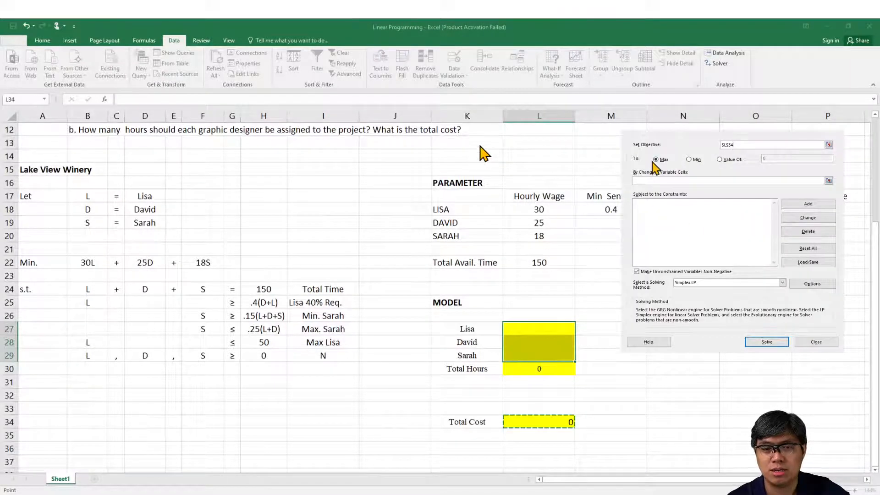
left_click(689, 160)
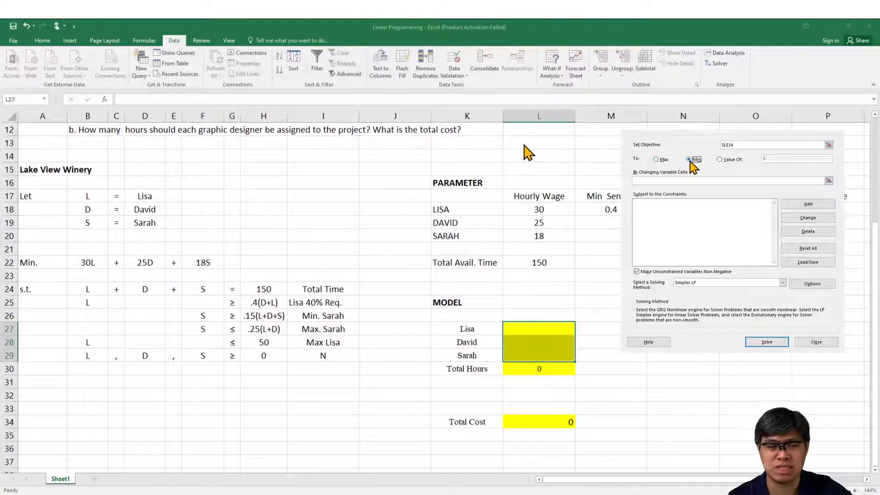
Step: Set Solver's changing variable cells to the designers' hour cells $L$27:$L$29
left_click(828, 181)
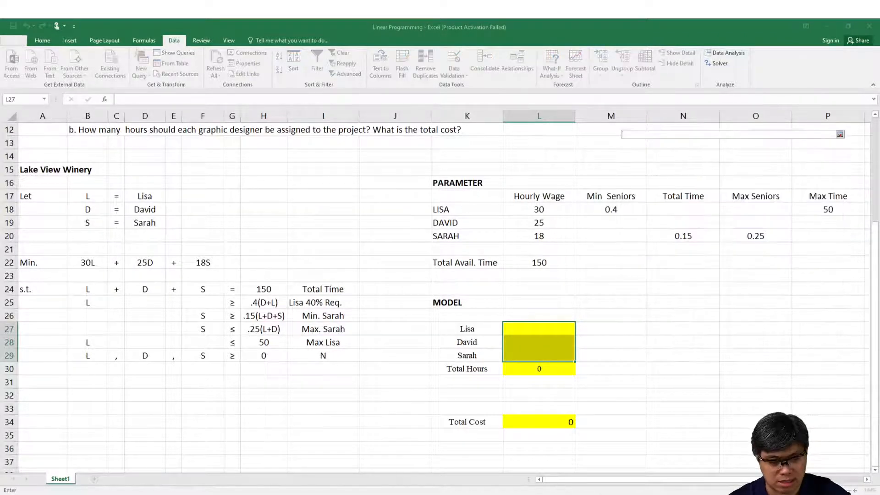
left_click(183, 492)
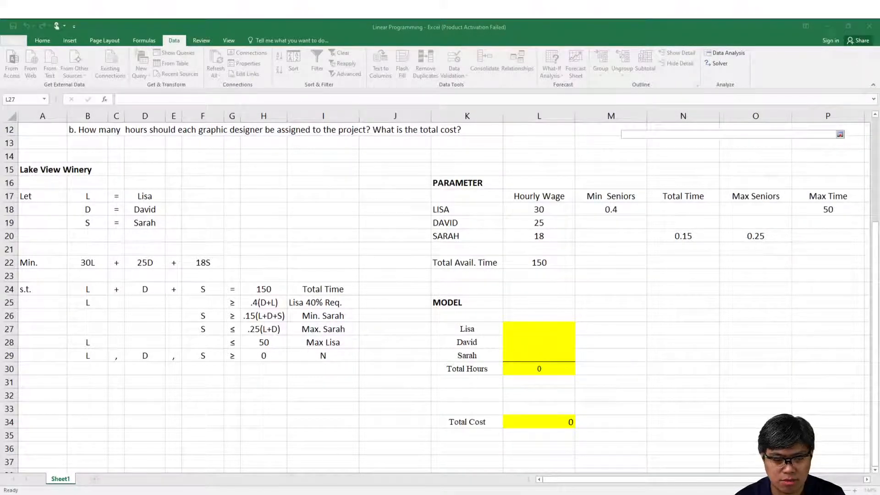
left_click_drag(539, 329, 539, 356)
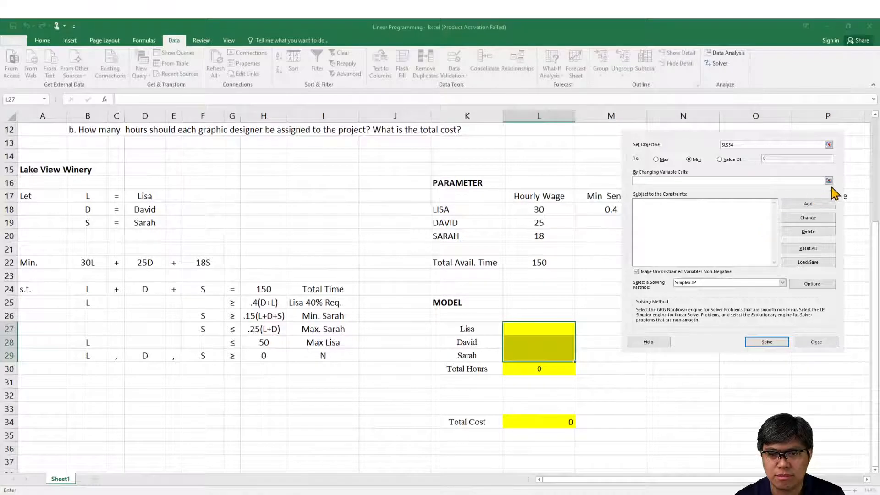
left_click(828, 181)
key("Return")
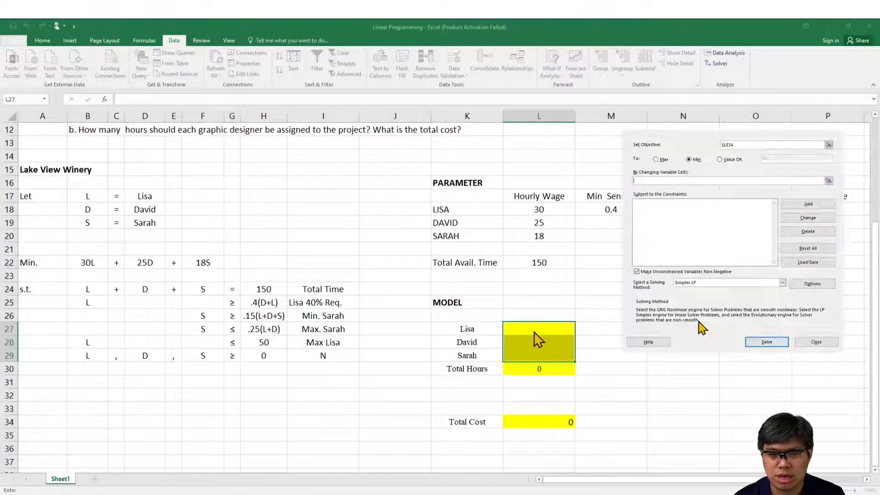
left_click(829, 181)
left_click_drag(540, 330, 538, 357)
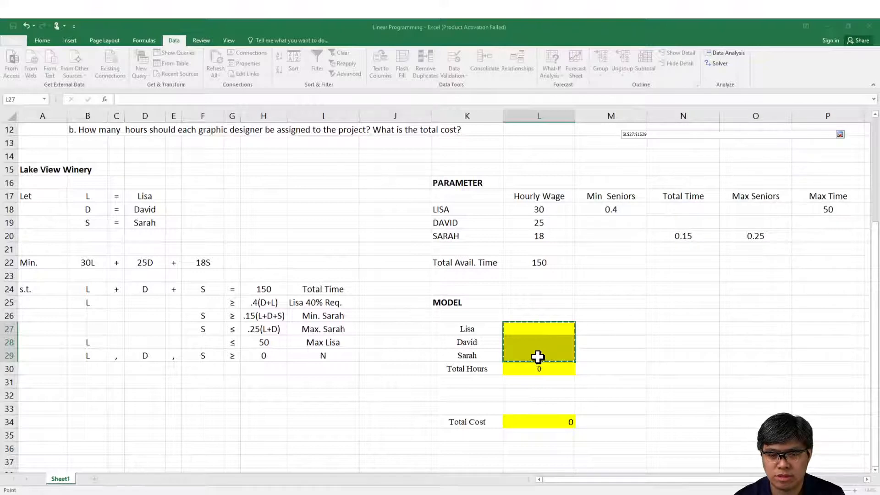
key("Return")
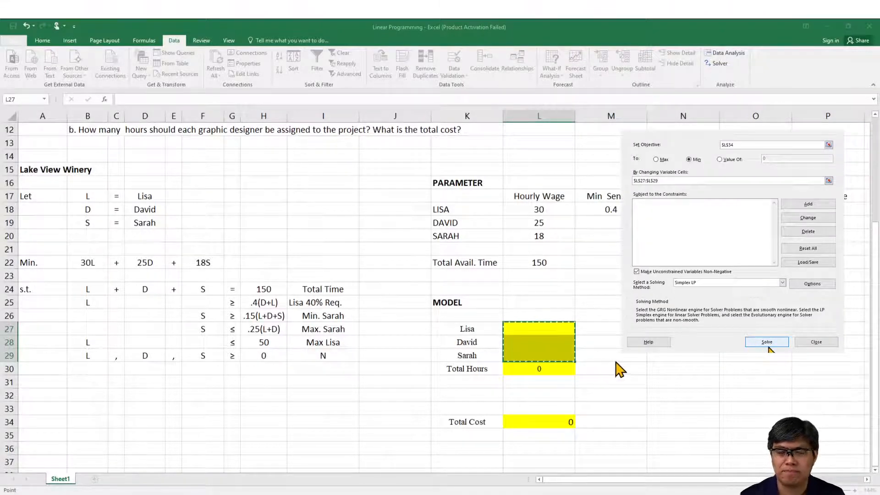
Step: Add a Solver constraint making Total Hours $L$30 equal to the total available time in $L$22, and start another constraint
left_click(812, 205)
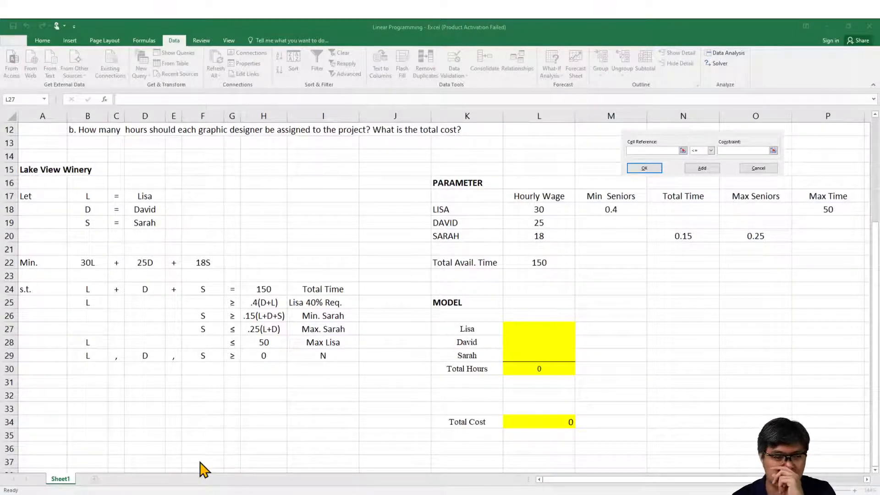
left_click_drag(539, 328, 539, 355)
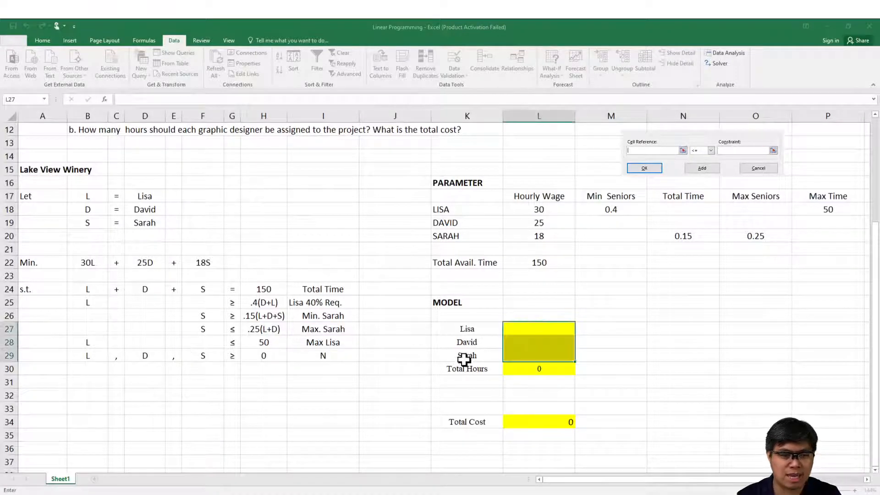
left_click(517, 369)
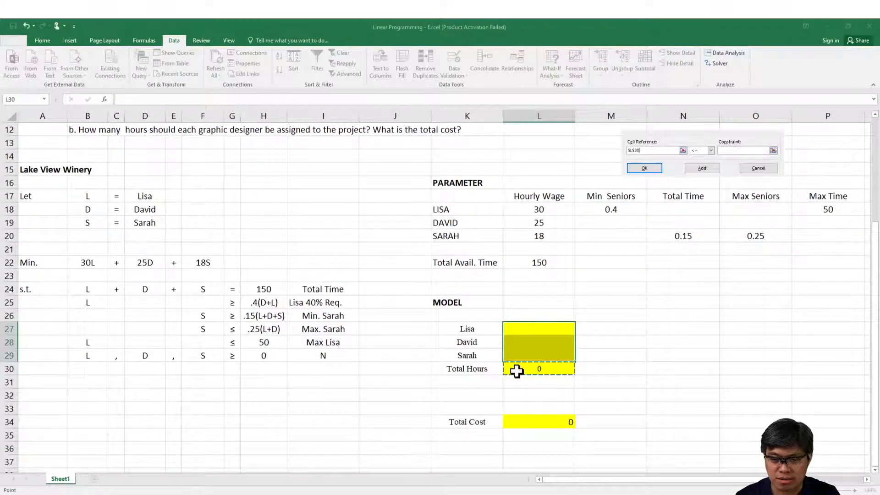
left_click(707, 162)
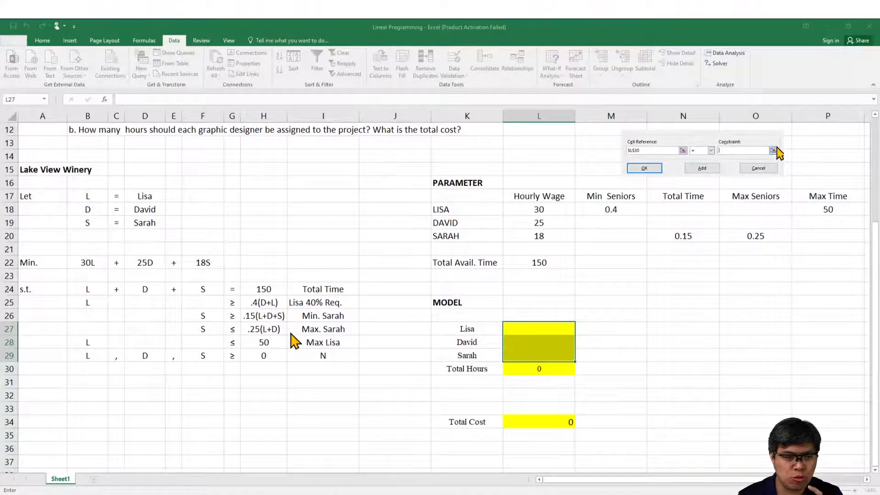
left_click(773, 150)
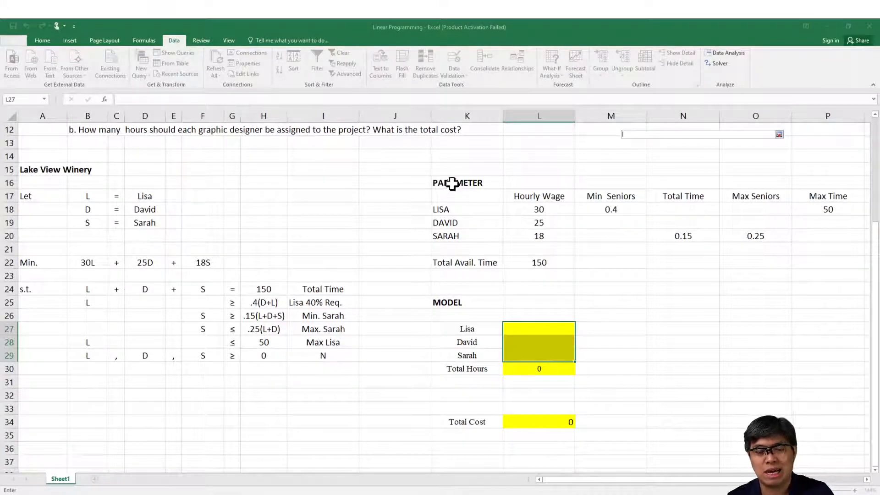
left_click_drag(453, 178, 751, 411)
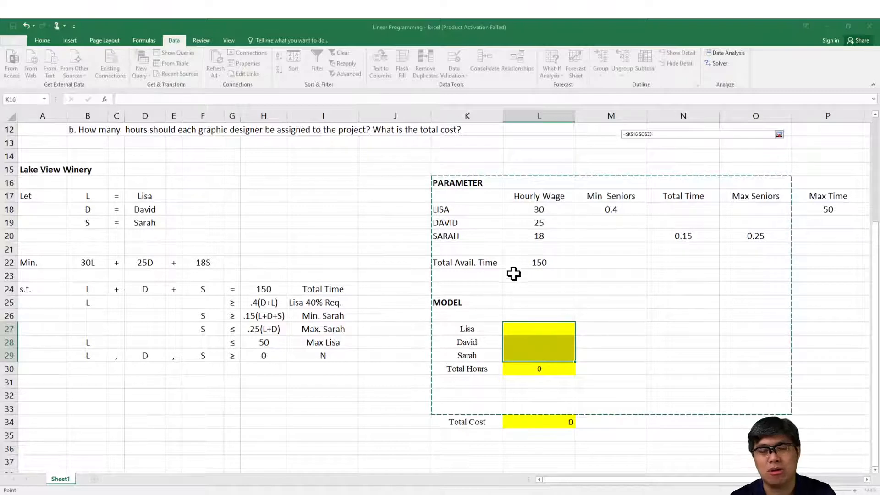
left_click(531, 262)
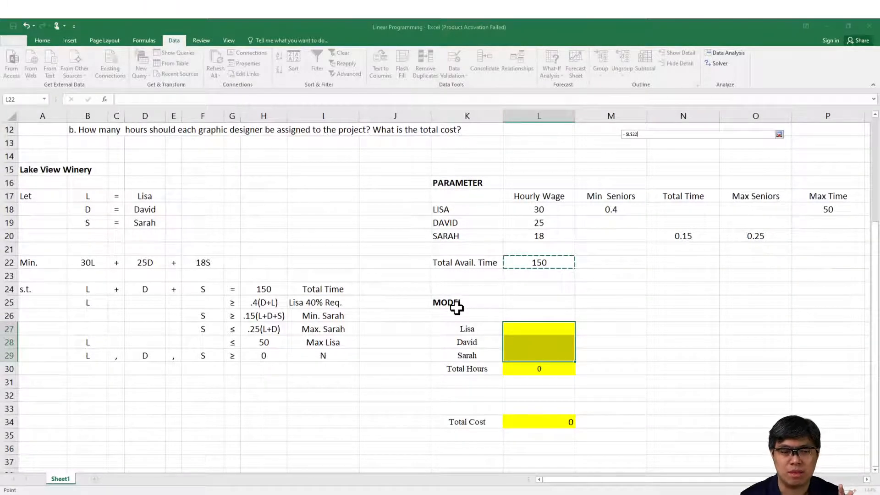
key("Return")
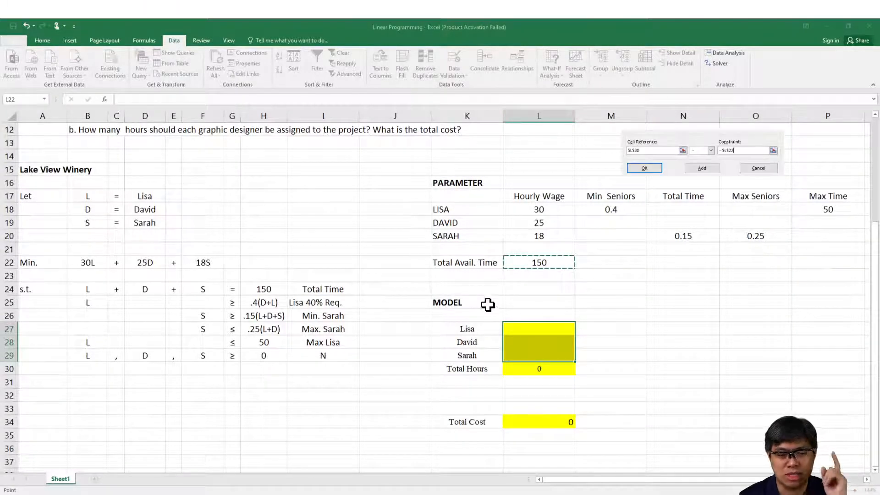
left_click(702, 169)
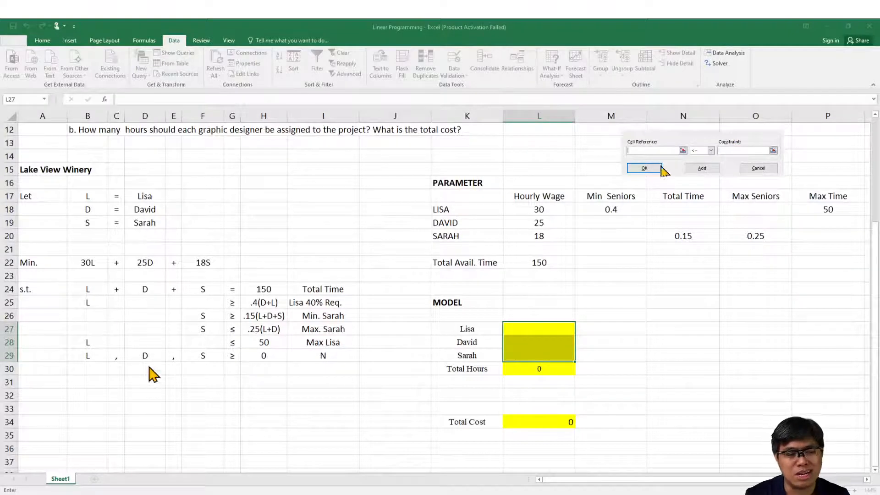
left_click(195, 492)
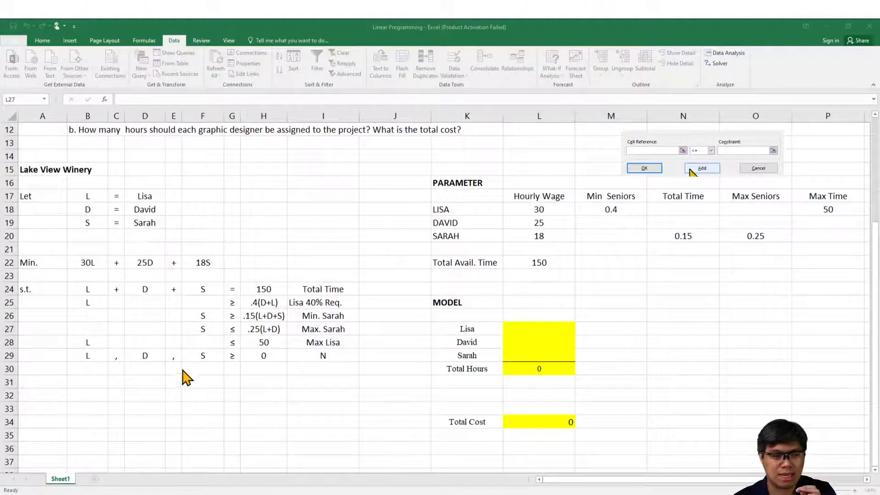
left_click_drag(538, 326, 538, 356)
left_click(530, 329)
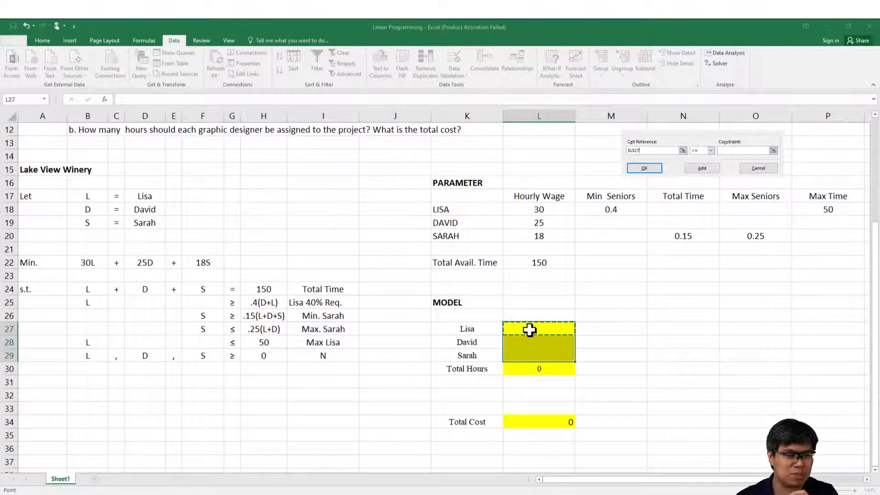
left_click(711, 151)
left_click(708, 164)
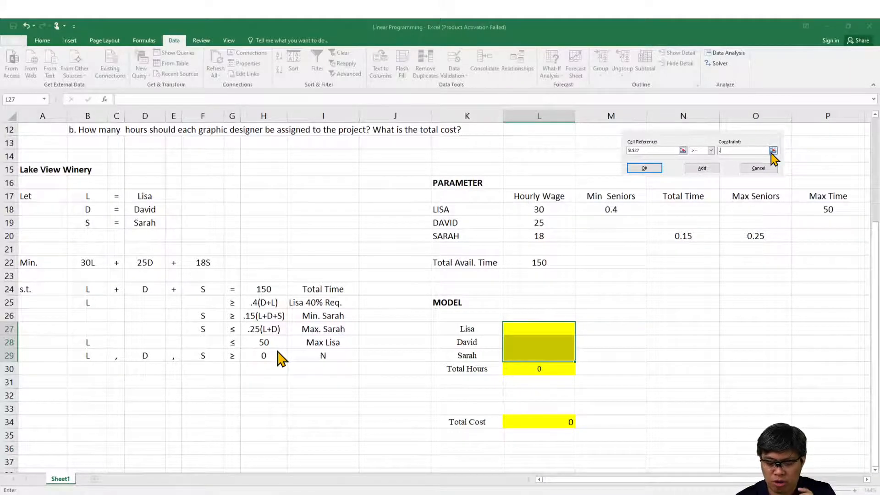
type(".4")
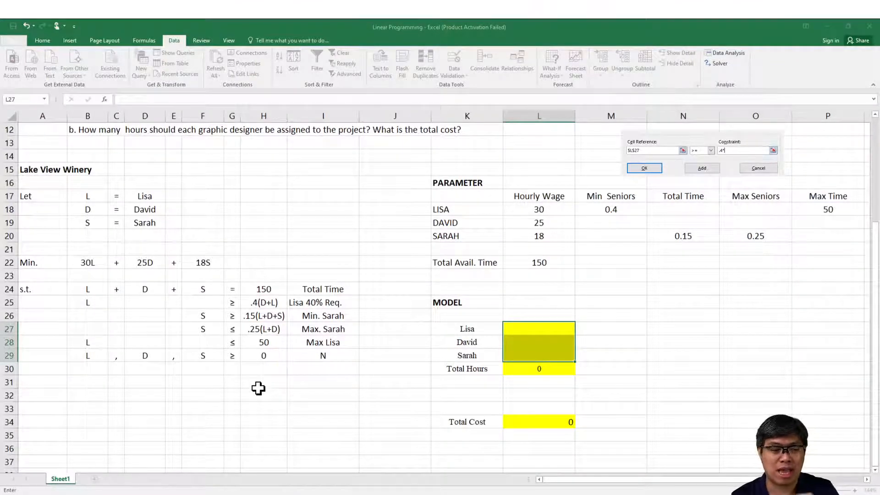
left_click(761, 170)
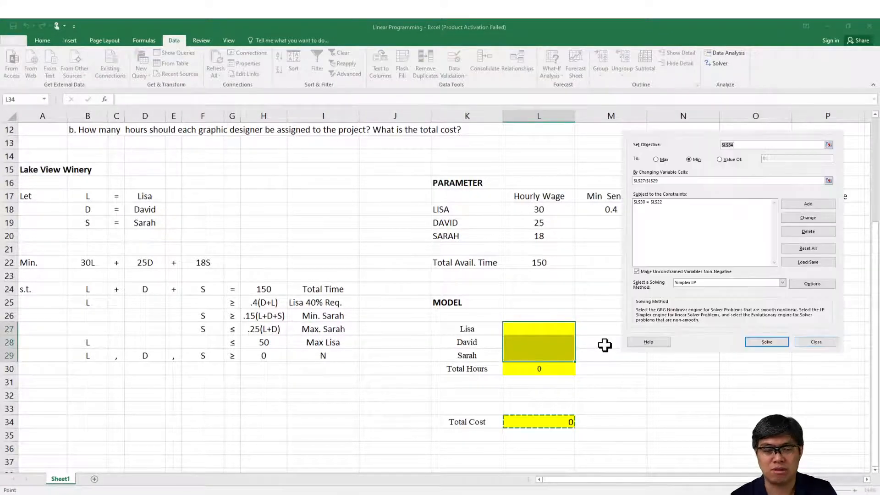
left_click(820, 345)
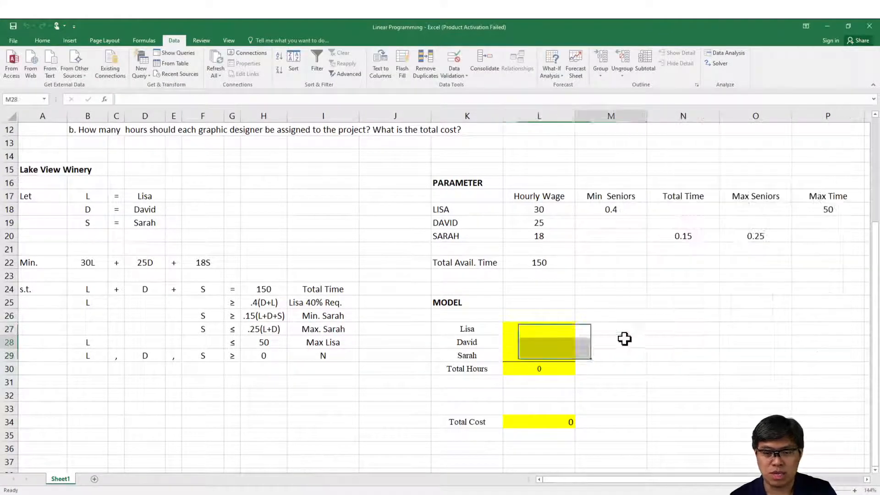
Step: Label cell K32 "Total Hours Seniors" and widen column K slightly to fit the text
left_click(623, 341)
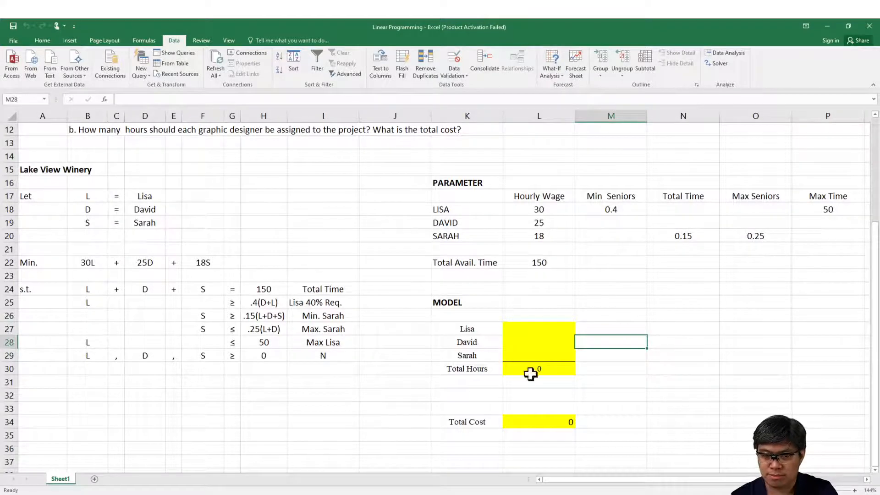
left_click(462, 392)
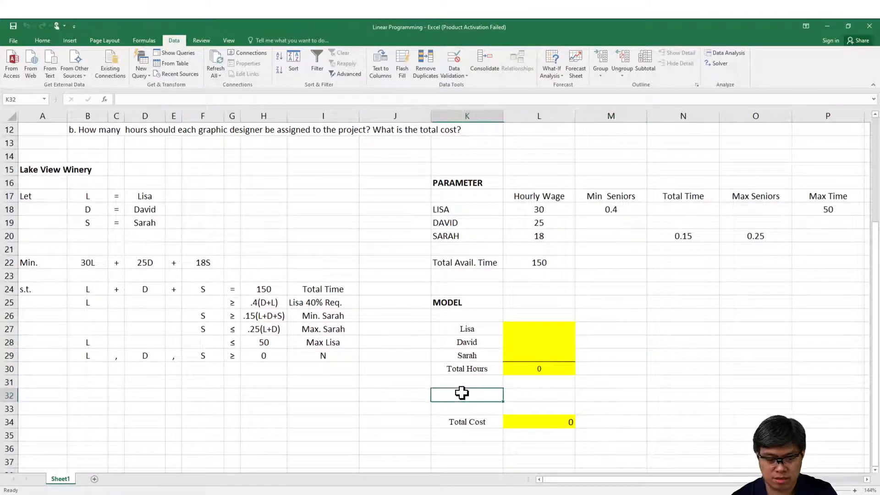
type("Total")
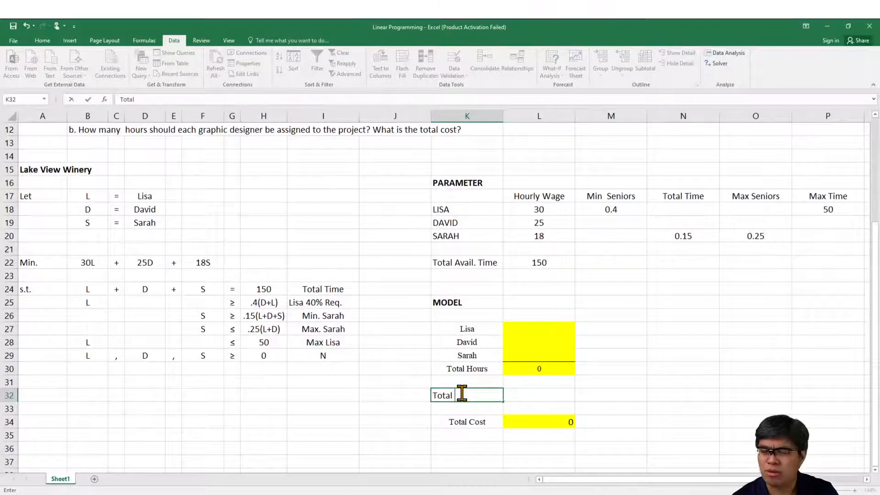
type(" HOur")
key("BackSpace")
key("BackSpace")
key("BackSpace")
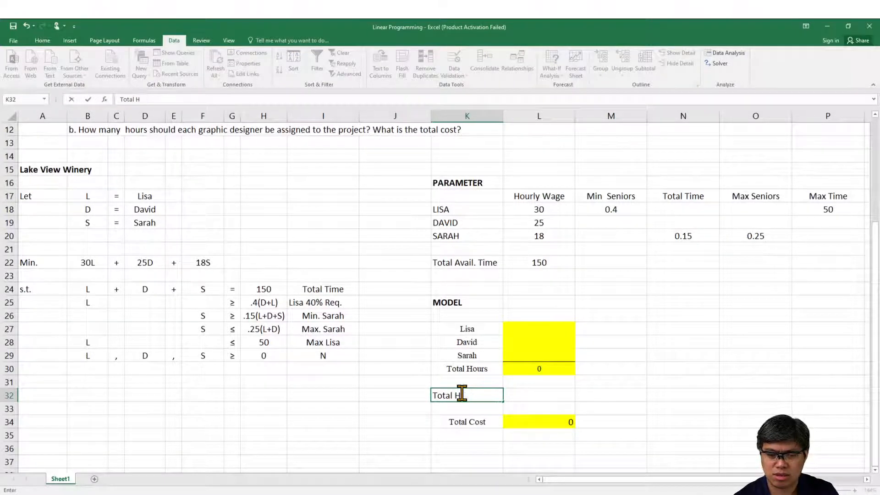
type("ours Seniors")
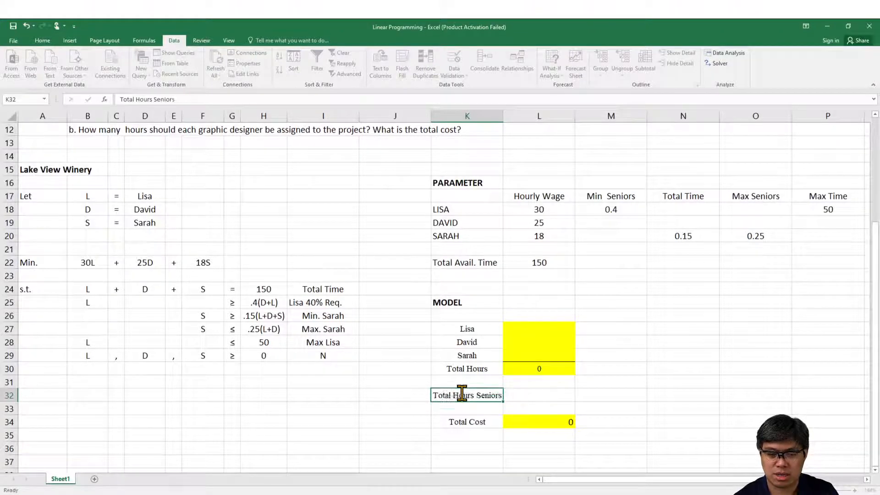
key("Return")
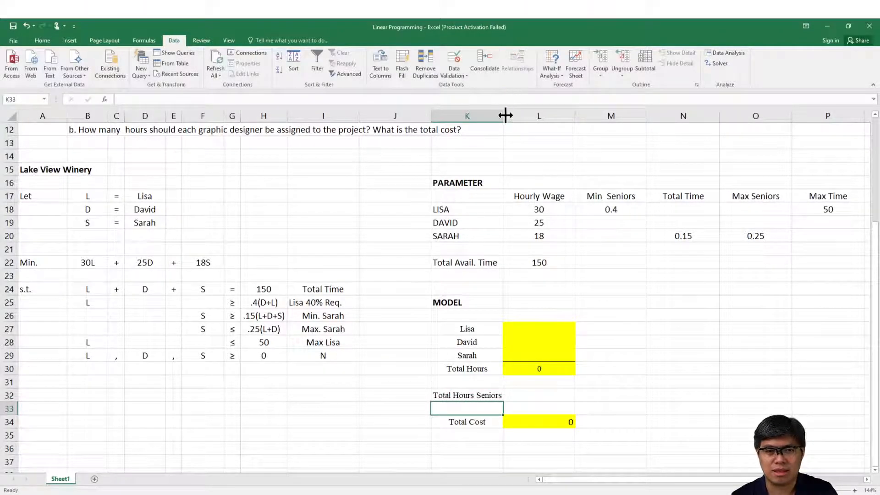
left_click_drag(504, 115, 508, 116)
Step: Enter the formula =SUM(L27:L28) in L32 to total the senior designers' hours
left_click(537, 392)
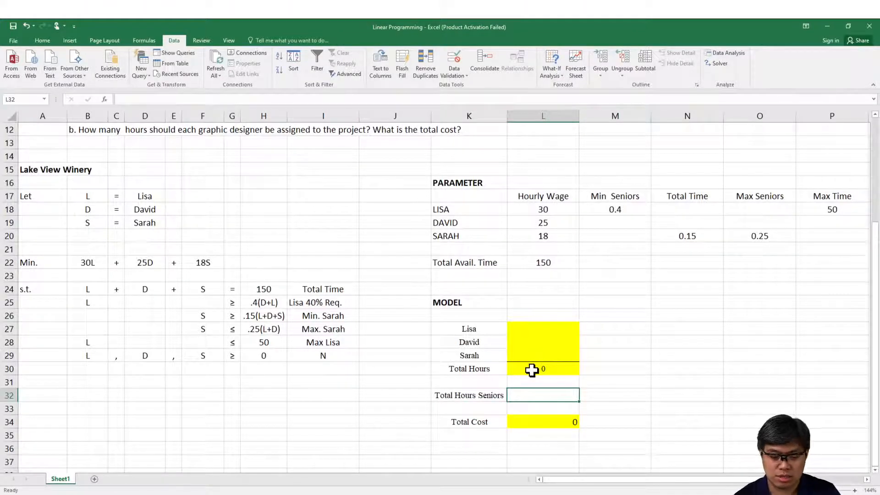
type("=suj")
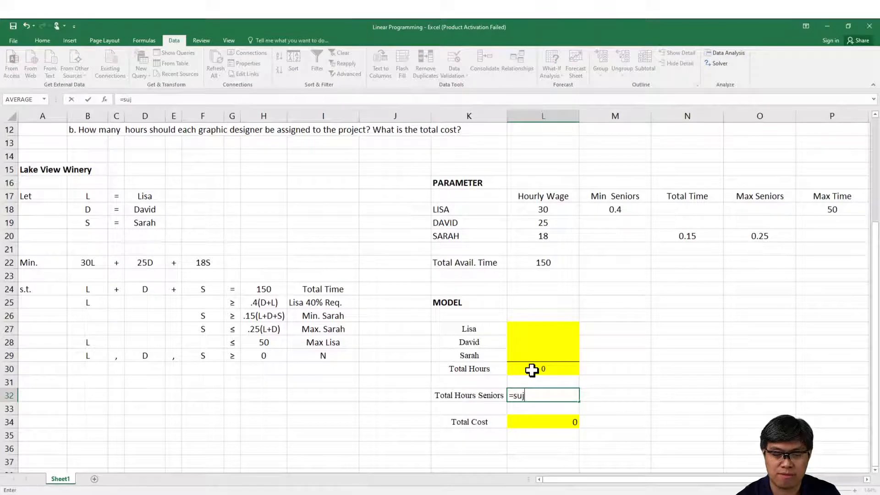
key("BackSpace")
type("m")
key("BackSpace")
type("m")
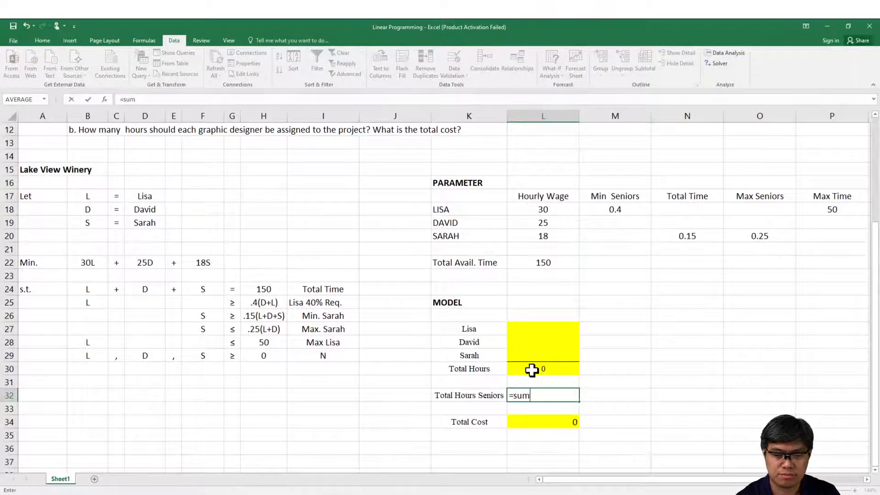
type("(")
key("Up")
key("Up")
key("Up")
key("Up")
key("shift+Up")
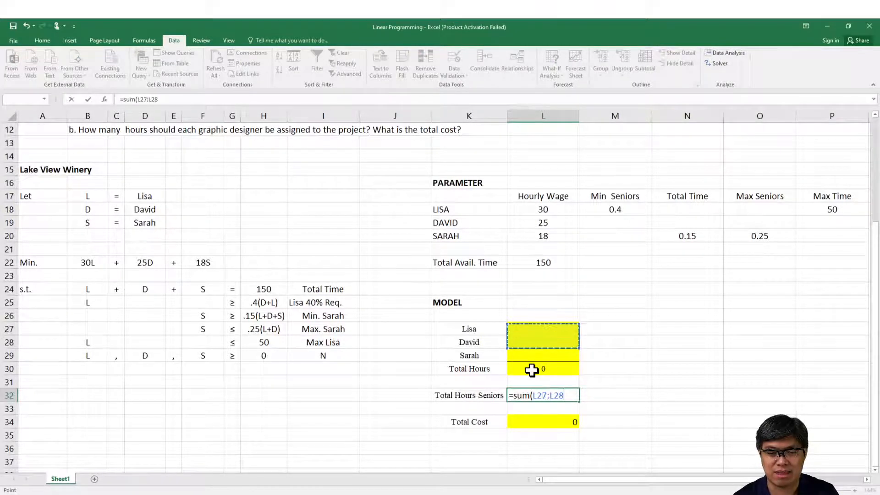
key("Return")
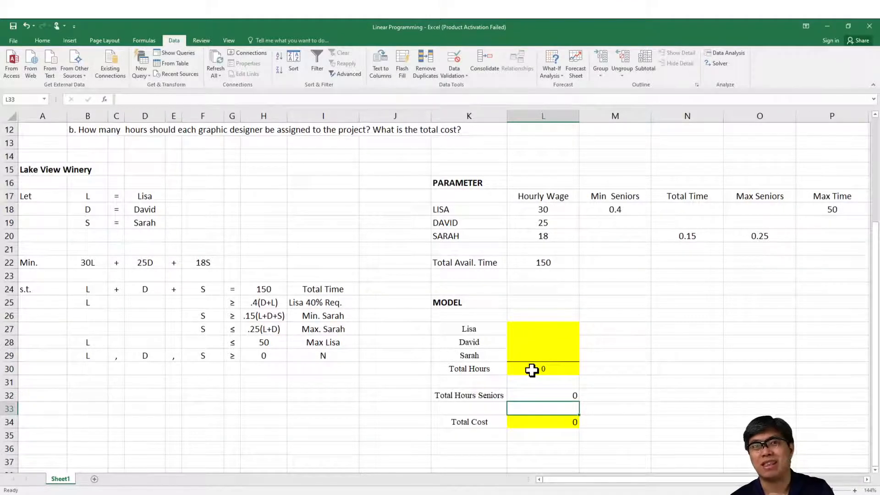
Step: Fill L32 with yellow and centre the contents of L32:L34
left_click(531, 395)
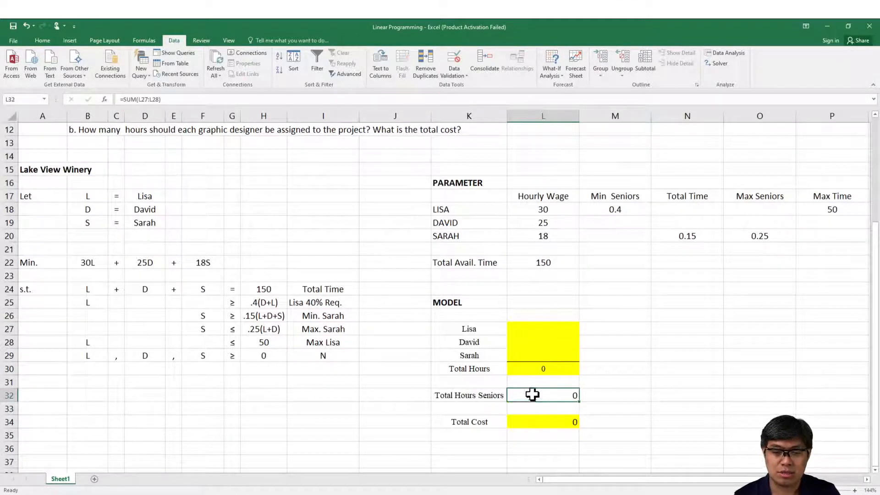
left_click(42, 40)
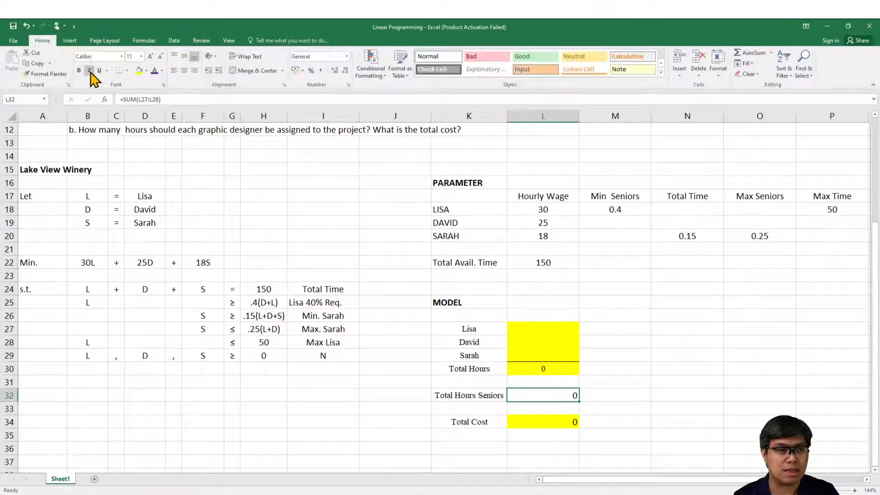
left_click(139, 70)
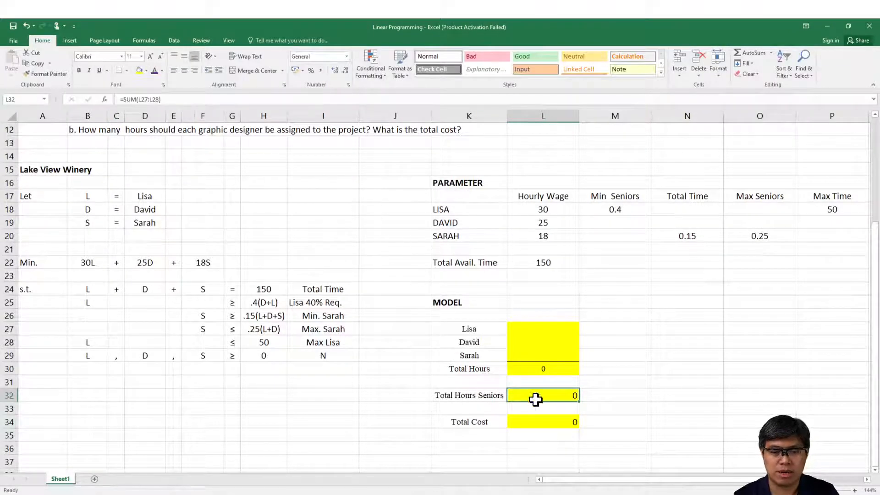
left_click_drag(534, 398, 542, 423)
left_click(184, 70)
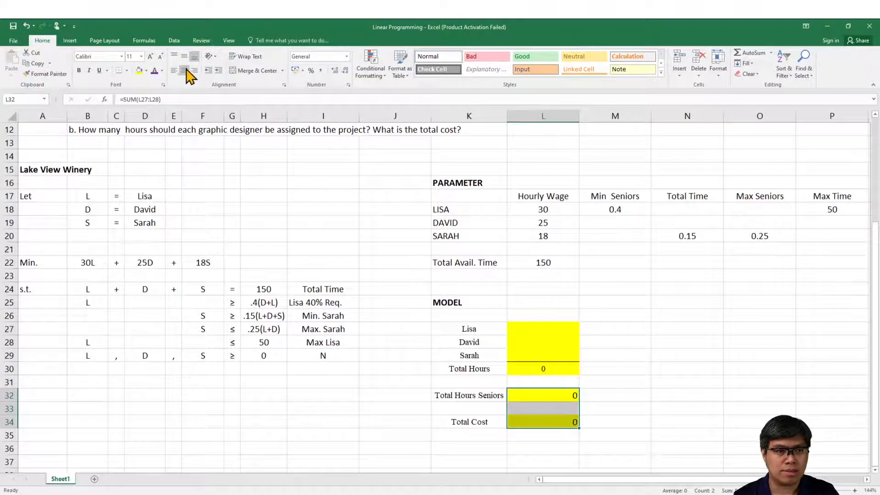
left_click(443, 257)
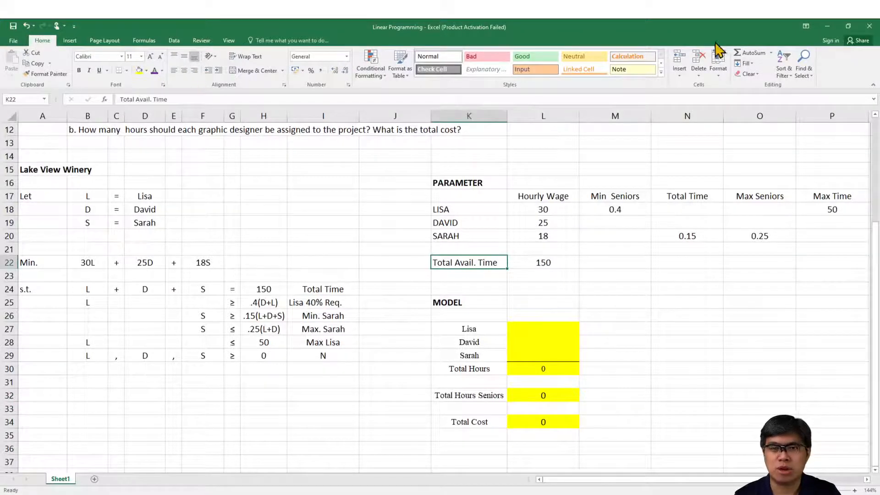
Step: Reopen Solver, add the constraint $L$27 >= .4*$L$32, and start another constraint
left_click(177, 40)
left_click(718, 63)
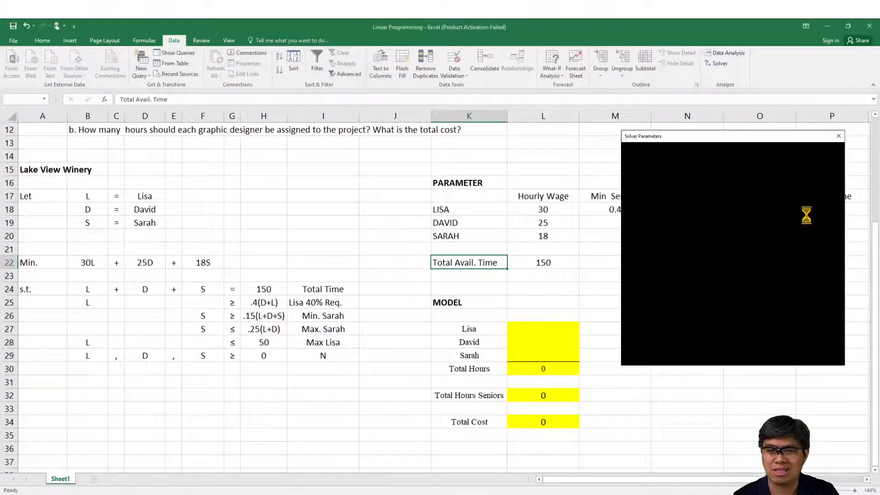
left_click(766, 341)
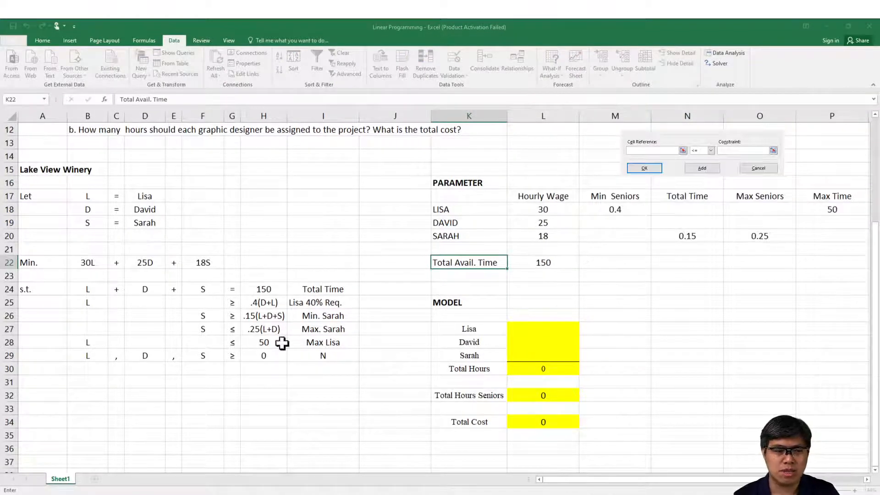
left_click(514, 328)
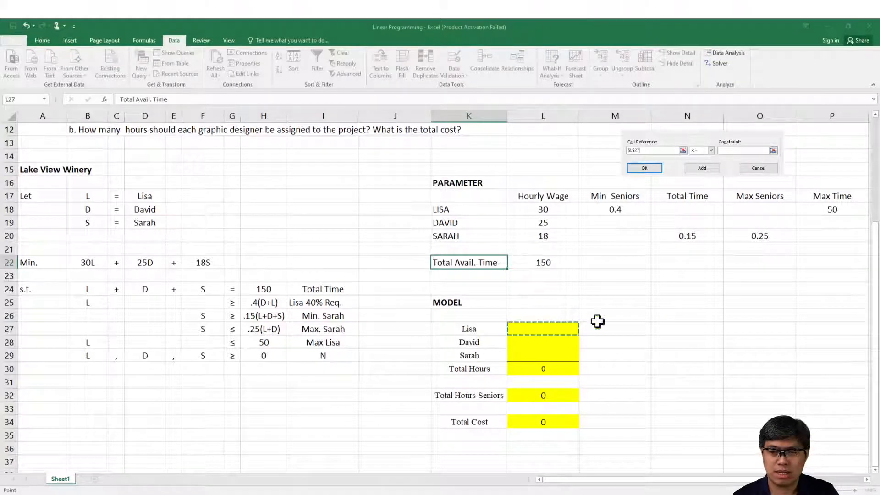
left_click(710, 150)
left_click(700, 168)
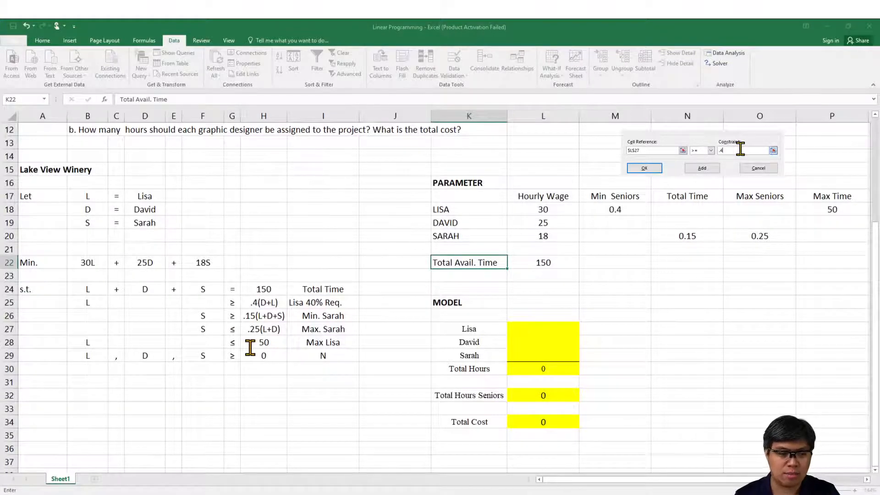
type(".4*")
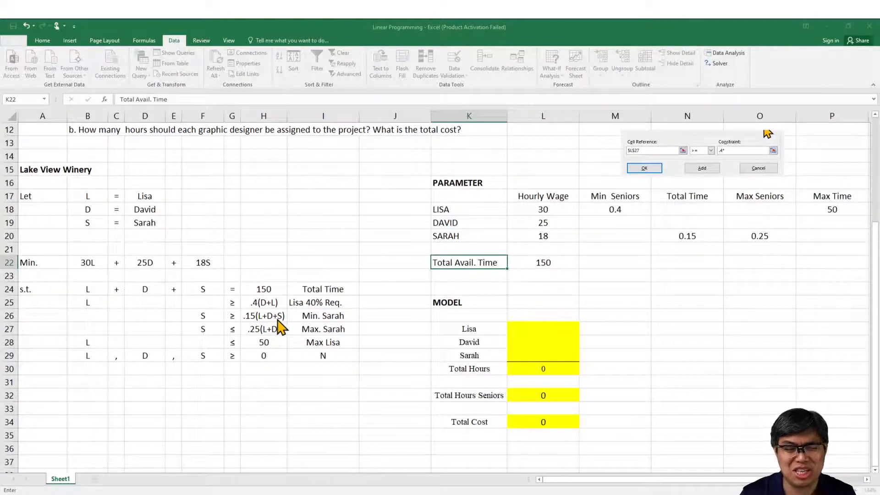
left_click(551, 398)
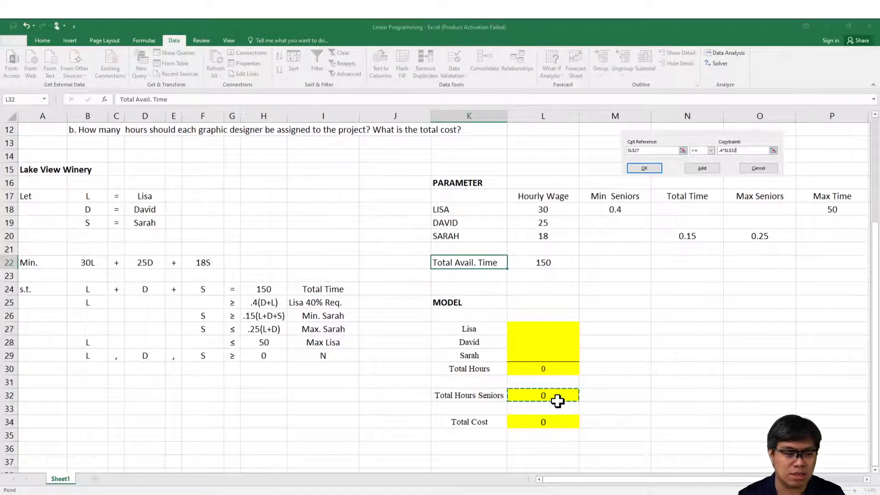
left_click(702, 168)
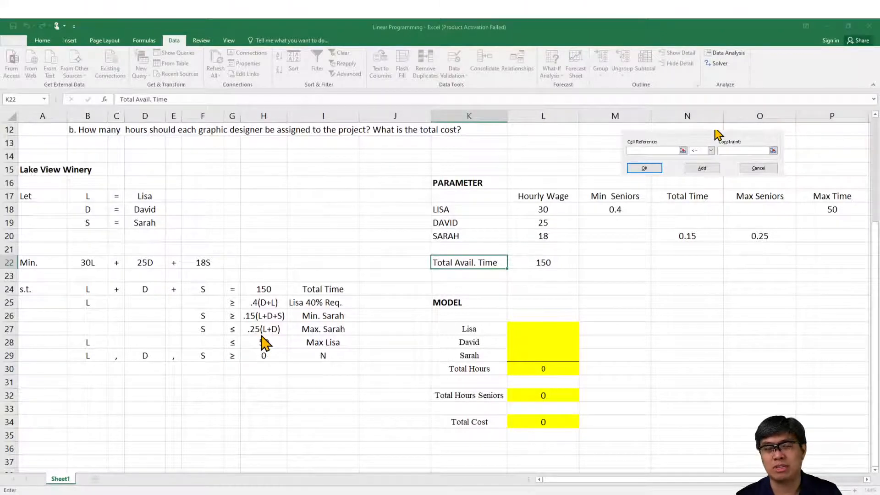
Step: Add the Solver constraint $L$29 >= .15*$L$30 and start another constraint
left_click(683, 150)
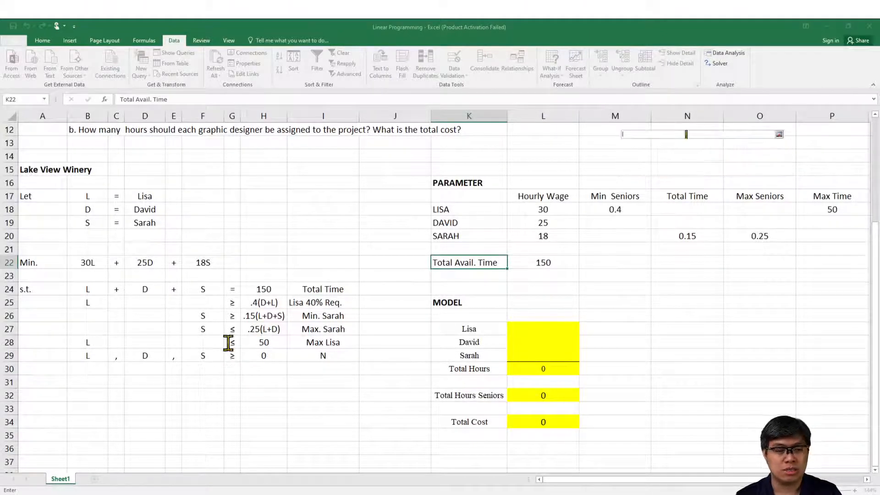
left_click(544, 355)
key("Return")
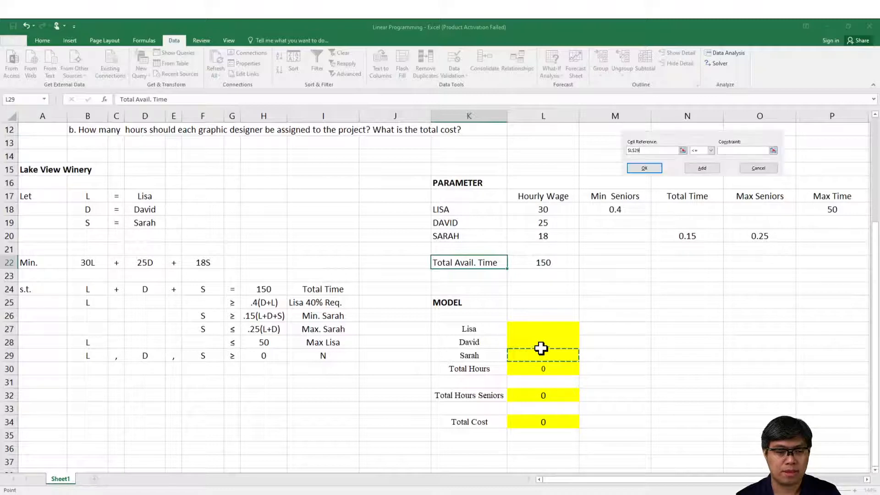
left_click(711, 151)
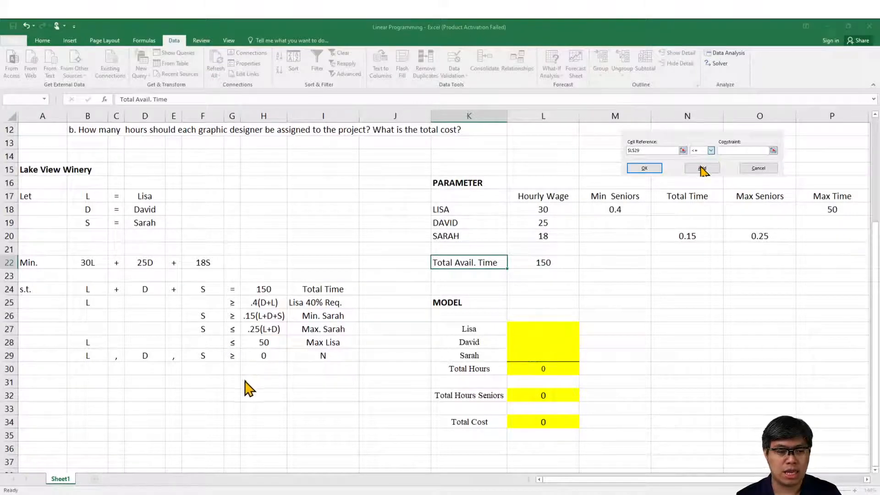
left_click(701, 166)
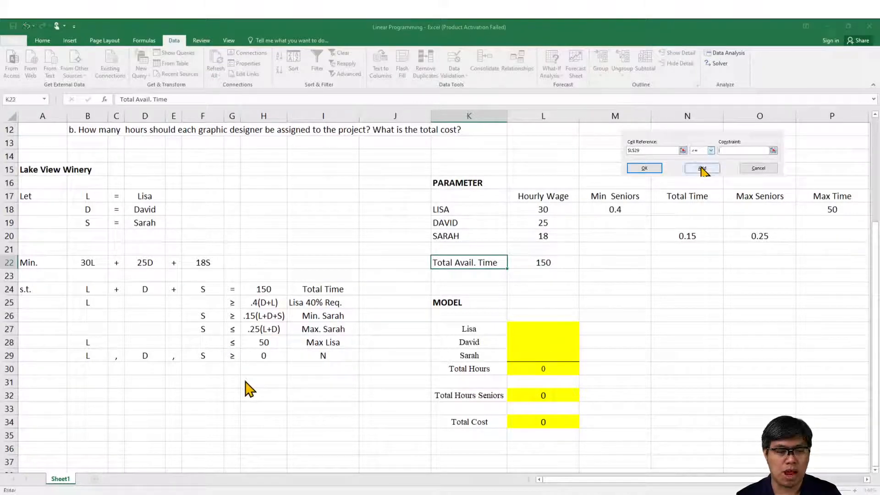
left_click(732, 151)
type(".15*")
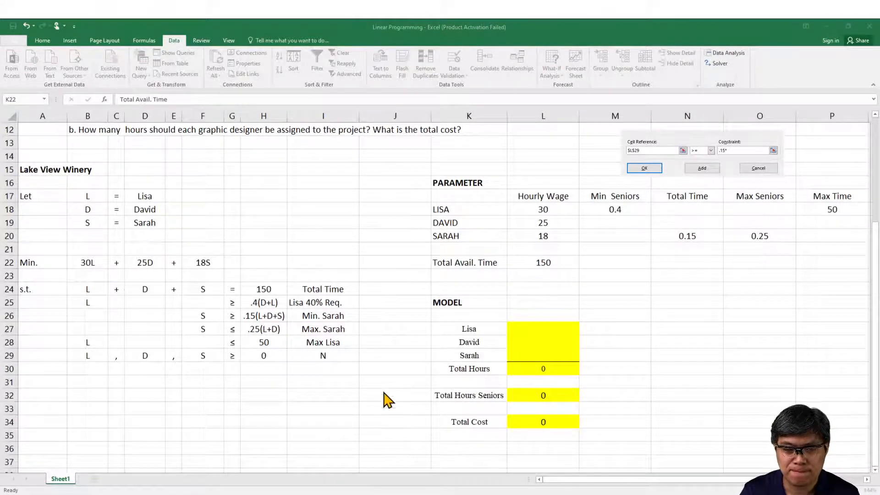
left_click_drag(579, 178, 300, 283)
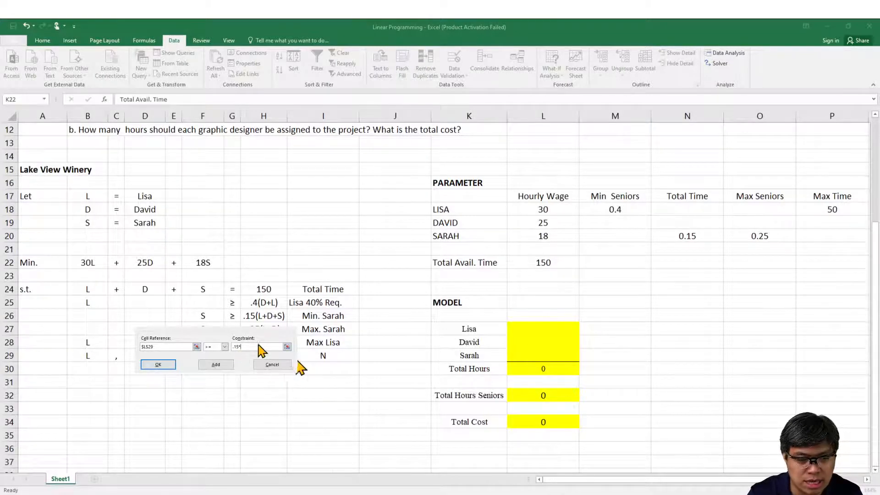
left_click(274, 346)
left_click(550, 369)
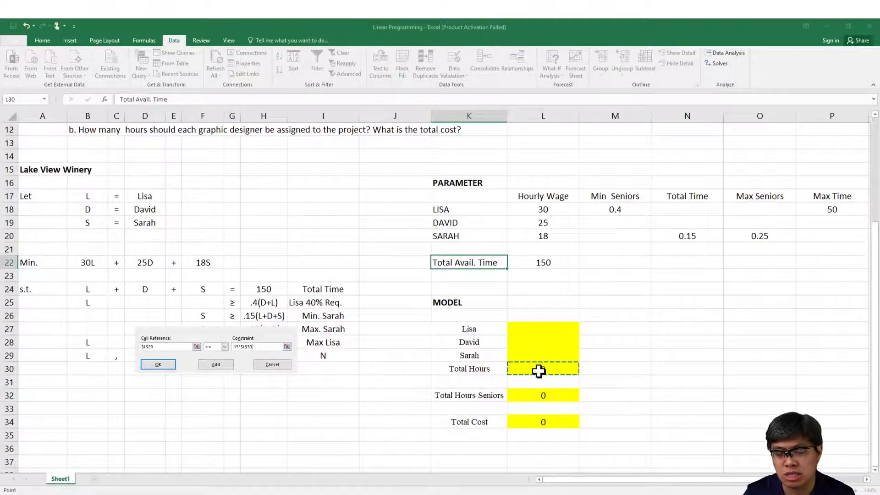
left_click(216, 364)
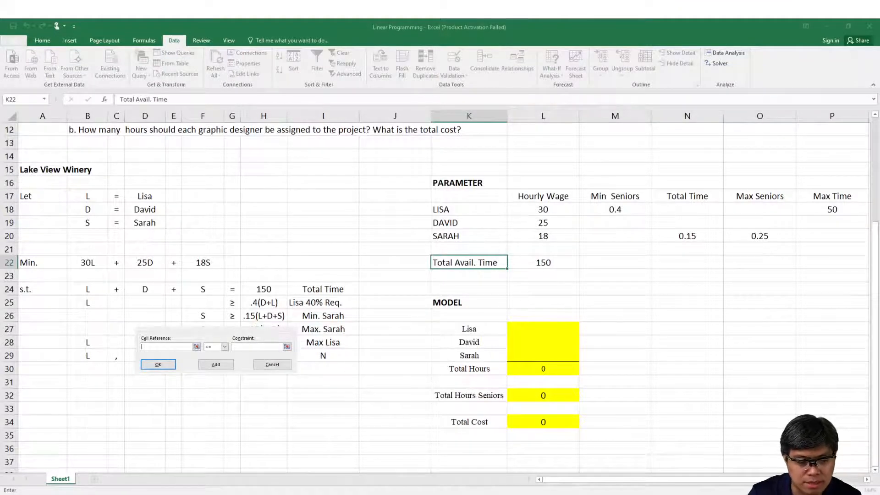
Step: Add the Solver constraint $L$29 <= .25*$L$32 and start another constraint
left_click_drag(314, 281, 340, 293)
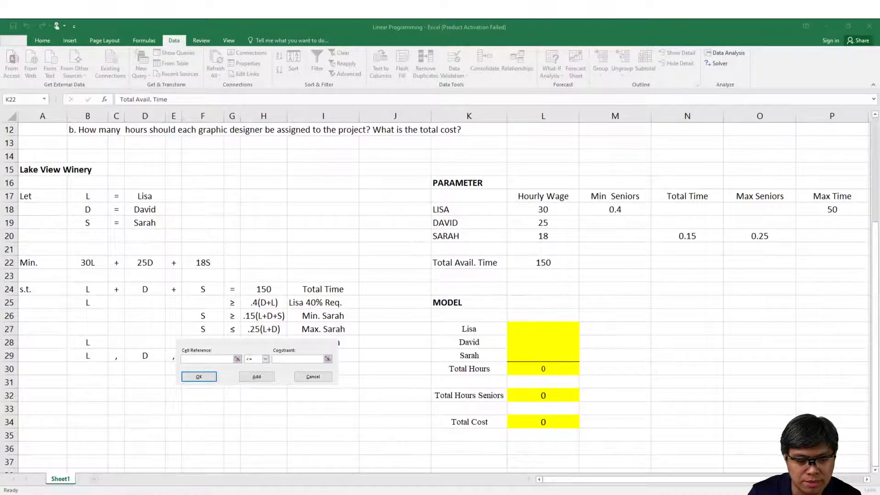
left_click(513, 352)
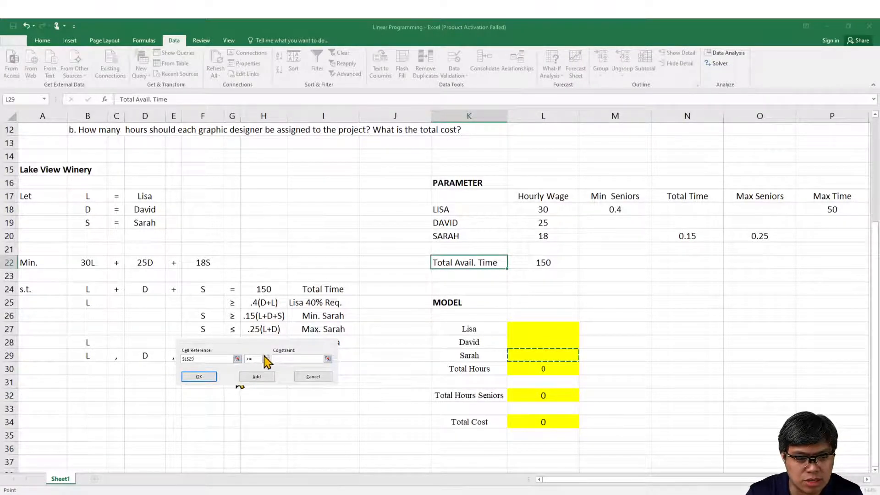
left_click(316, 358)
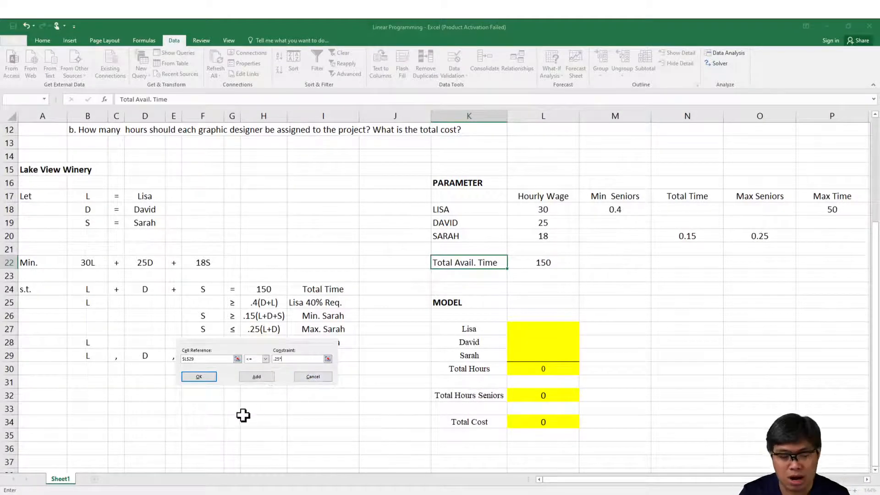
left_click(178, 493)
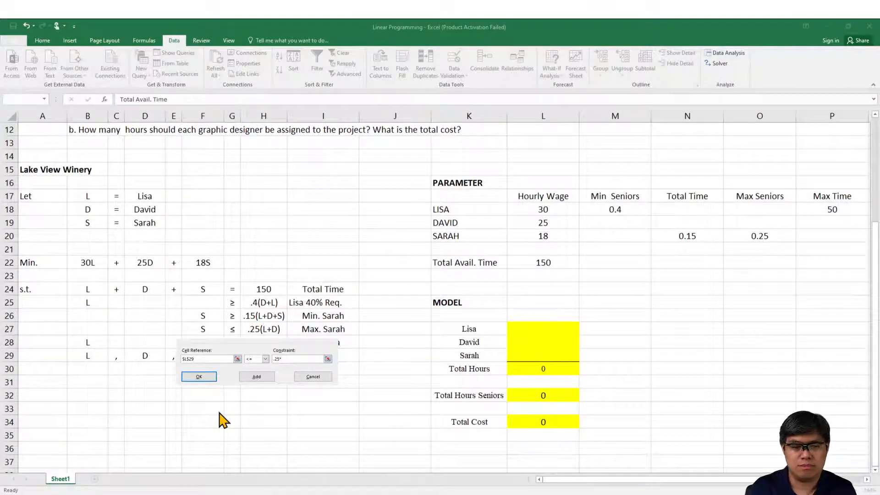
left_click(261, 339)
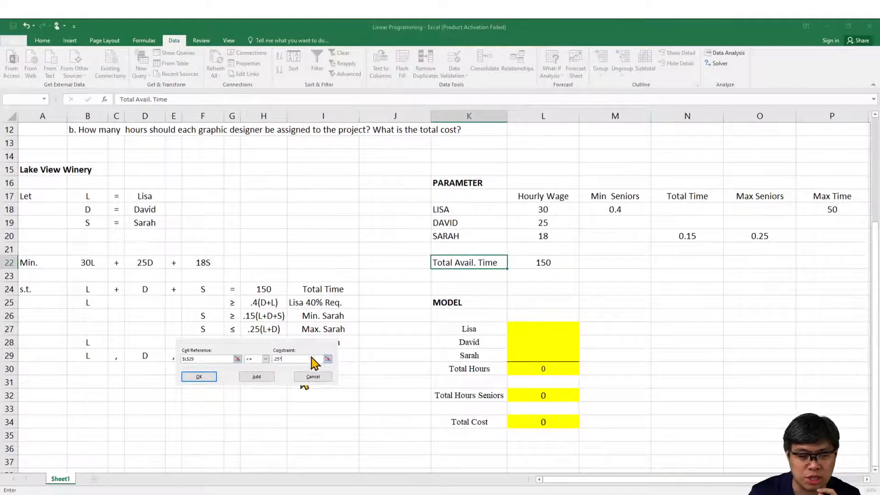
left_click(523, 396)
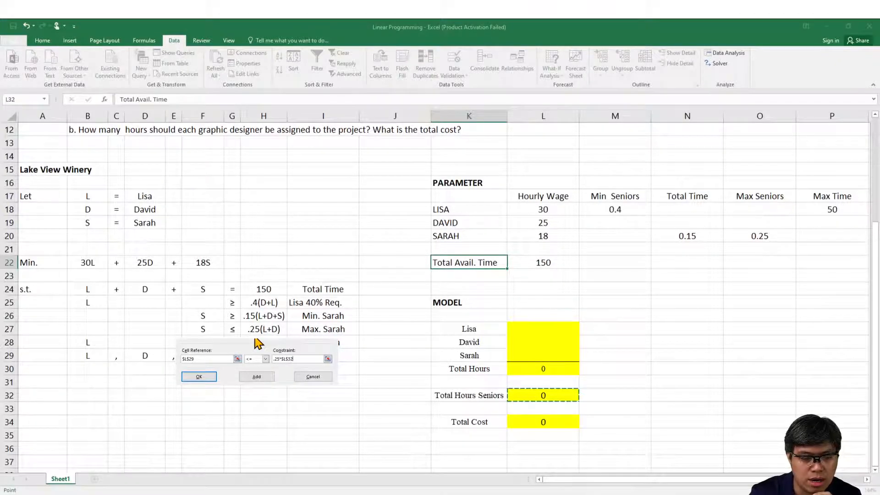
left_click(257, 376)
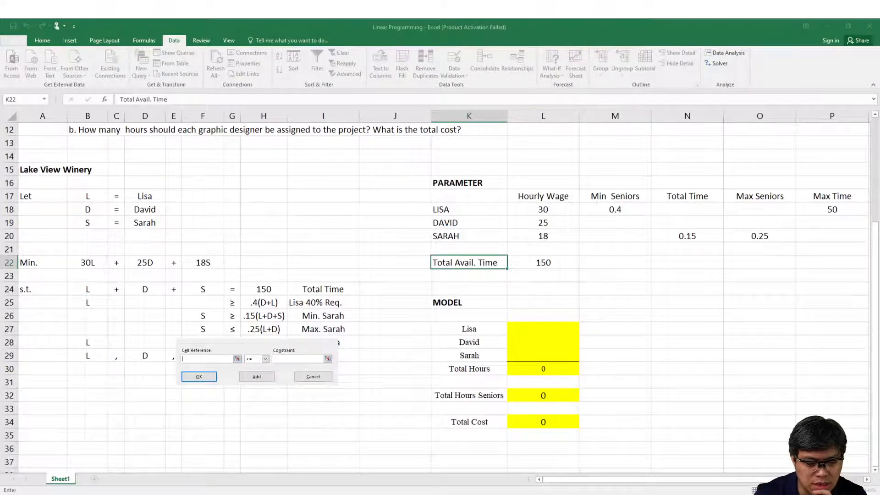
Step: Add the final constraint $L$27 <= $P$18 and solve the model, keeping the Solver solution
left_click_drag(331, 295, 332, 306)
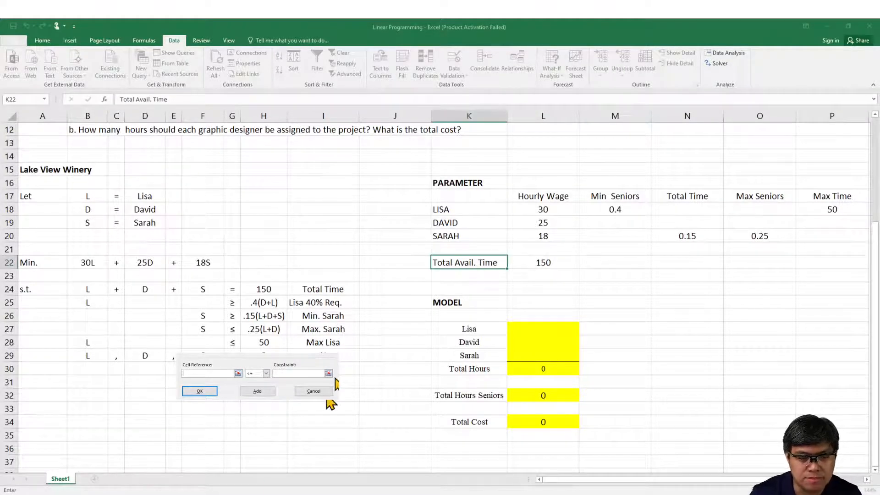
left_click(237, 373)
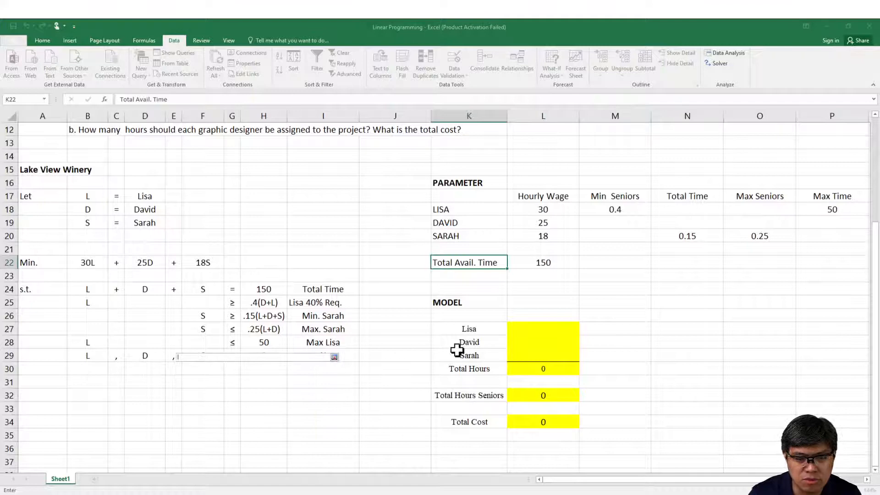
left_click(509, 329)
key("Return")
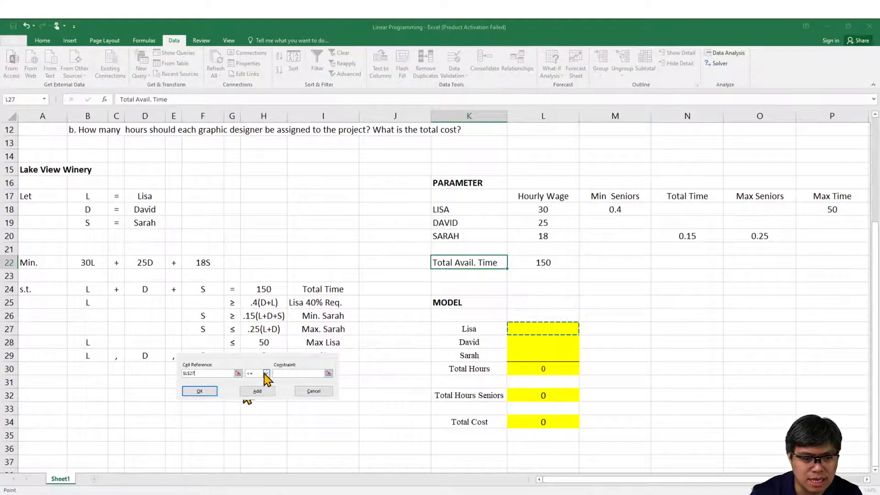
left_click(328, 373)
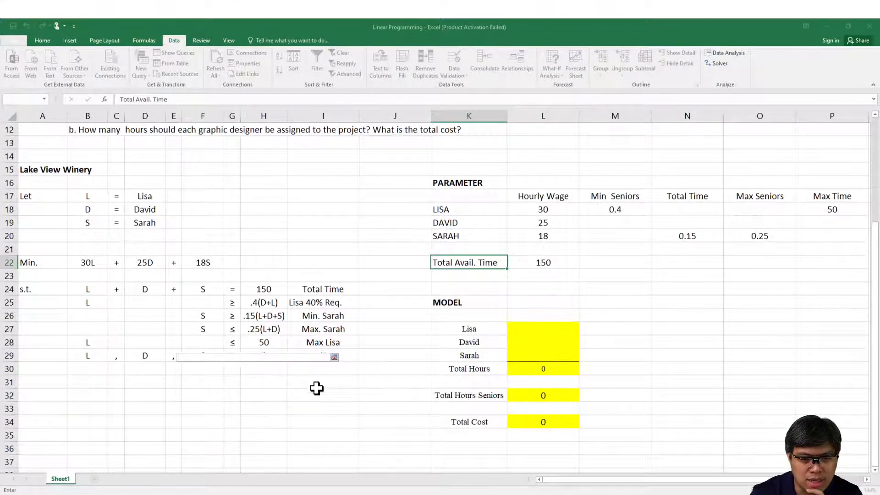
left_click(824, 210)
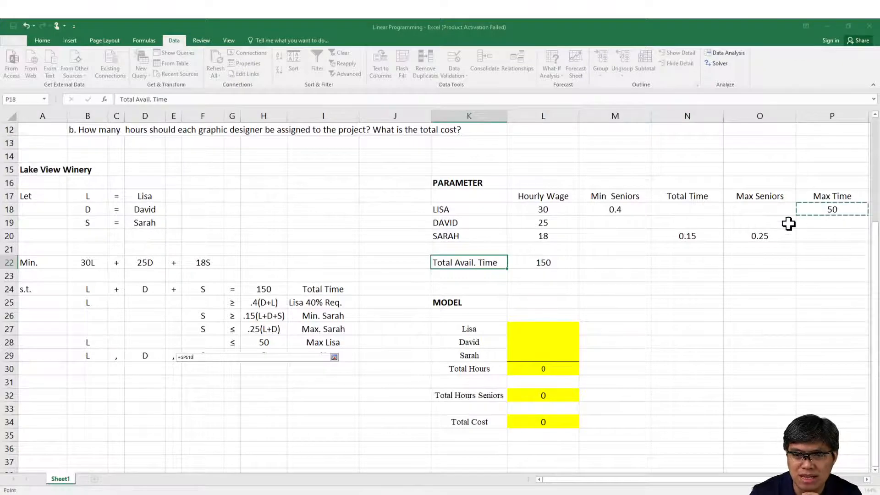
key("Return")
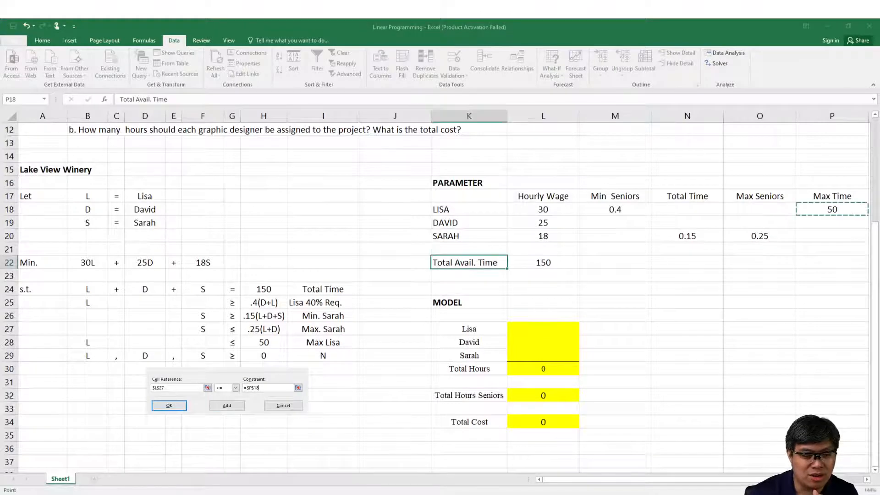
left_click(182, 406)
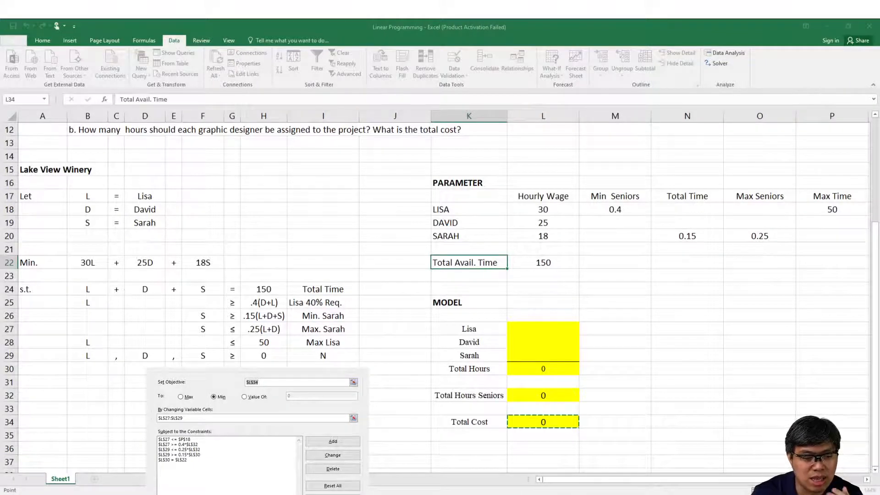
key("Return")
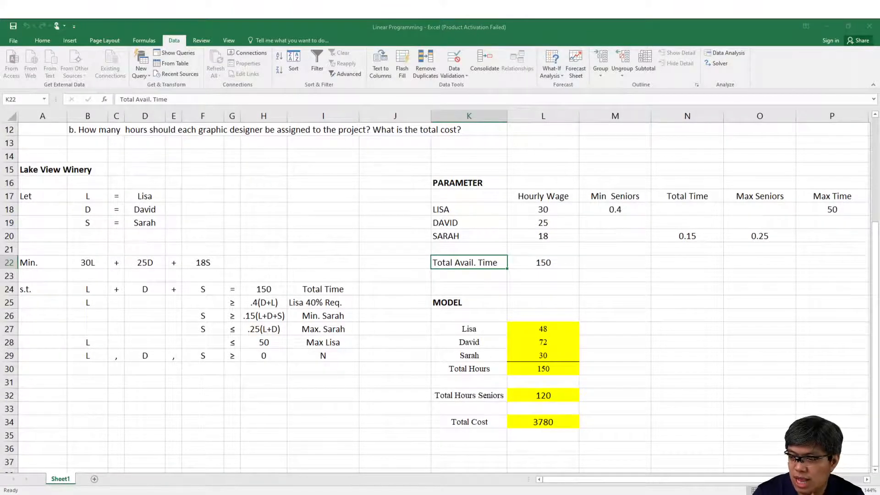
Step: Set the font size of the model results in L27:L34 to 11
left_click_drag(535, 326, 542, 419)
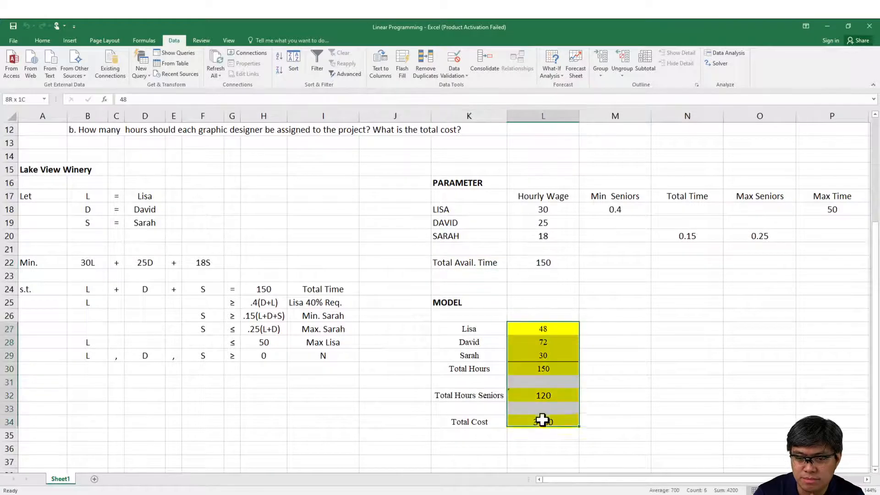
left_click(543, 263)
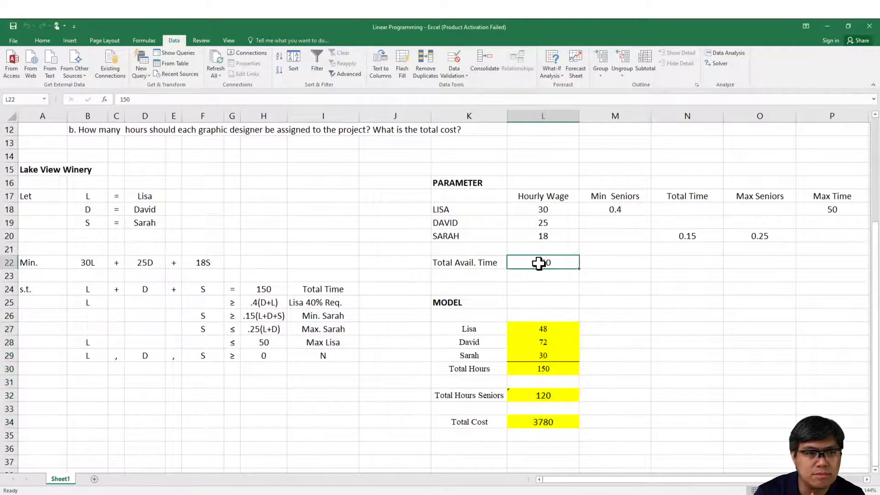
left_click(42, 41)
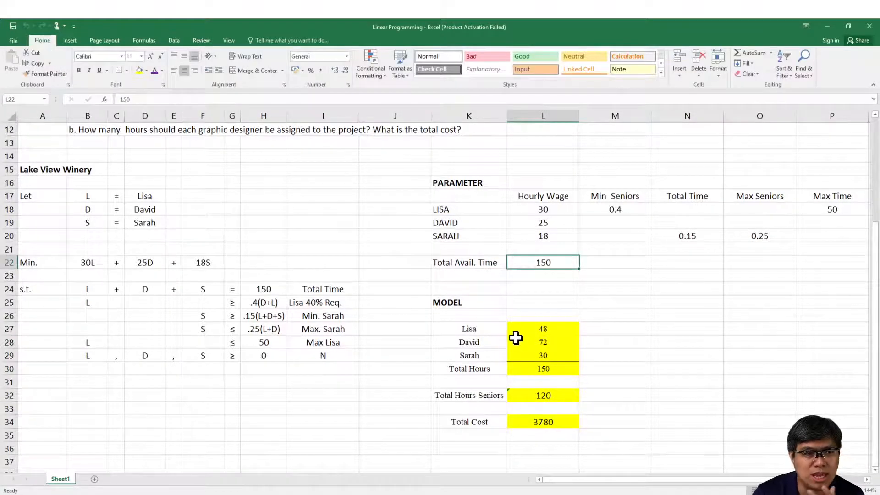
left_click_drag(540, 329, 538, 423)
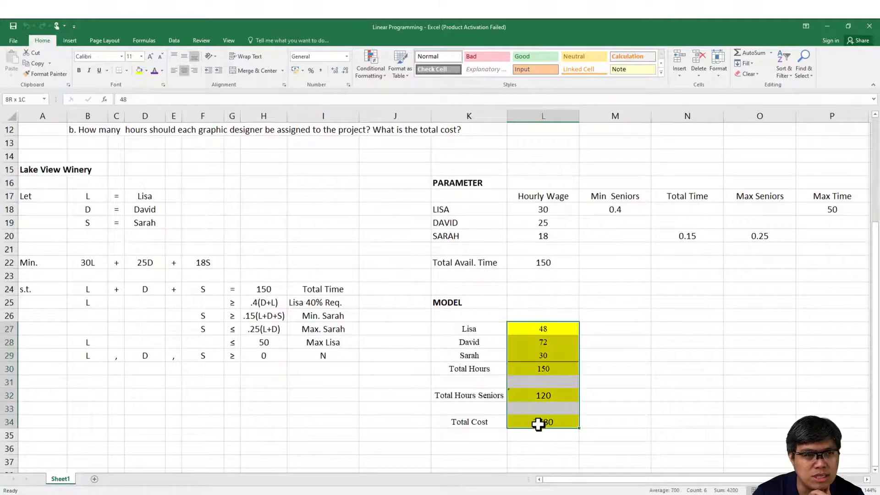
left_click(149, 56)
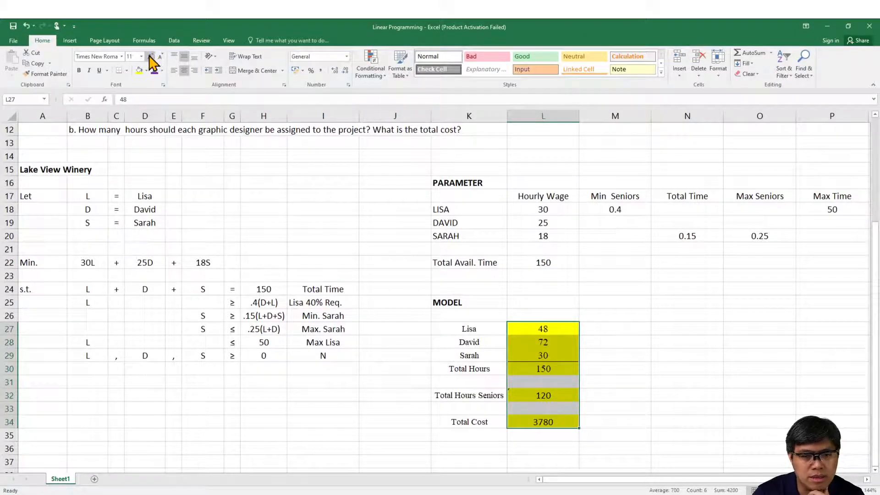
Step: Examine the total cost and total hours results, and compare them with the total-time and 40% requirement constraints in rows 24 and 25
left_click(514, 420)
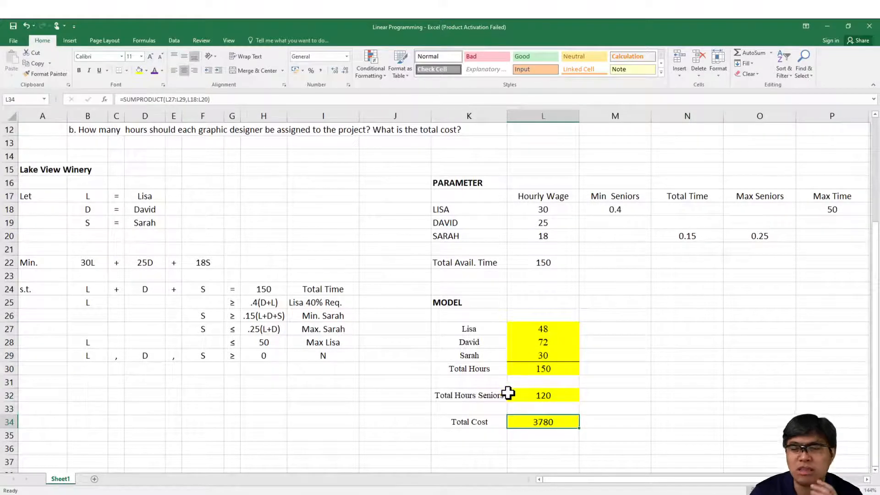
left_click(547, 372)
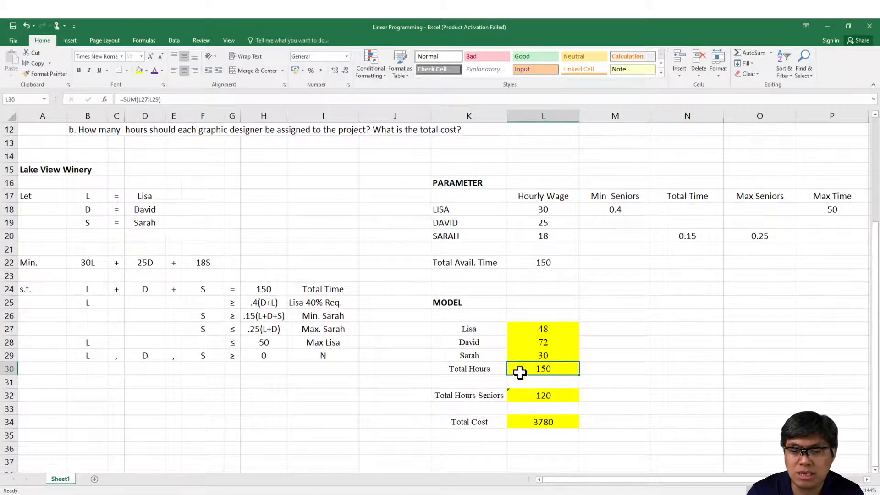
left_click(541, 262)
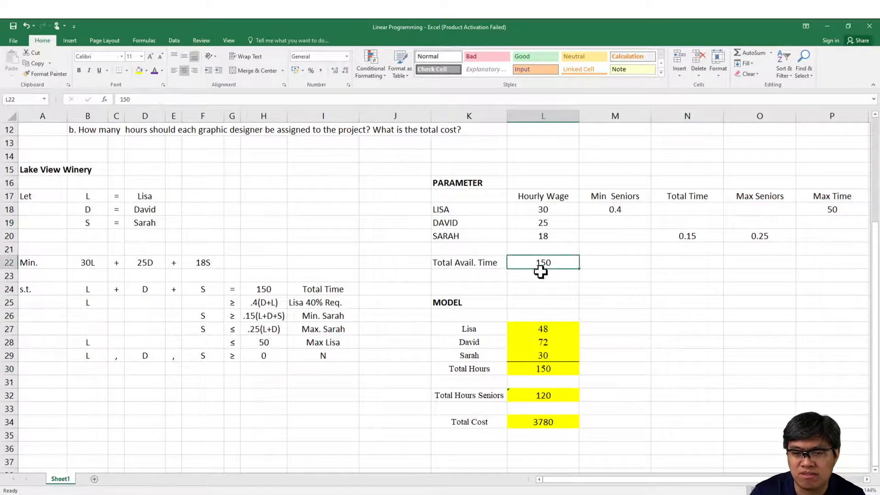
left_click(247, 289)
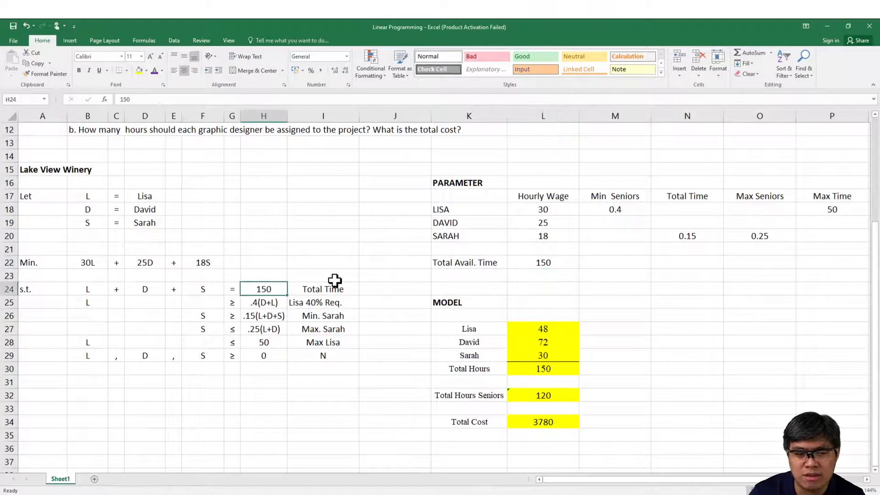
left_click_drag(335, 286, 125, 289)
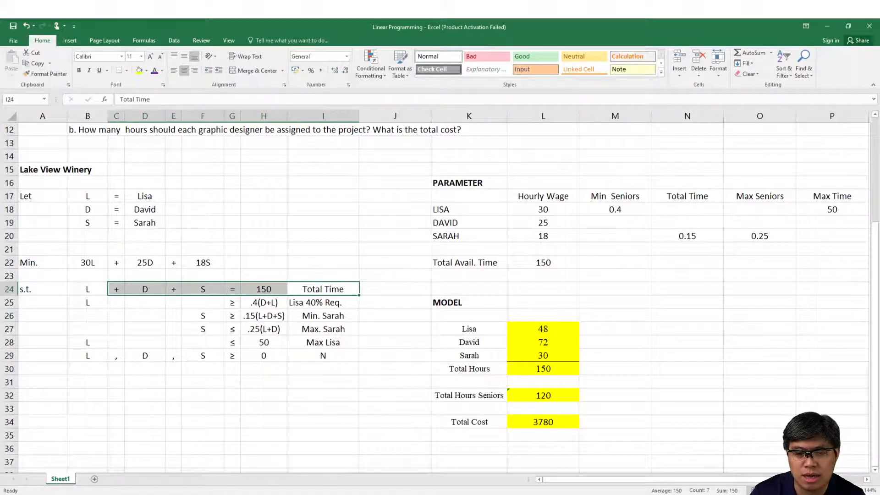
left_click(271, 396)
left_click(331, 302)
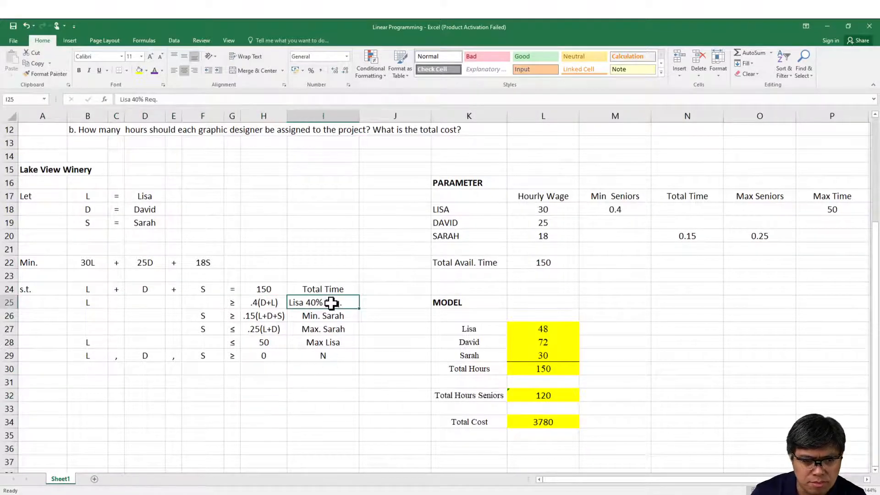
left_click_drag(331, 303, 102, 299)
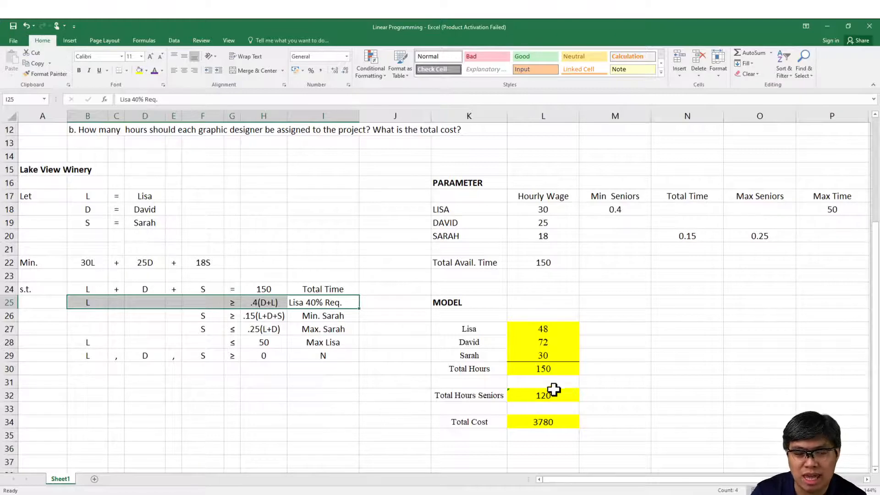
Step: Compare the 15% minimum-hours constraint in row 26 with the solved hours in L29
left_click(628, 342)
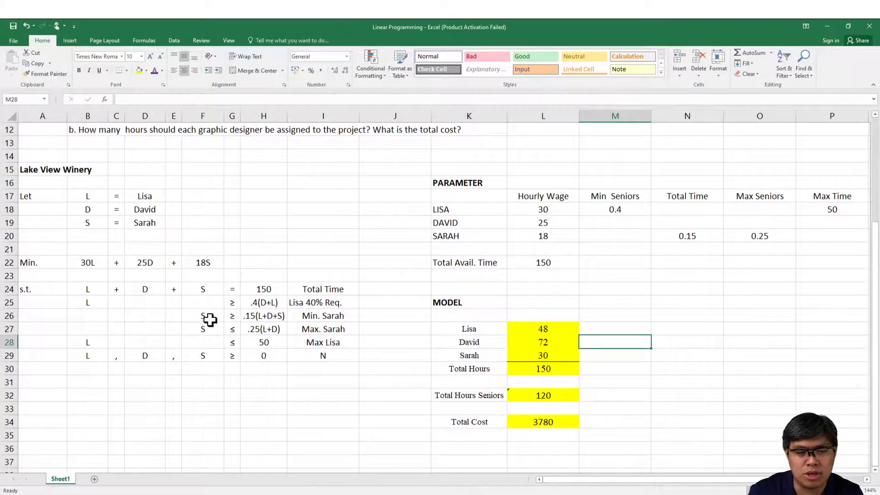
left_click_drag(209, 316, 346, 317)
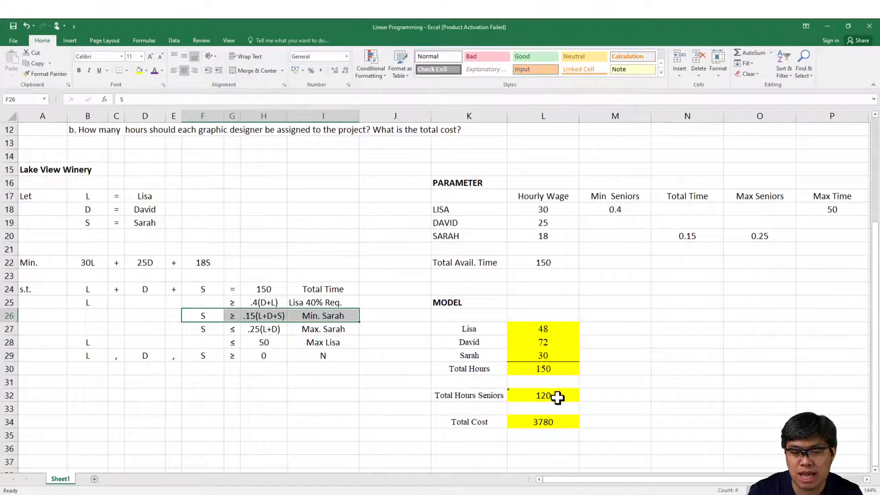
left_click(555, 356)
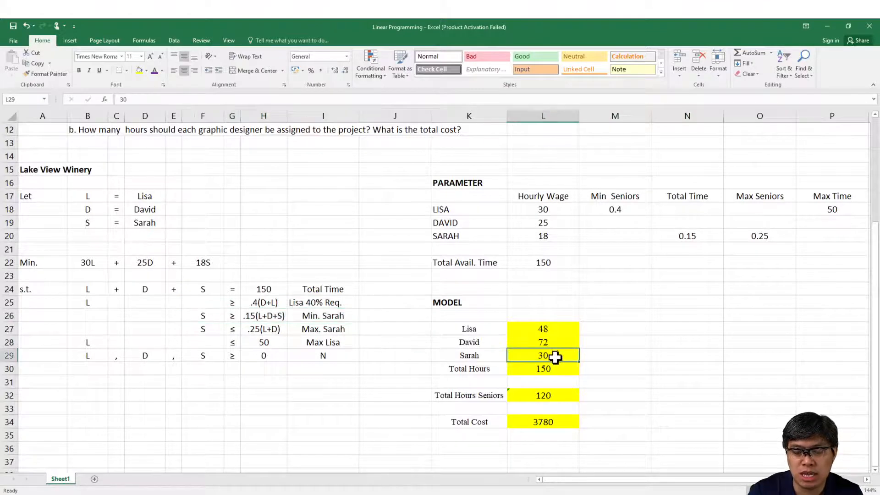
key("Return")
Step: Calculate =30/120 in M32 as a temporary check of the ratio to total senior hours, and clear the cell
left_click(610, 393)
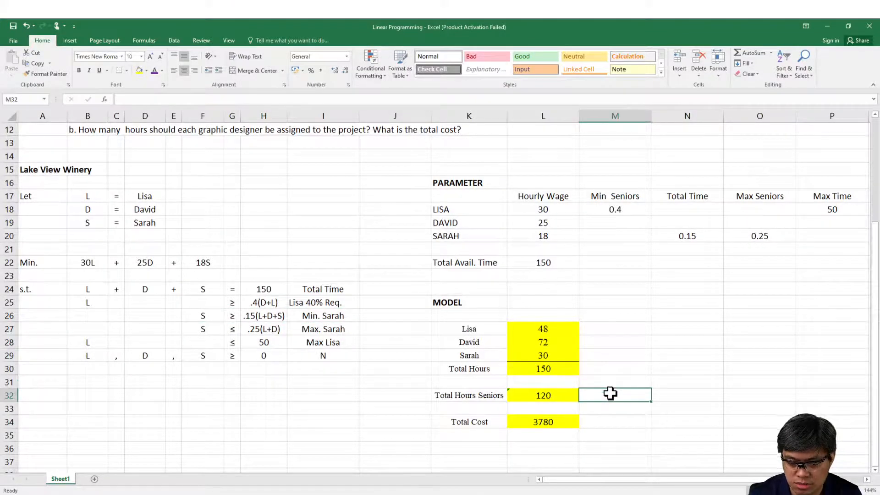
type("=30/120")
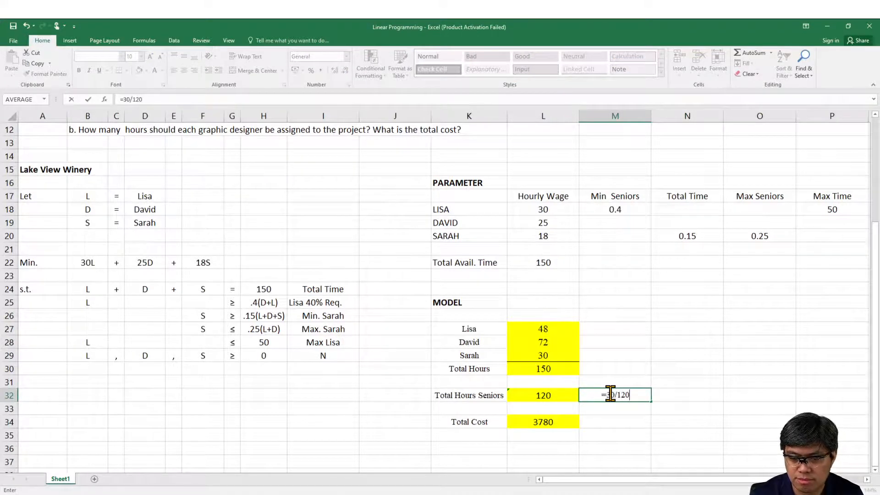
key("Return")
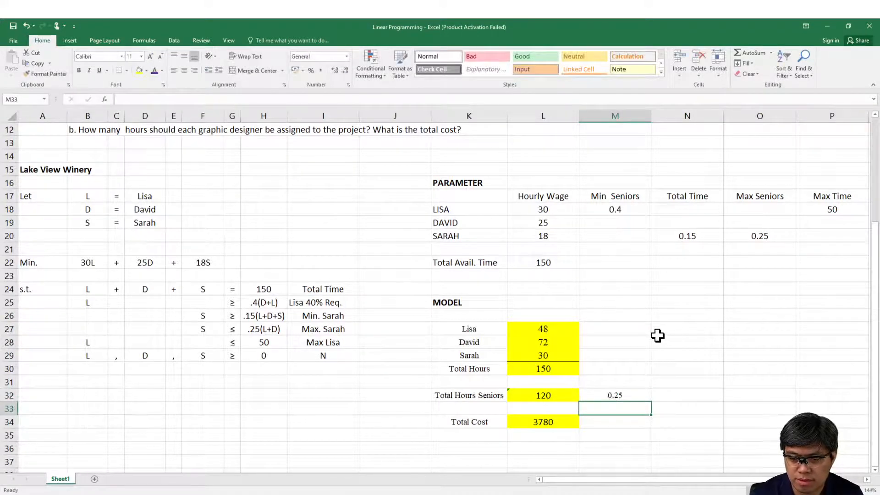
left_click(628, 397)
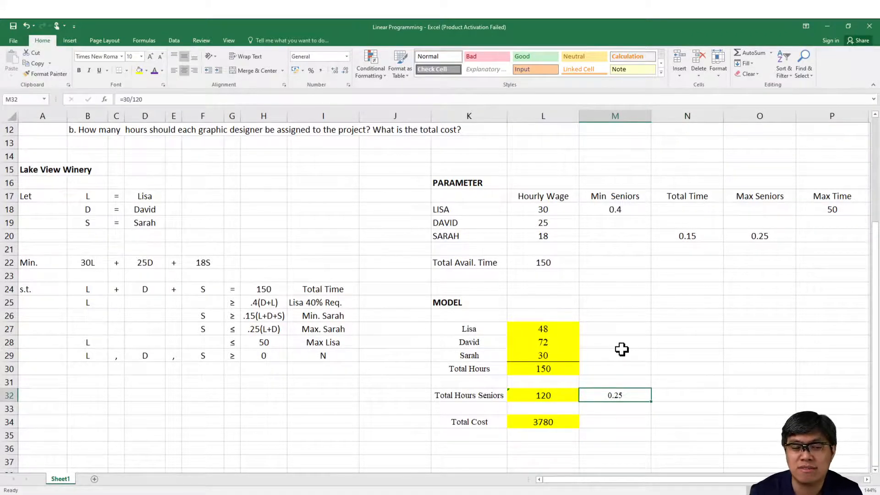
key("Delete")
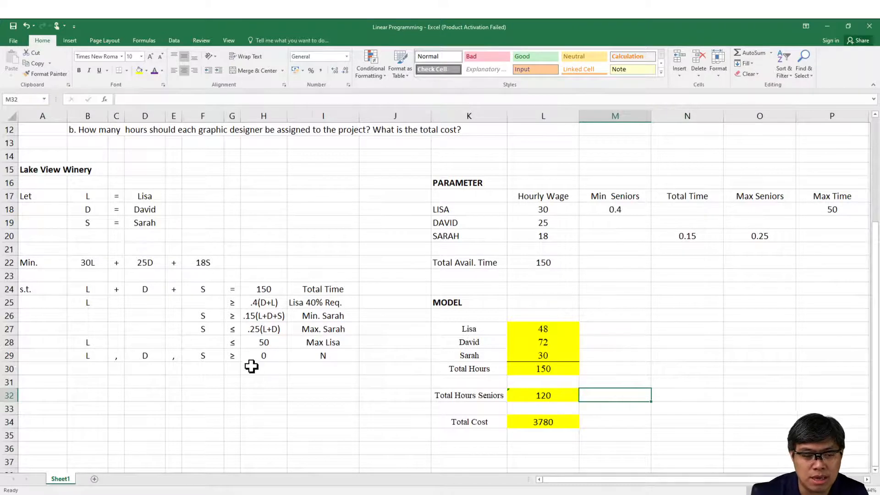
Step: Check the solved hours in L27:L29 against the maximum-hours constraints in rows 27 and 28 and the non-negativity constraint in row 29
left_click(195, 330)
mouse_move(194, 330)
left_mouse_down()
mouse_move(339, 320)
mouse_move(334, 330)
mouse_move(202, 338)
mouse_move(199, 330)
left_mouse_up()
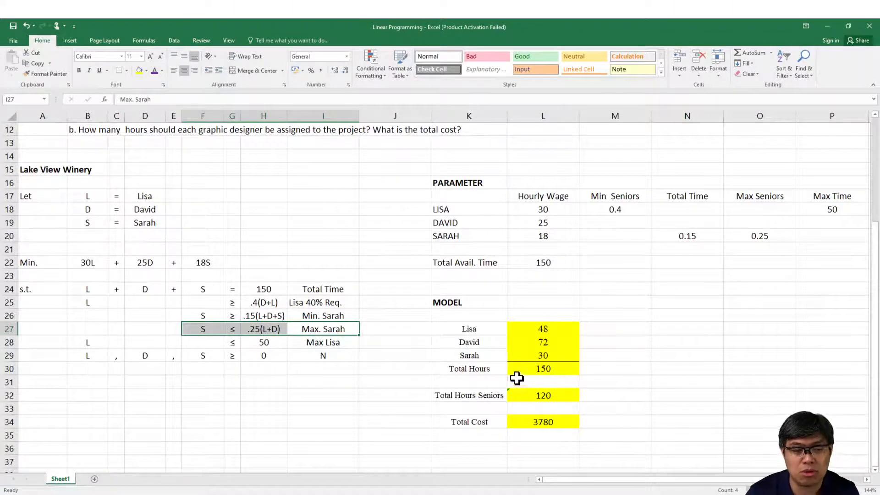
left_click(612, 400)
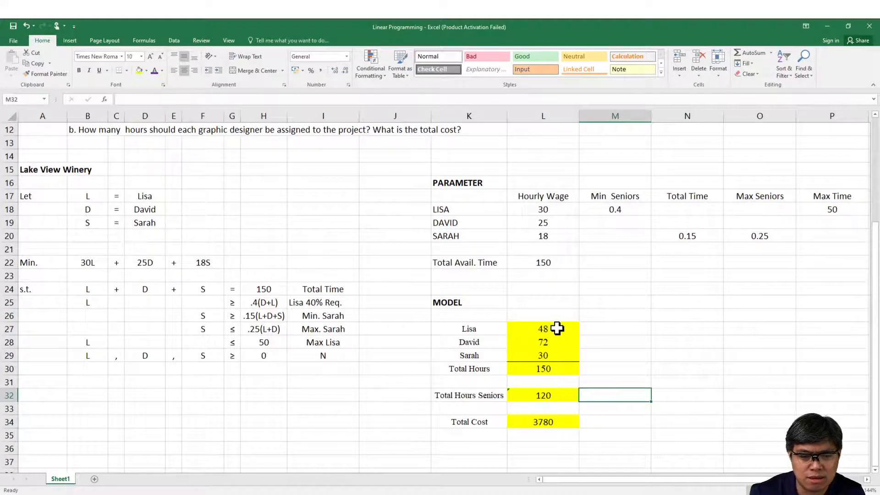
left_click(530, 329)
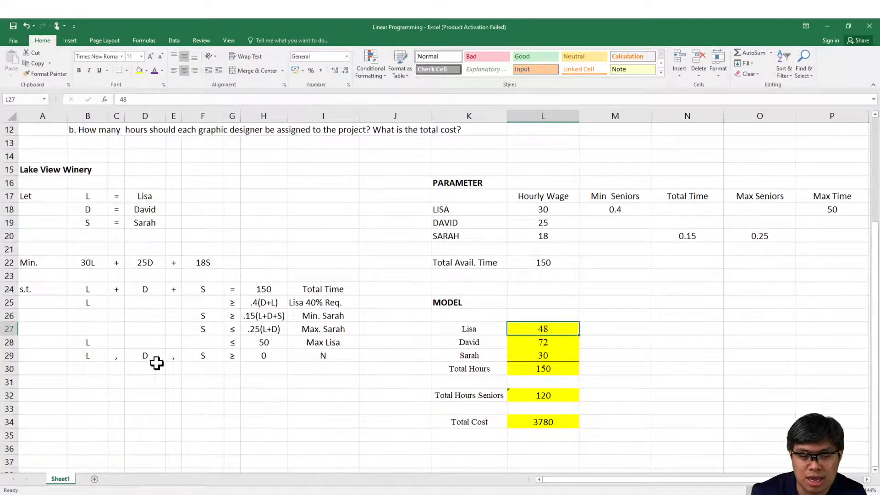
left_click_drag(127, 360, 316, 359)
left_click_drag(528, 326, 532, 351)
Step: Format the total cost in L34 with the Comma style
left_click(552, 420)
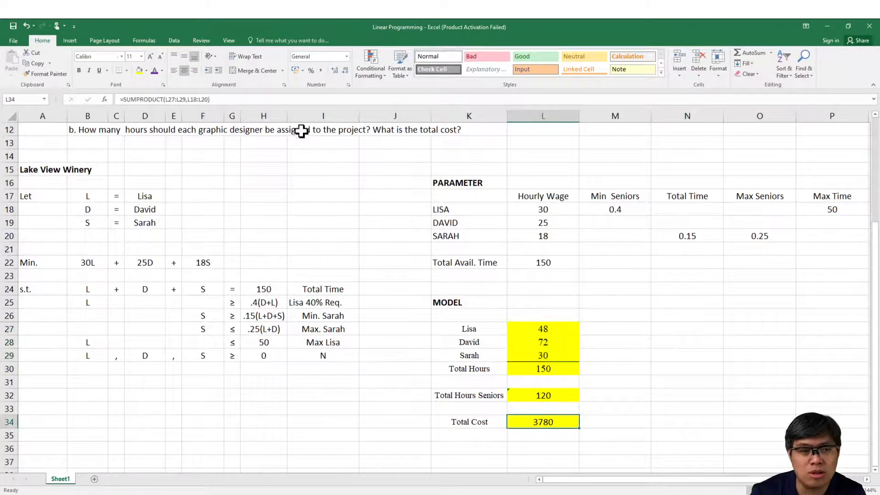
left_click(321, 71)
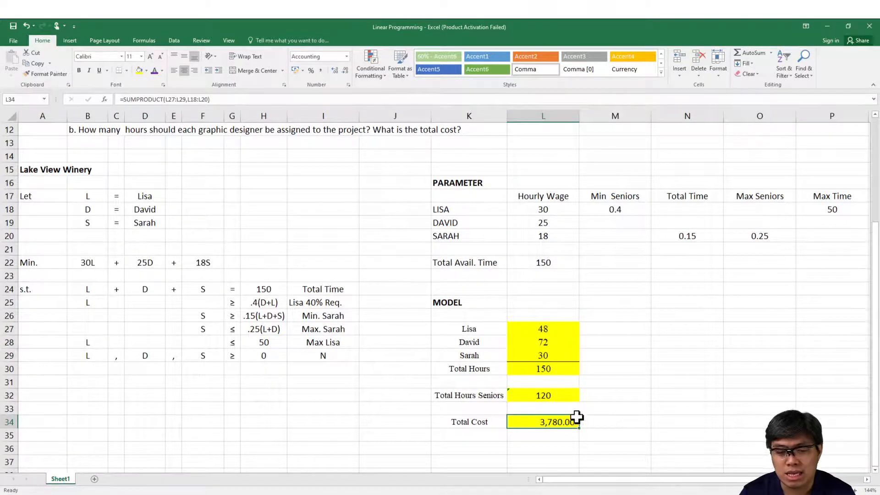
Step: Add the heading "Hours Assigned" in L26 above the model's designer hours
left_click_drag(563, 326, 570, 356)
left_click(553, 313)
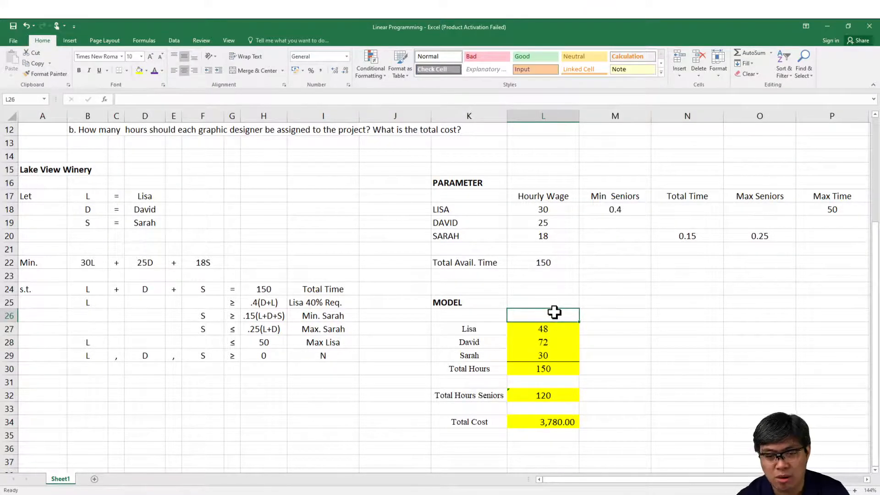
type("HOur")
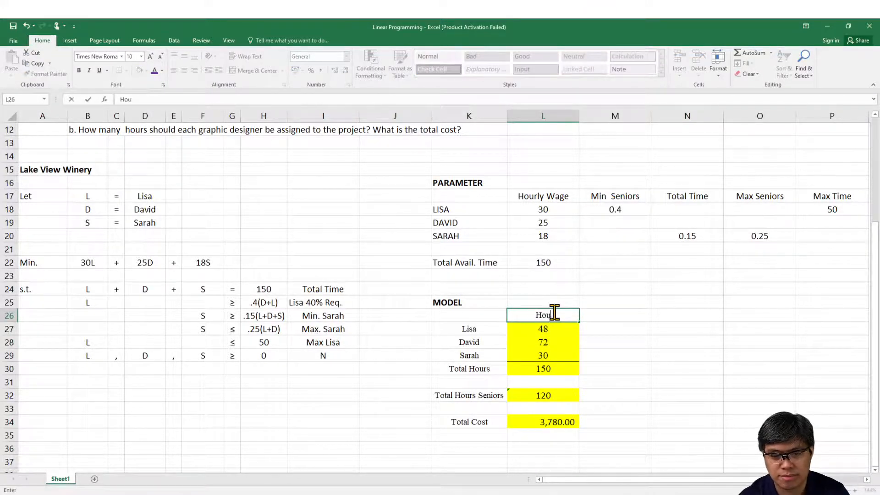
type("s As")
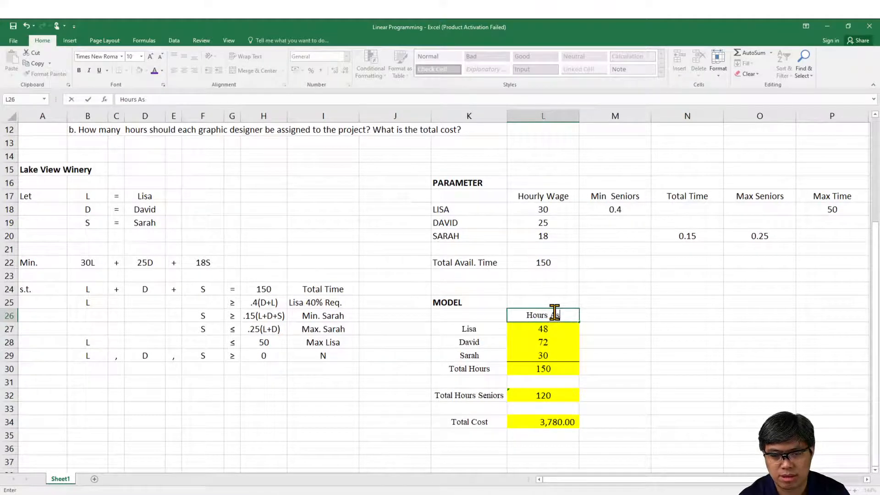
type("signed")
key("Return")
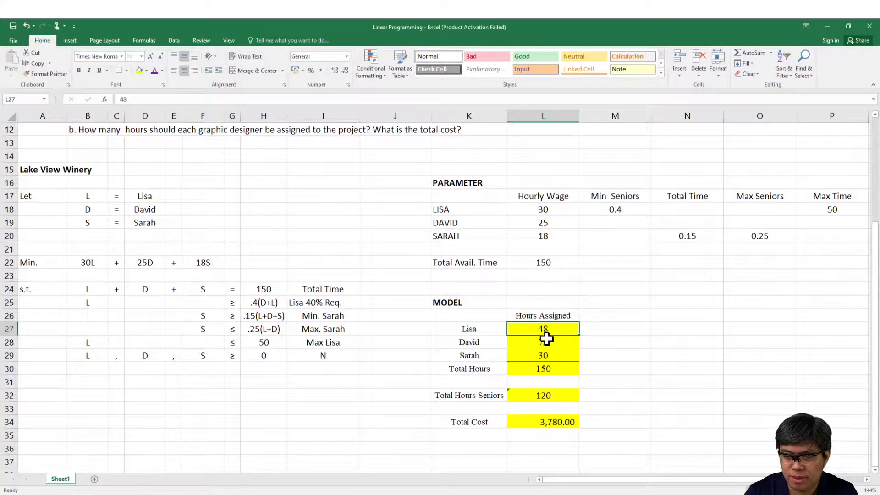
Step: Review the assigned hours in L27:L29 and the total cost in L34 as the answer to question b
left_click_drag(540, 329, 544, 355)
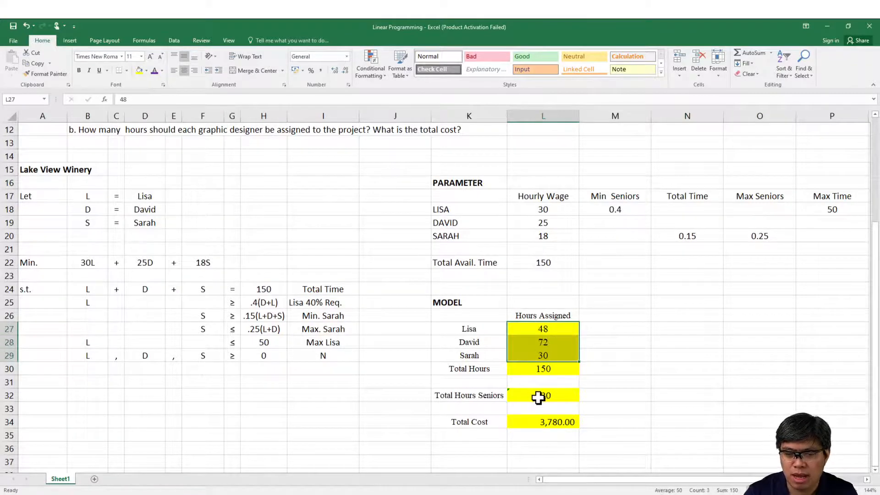
left_click(559, 422)
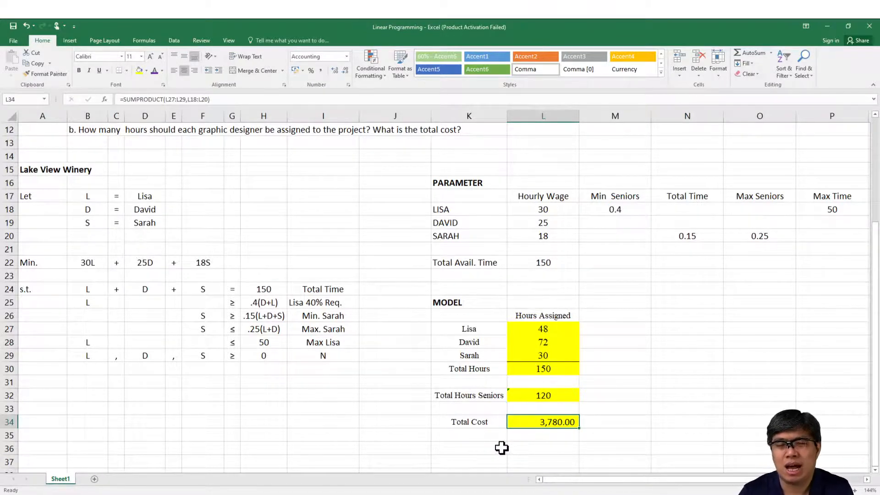
left_click(183, 494)
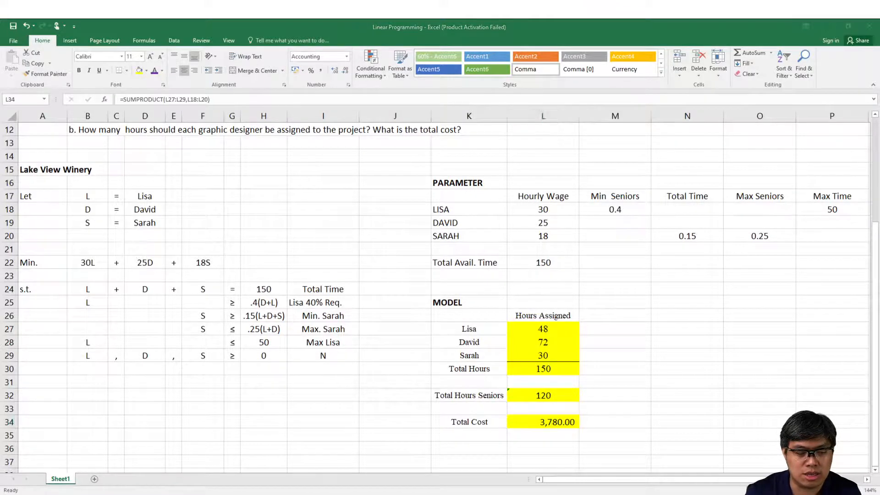